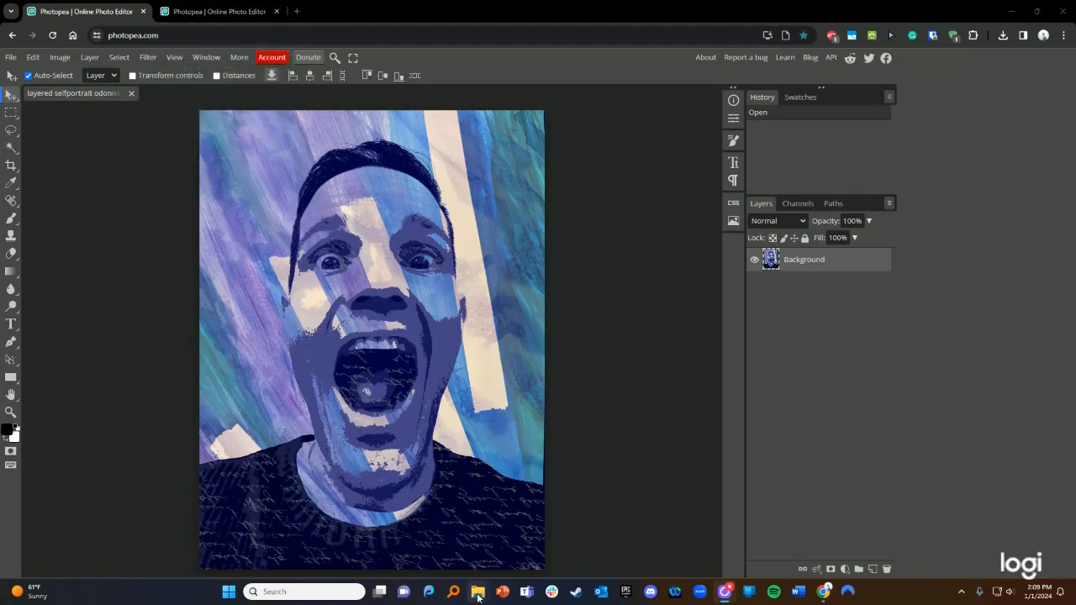
- Bring the tutorial selfie folder in File Explorer forward and position it beside Photopea
mouse_move(477, 593)
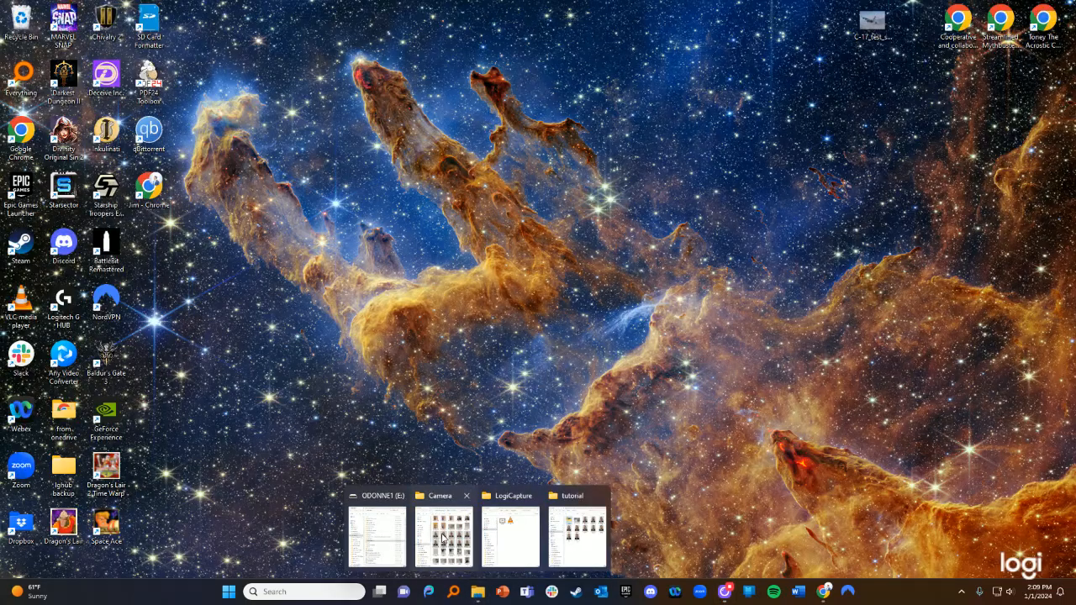
click(577, 538)
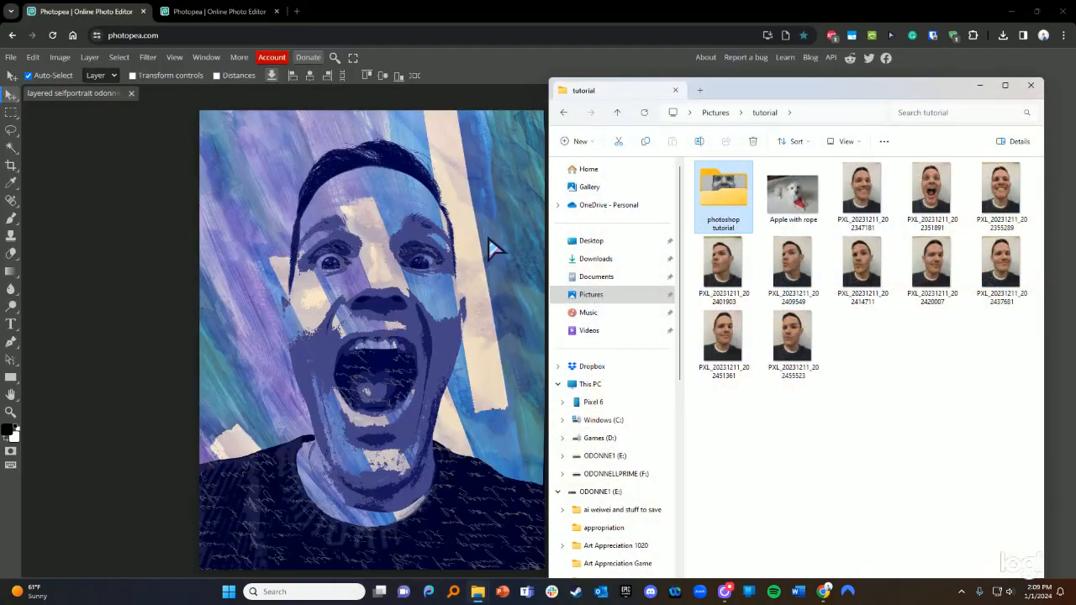
drag(802, 90, 792, 79)
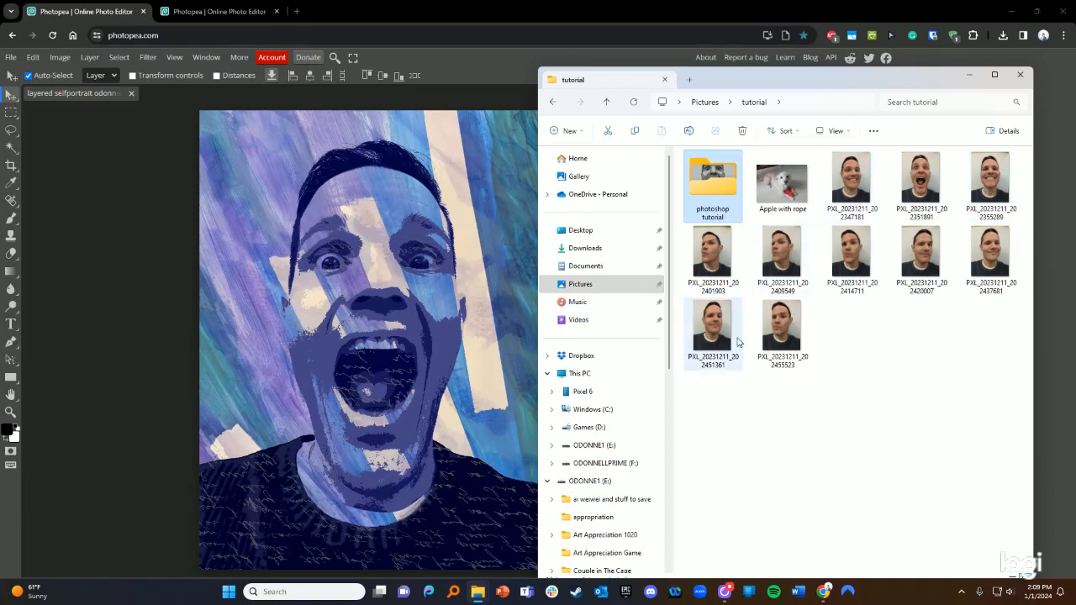
click(846, 349)
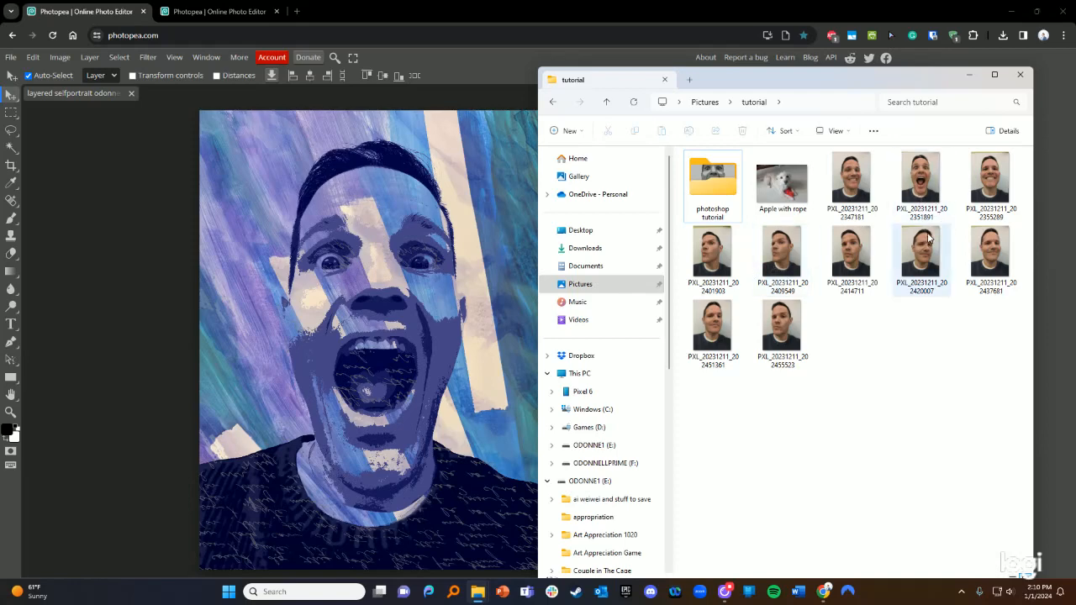
- In the second Photopea tab, drag in PXL_20231211_202351891 from the tutorial folder to open it
click(213, 20)
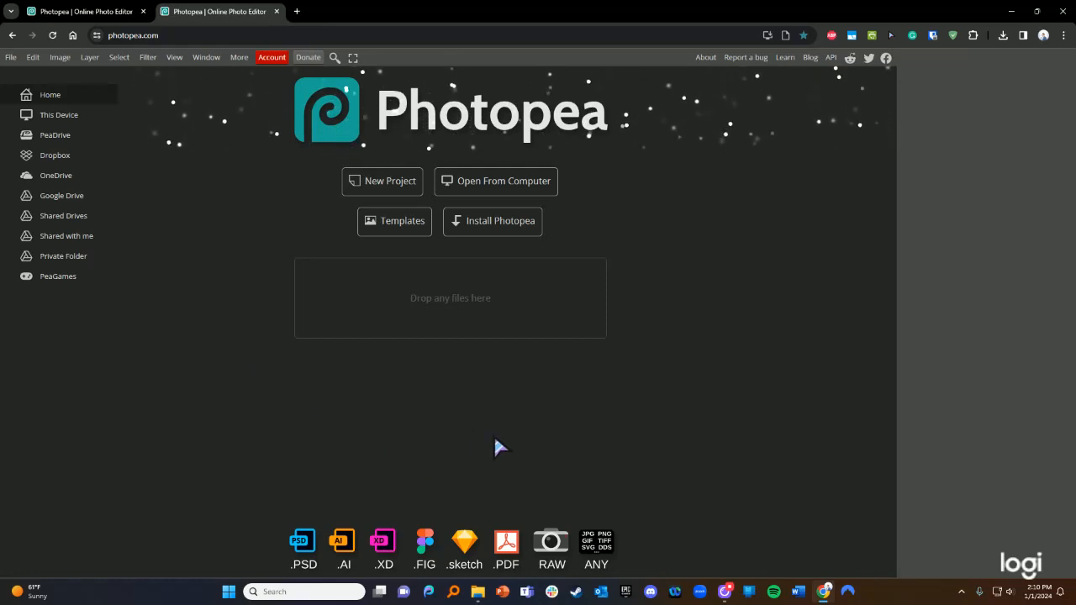
mouse_move(475, 599)
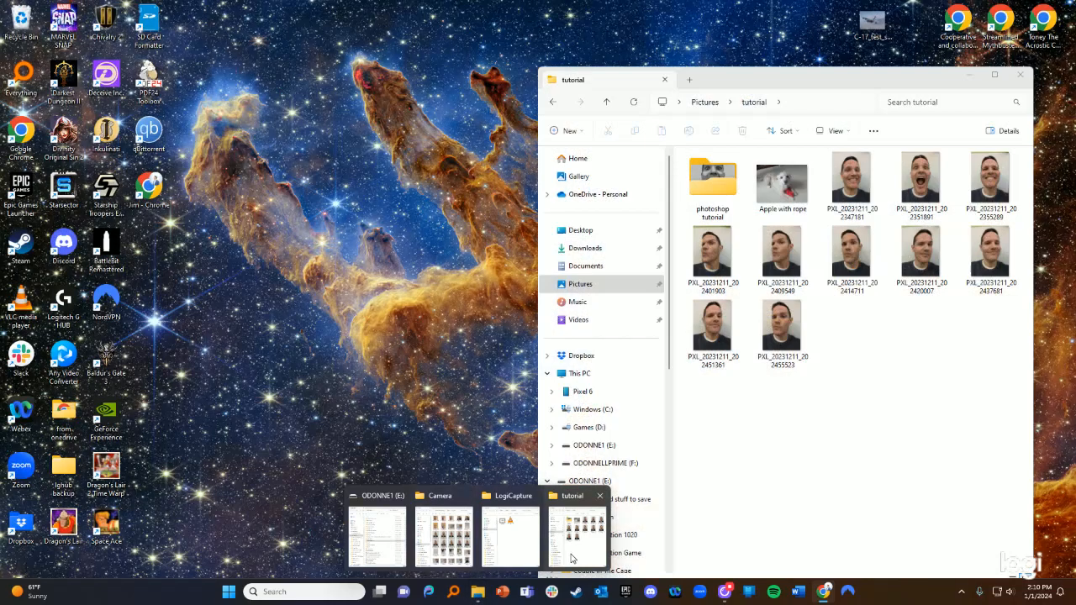
click(576, 536)
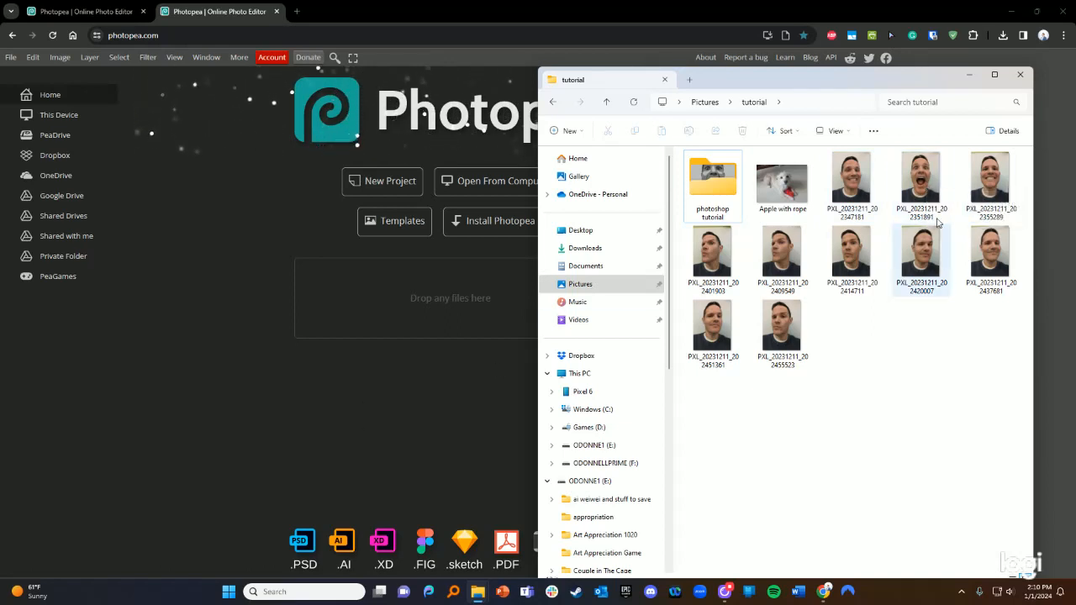
drag(925, 178, 332, 297)
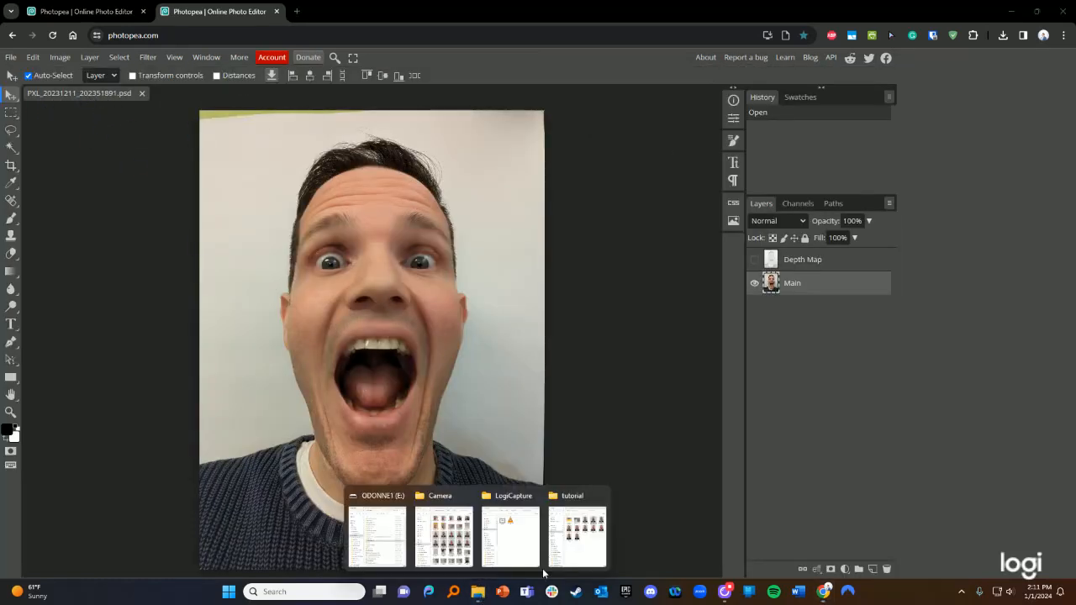
click(572, 537)
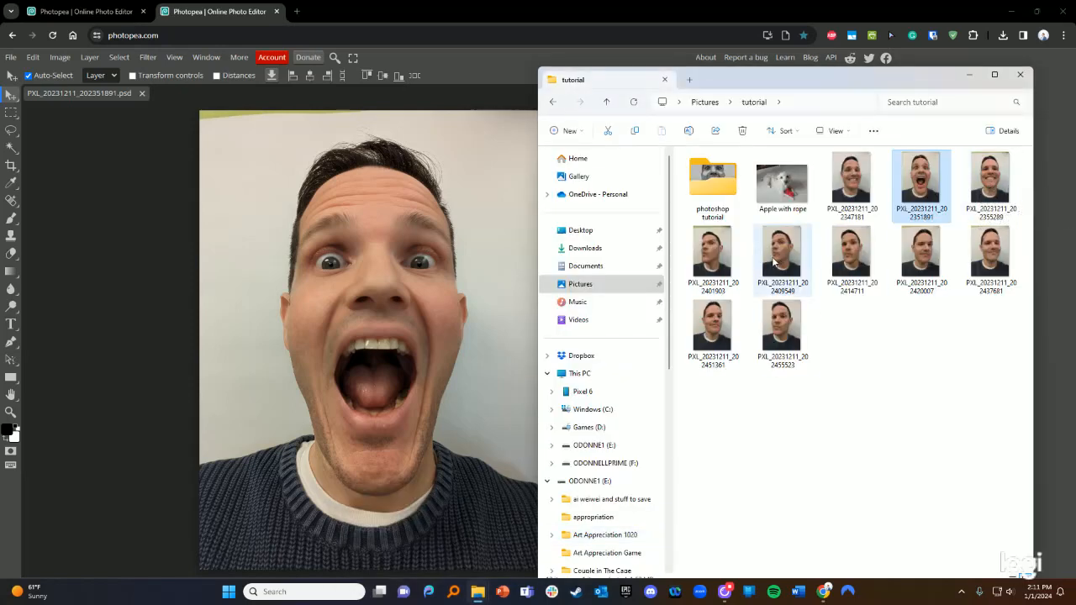
drag(781, 259, 203, 92)
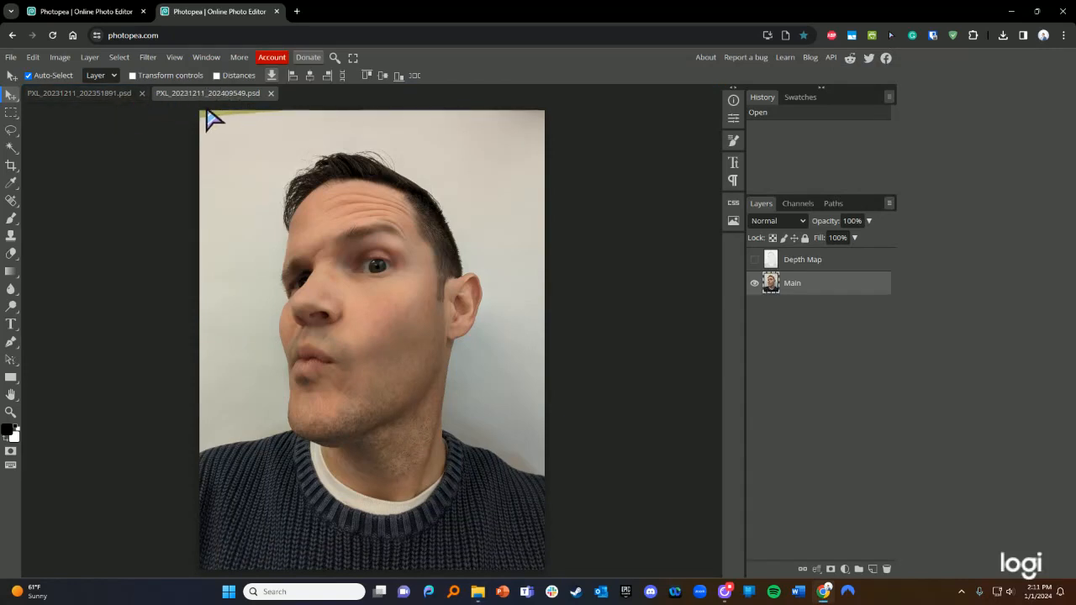
click(271, 93)
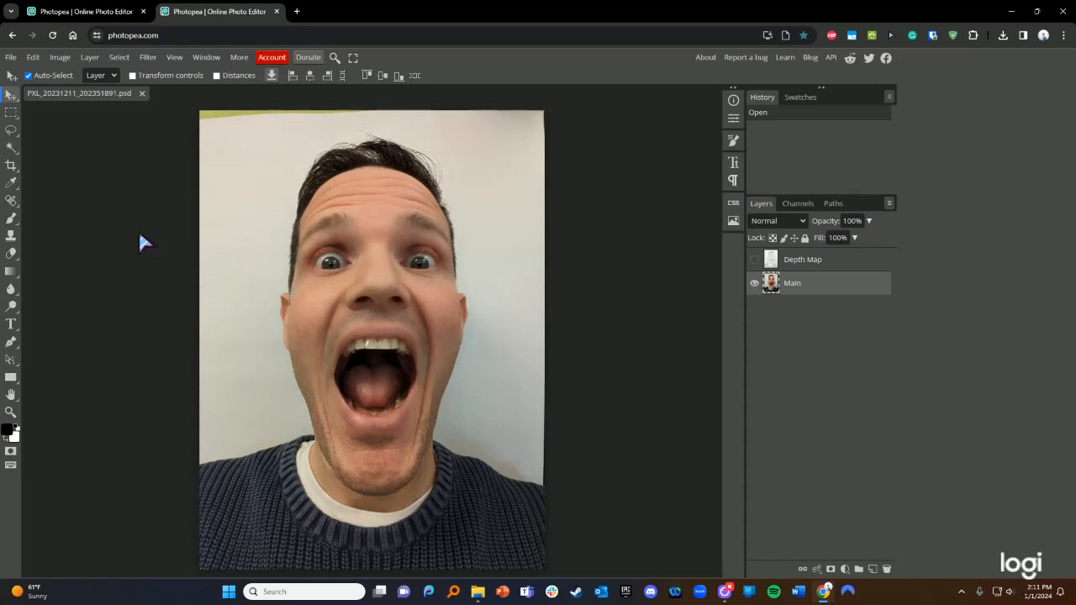
click(11, 148)
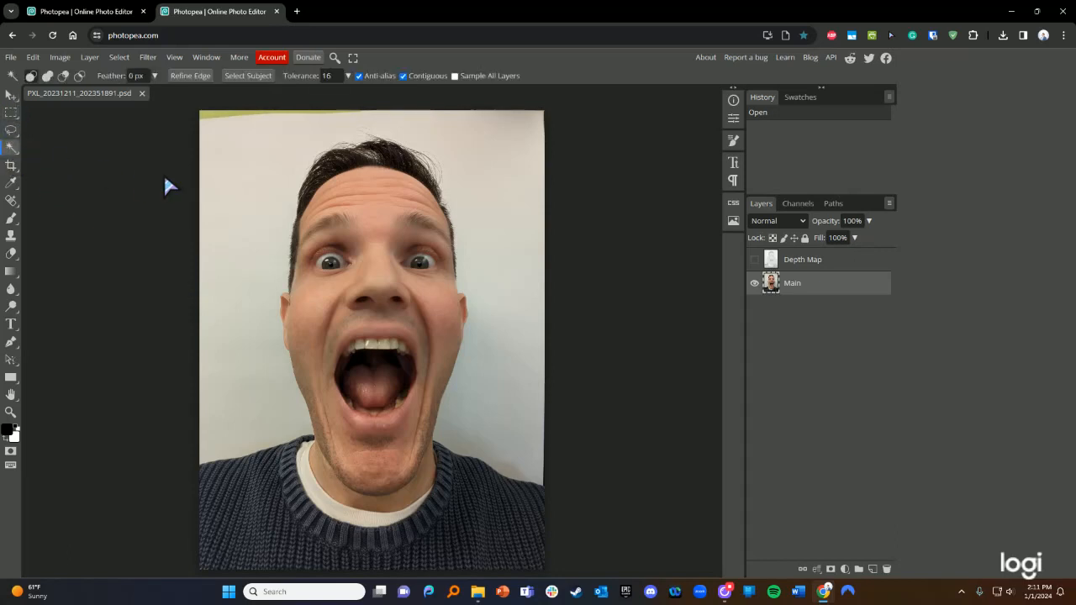
click(235, 207)
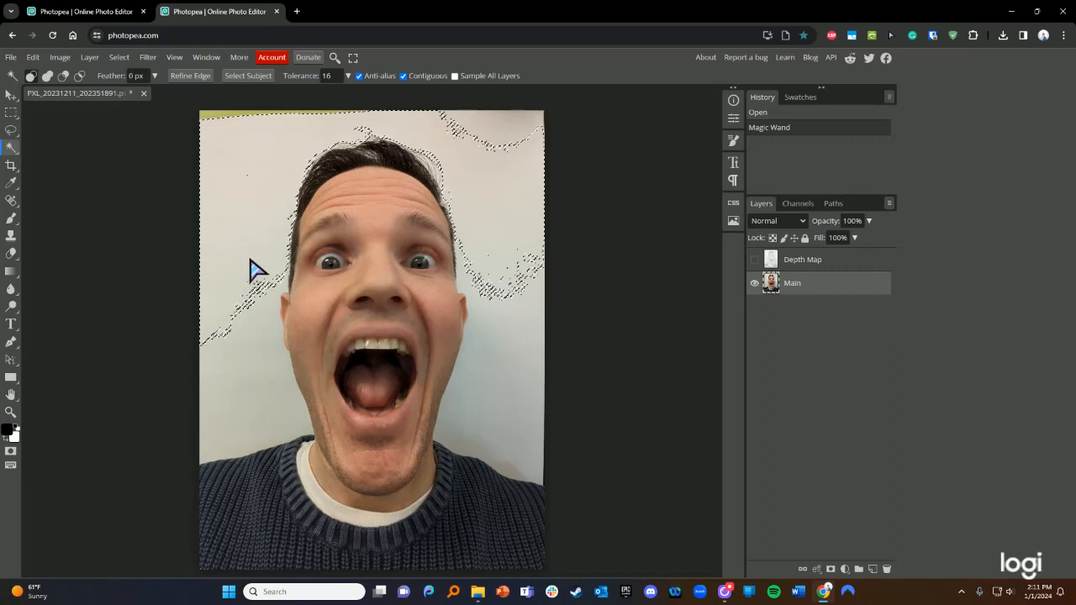
key(Delete)
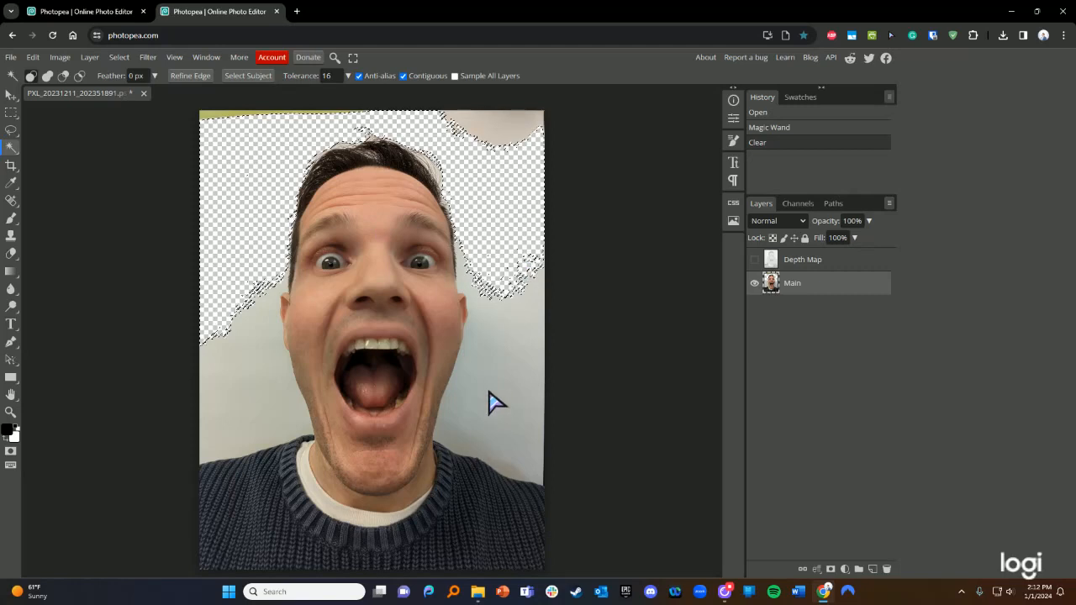
key(ctrl+z)
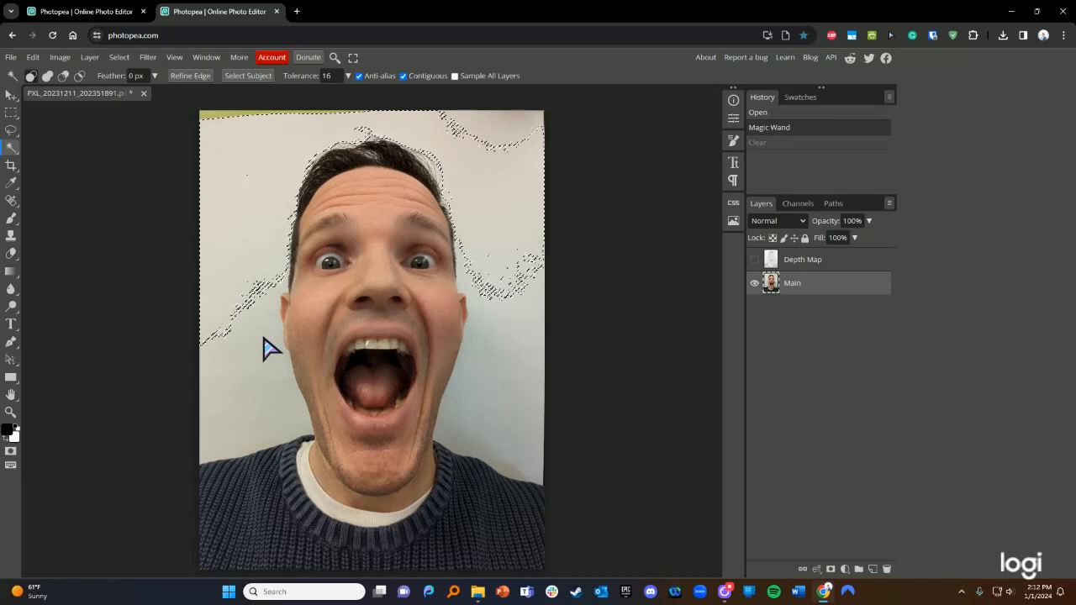
click(32, 58)
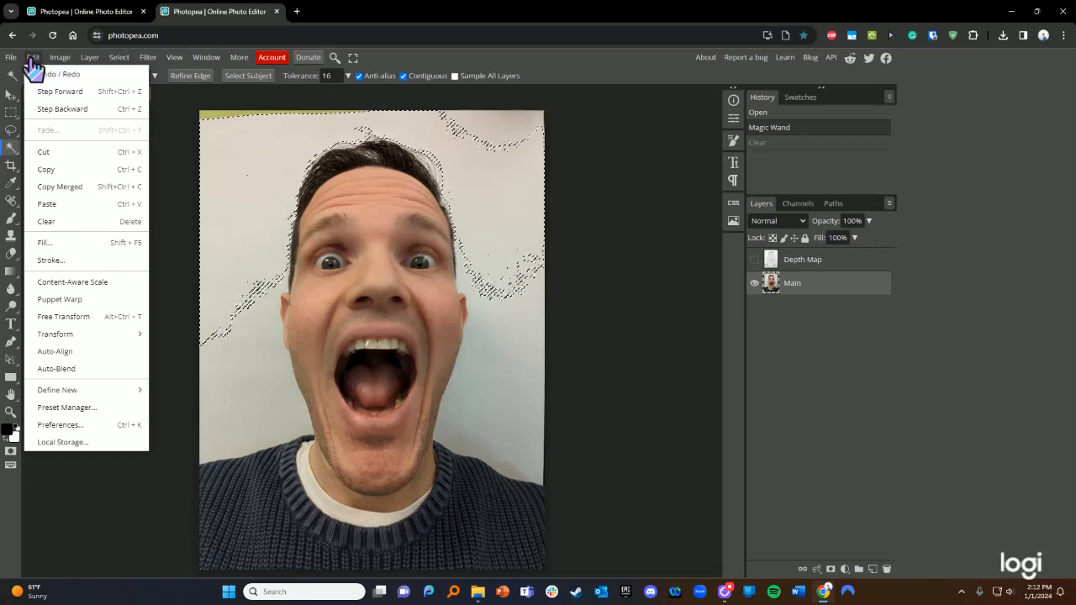
click(32, 61)
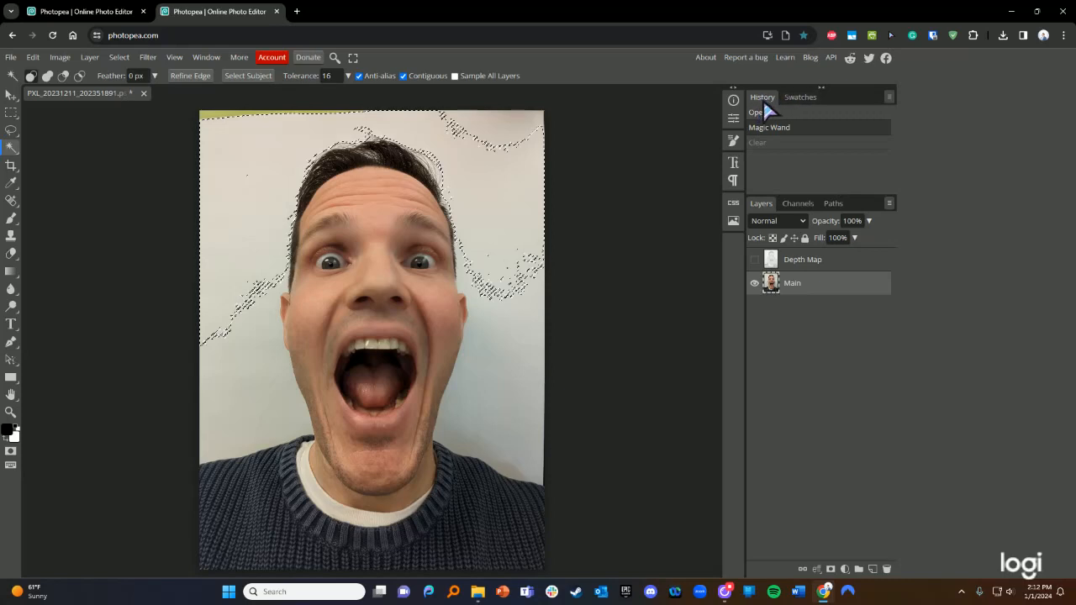
click(766, 143)
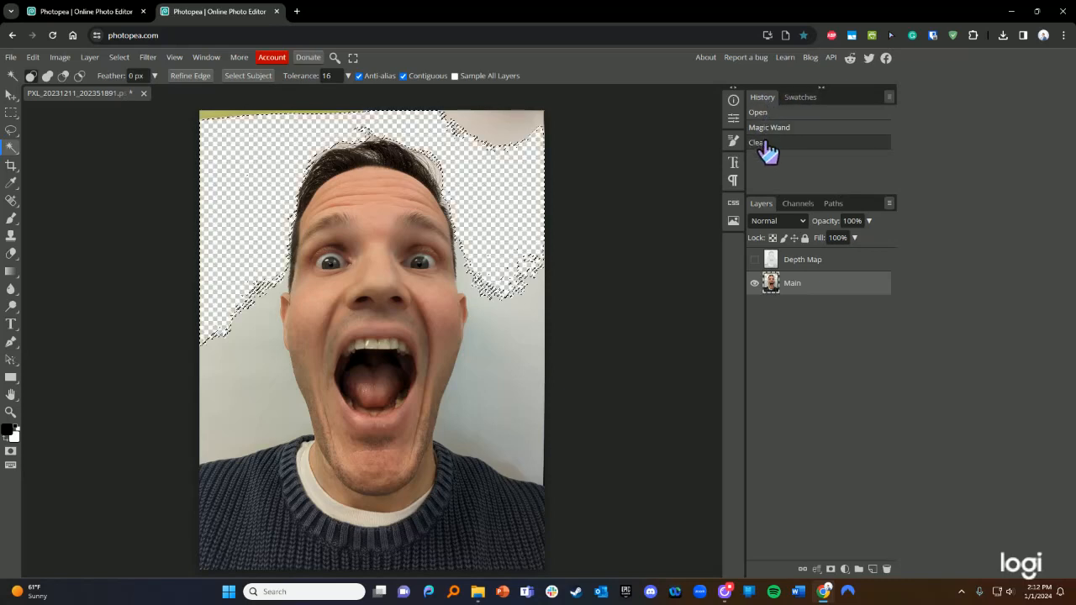
click(767, 128)
click(766, 143)
click(768, 128)
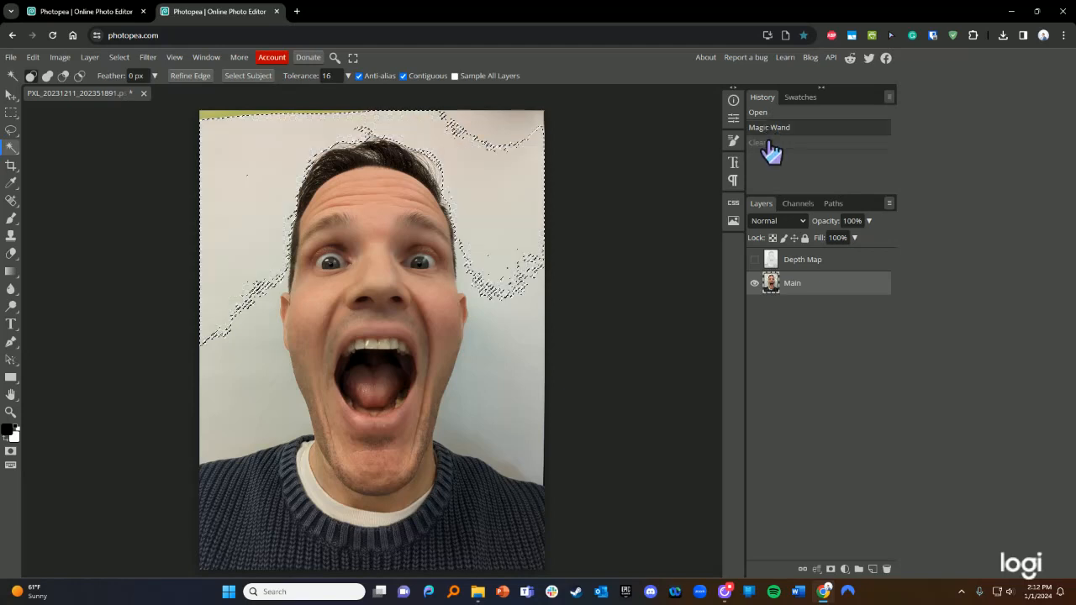
click(767, 143)
click(768, 128)
click(767, 143)
right_click(768, 127)
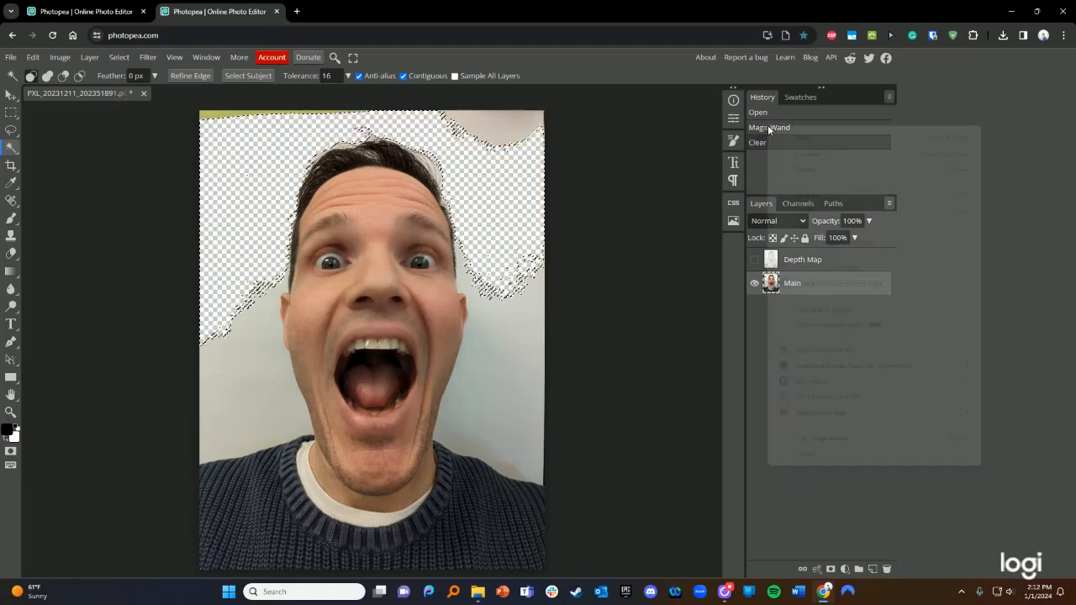
click(756, 141)
click(767, 128)
click(763, 143)
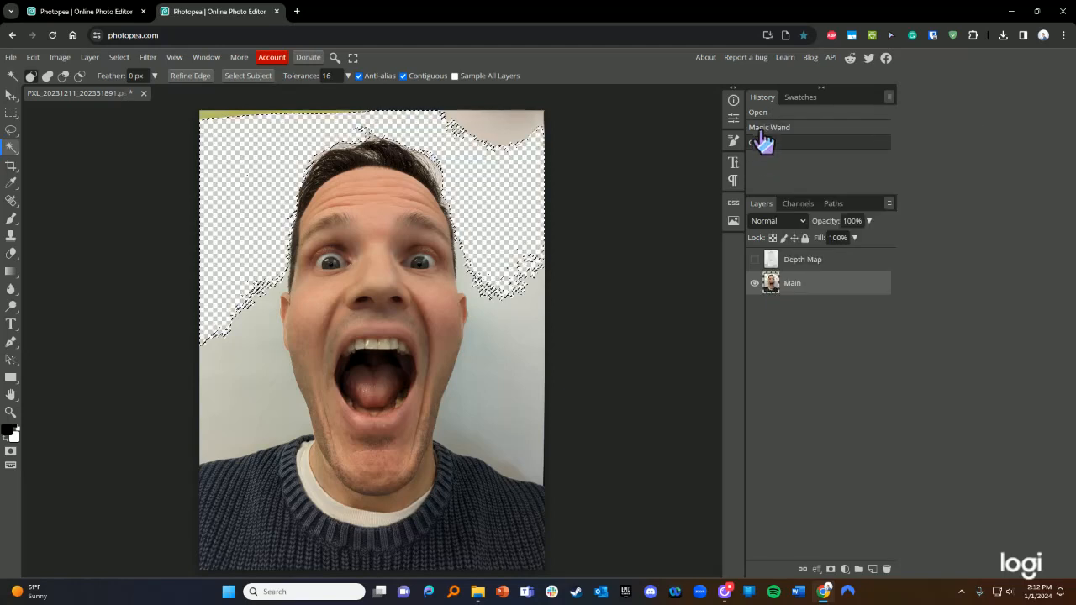
click(764, 128)
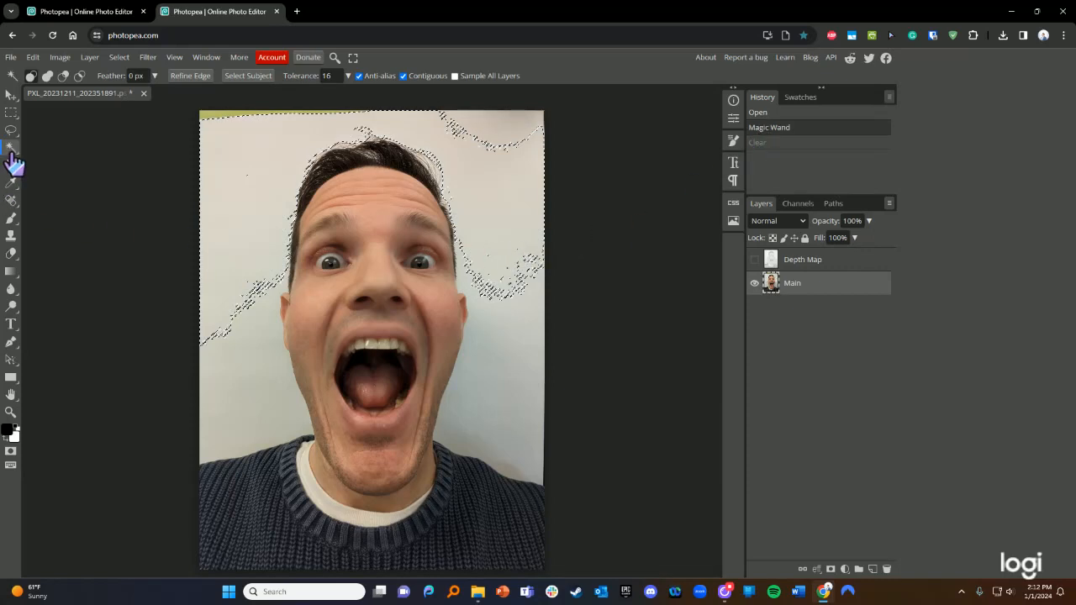
click(205, 212)
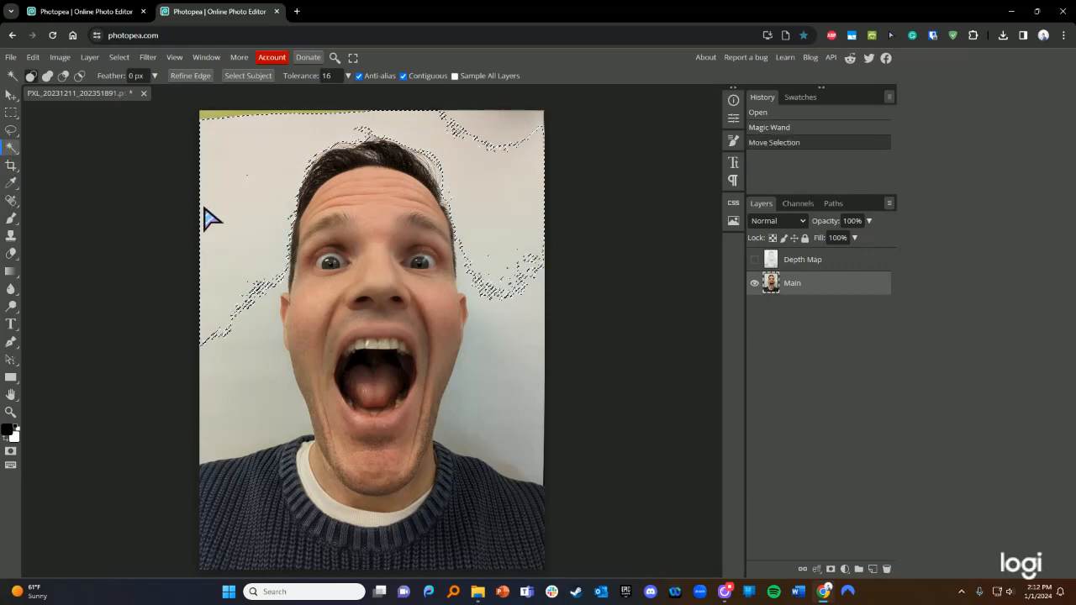
click(263, 299)
key(ctrl+d)
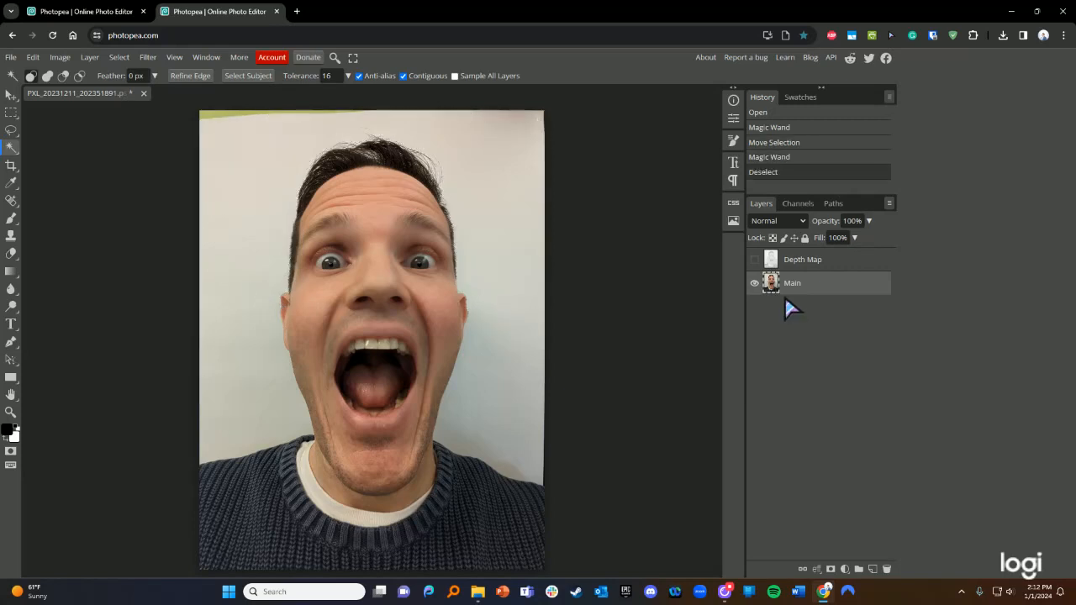
- Rename the Main layer to 'face'
right_click(812, 286)
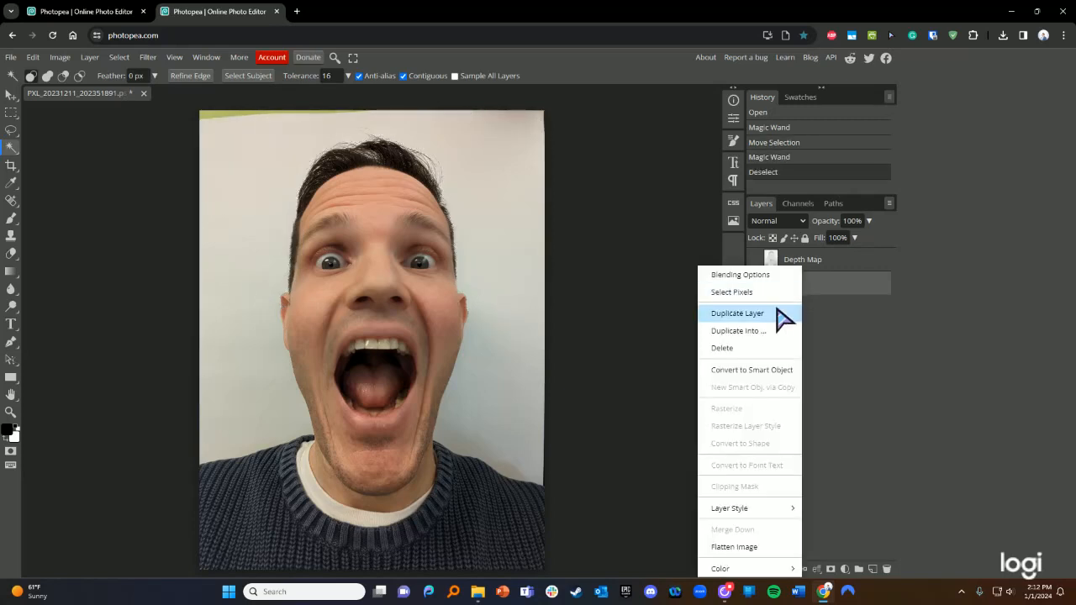
click(847, 316)
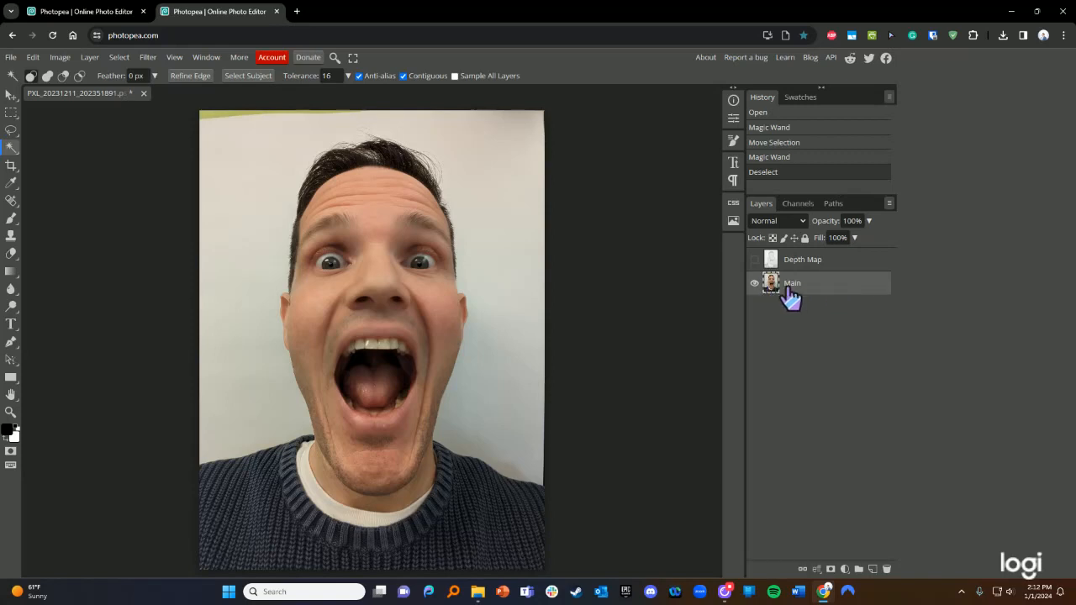
double_click(791, 285)
click(805, 307)
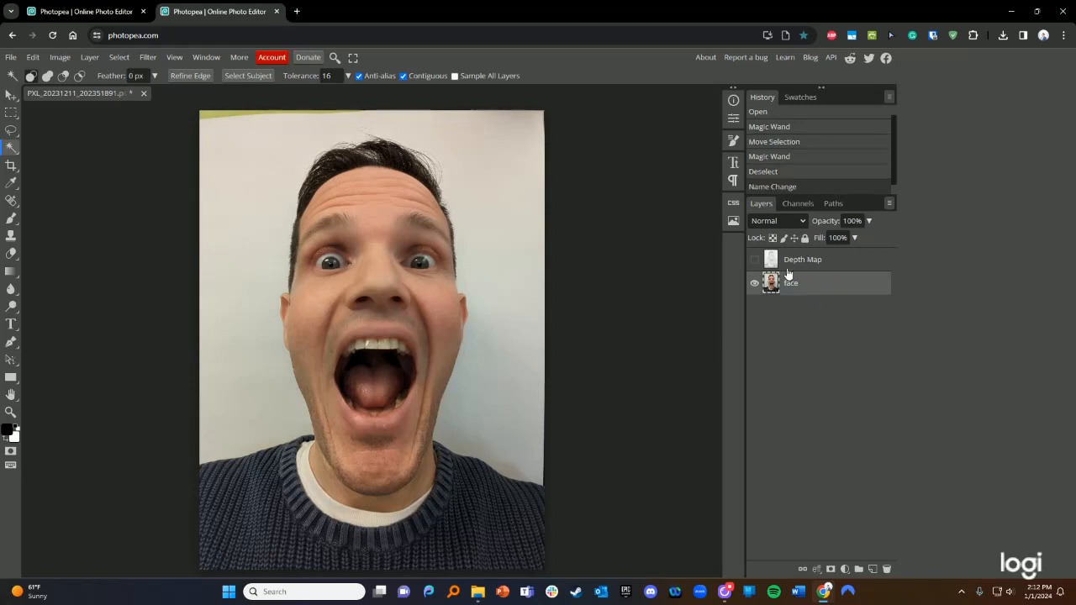
click(804, 262)
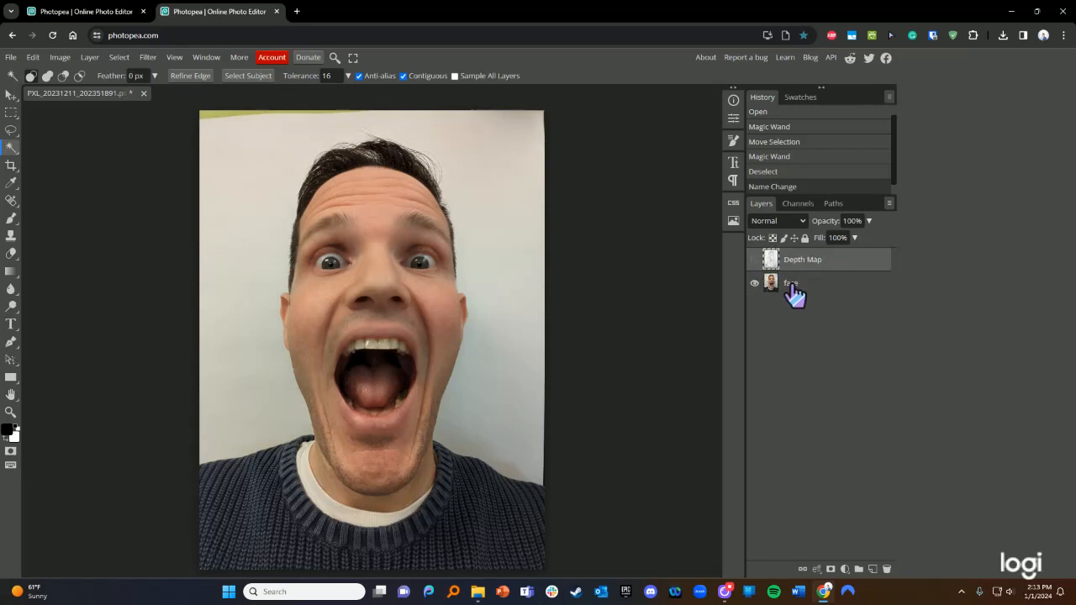
click(791, 285)
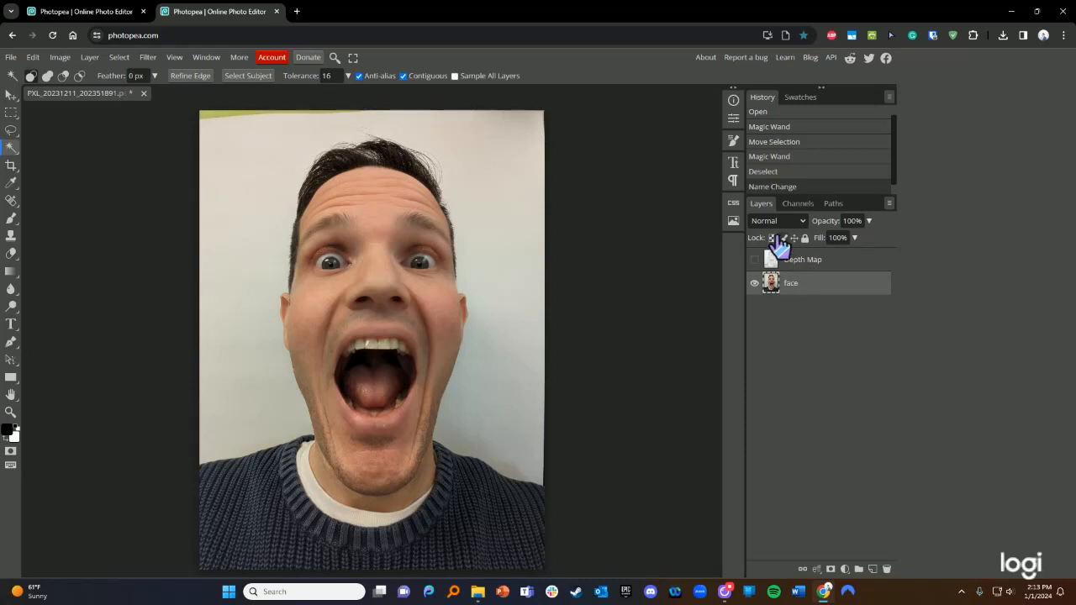
double_click(791, 285)
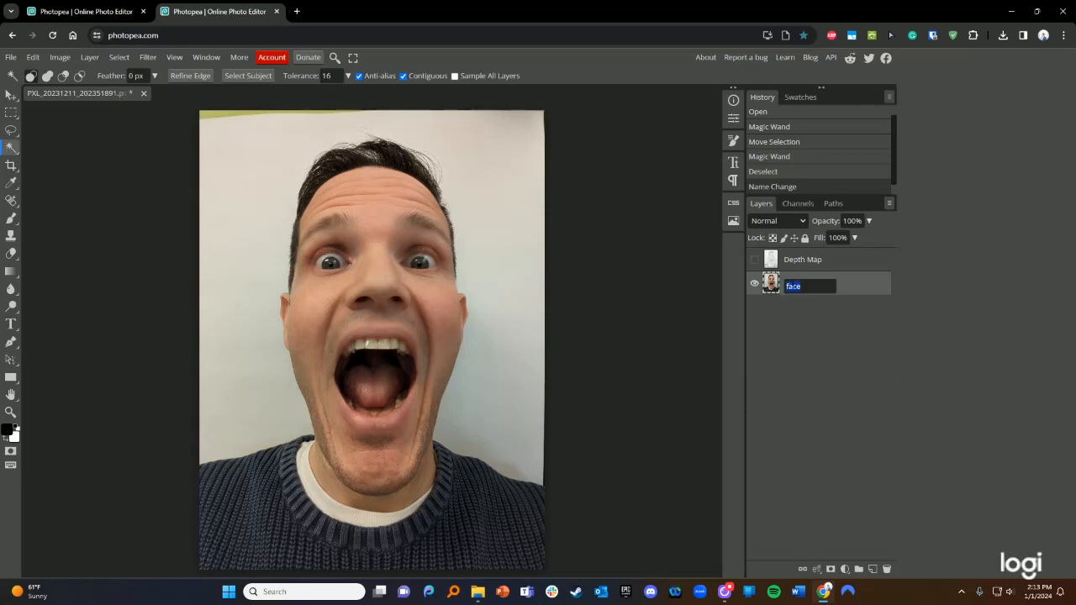
click(822, 306)
- Duplicate the face layer and move 'face copy' beneath it, leaving Depth Map hidden
right_click(811, 284)
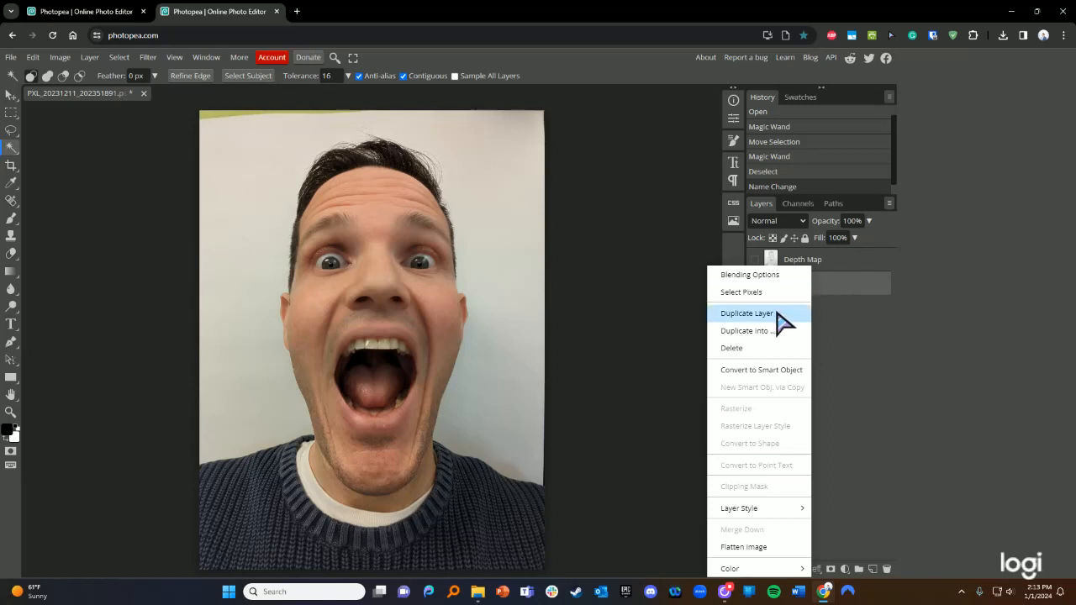
click(777, 314)
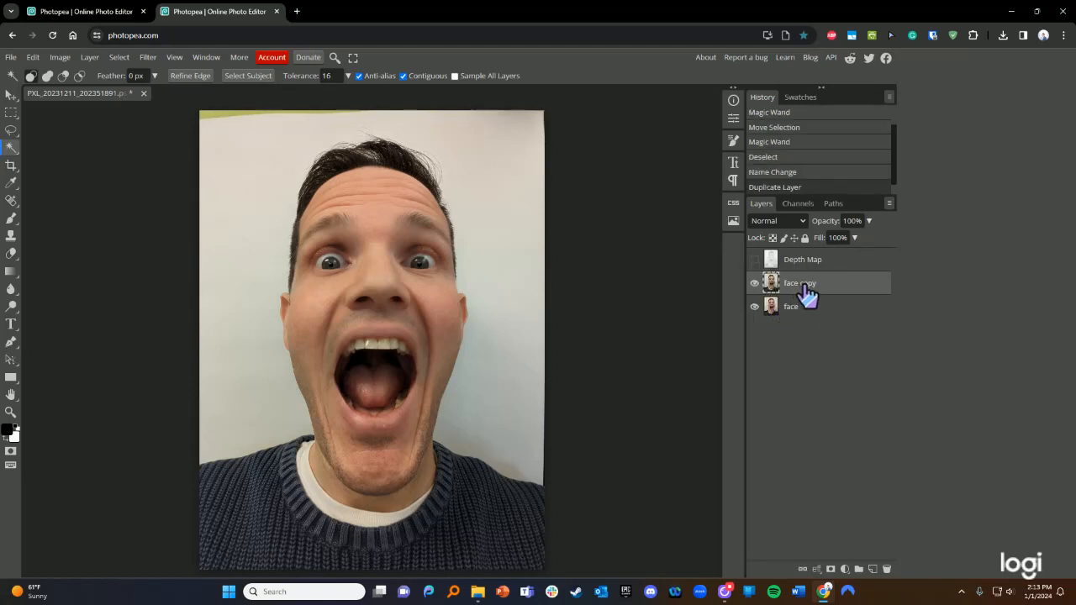
click(754, 260)
click(754, 259)
click(754, 260)
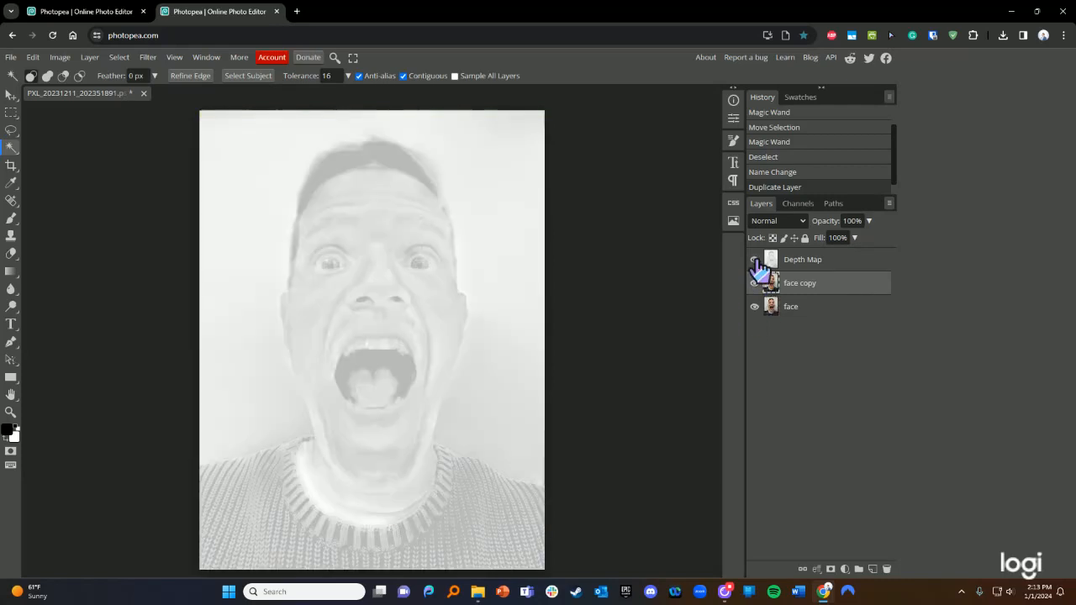
click(754, 260)
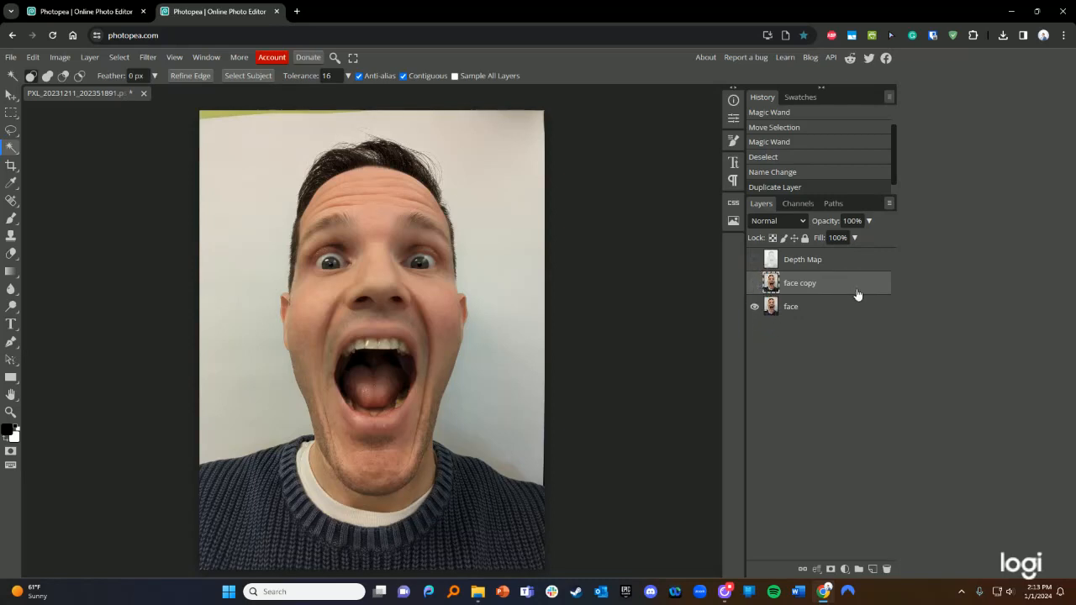
drag(846, 293, 846, 328)
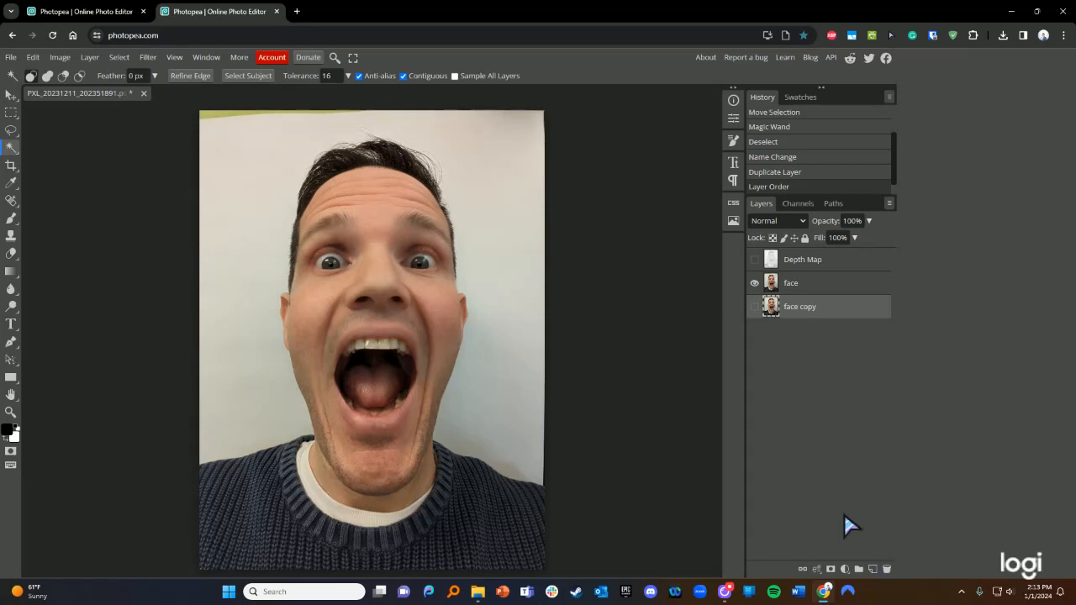
- Create a folder named 'copies', move face copy into it, collapse it, and reselect face
click(858, 570)
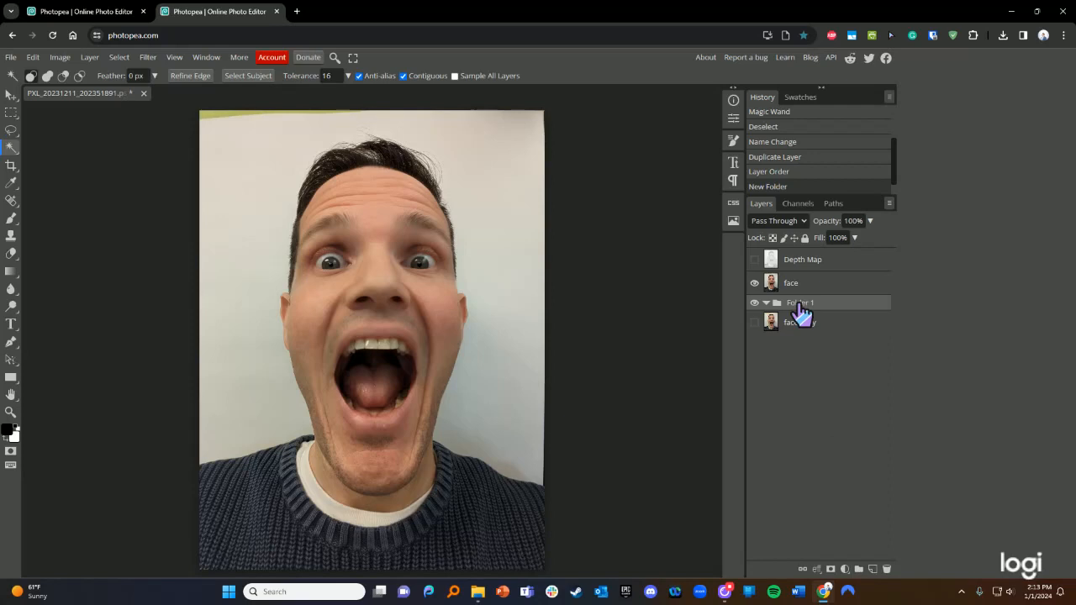
double_click(799, 305)
text(copies)
key(Return)
drag(799, 326, 809, 312)
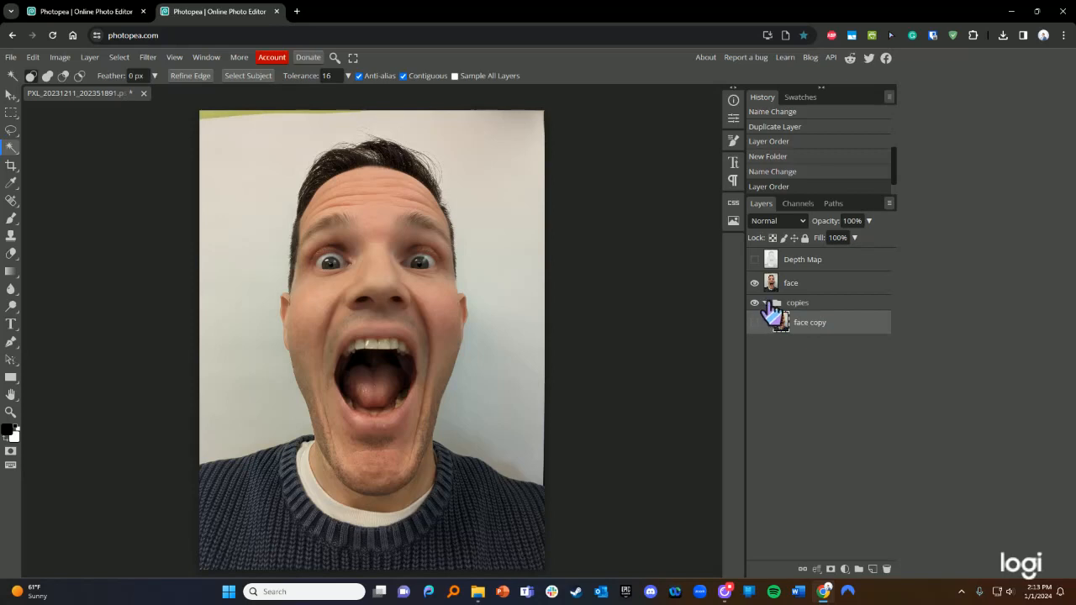
click(767, 304)
click(767, 303)
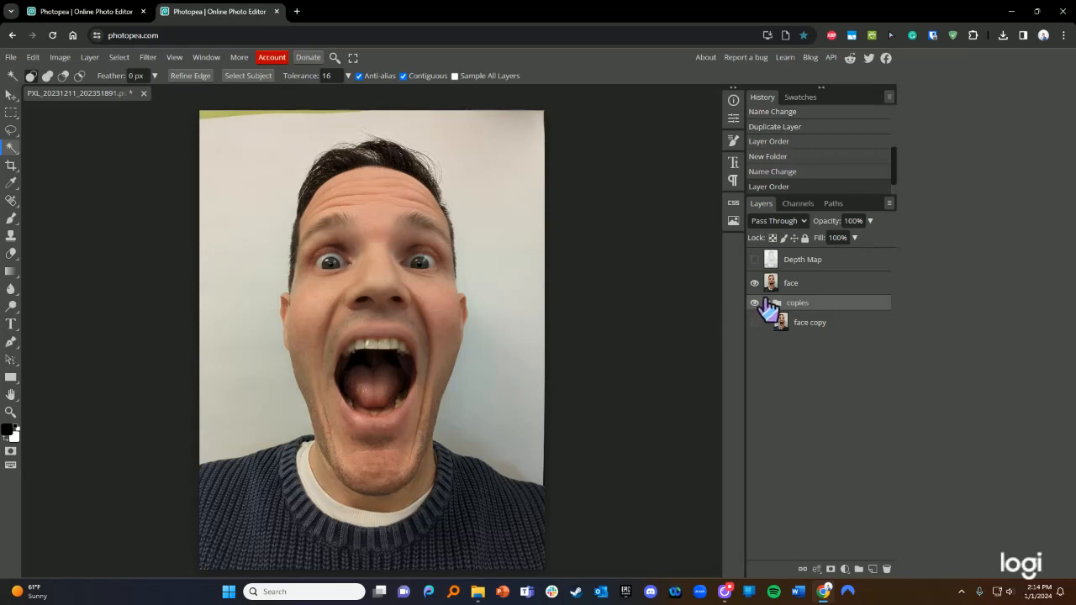
click(766, 304)
click(782, 287)
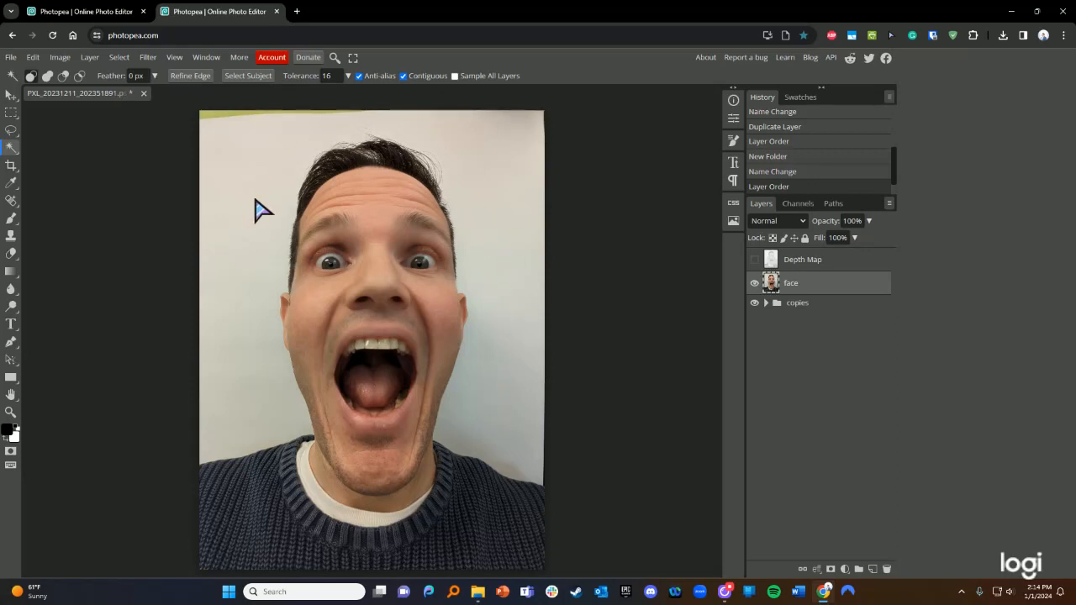
- Magic Wand the white background above, left and right of the head and beside the sweater
click(240, 133)
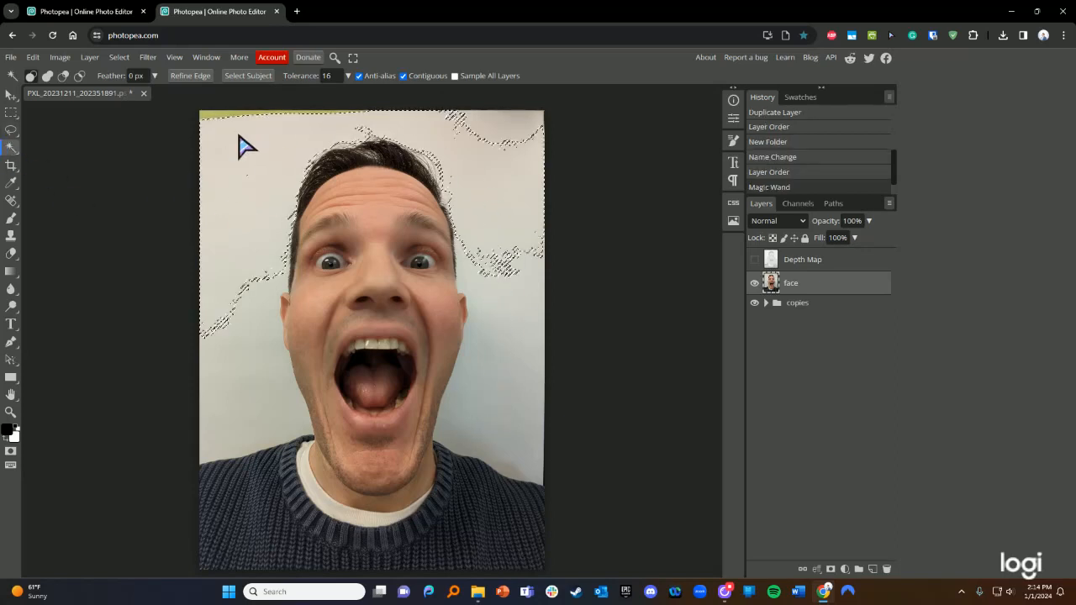
click(256, 294)
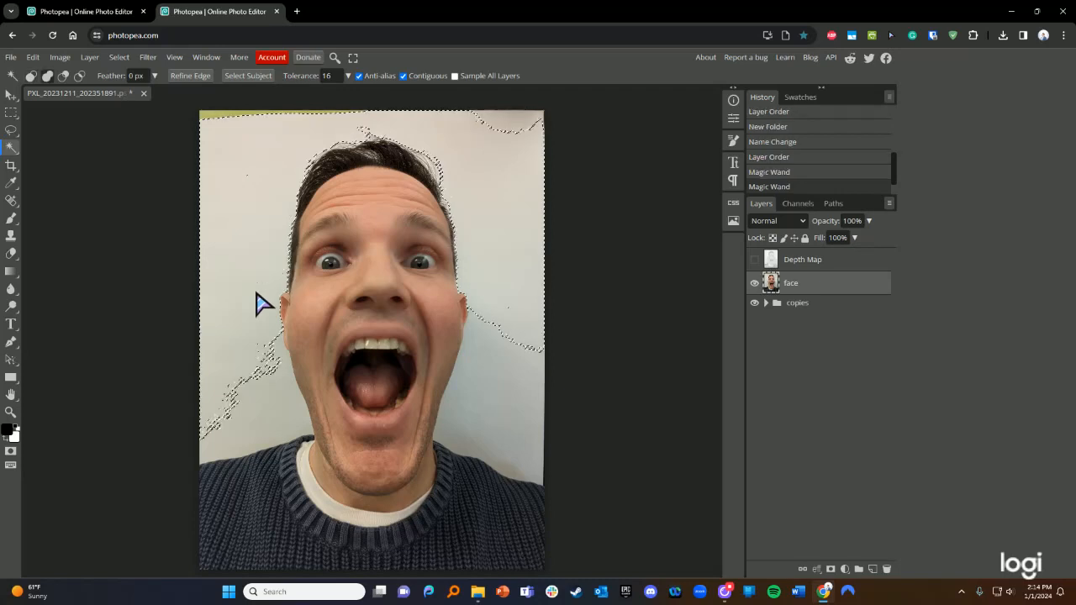
click(270, 396)
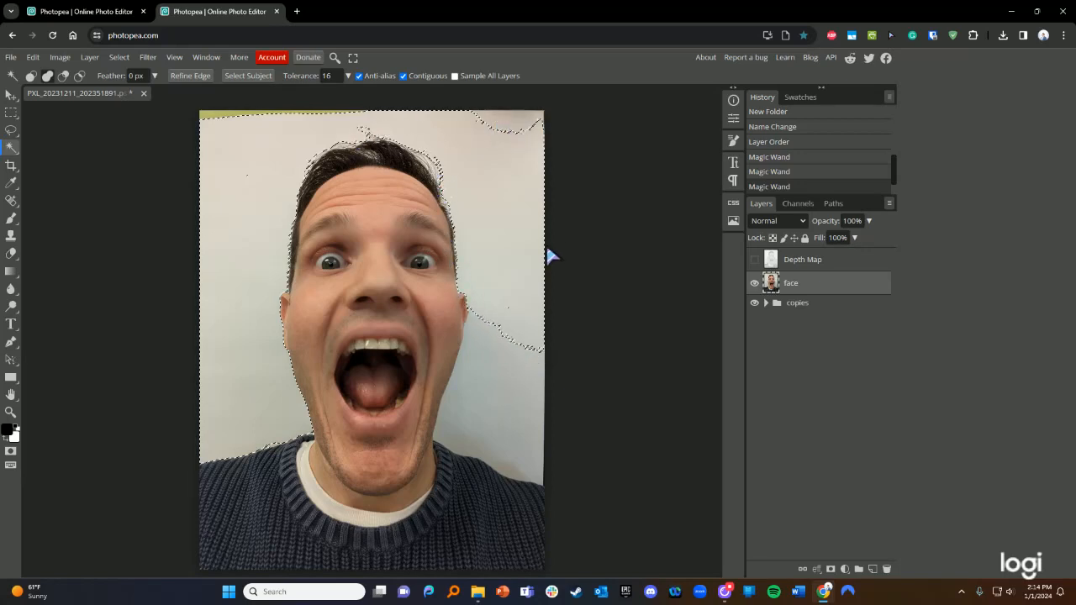
click(495, 356)
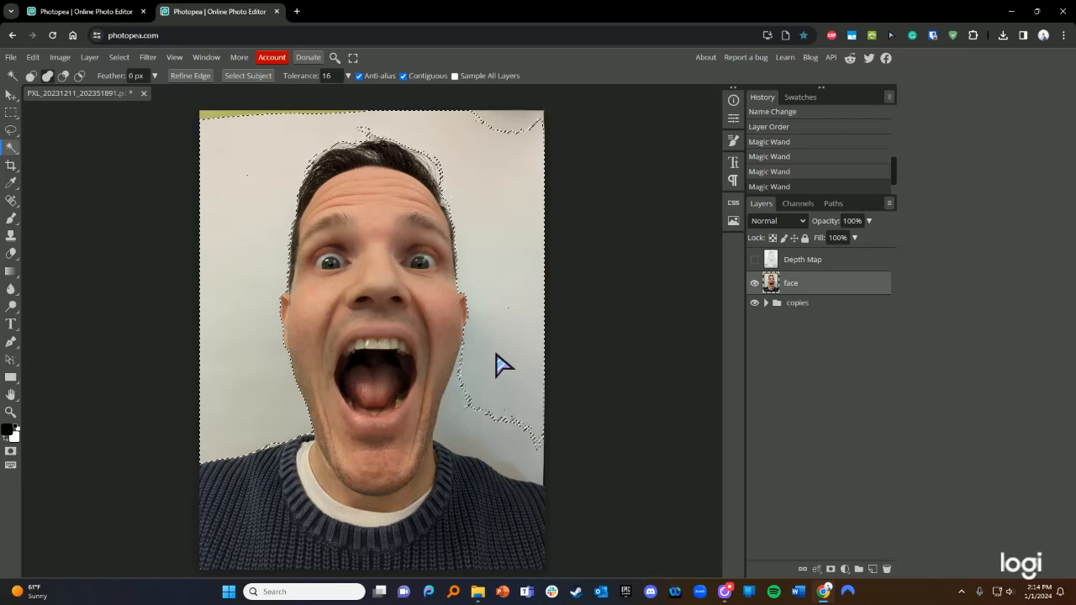
click(465, 412)
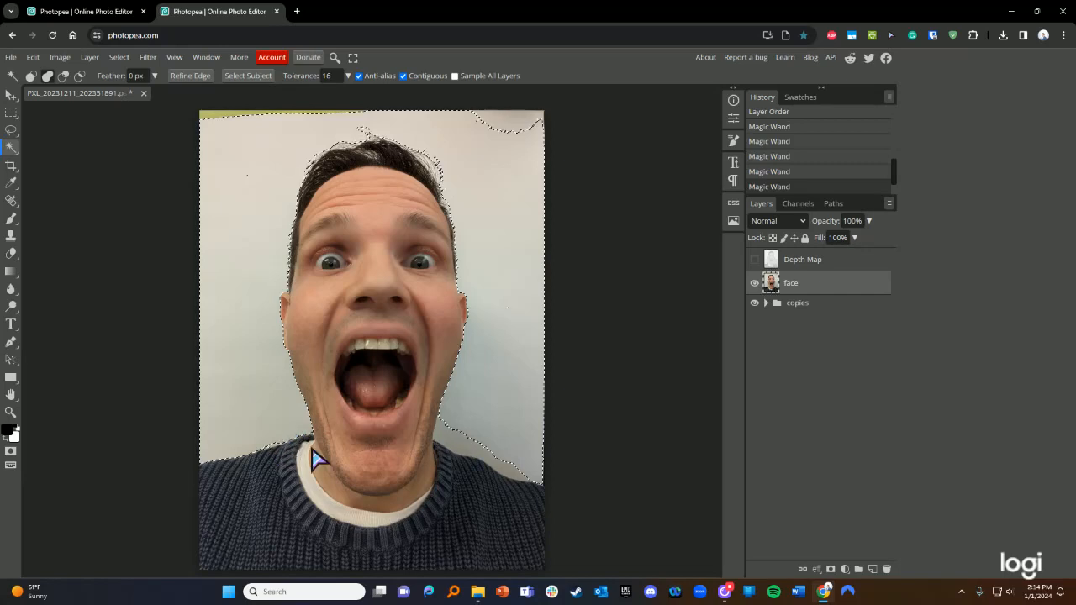
click(510, 477)
click(449, 436)
- Add the top-right background patch to the Magic Wand selection
click(501, 126)
click(518, 111)
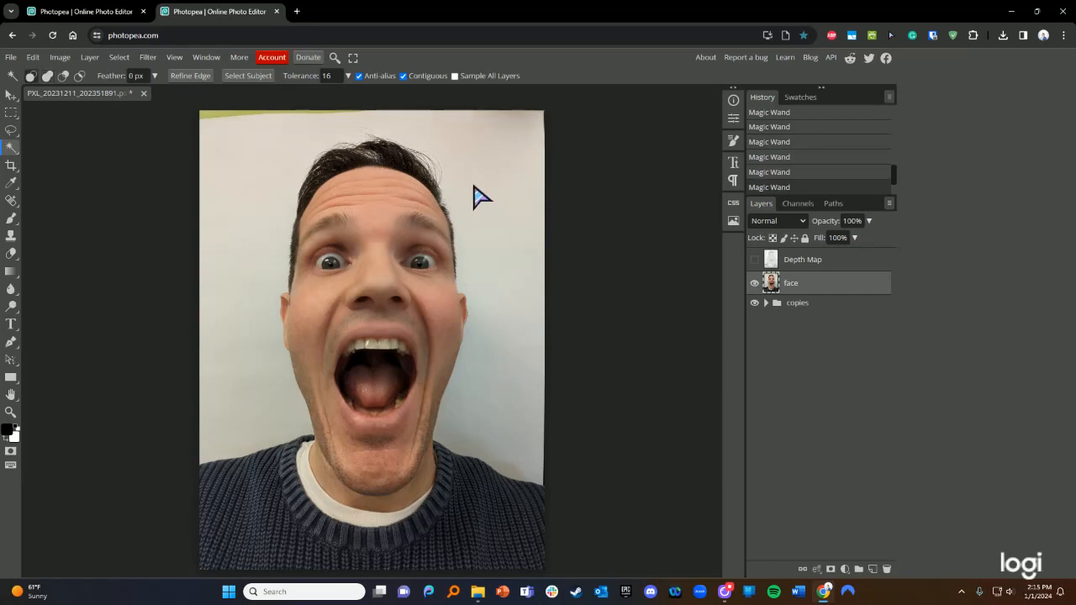
key(ctrl+z)
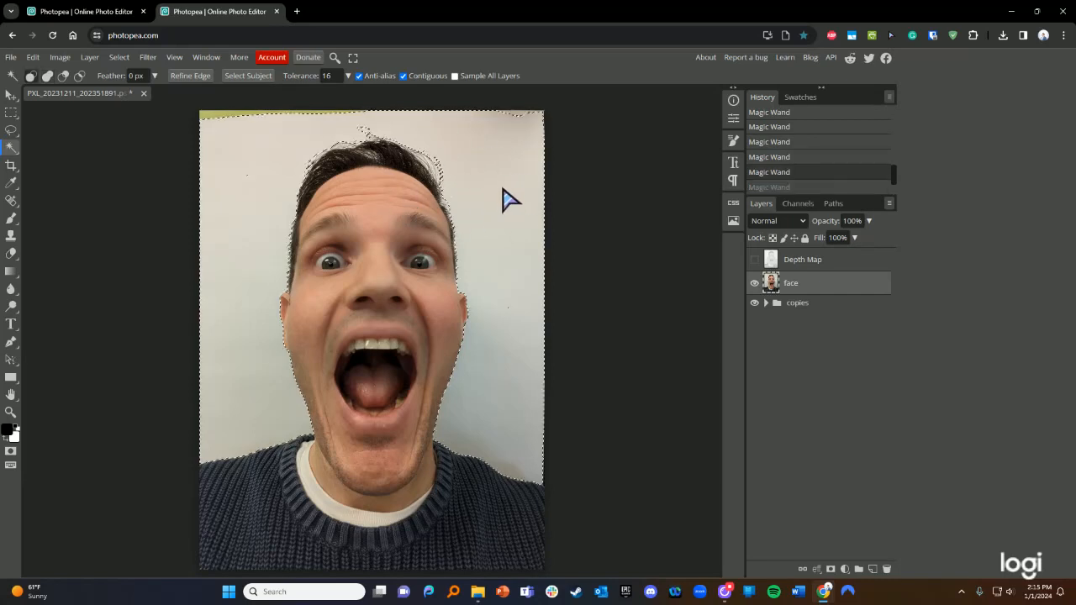
click(518, 117)
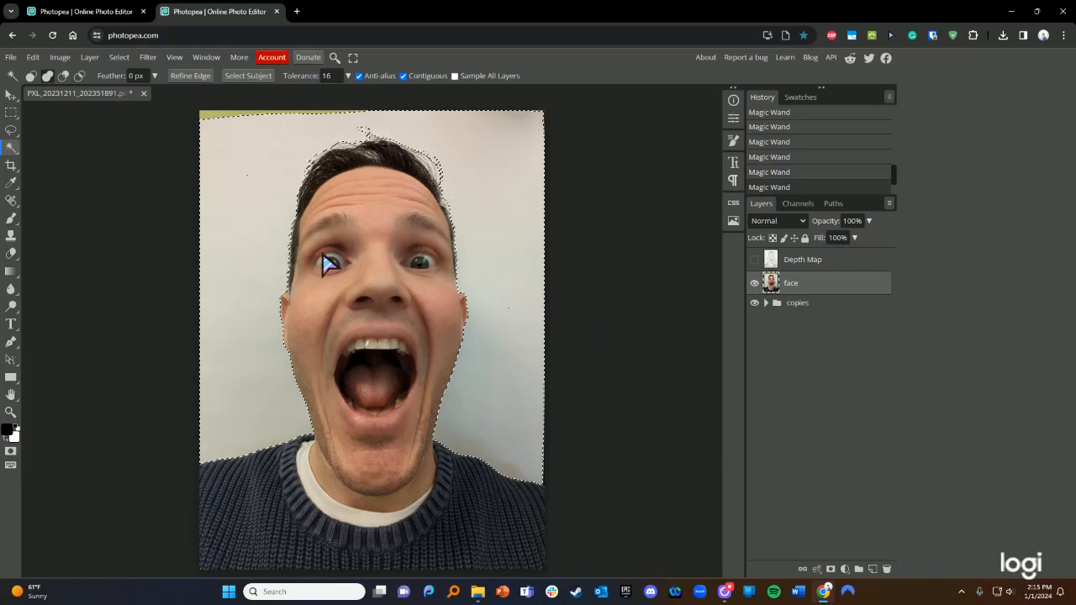
- Add the yellow strip along the top edge to the selection and check the hairline
click(207, 114)
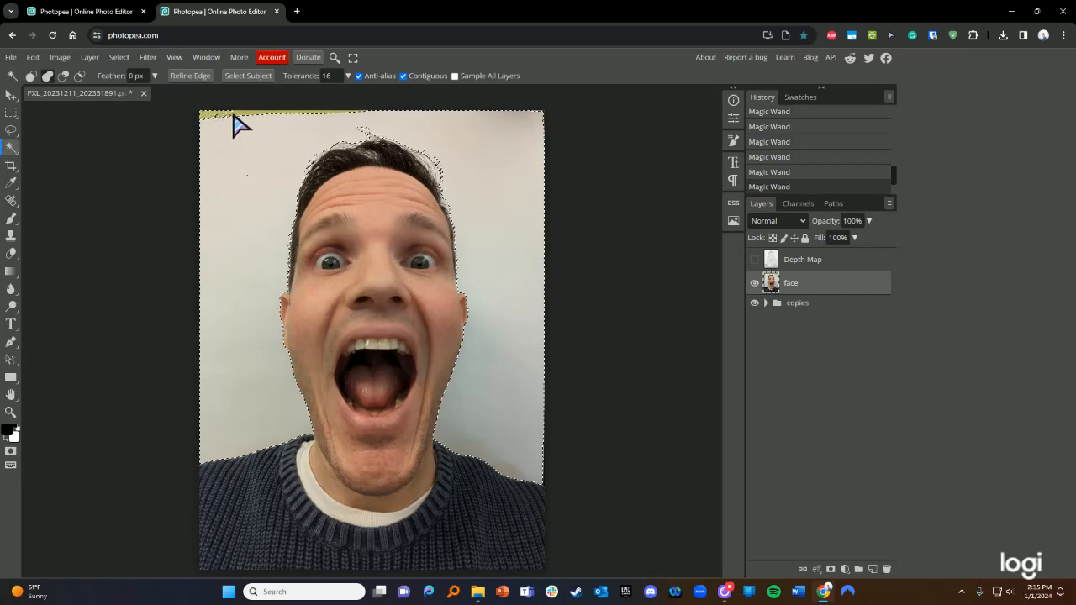
click(233, 112)
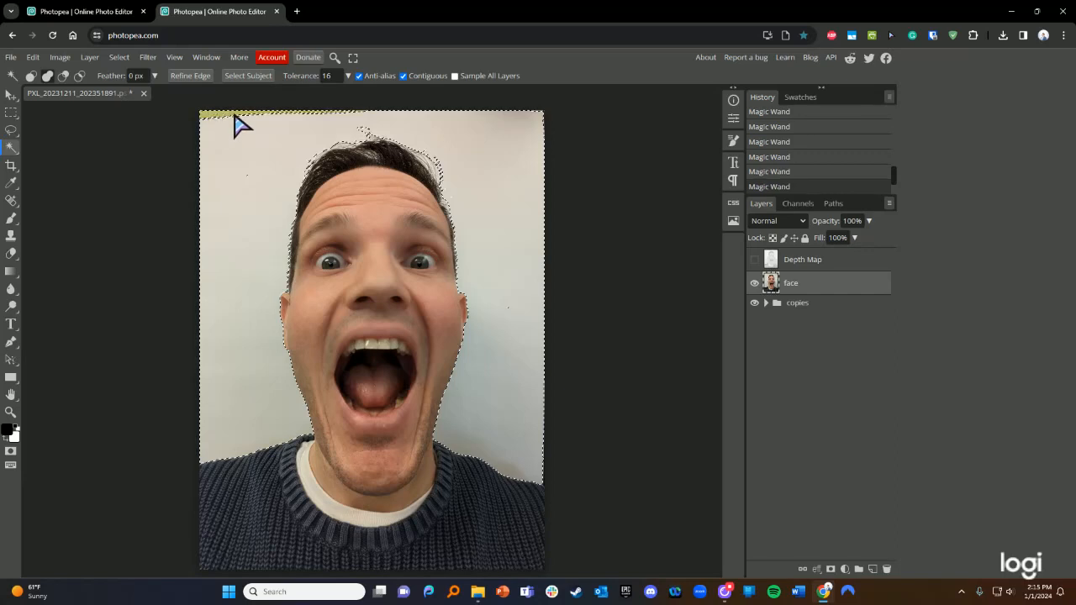
click(321, 116)
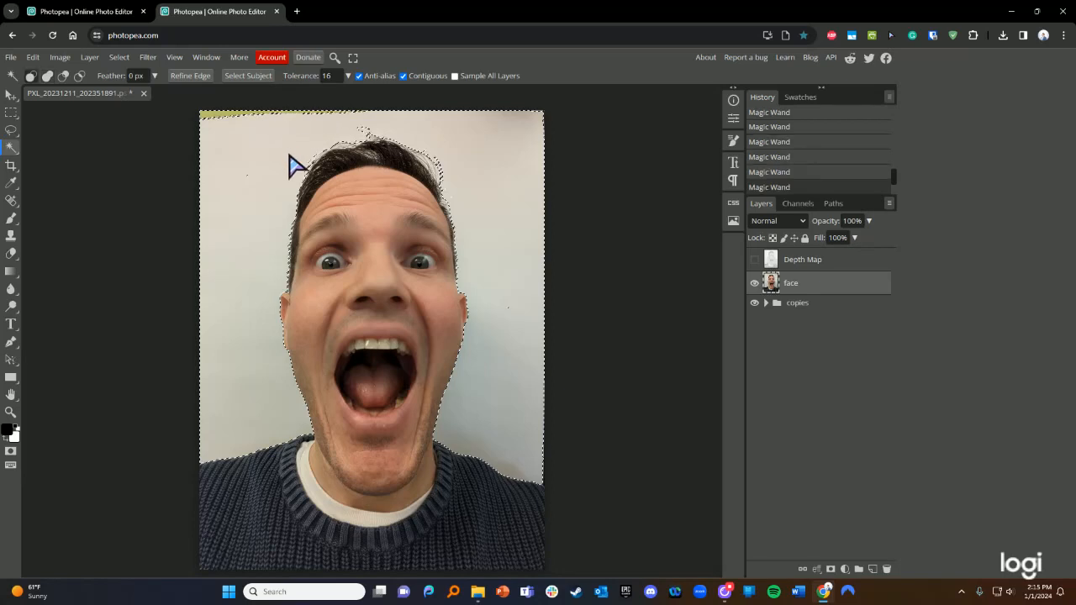
scroll(377, 151, left, 2)
scroll(376, 147, right, 1)
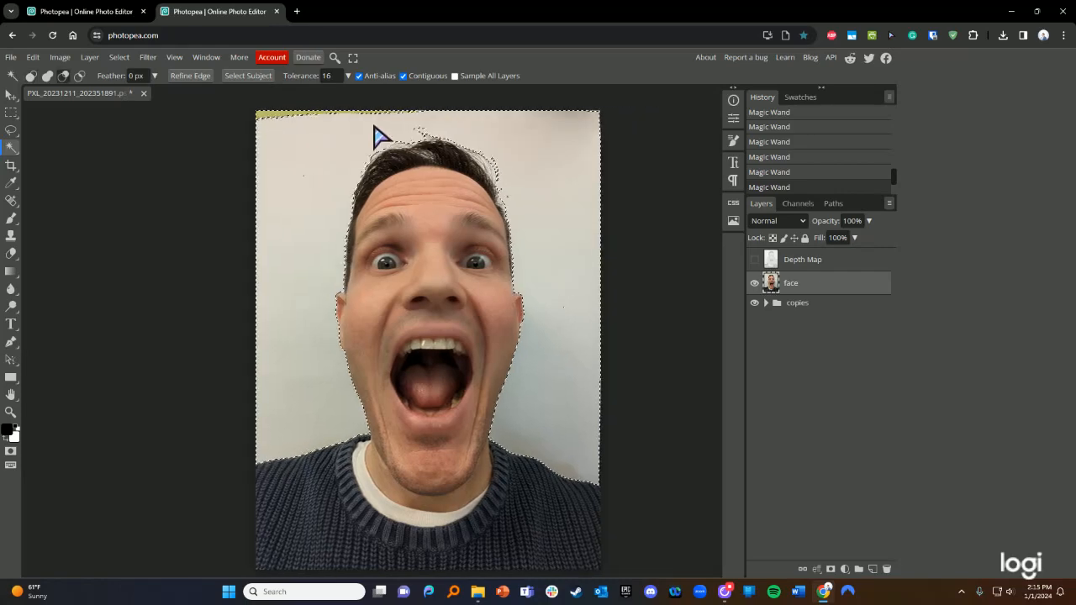
scroll(376, 135, up, 5)
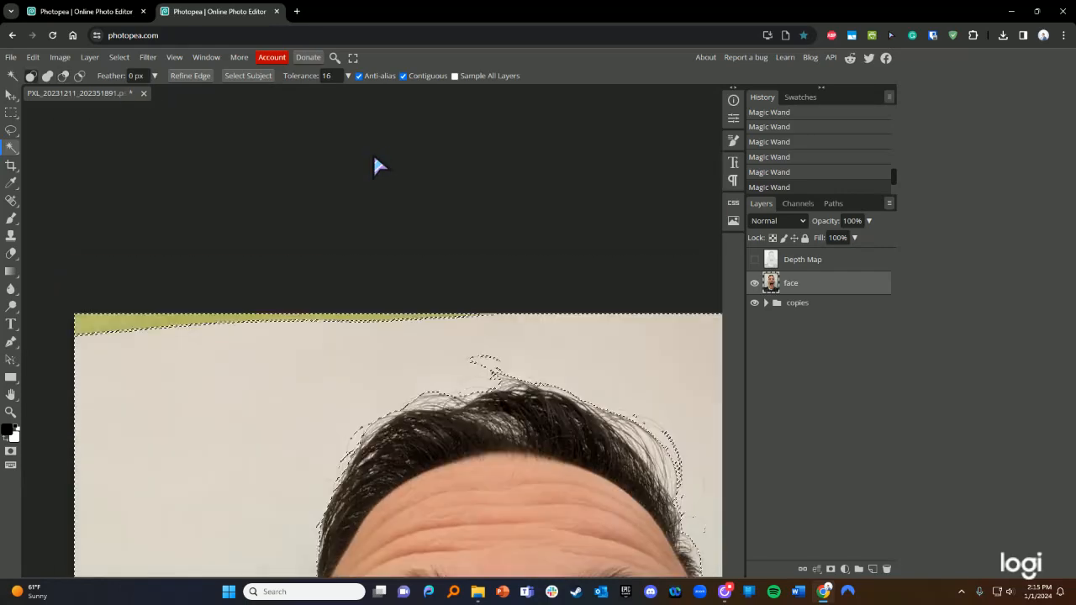
scroll(365, 357, up, 3)
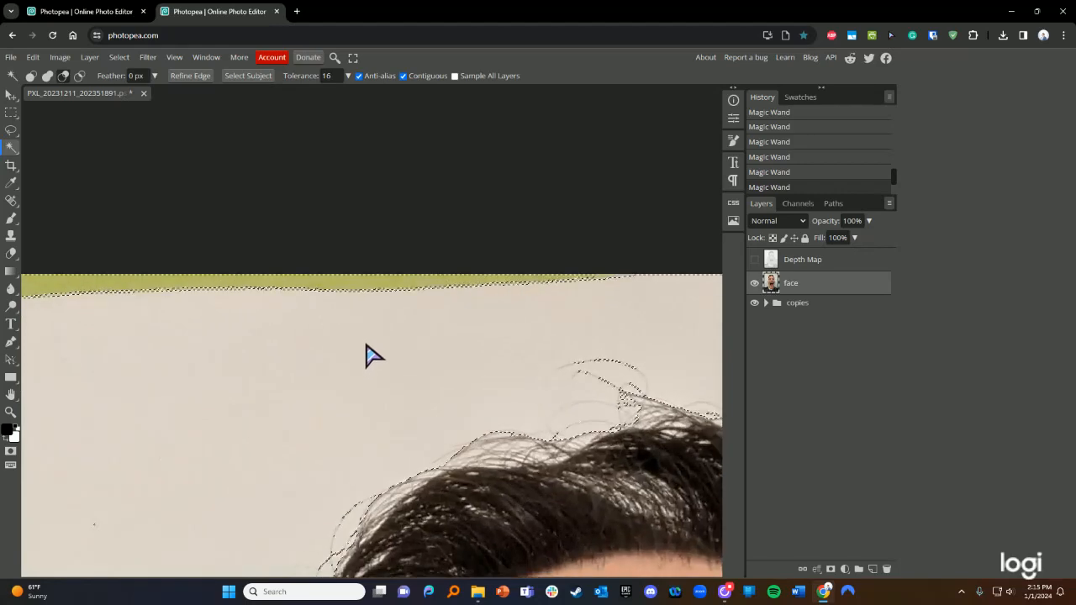
scroll(454, 306, down, 1)
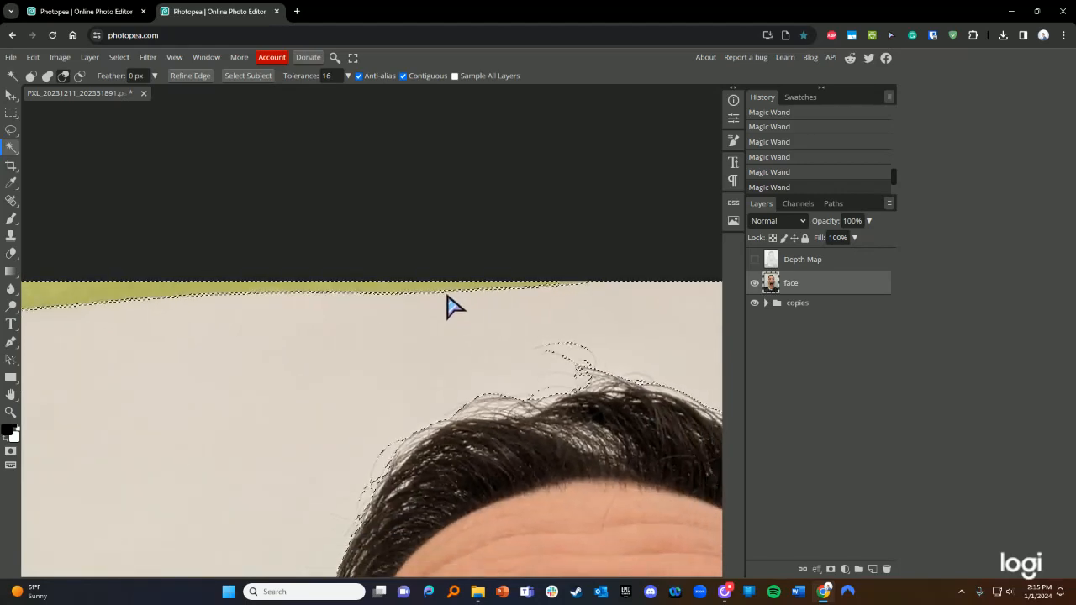
scroll(448, 304, down, 6)
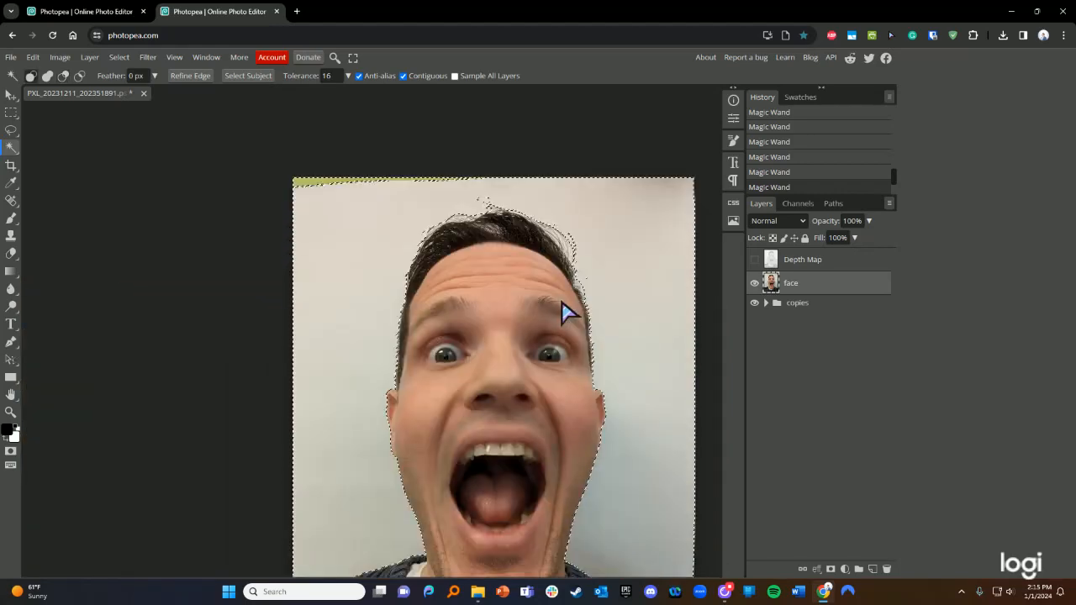
scroll(568, 298, down, 2)
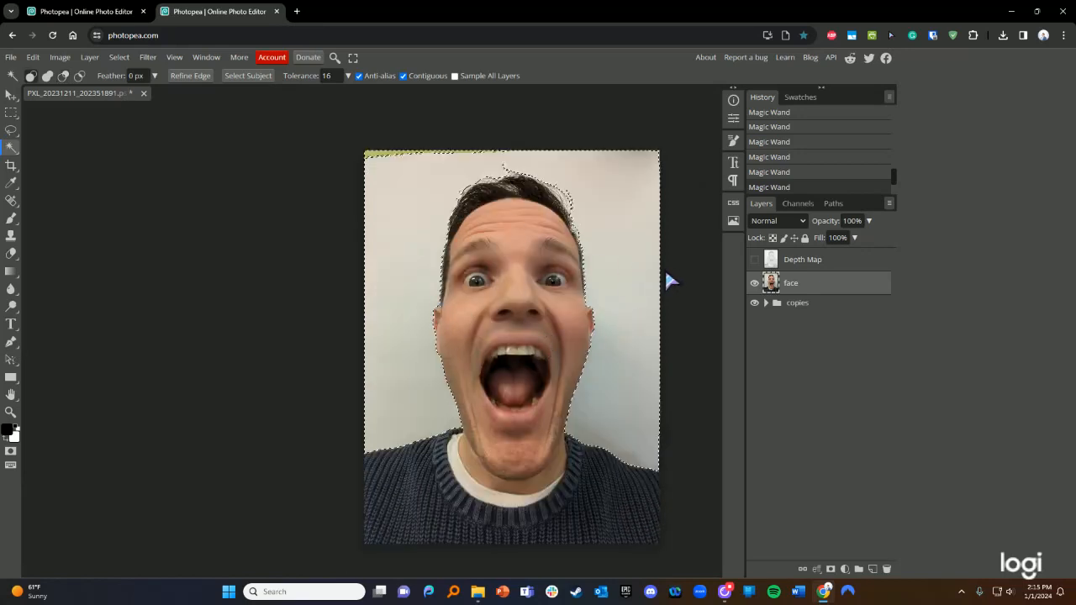
- Delete the selected background from the face layer and size the Eraser to about 202 px
key(Delete)
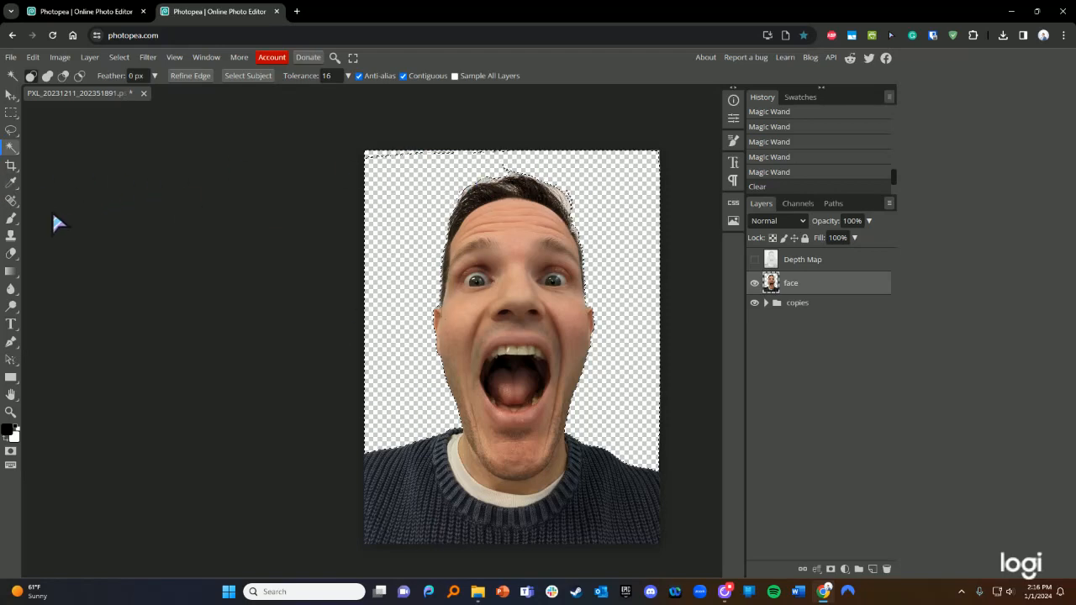
click(11, 253)
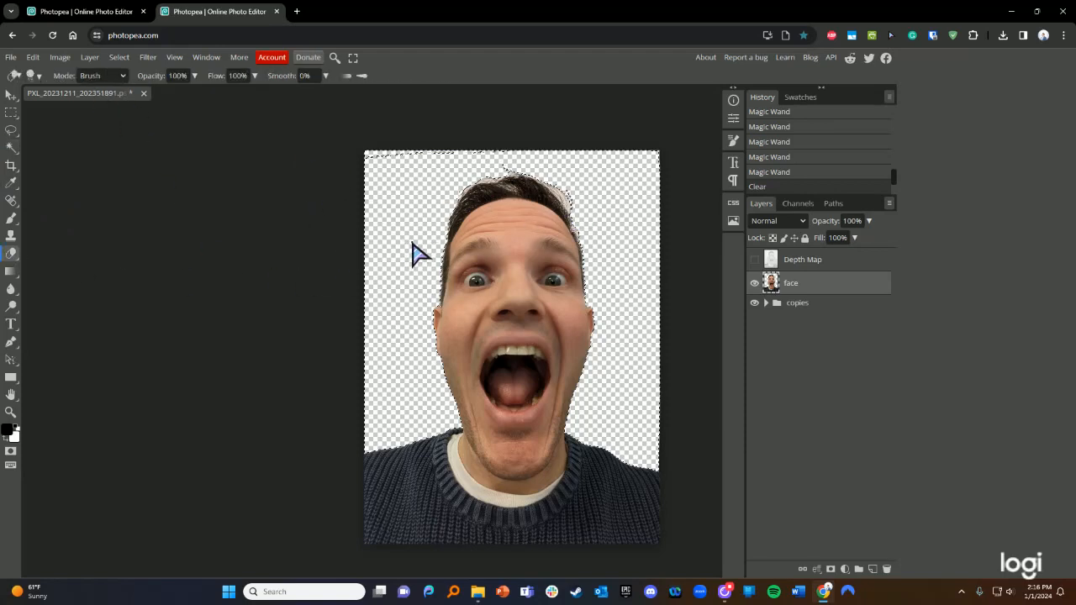
click(34, 77)
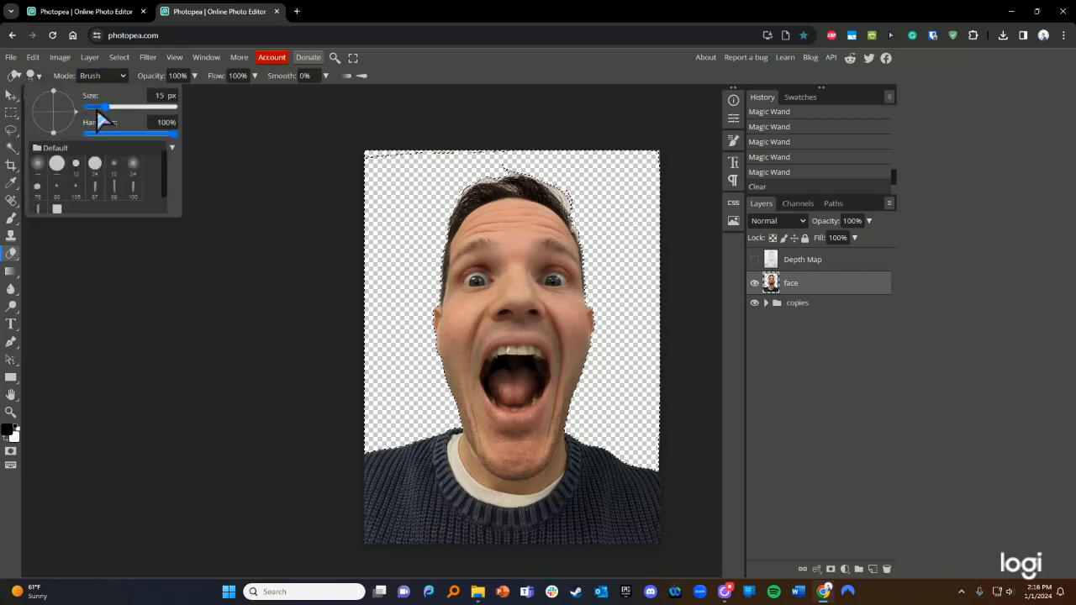
drag(104, 108, 143, 120)
mouse_move(141, 113)
mouse_down()
mouse_move(126, 113)
mouse_move(141, 116)
mouse_up()
click(399, 218)
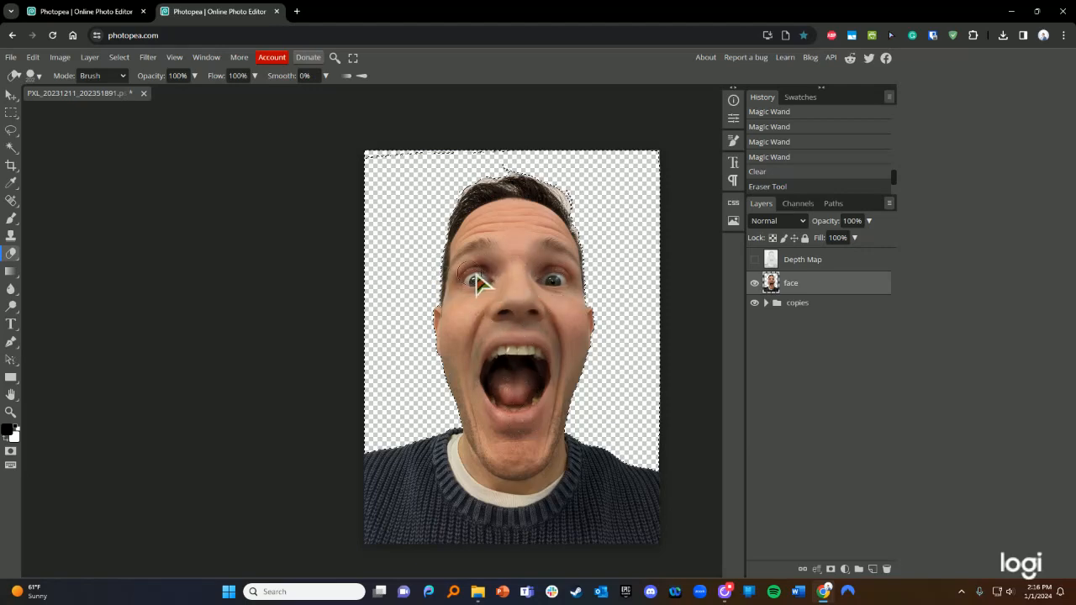
- Revert the trial eraser stroke in History, deselect with Ctrl+D, and reselect the Eraser
mouse_move(476, 274)
mouse_down()
mouse_move(466, 265)
mouse_move(588, 265)
mouse_up()
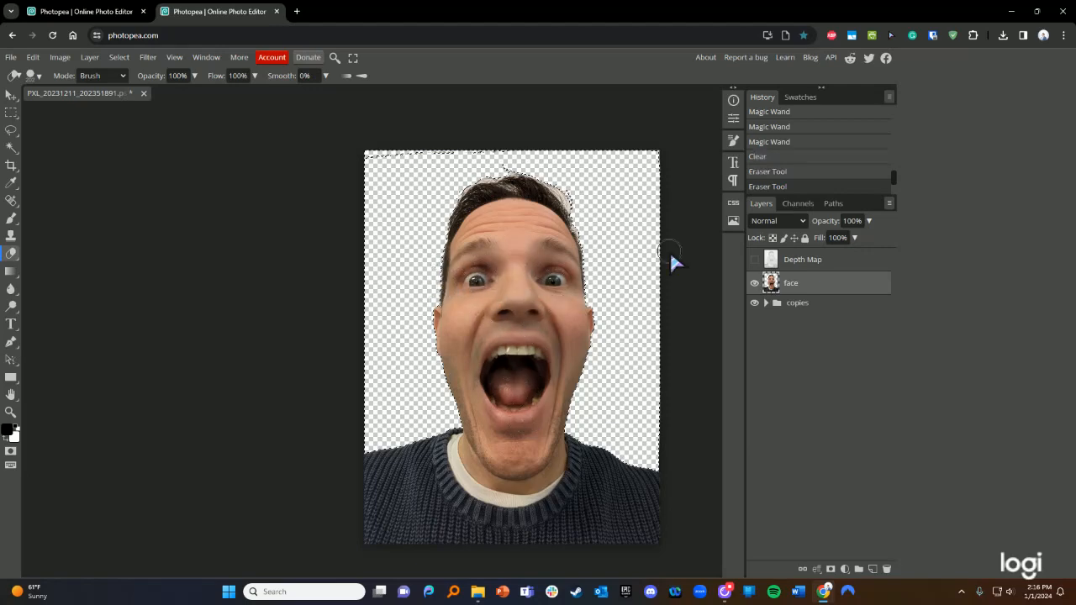
click(776, 175)
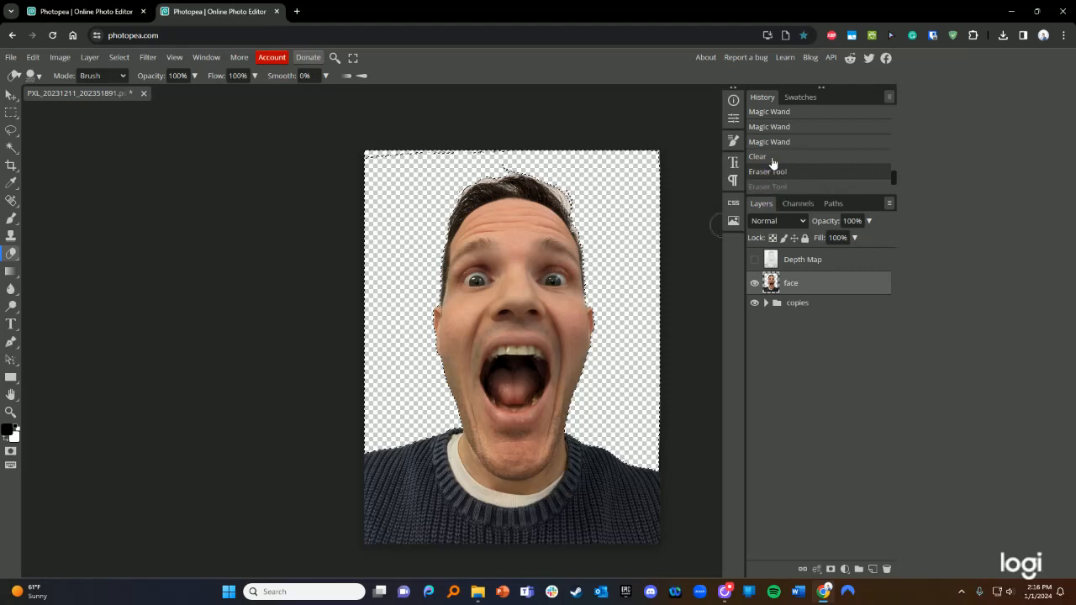
click(772, 158)
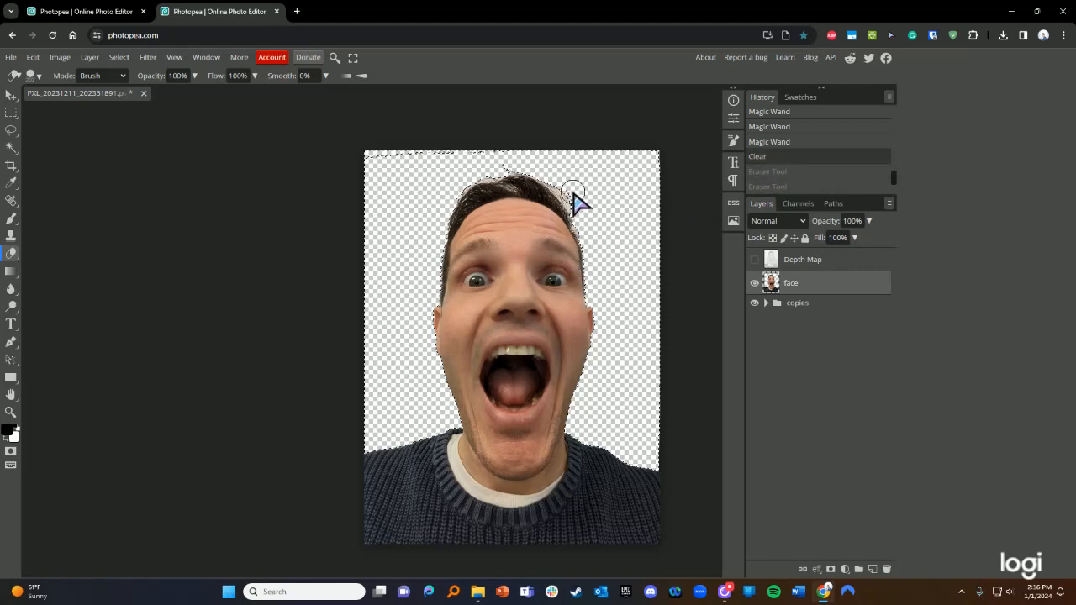
click(11, 149)
key(ctrl+d)
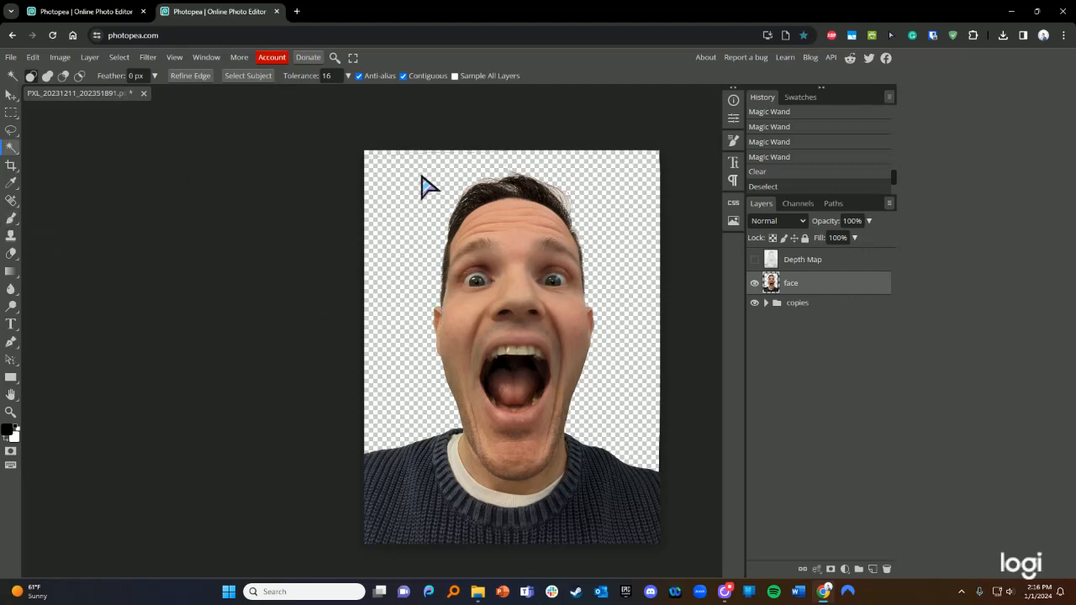
click(12, 254)
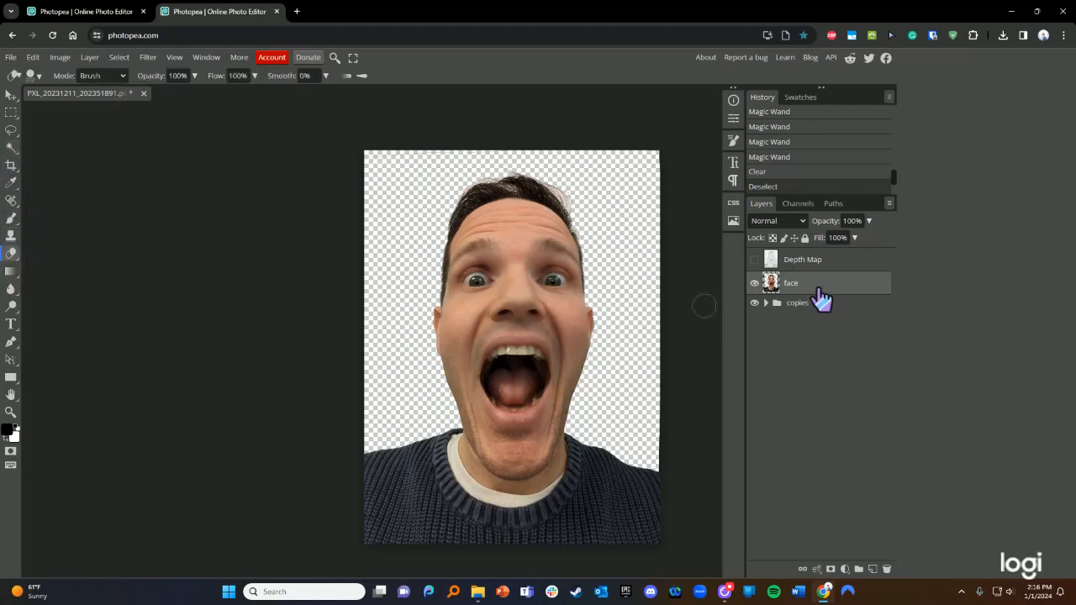
- Create a new layer named 'red' and move it between the face layer and the copies group
click(872, 571)
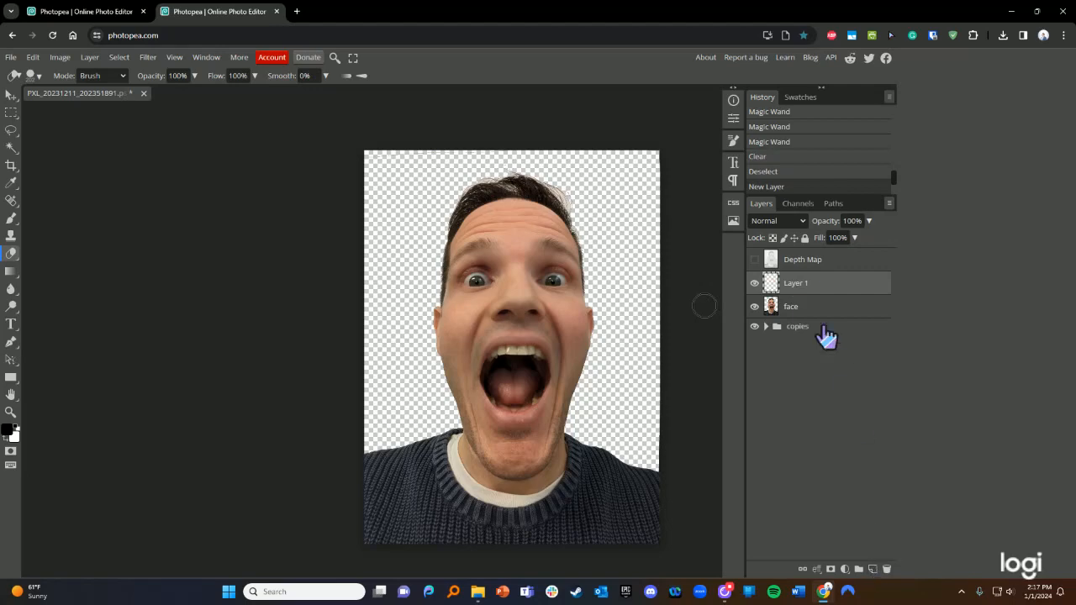
double_click(801, 286)
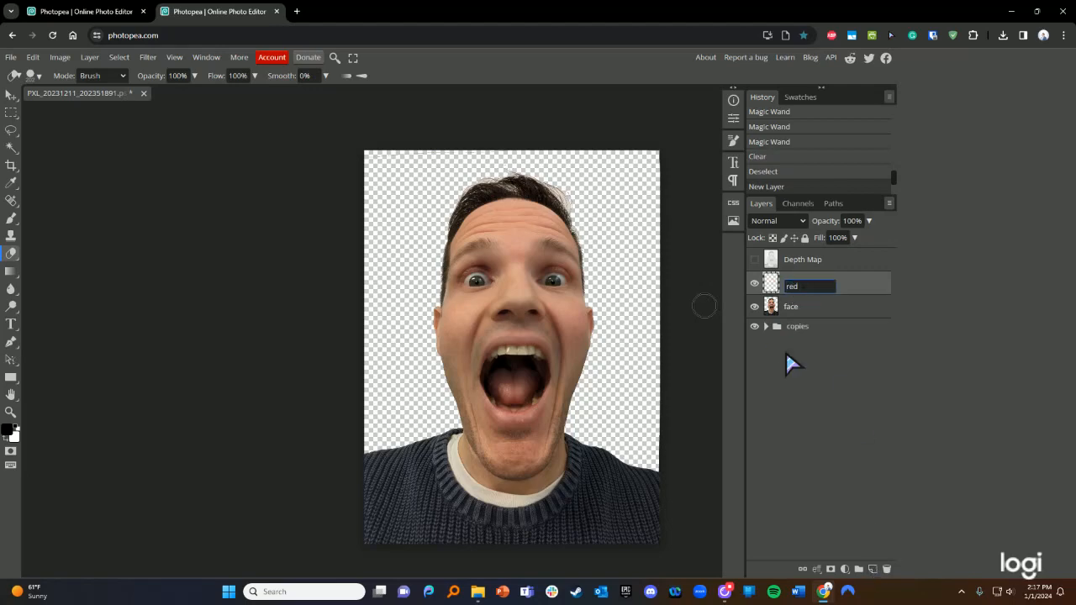
key(Return)
drag(816, 286, 816, 313)
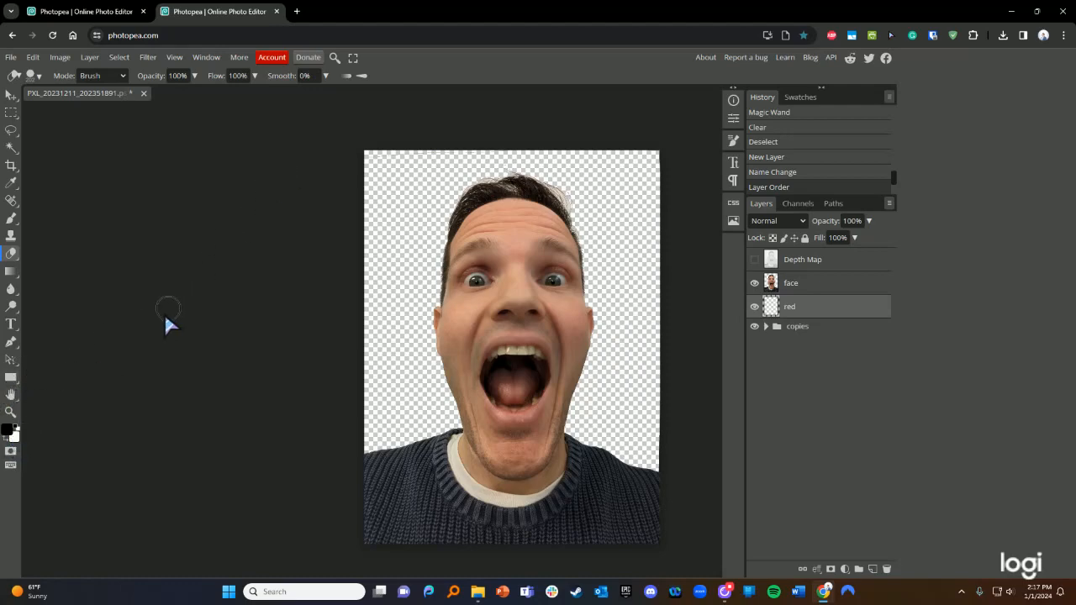
- Set the foreground colour to bright red, hex fe0909, in the Color Picker
click(7, 431)
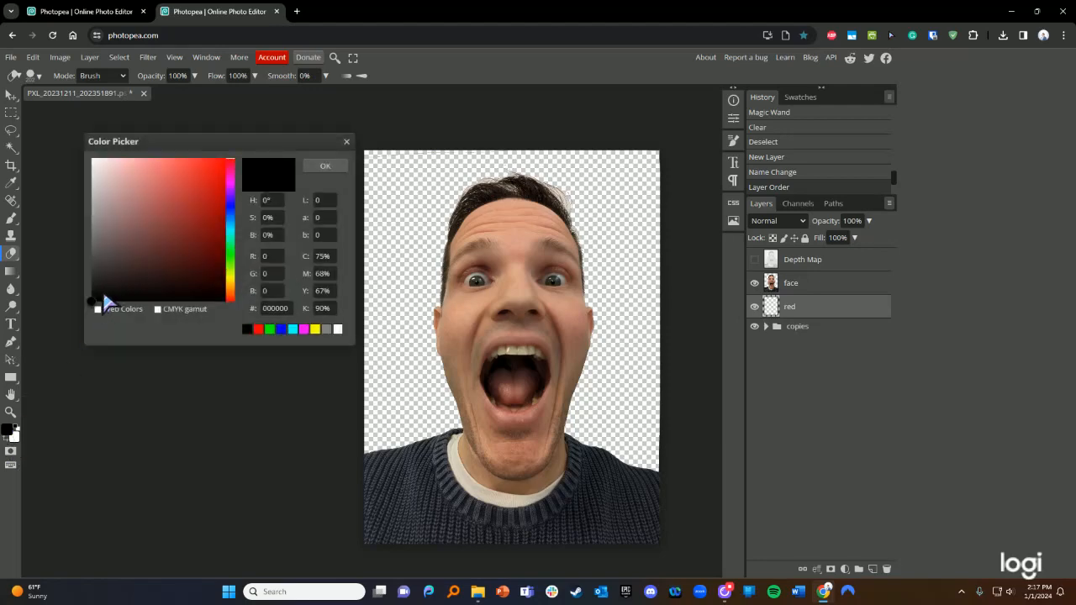
click(221, 159)
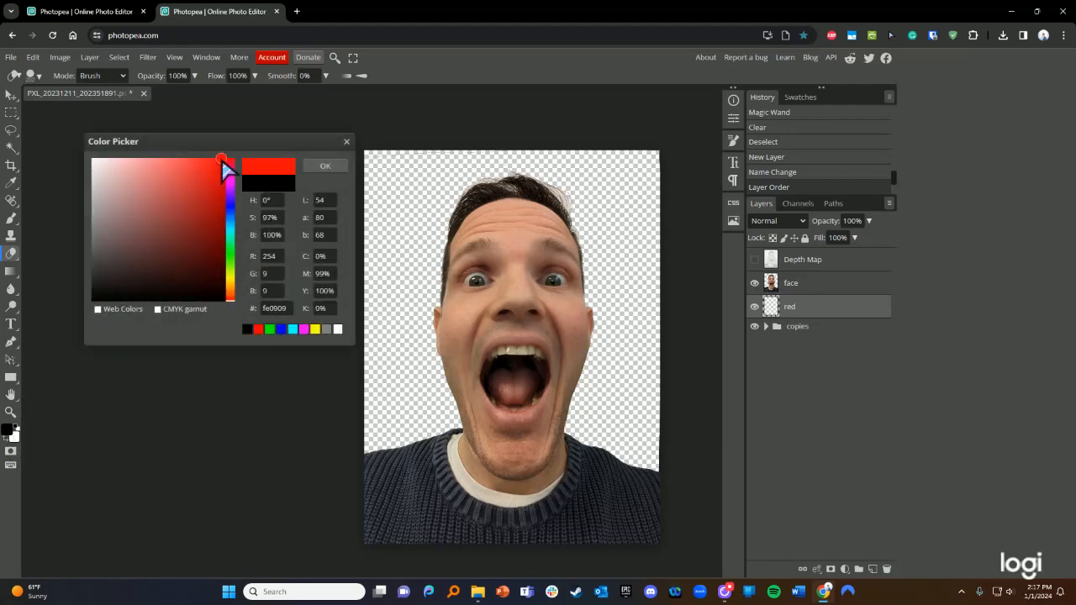
click(97, 309)
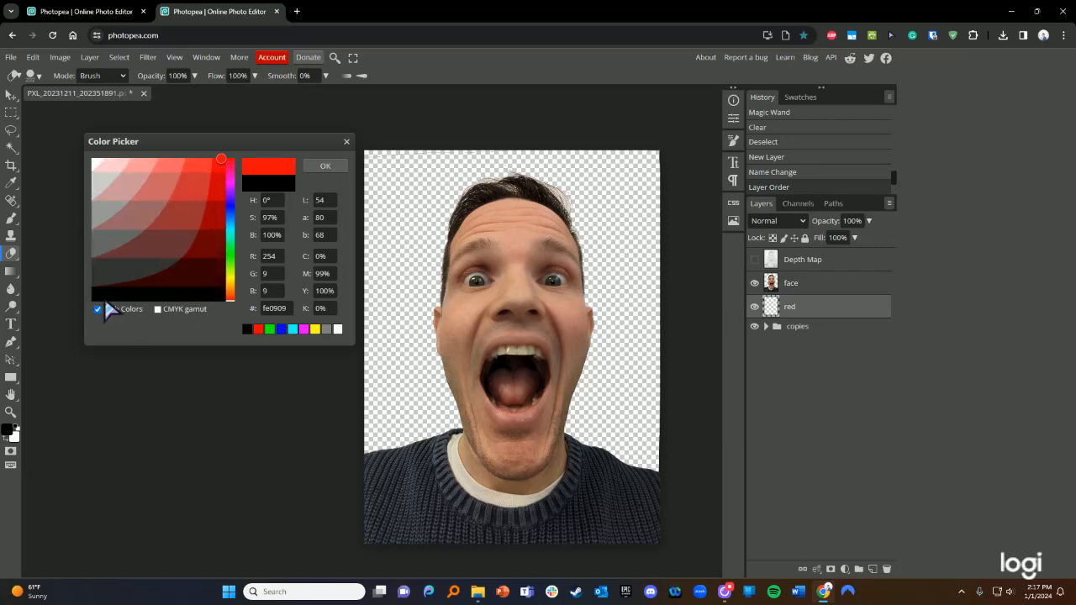
click(98, 309)
click(98, 309)
click(226, 163)
click(329, 167)
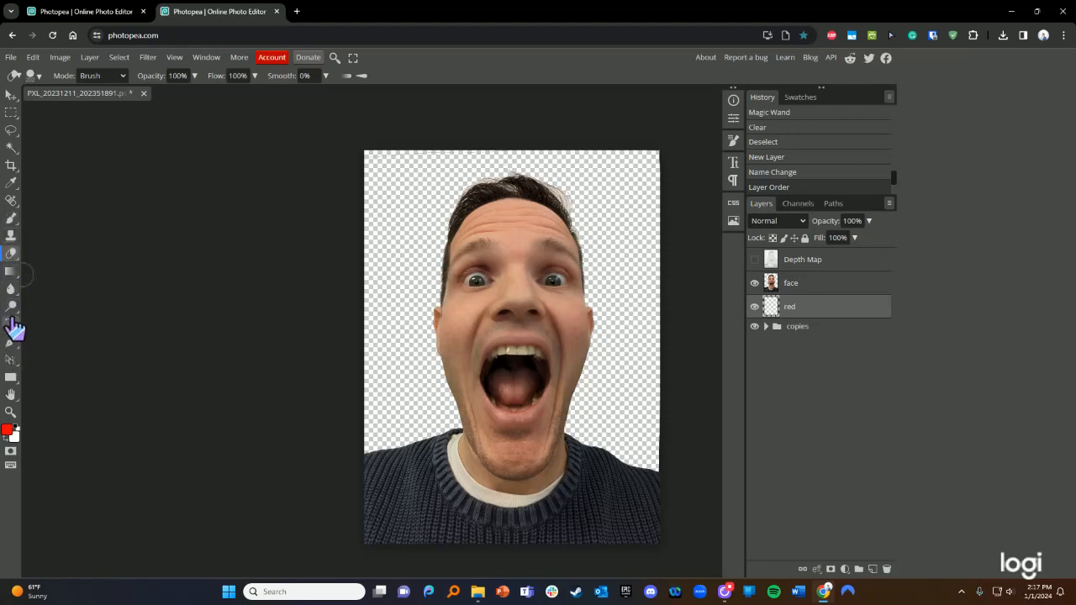
- Switch to the Paint Bucket and trial a red fill on the red layer, then undo it
right_click(11, 274)
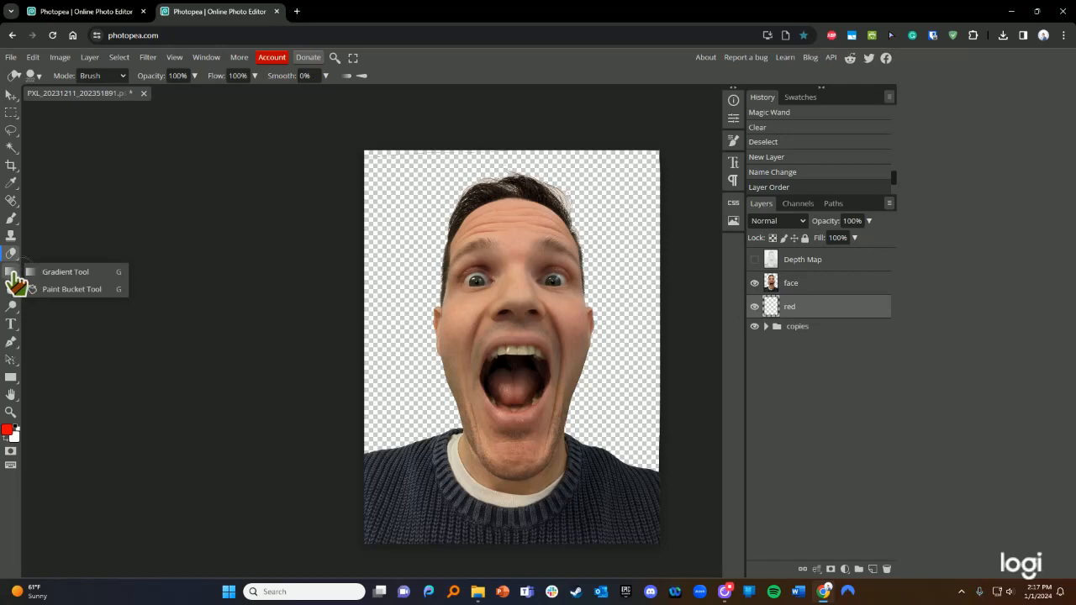
click(12, 278)
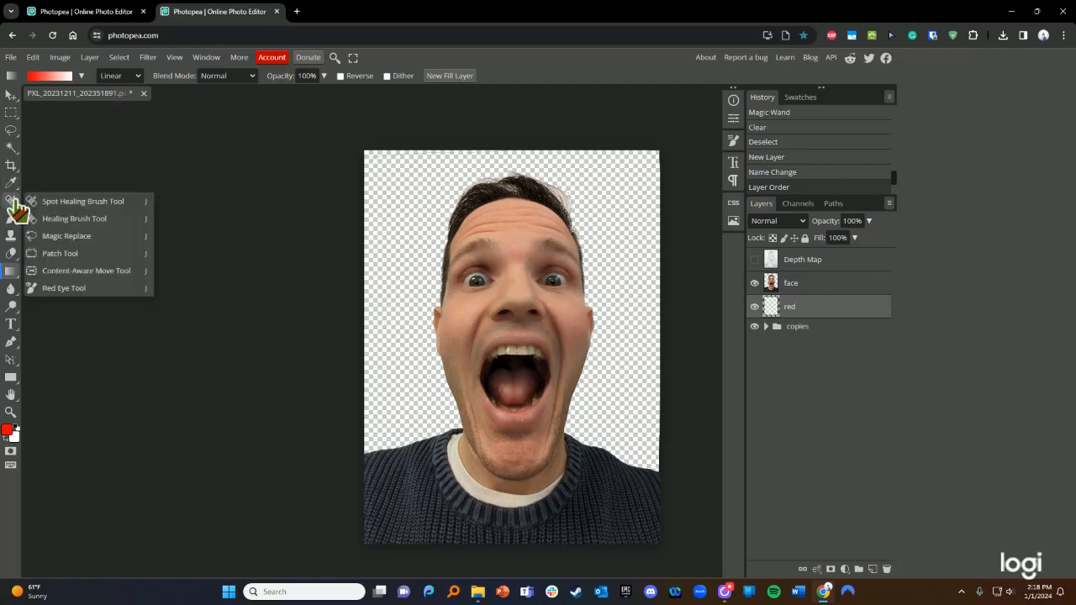
click(15, 206)
mouse_move(12, 284)
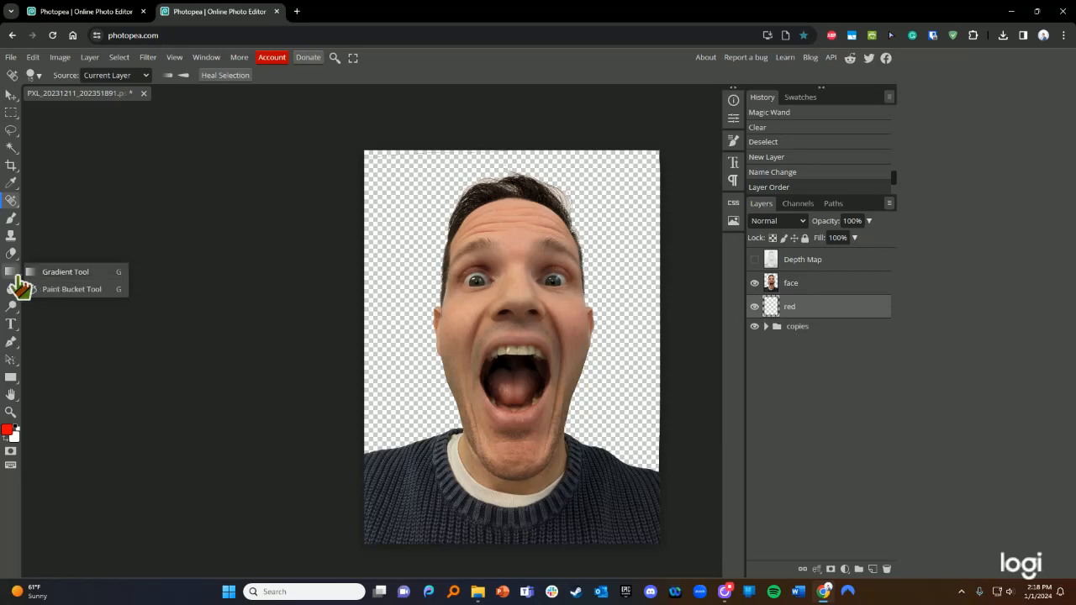
click(64, 288)
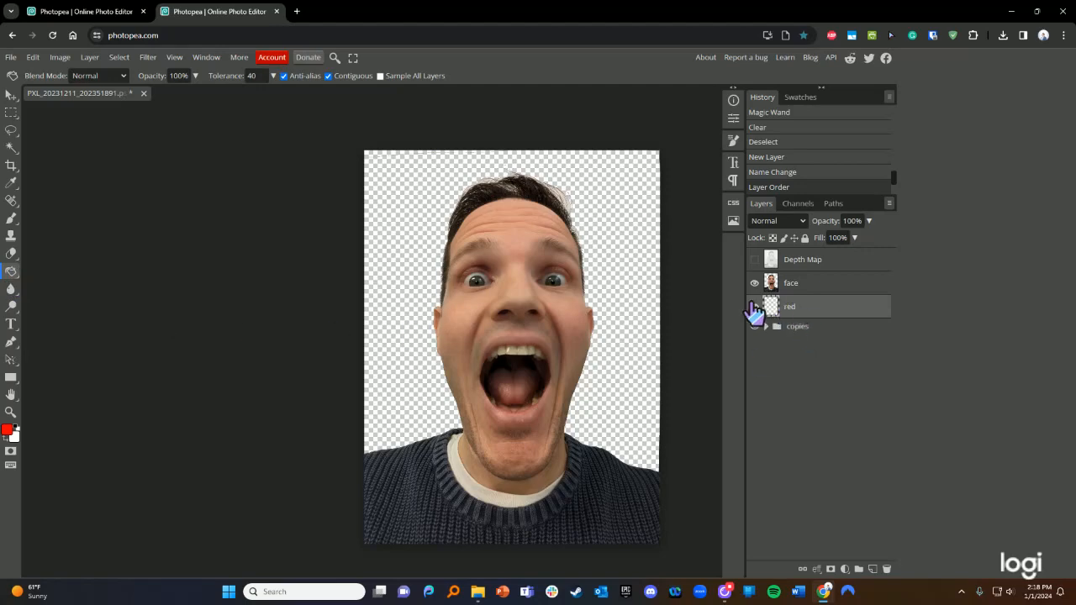
click(625, 299)
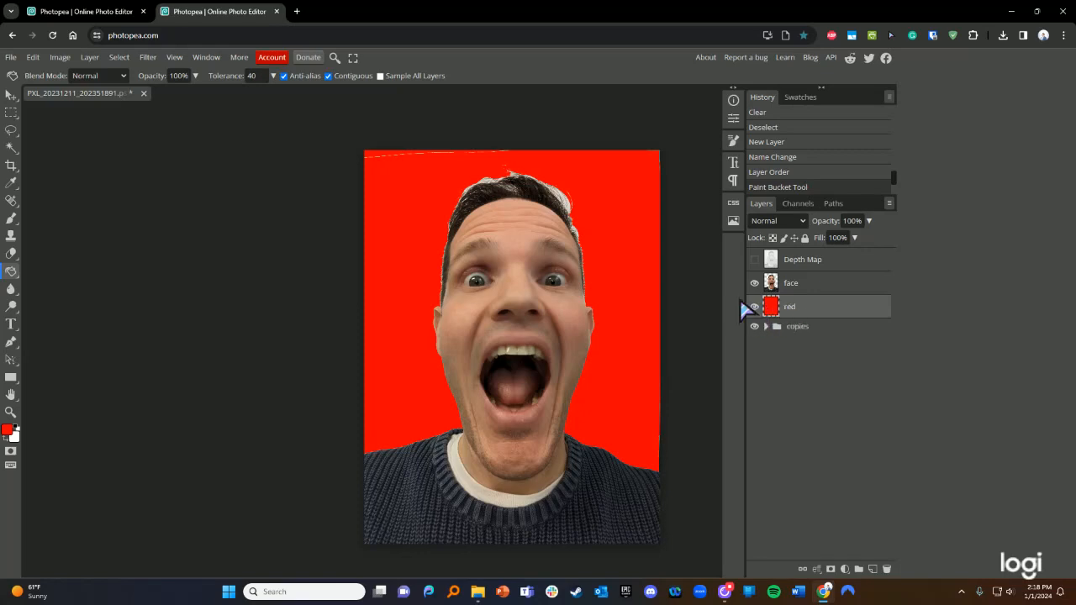
key(ctrl+z)
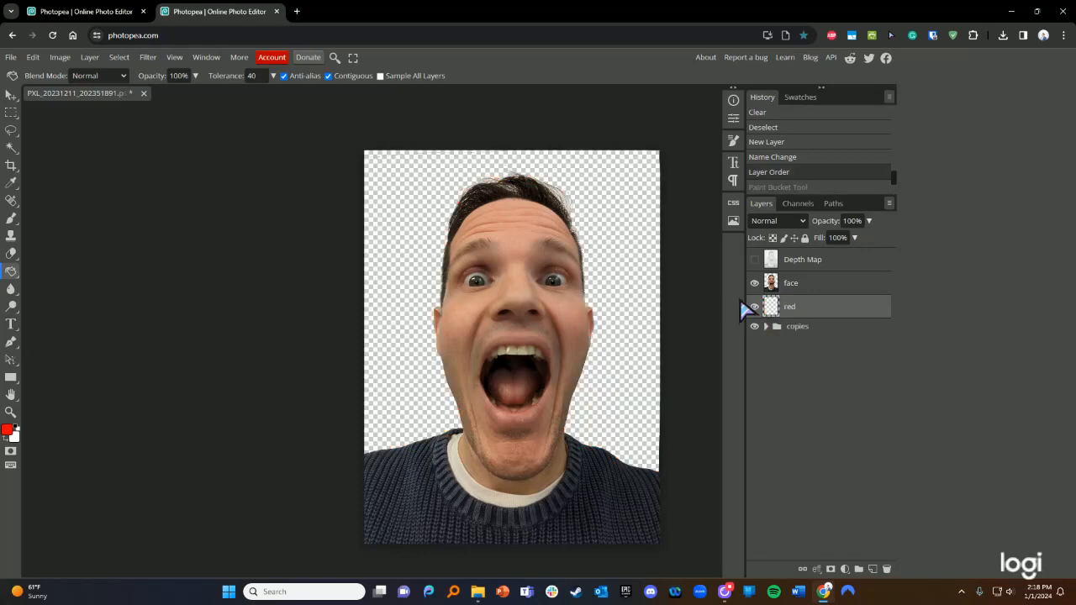
- Fill the face layer's transparent background with red
click(811, 288)
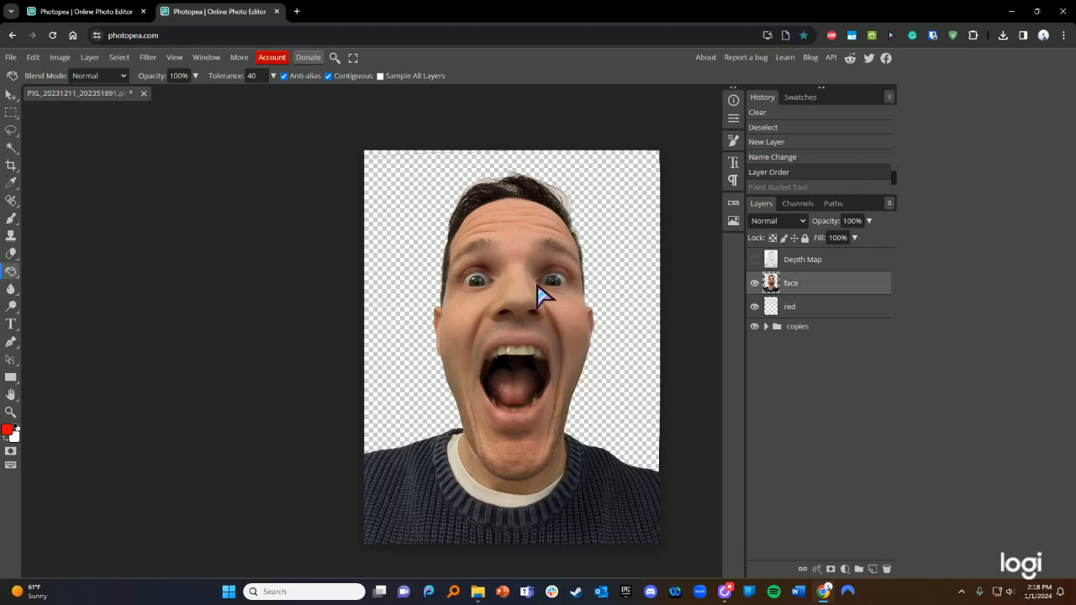
click(609, 283)
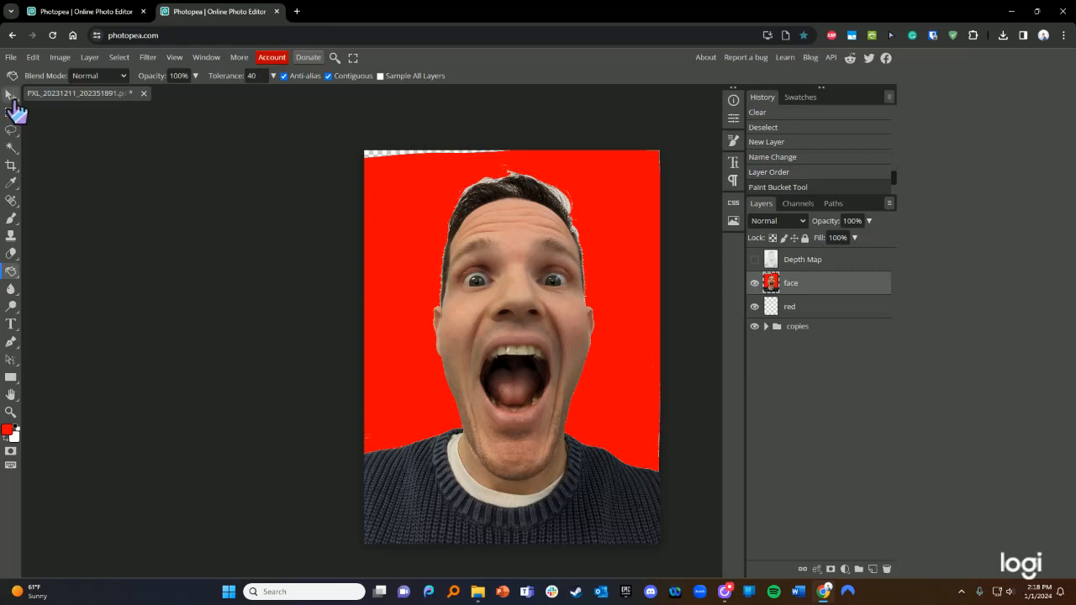
click(10, 394)
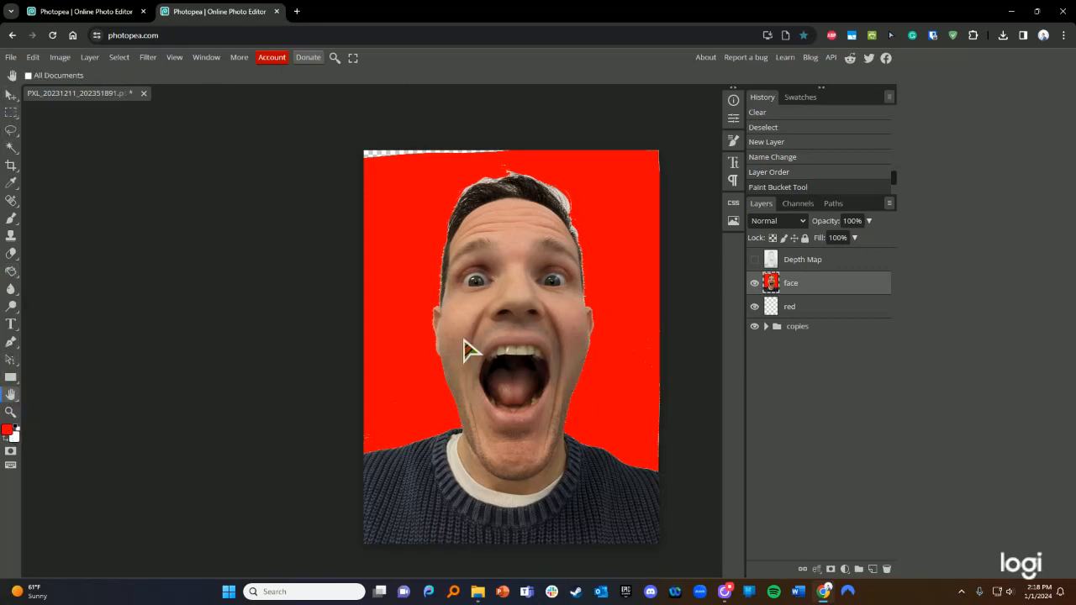
drag(463, 340, 542, 335)
- Shift the face layer slightly right with the Move tool, then undo the move
click(11, 94)
mouse_move(399, 321)
mouse_down()
mouse_move(419, 310)
mouse_move(500, 337)
mouse_move(414, 324)
mouse_up()
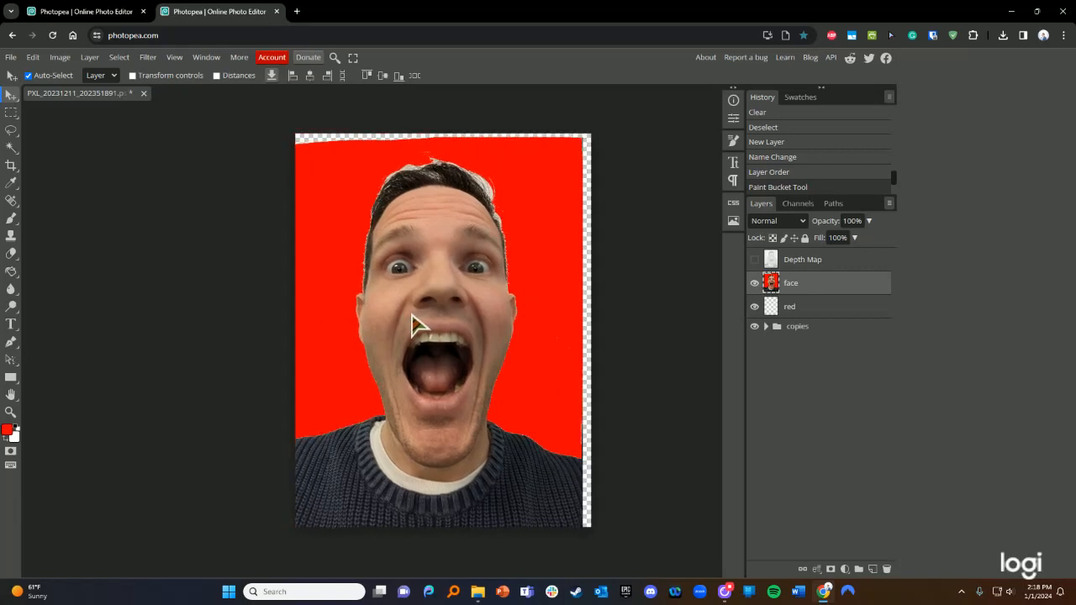
drag(414, 324, 422, 320)
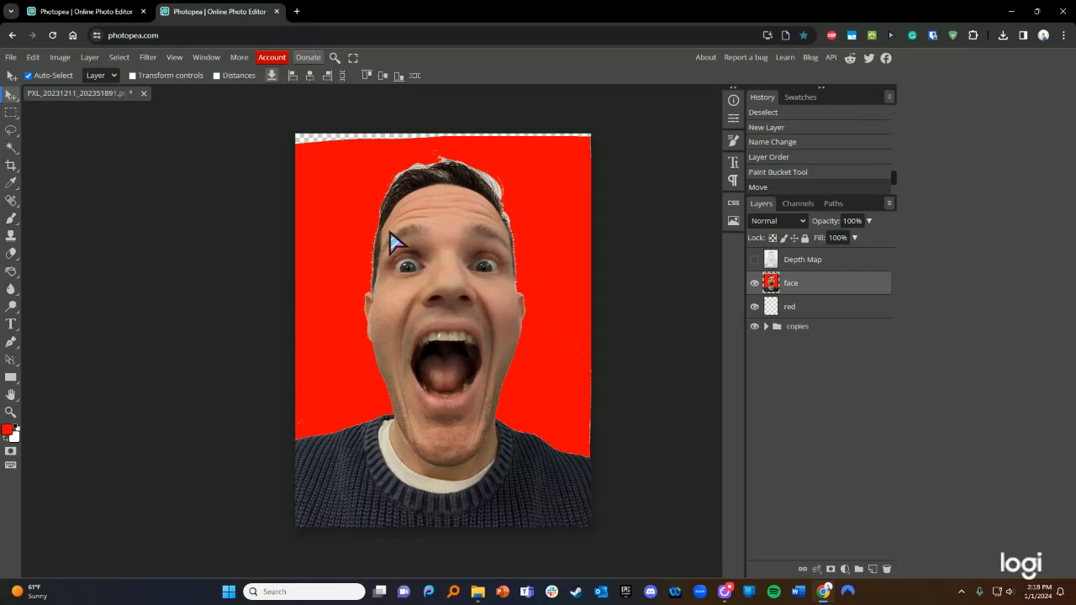
key(ctrl+z)
key(ctrl+z)
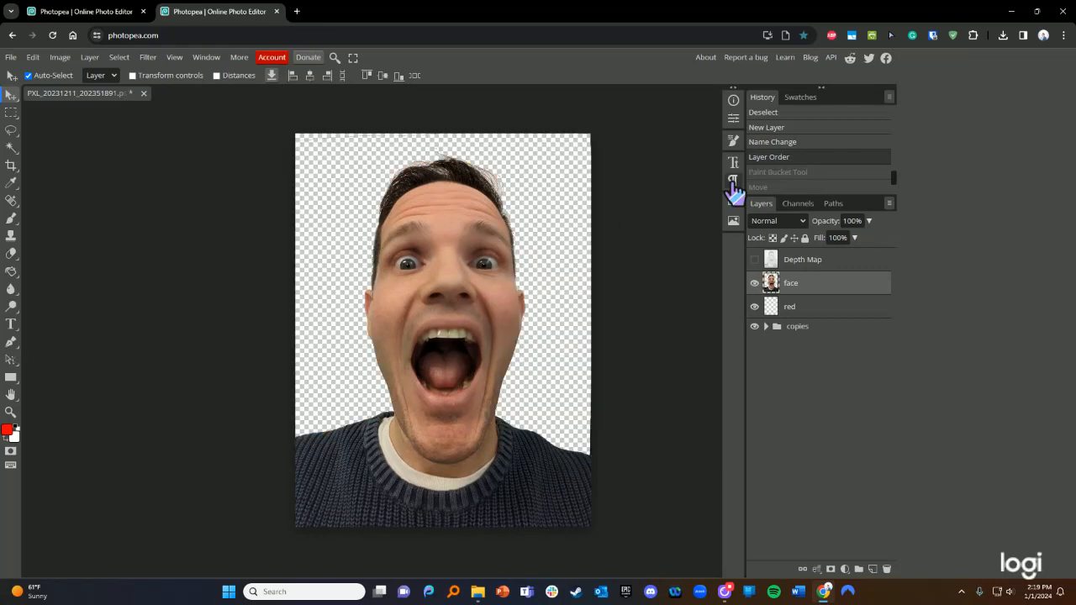
- Select the red layer, hide it, and pick the fill tool
click(804, 307)
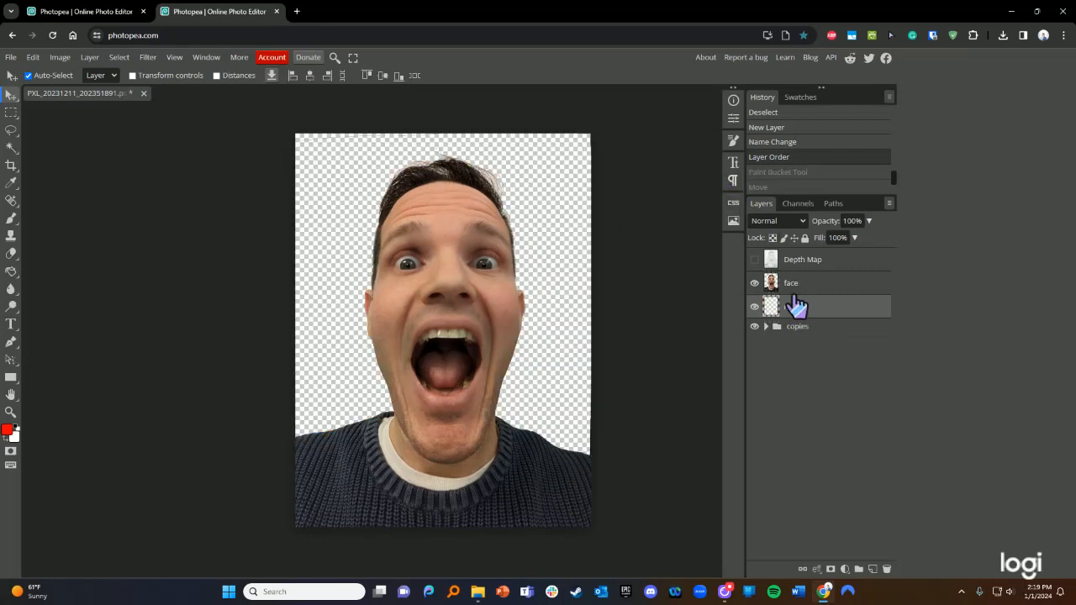
click(755, 306)
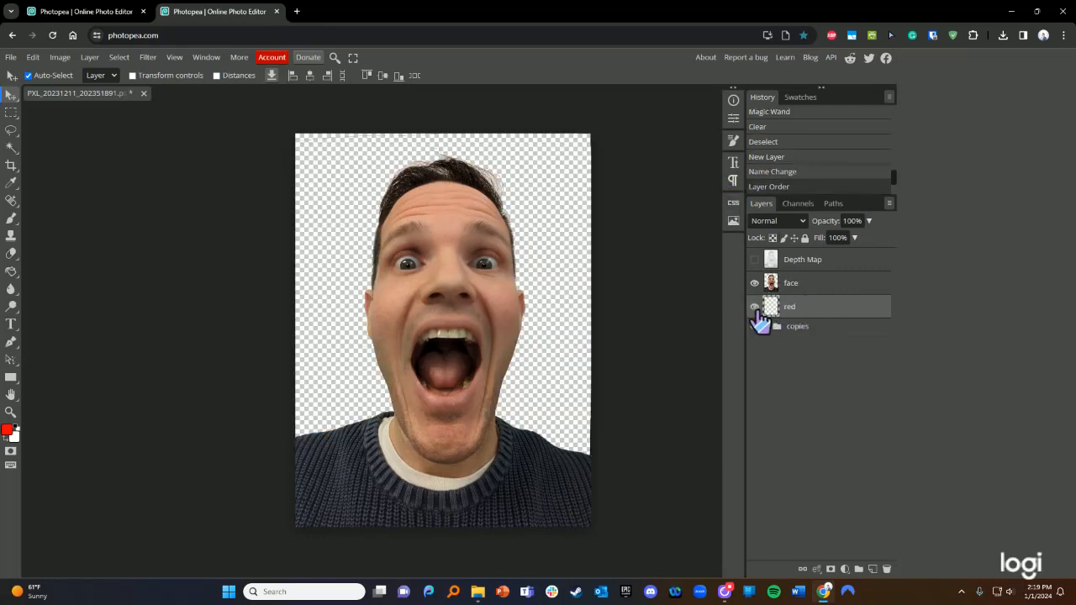
click(11, 272)
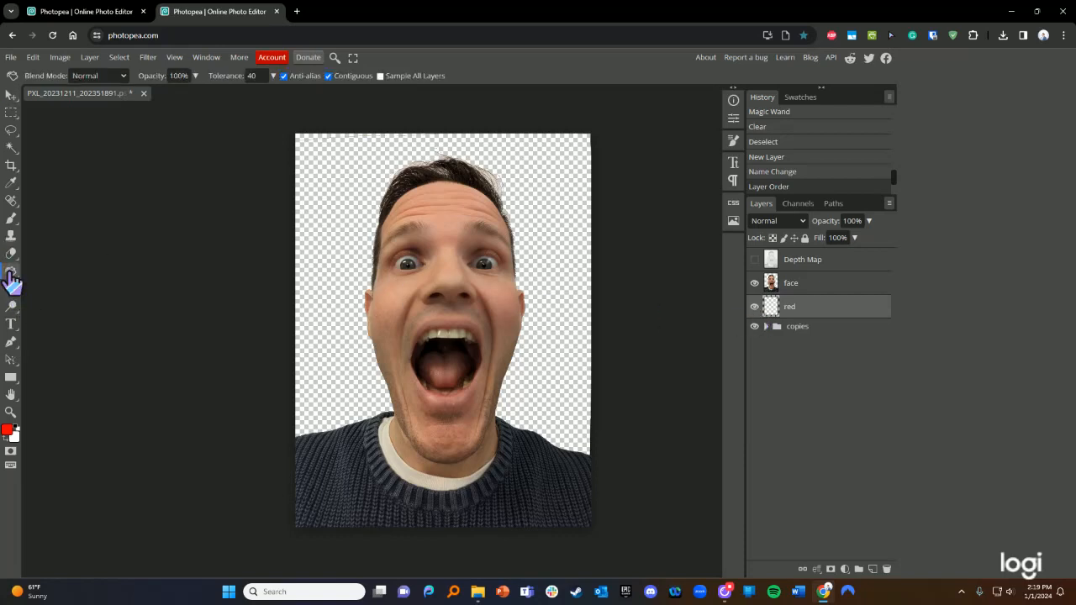
- Fill the empty red layer with solid red and shift the face cutout to inspect the background
click(561, 359)
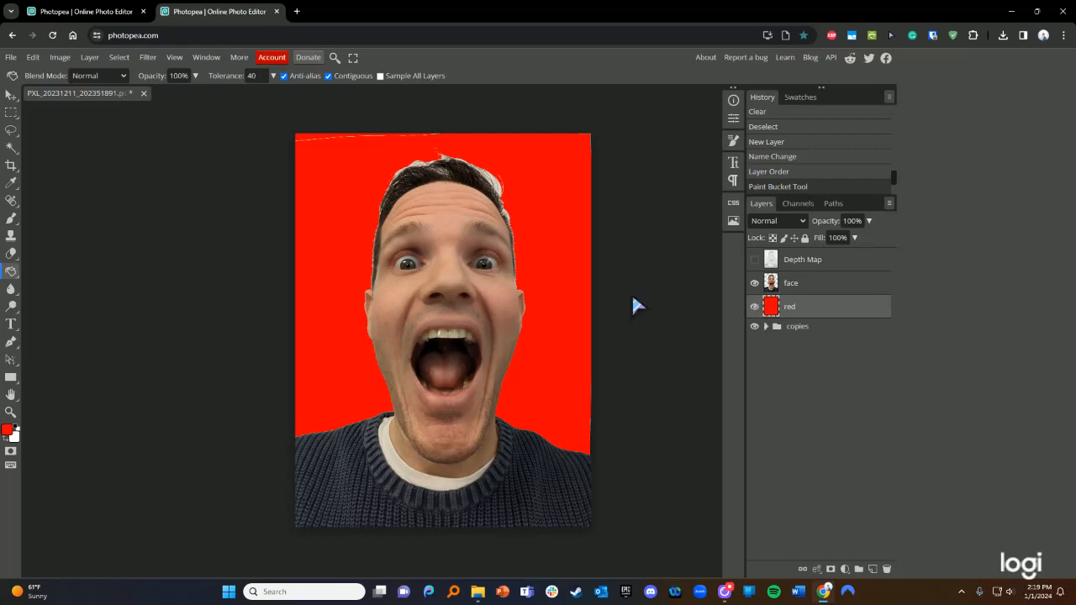
click(10, 97)
click(783, 284)
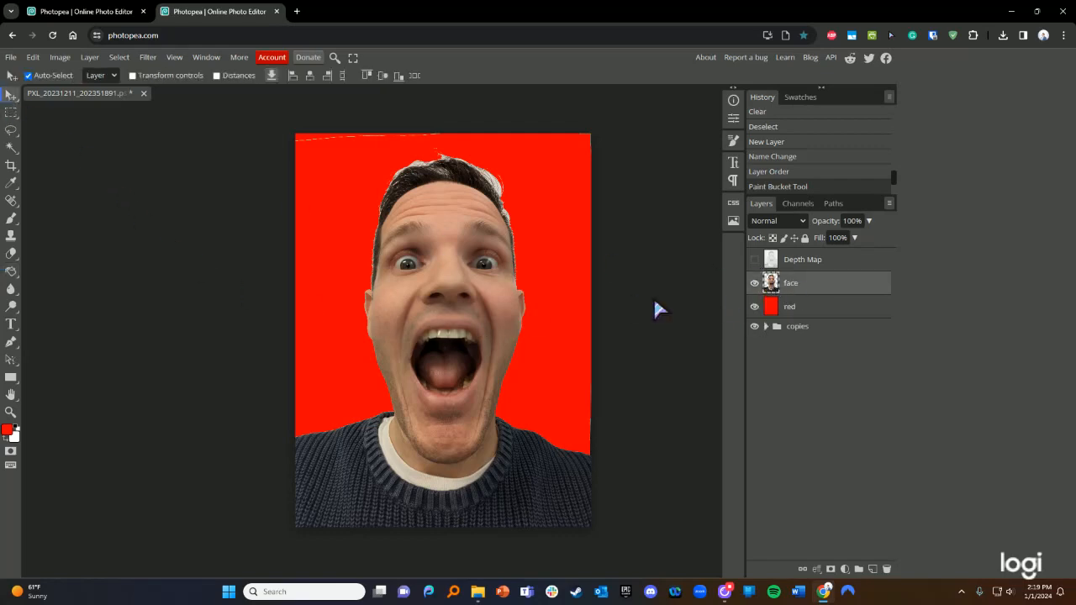
mouse_move(508, 313)
mouse_down()
mouse_move(557, 329)
mouse_move(378, 336)
mouse_move(530, 308)
mouse_move(533, 355)
mouse_move(496, 332)
mouse_move(509, 336)
mouse_move(283, 341)
mouse_move(572, 361)
mouse_move(482, 322)
mouse_move(499, 324)
mouse_up()
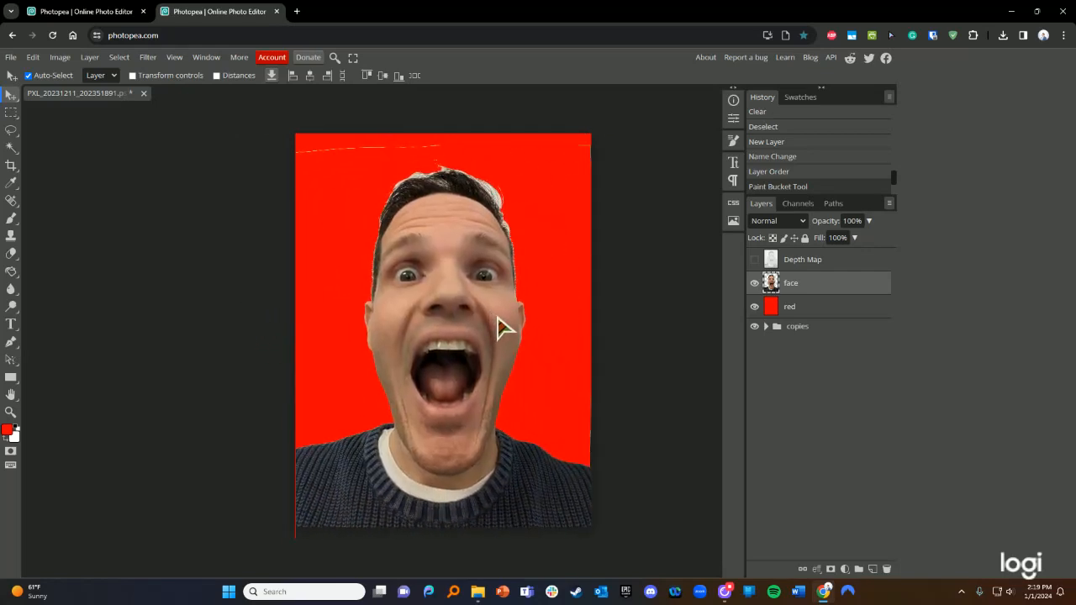
- Toggle the red layer's visibility to compare, then nudge the face cutout down and right
click(755, 307)
click(755, 307)
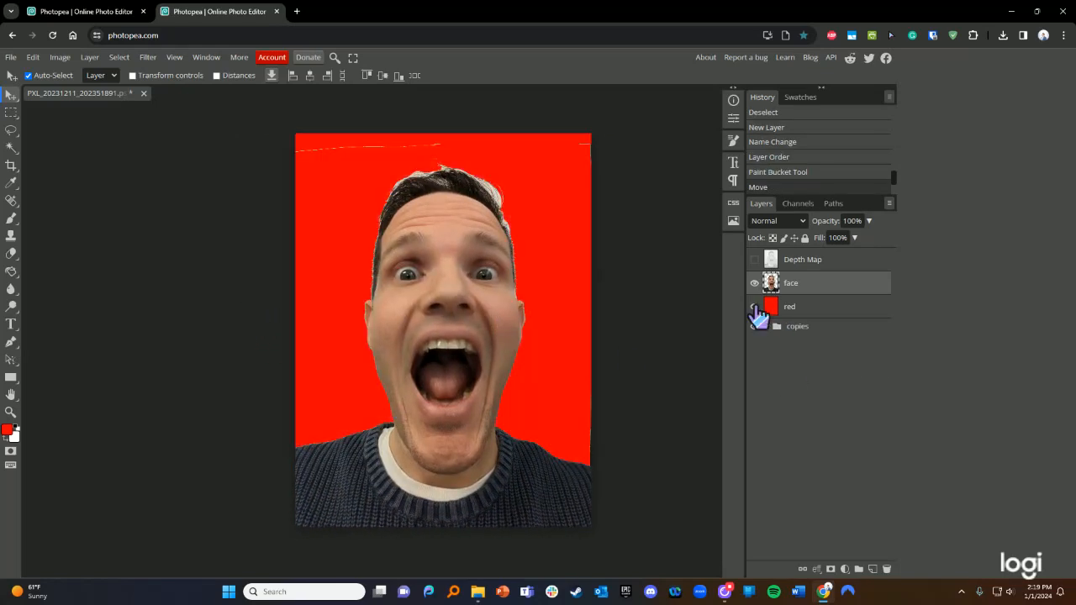
click(754, 307)
click(754, 306)
click(755, 307)
click(755, 307)
drag(495, 311, 520, 335)
- Erase white fringe at the hair top and sweater's right edge, then recentre the face
click(11, 253)
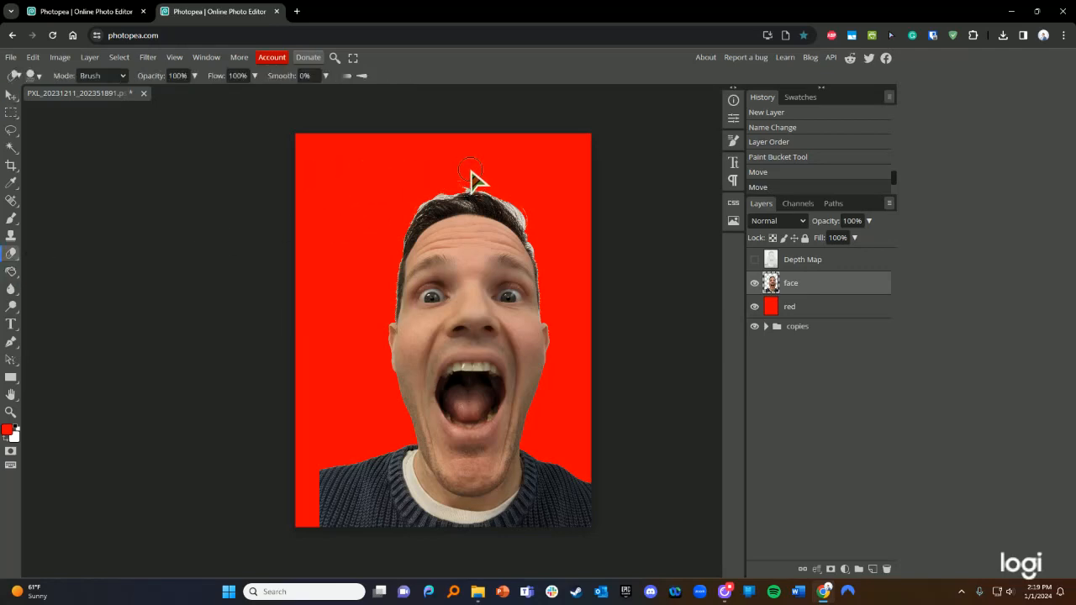
drag(451, 182, 466, 188)
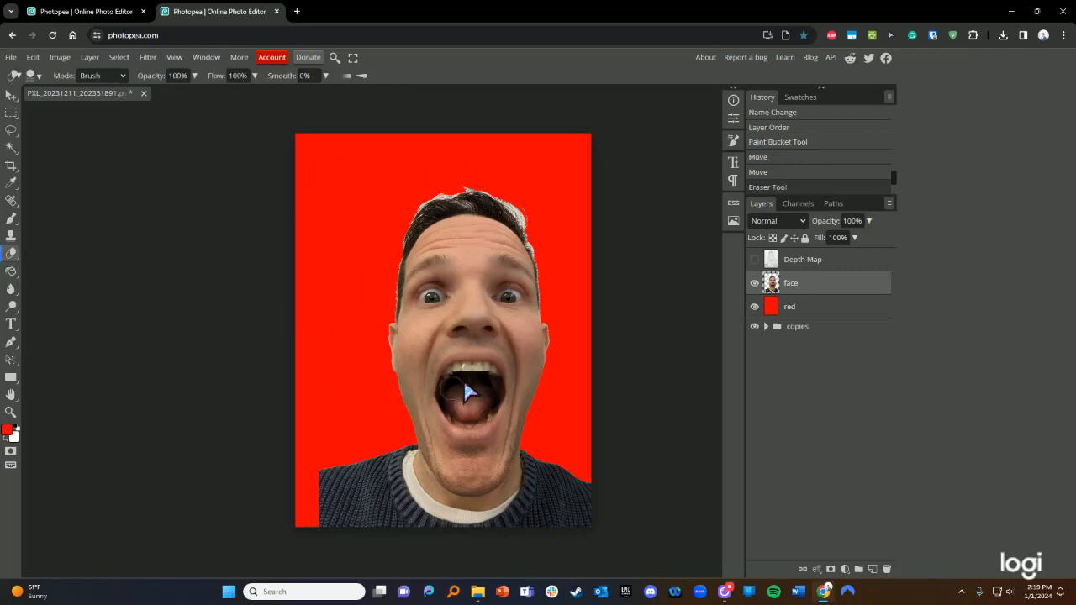
click(11, 94)
drag(468, 355, 378, 285)
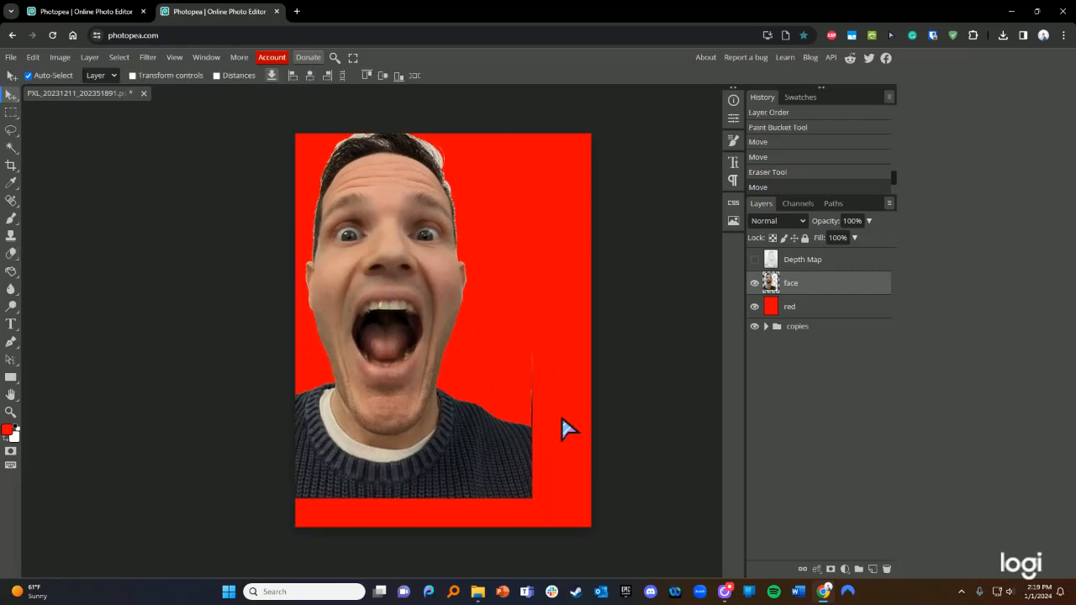
click(11, 253)
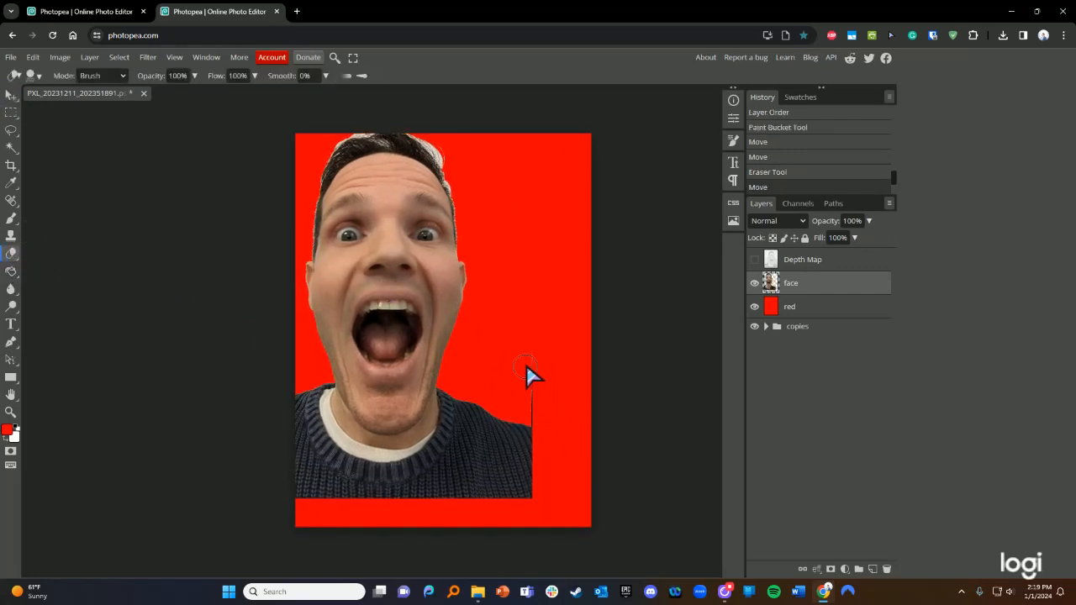
click(536, 417)
click(572, 417)
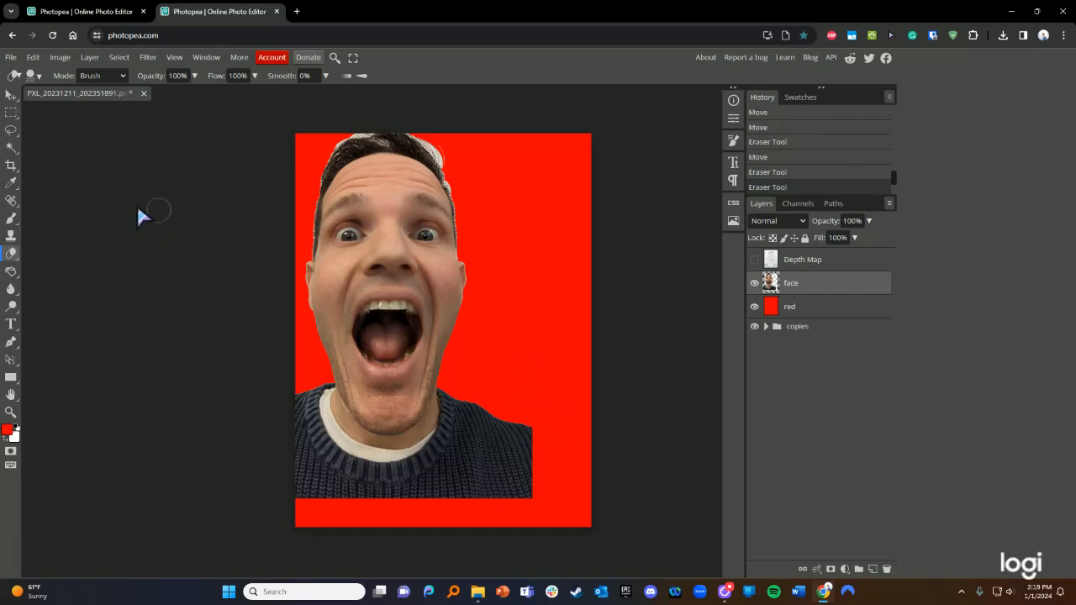
click(11, 95)
drag(388, 260, 452, 291)
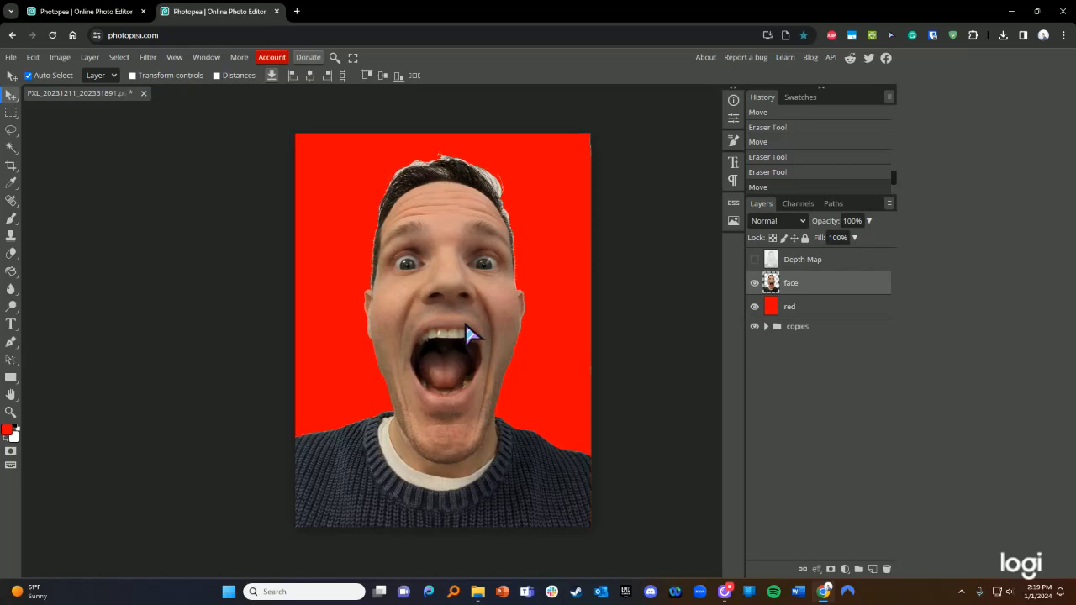
scroll(545, 237, left, 4)
scroll(551, 240, right, 2)
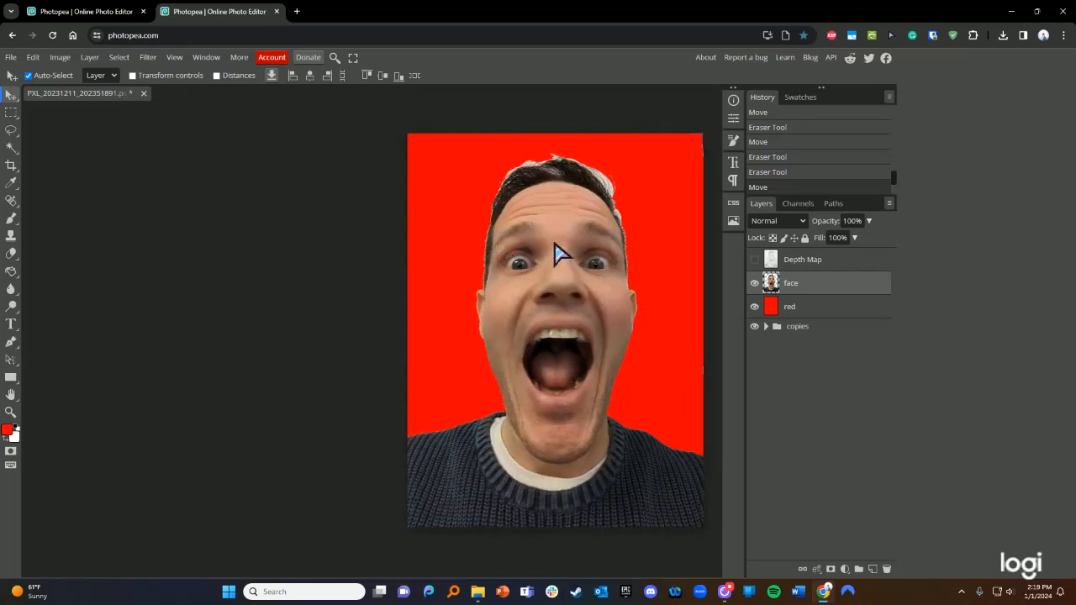
scroll(615, 240, up, 1)
scroll(616, 242, up, 5)
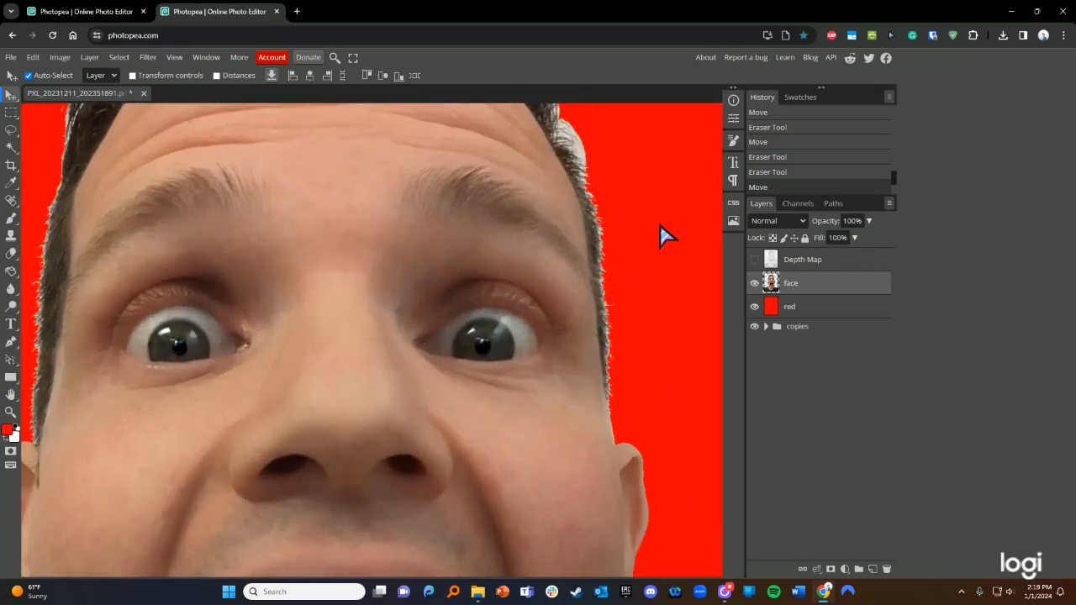
scroll(633, 320, up, 3)
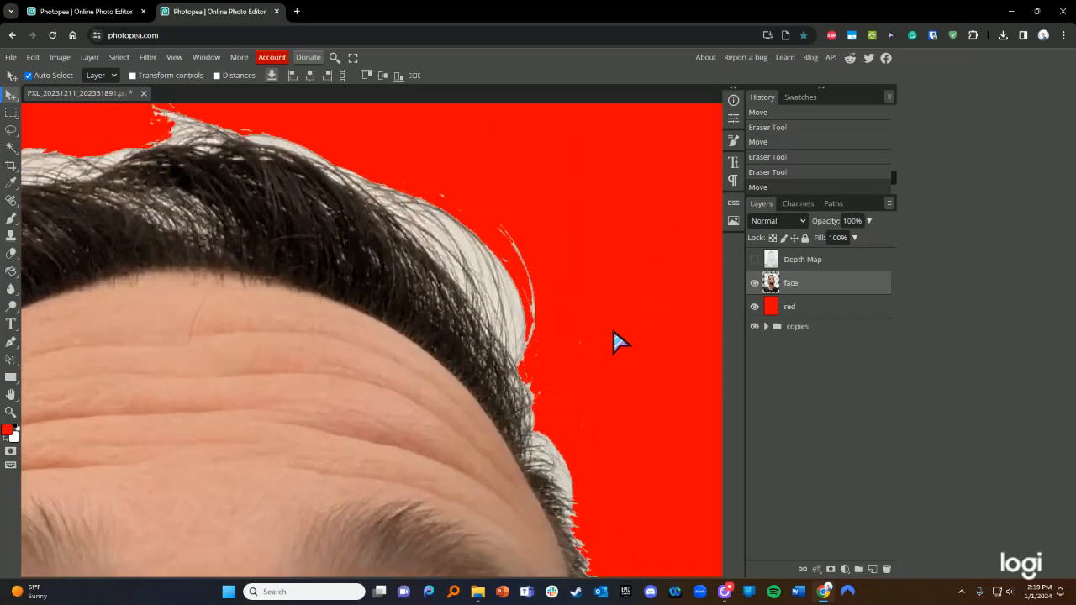
click(11, 148)
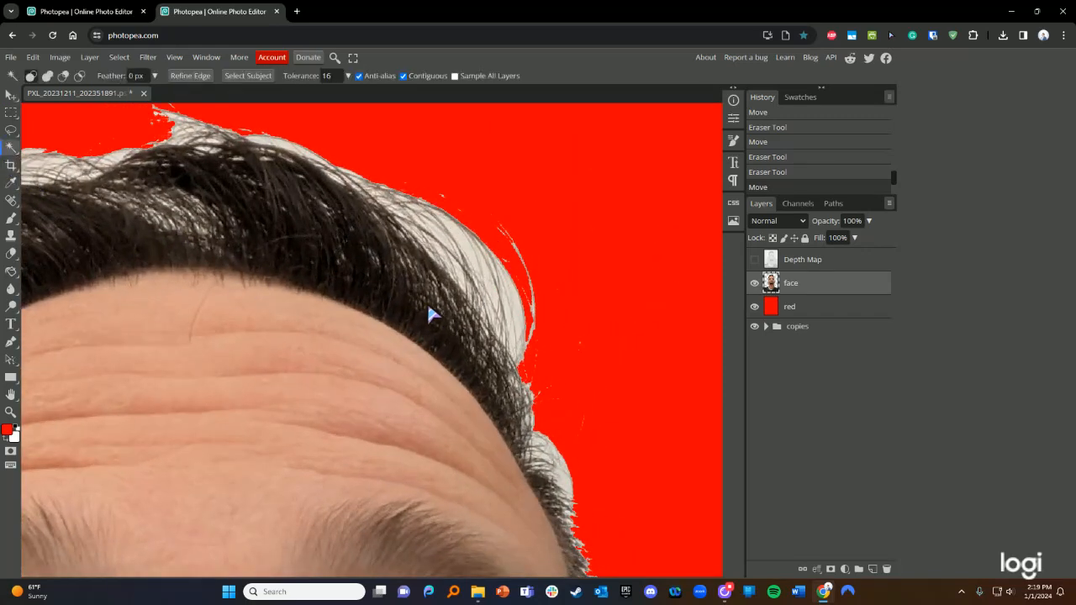
click(517, 307)
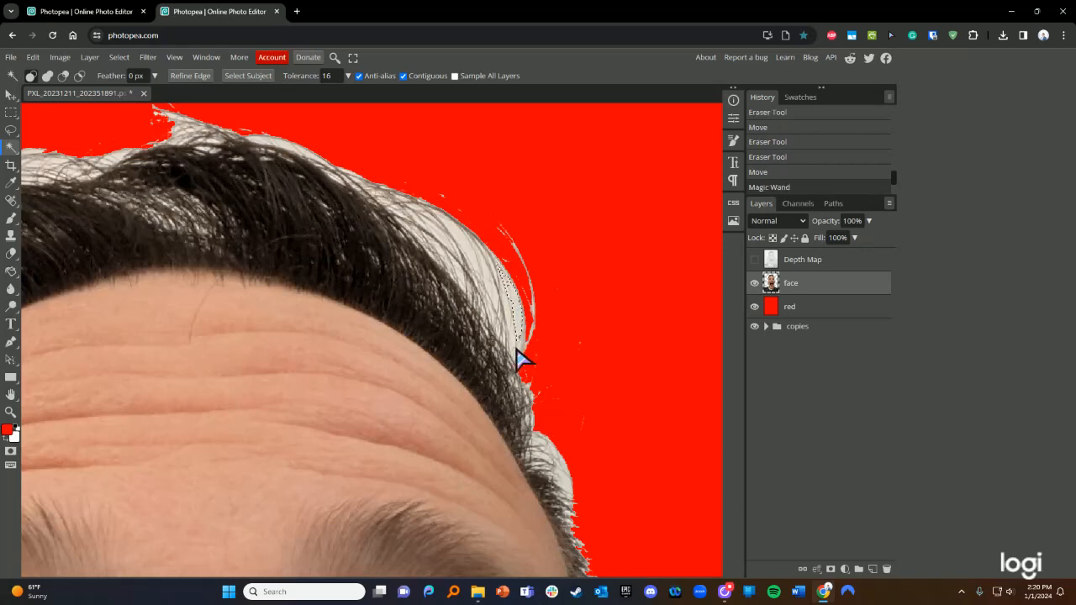
key(Delete)
click(473, 259)
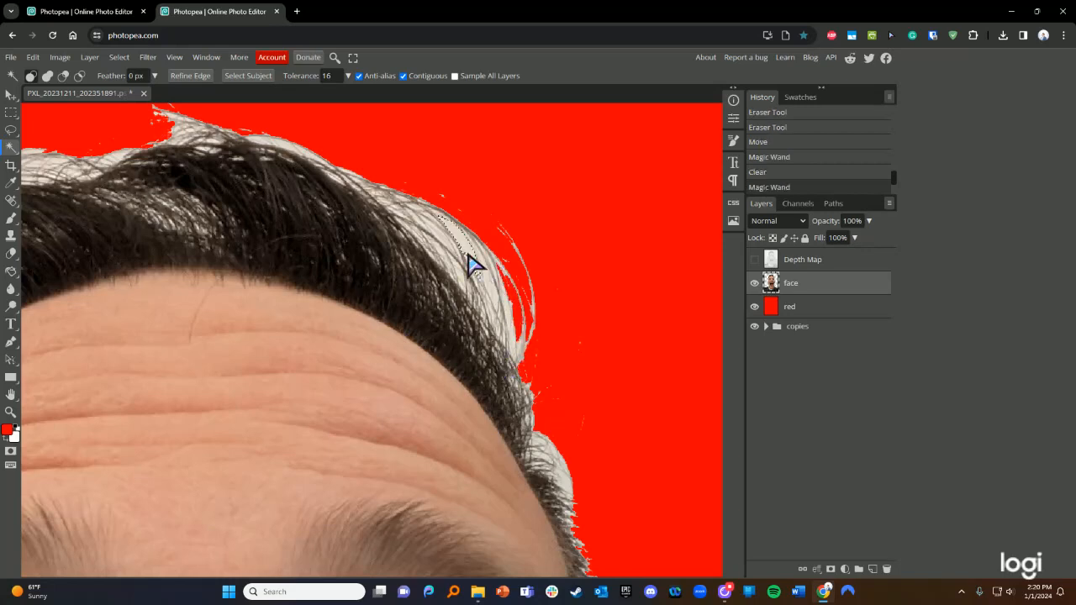
key(Delete)
click(496, 299)
key(Delete)
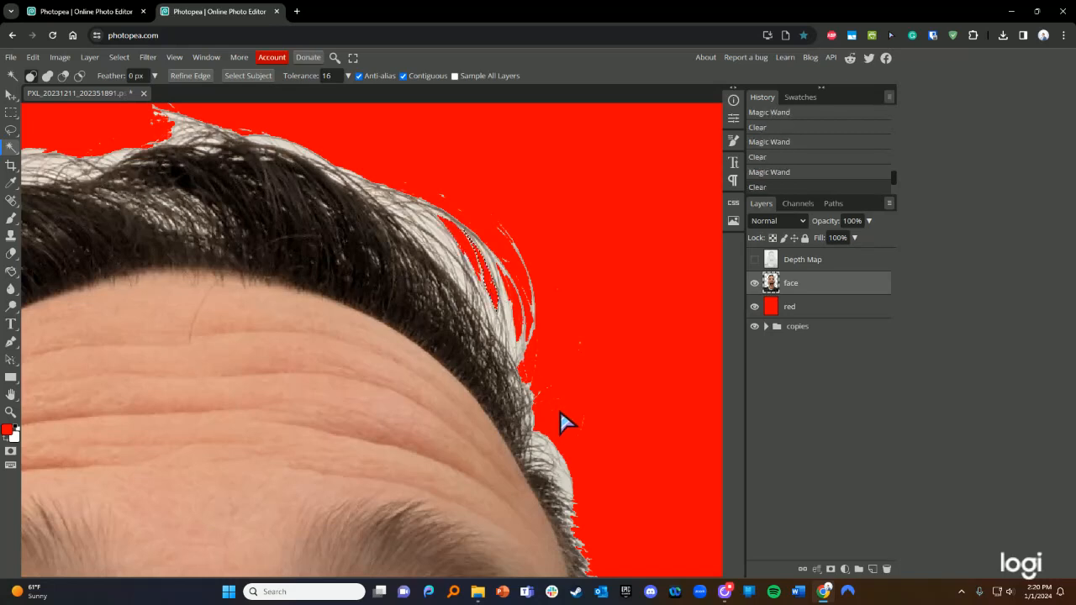
click(562, 487)
key(Delete)
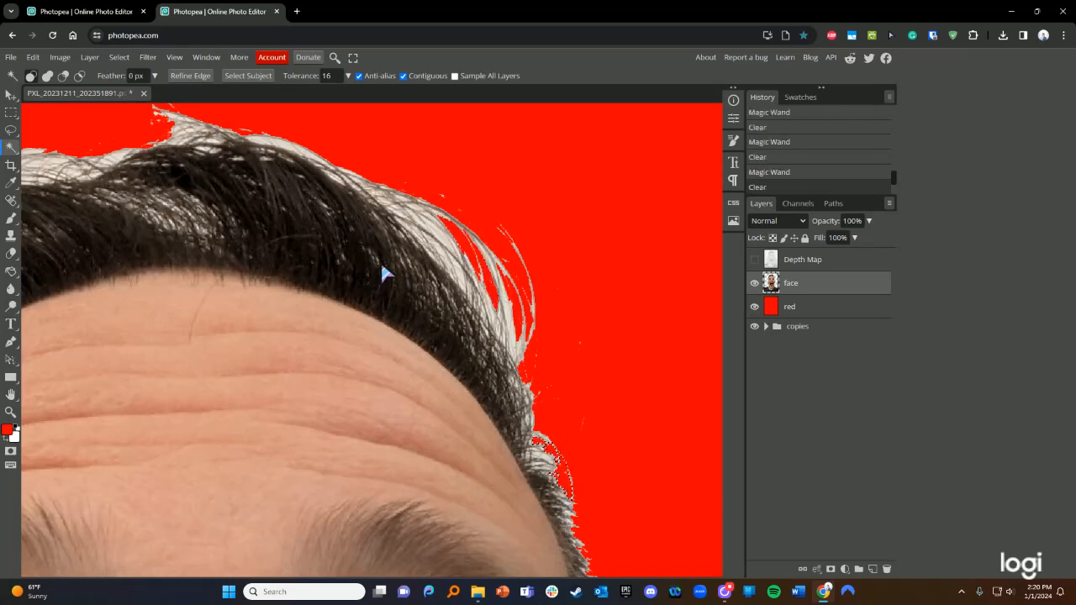
click(287, 152)
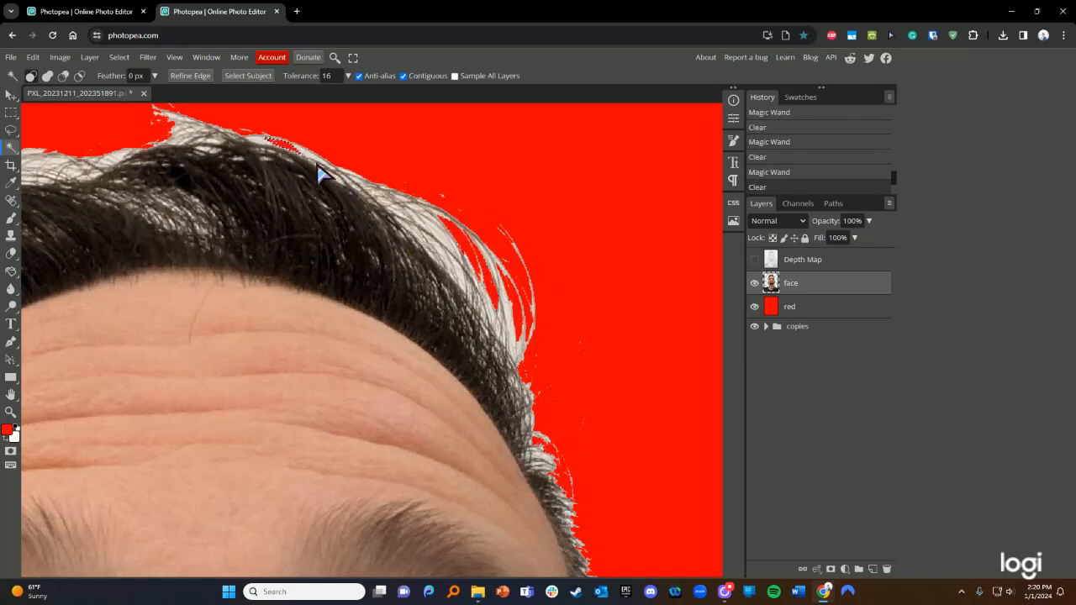
key(Delete)
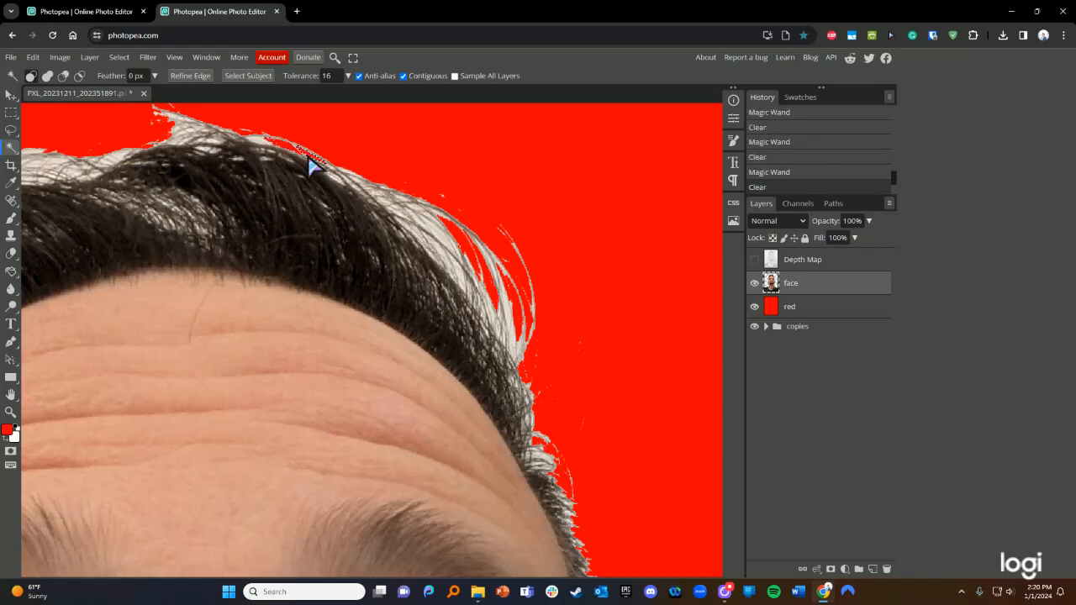
click(260, 143)
key(Delete)
click(438, 238)
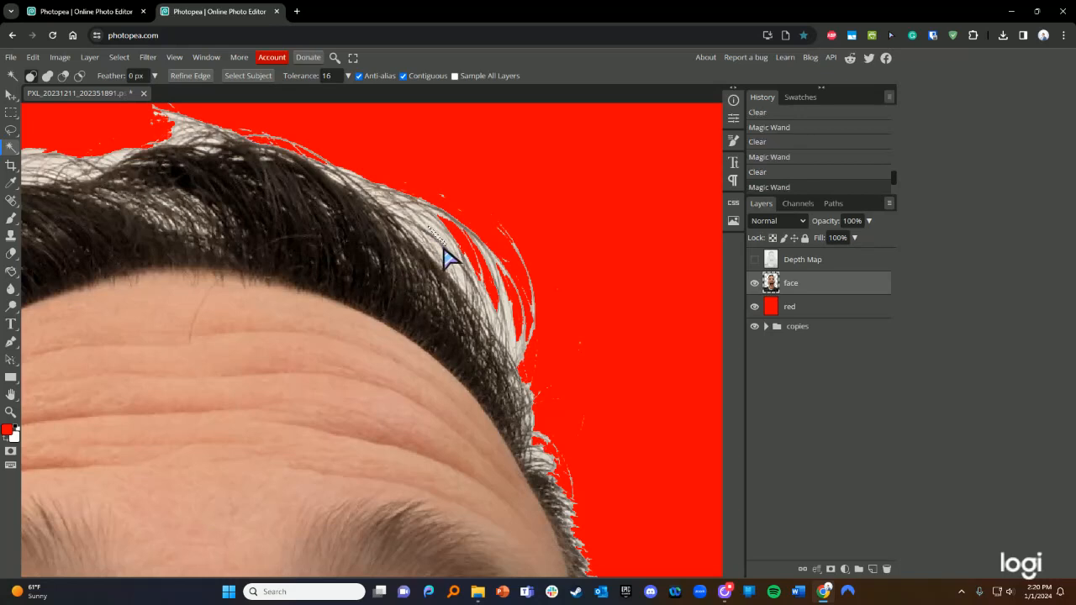
key(Delete)
click(434, 235)
key(Delete)
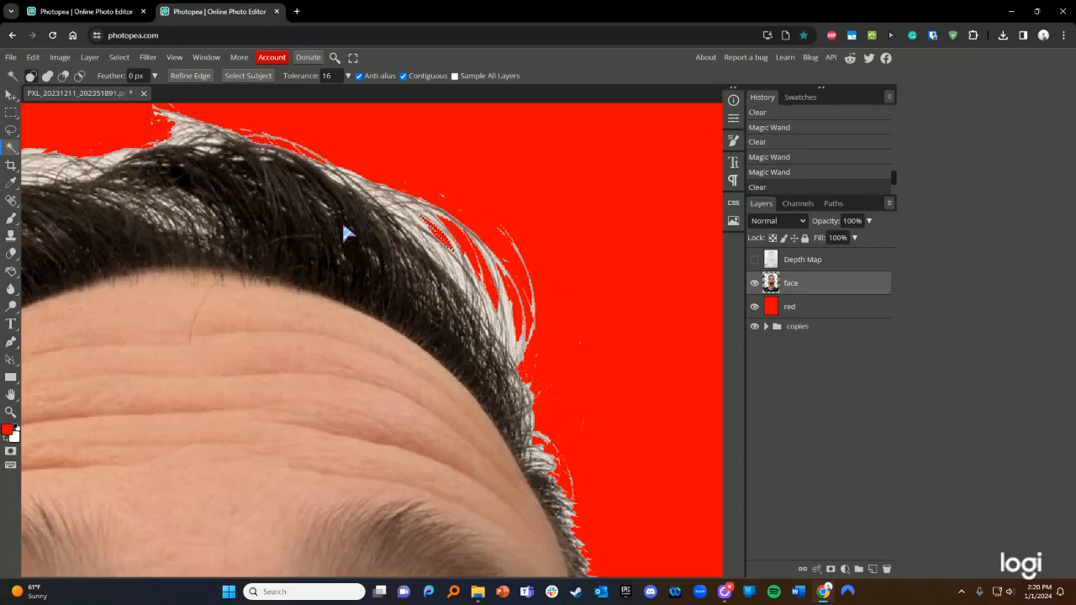
scroll(344, 234, down, 5)
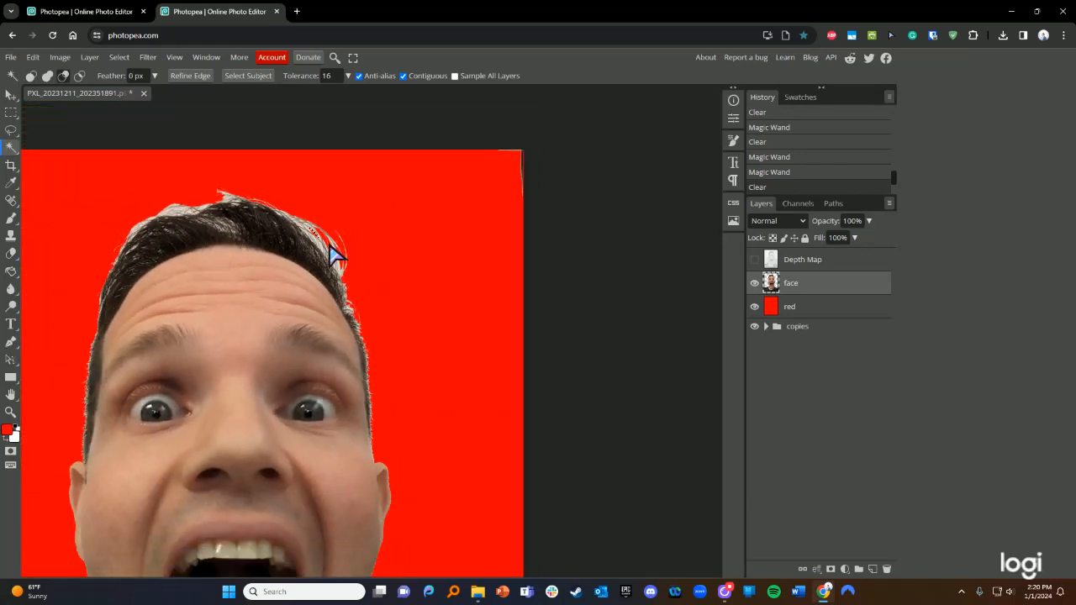
scroll(101, 221, up, 5)
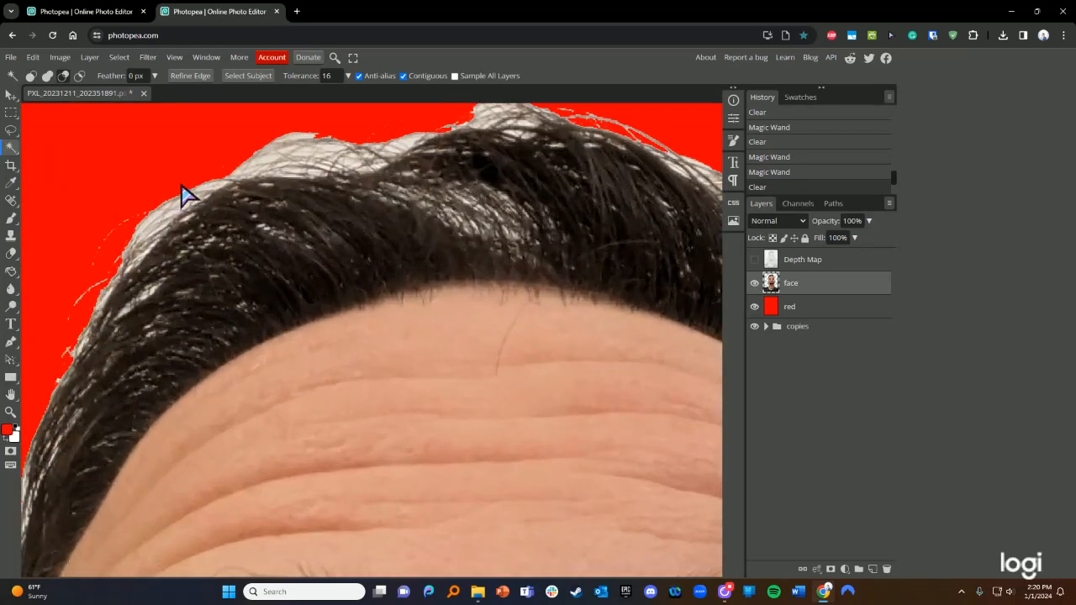
click(154, 222)
click(152, 220)
key(Delete)
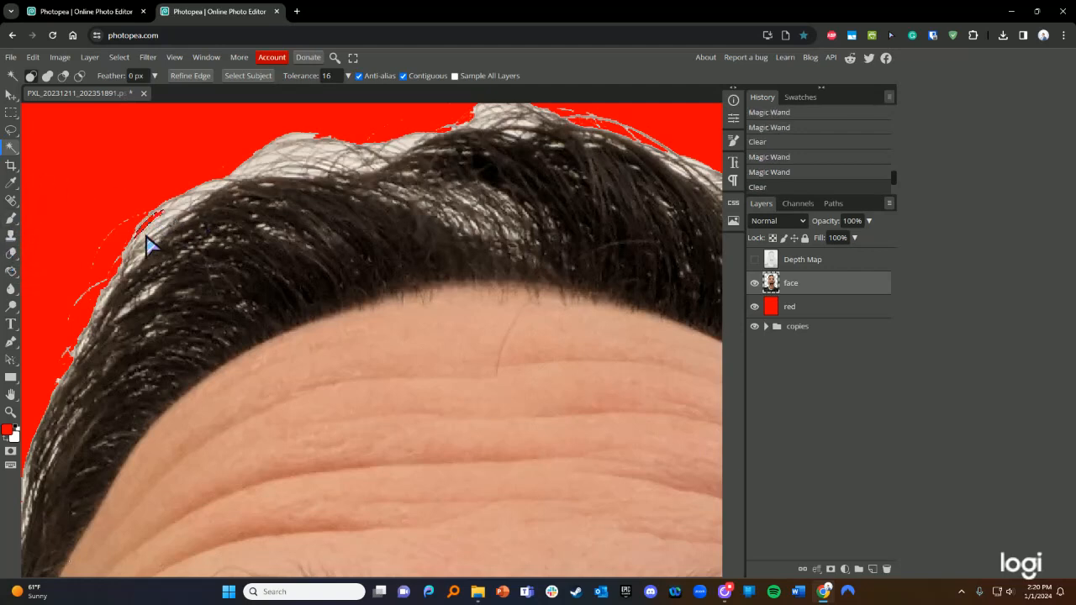
click(167, 205)
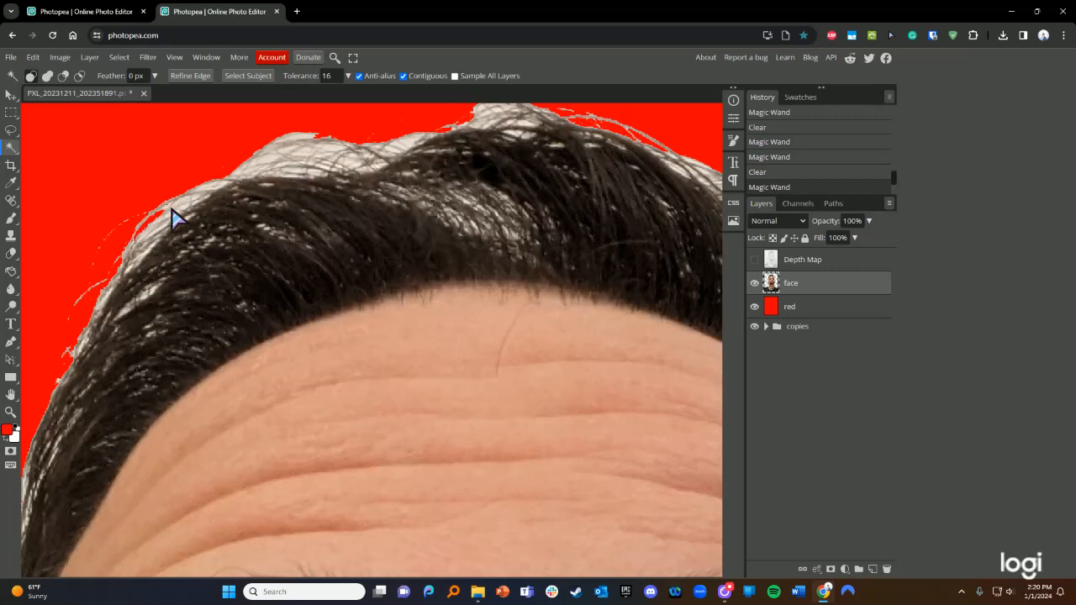
click(296, 137)
key(Delete)
click(271, 163)
key(Delete)
click(286, 153)
key(Delete)
click(305, 154)
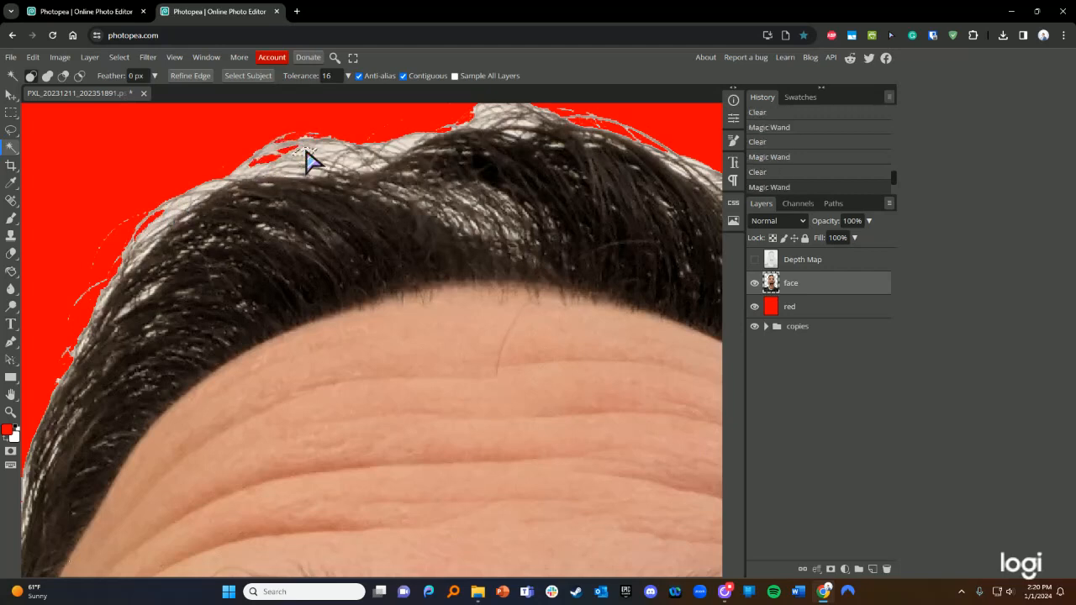
key(Delete)
click(330, 148)
key(Delete)
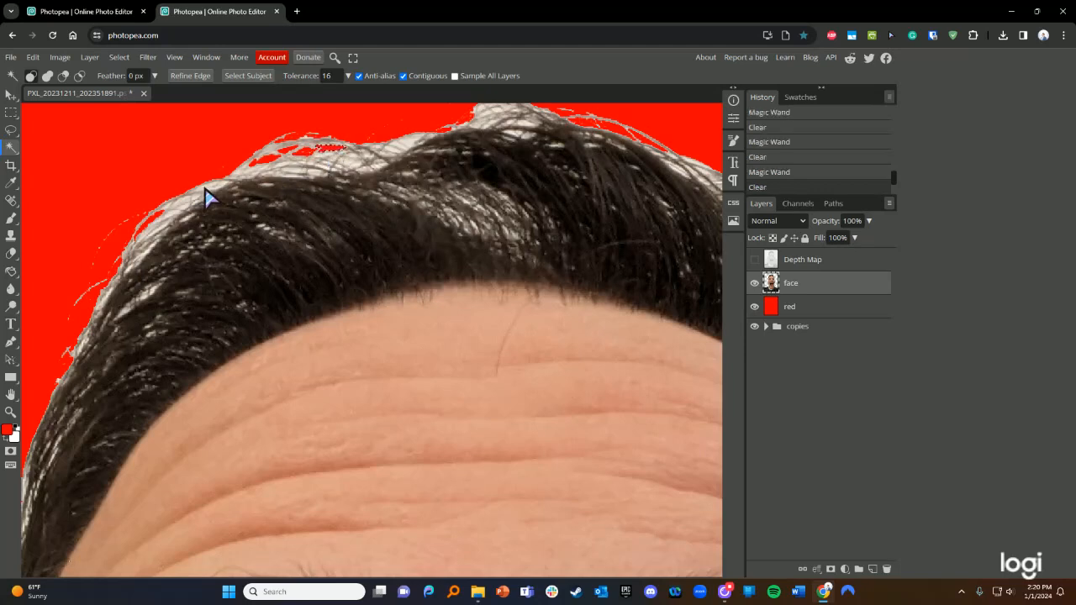
click(212, 188)
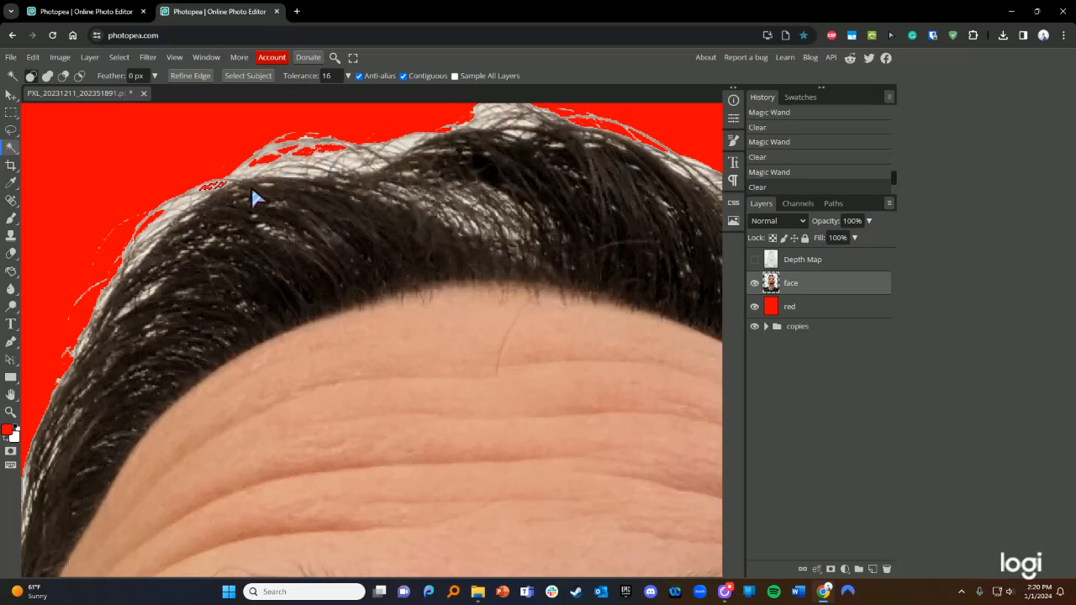
key(Delete)
click(410, 143)
scroll(406, 165, down, 5)
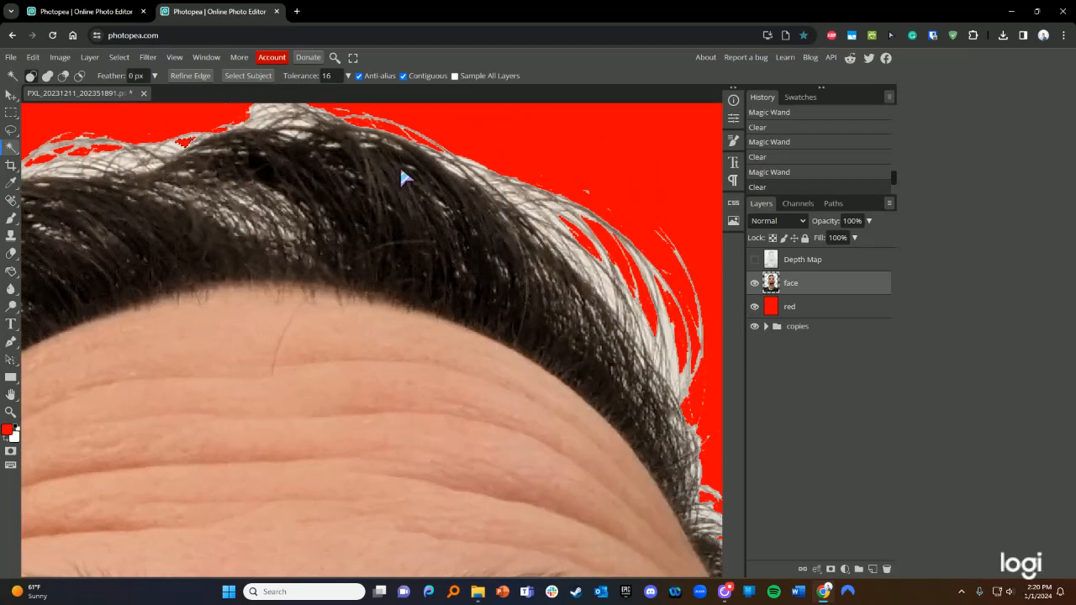
scroll(354, 199, down, 1)
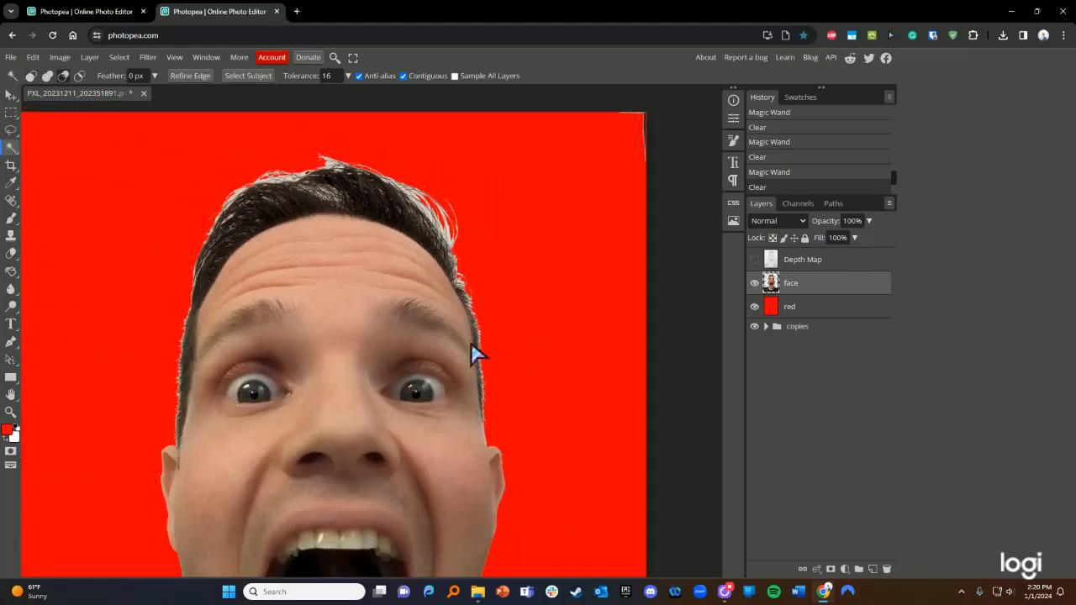
scroll(495, 392, up, 4)
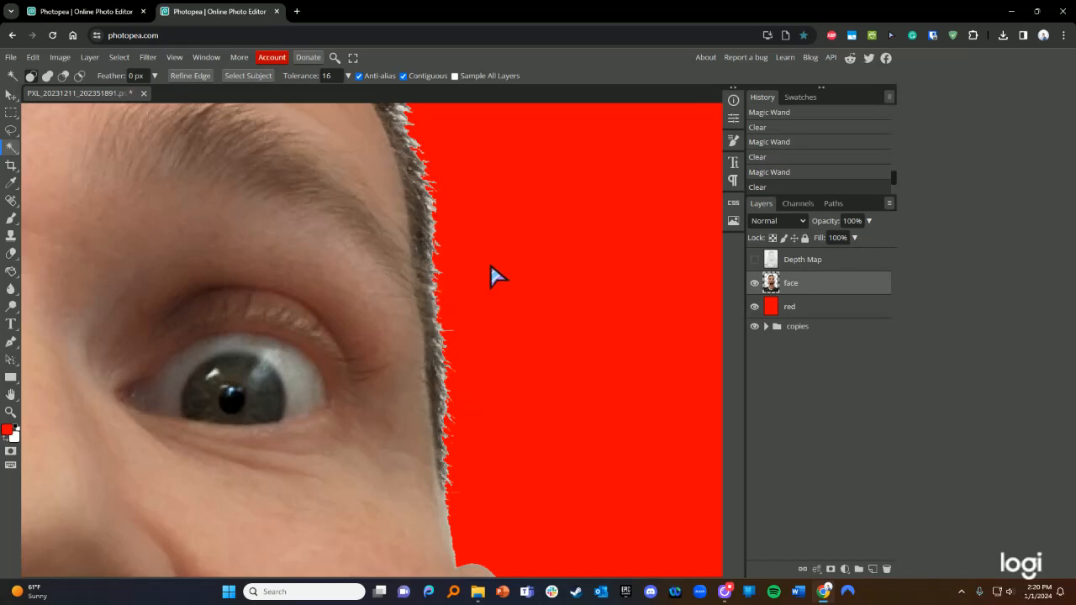
scroll(491, 267, down, 4)
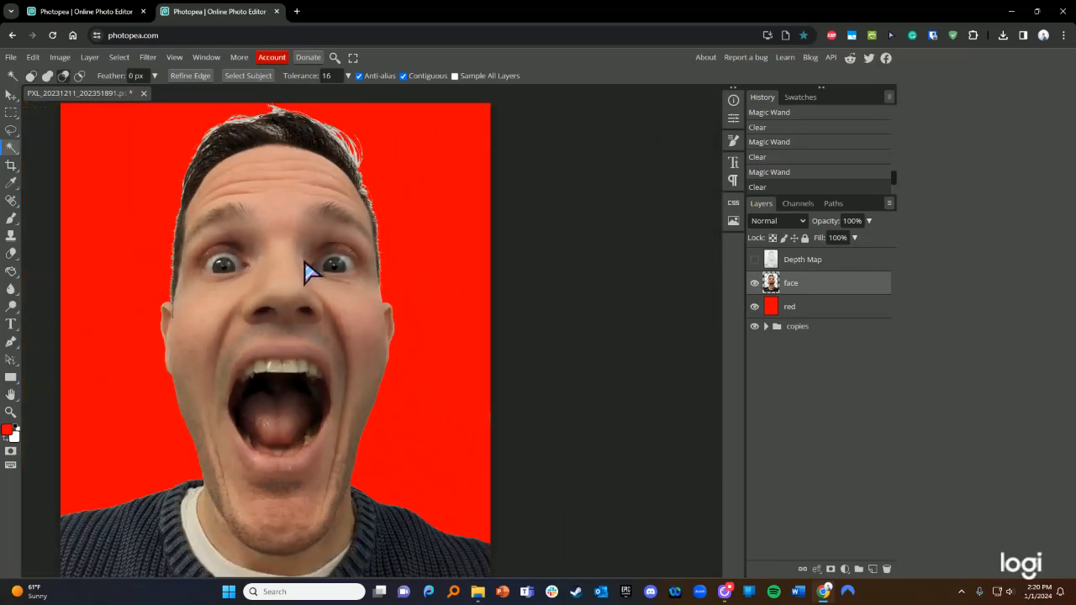
scroll(304, 267, down, 2)
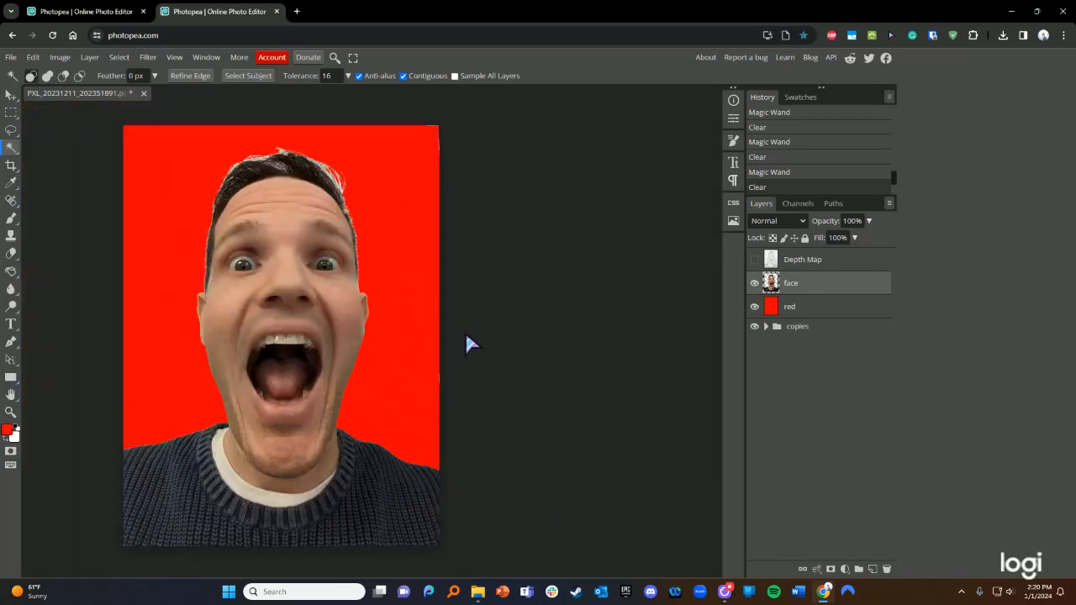
scroll(464, 332, left, 2)
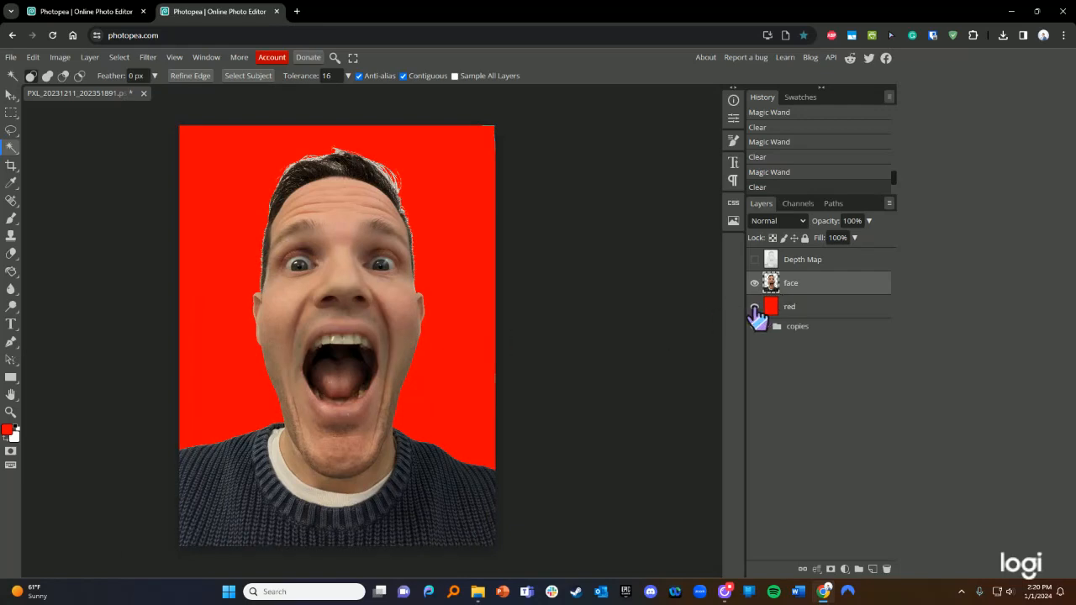
- Turn off the red layer's visibility so the cleaned face sits on transparency
click(754, 307)
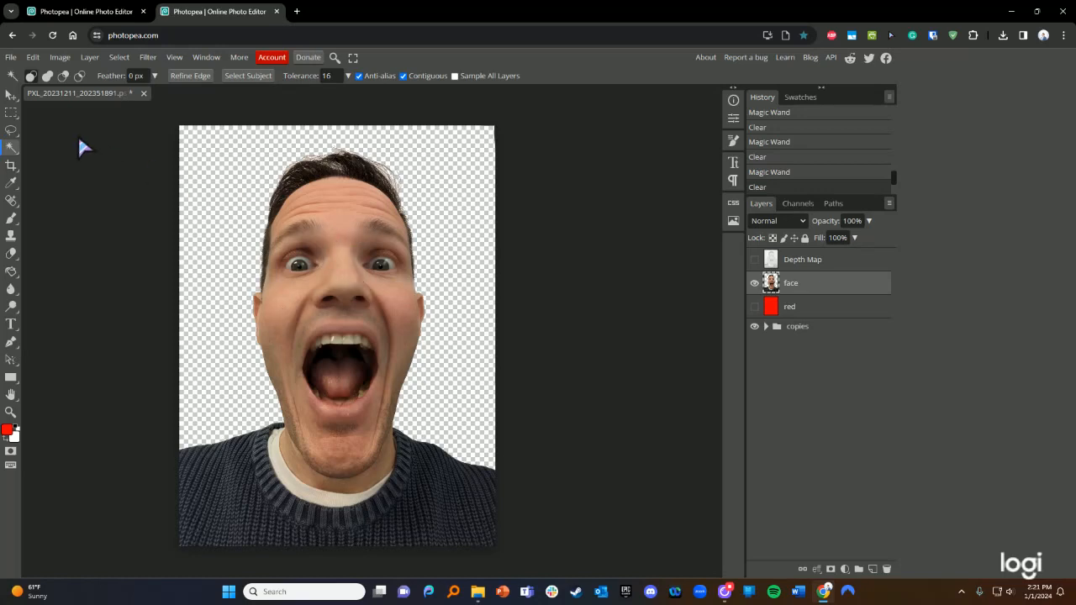
- Apply Hue/Saturation to the face after testing saturation 100 and returning it near neutral
click(59, 62)
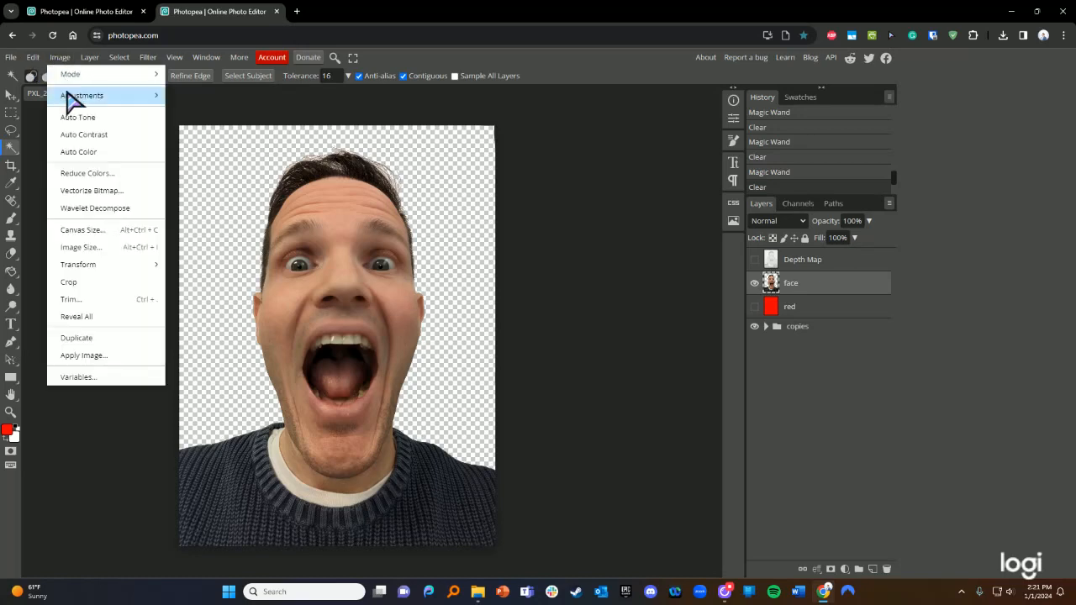
mouse_move(72, 103)
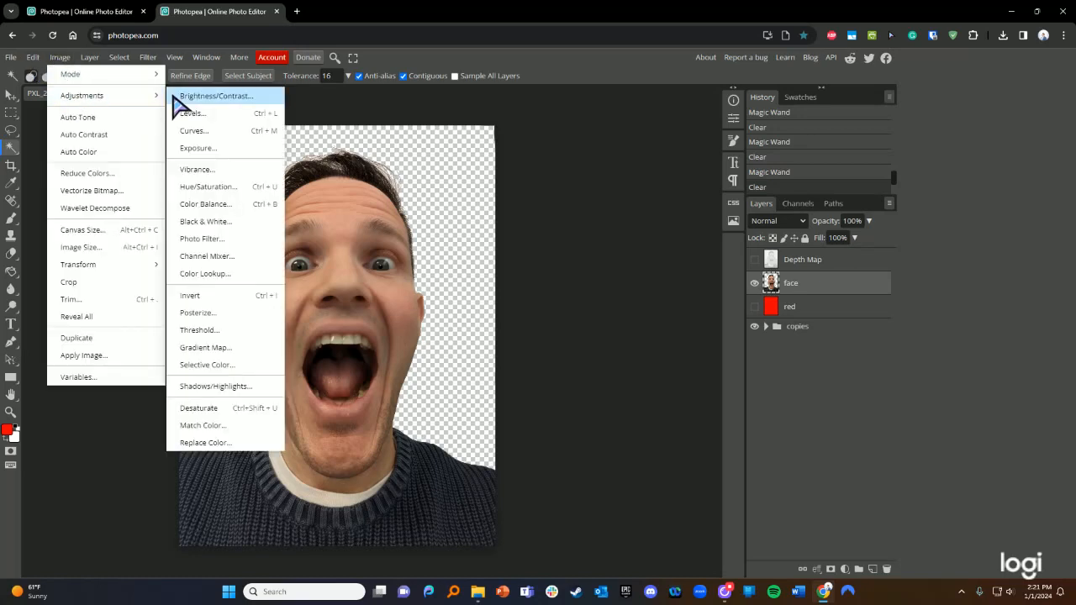
click(210, 187)
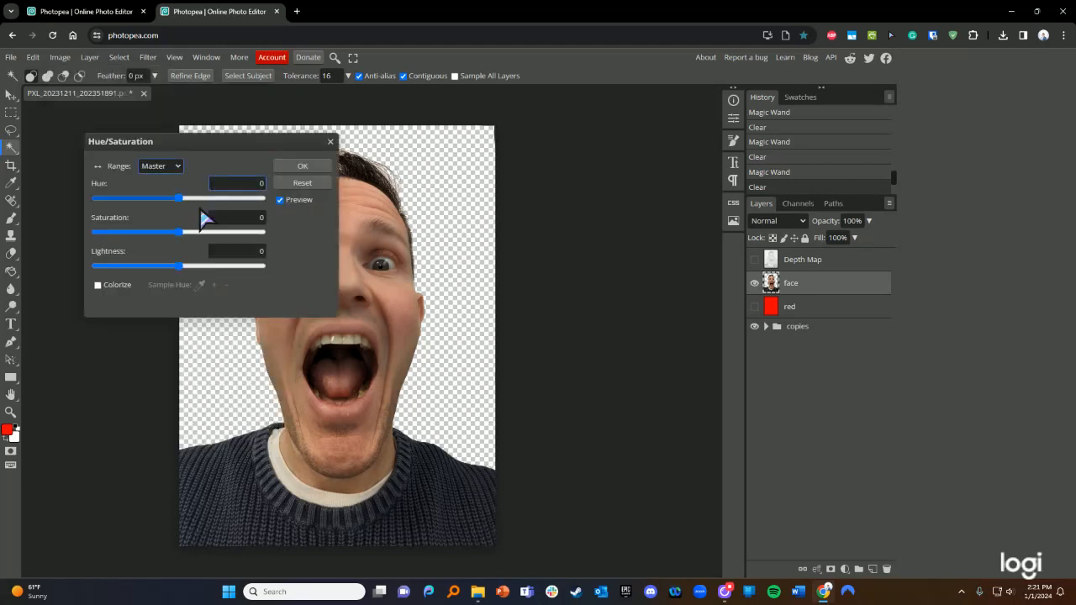
drag(216, 142, 637, 244)
click(602, 334)
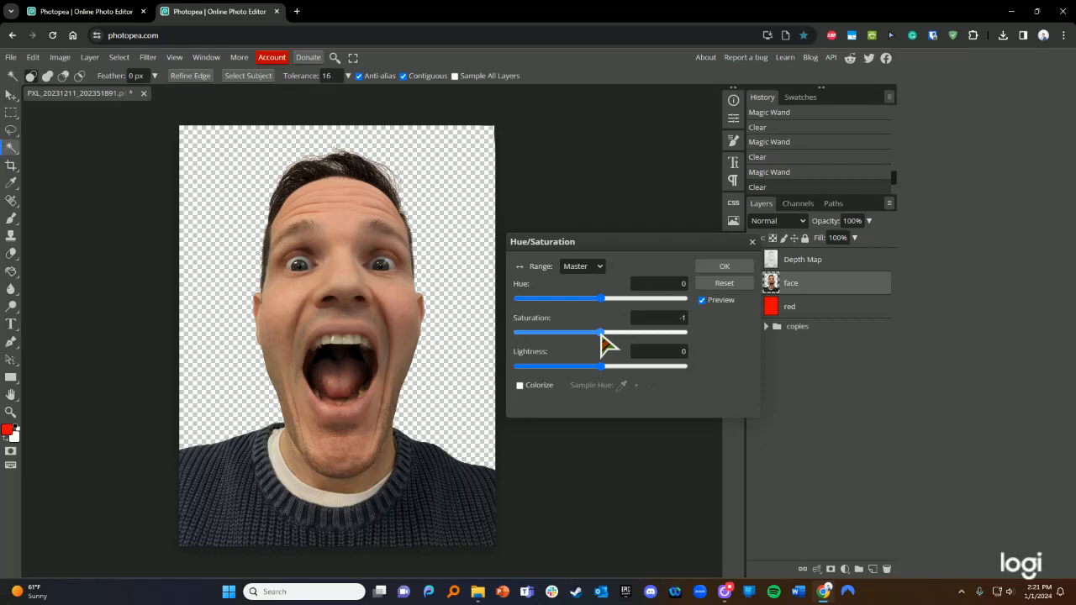
drag(601, 337, 512, 333)
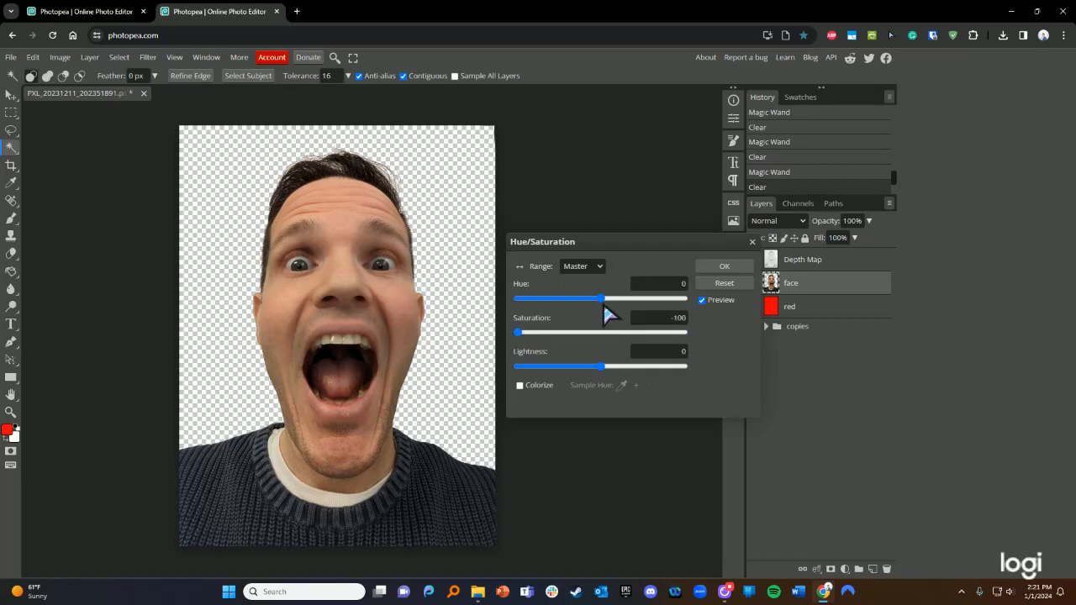
drag(646, 239, 648, 227)
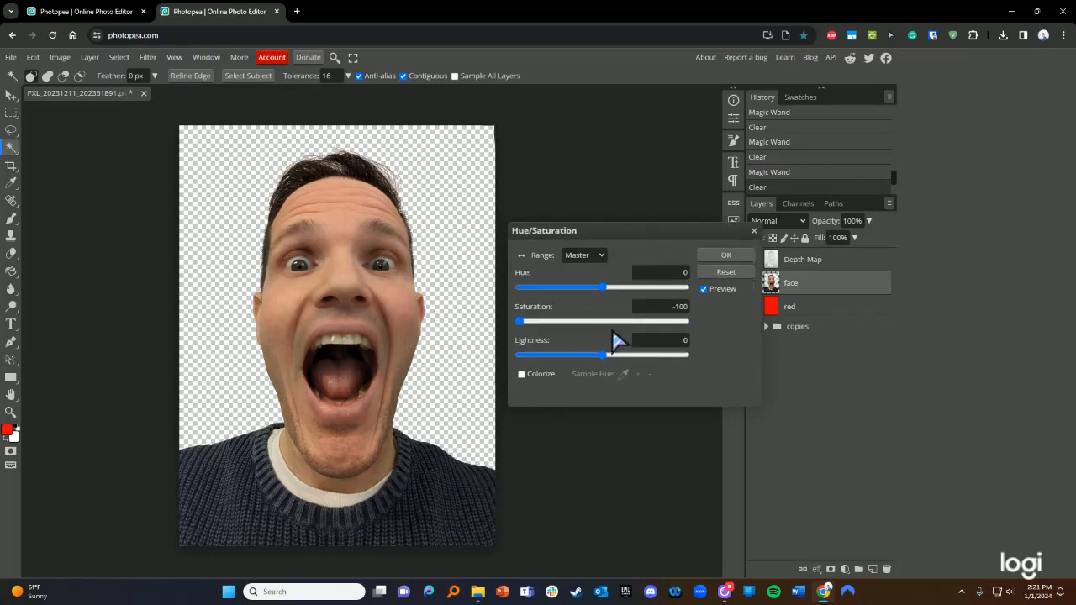
drag(523, 326, 606, 317)
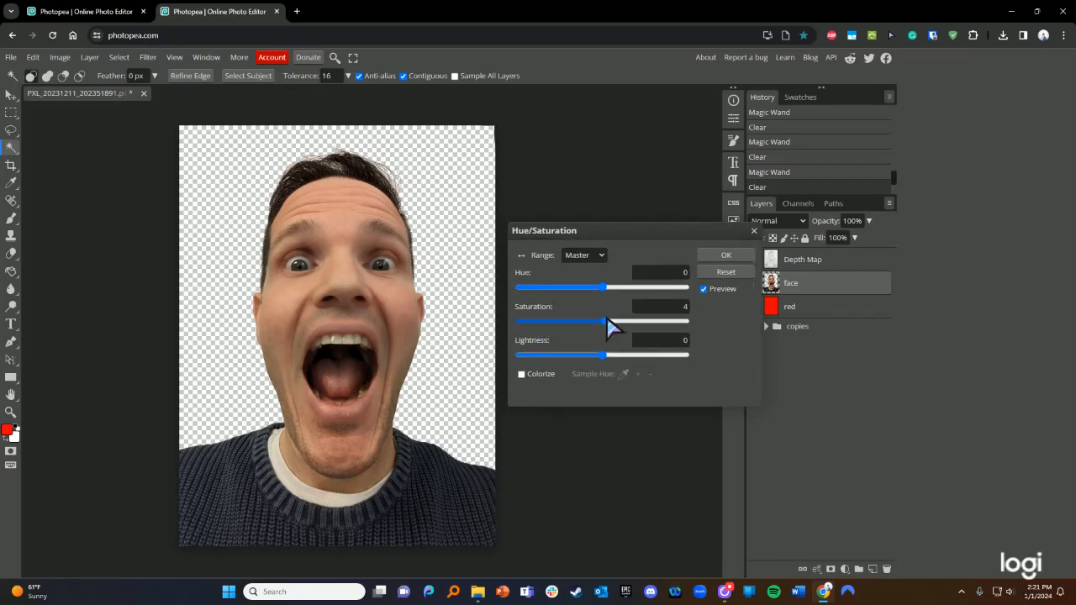
click(726, 256)
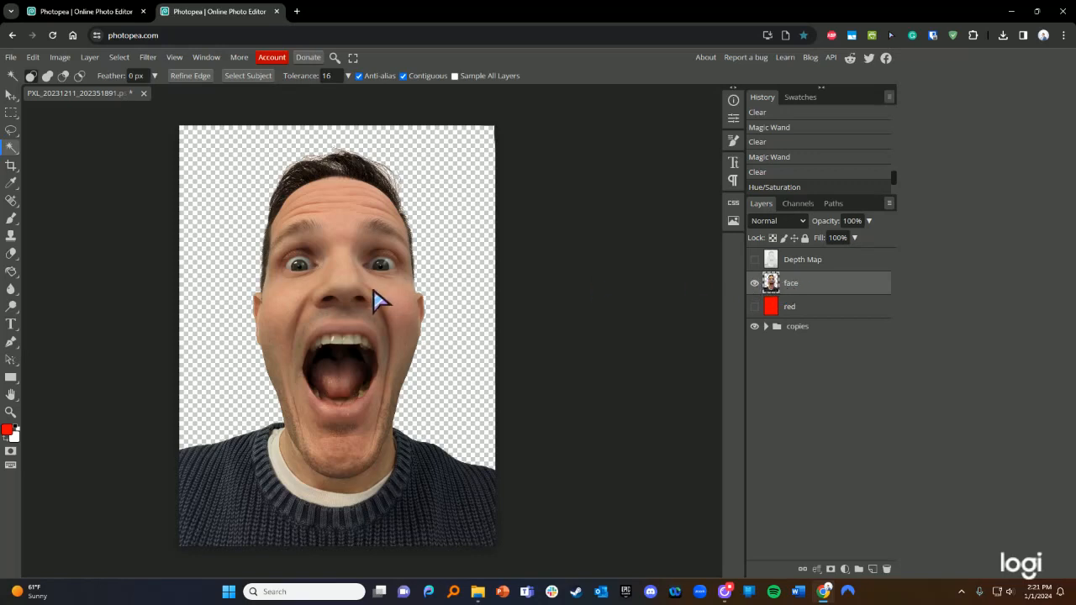
- Reopen Hue/Saturation and try Preview off, Colorize, then saturation -30 and -100 before closing
click(60, 59)
mouse_move(76, 97)
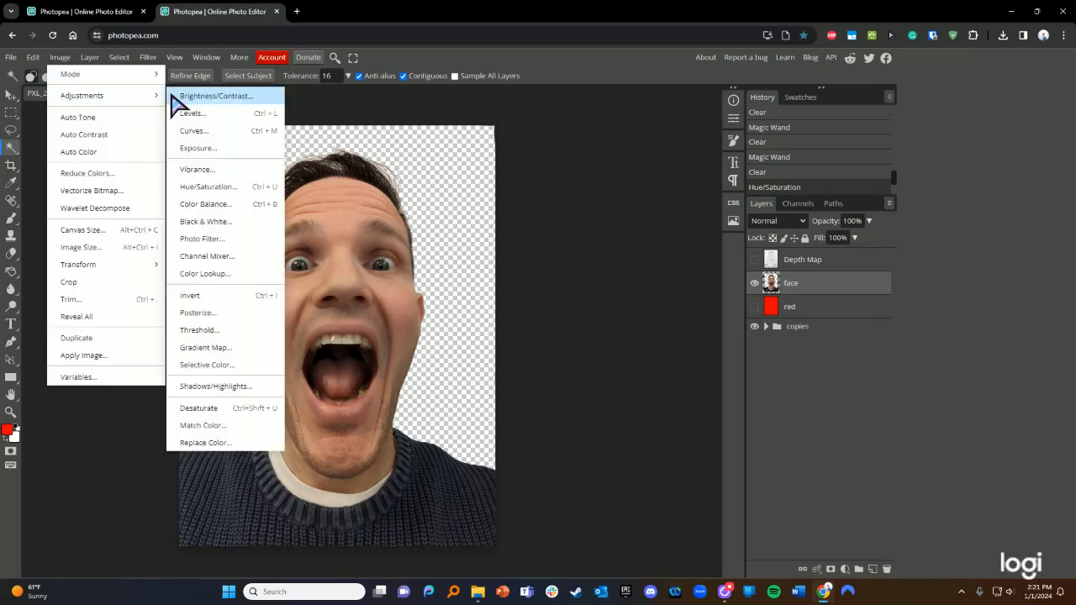
click(195, 188)
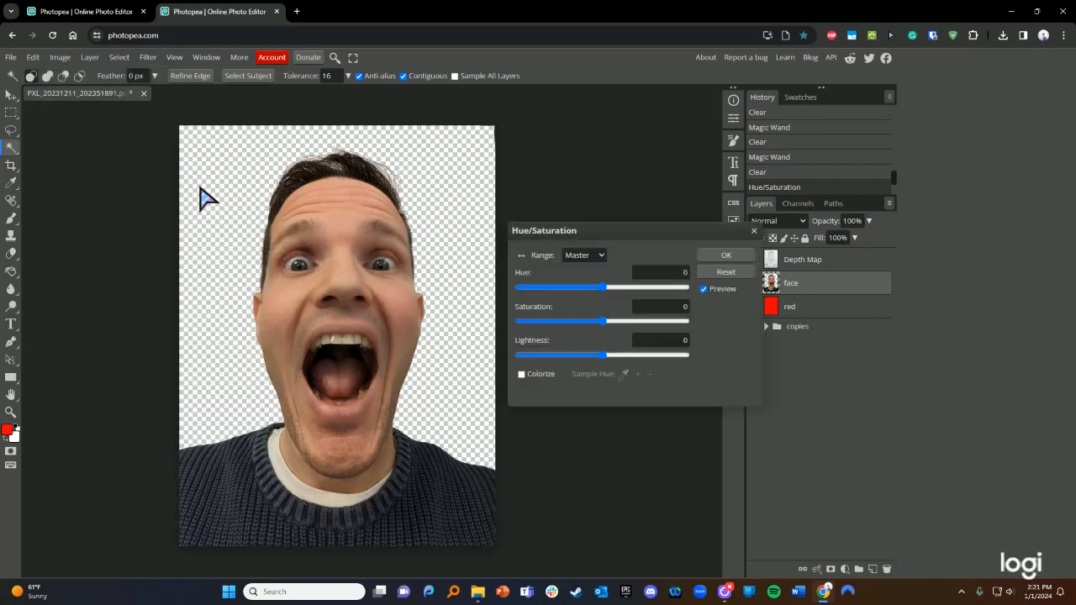
mouse_move(602, 320)
mouse_down()
mouse_move(523, 319)
mouse_move(709, 343)
mouse_move(684, 326)
mouse_move(519, 336)
mouse_move(608, 320)
mouse_up()
click(704, 290)
click(703, 289)
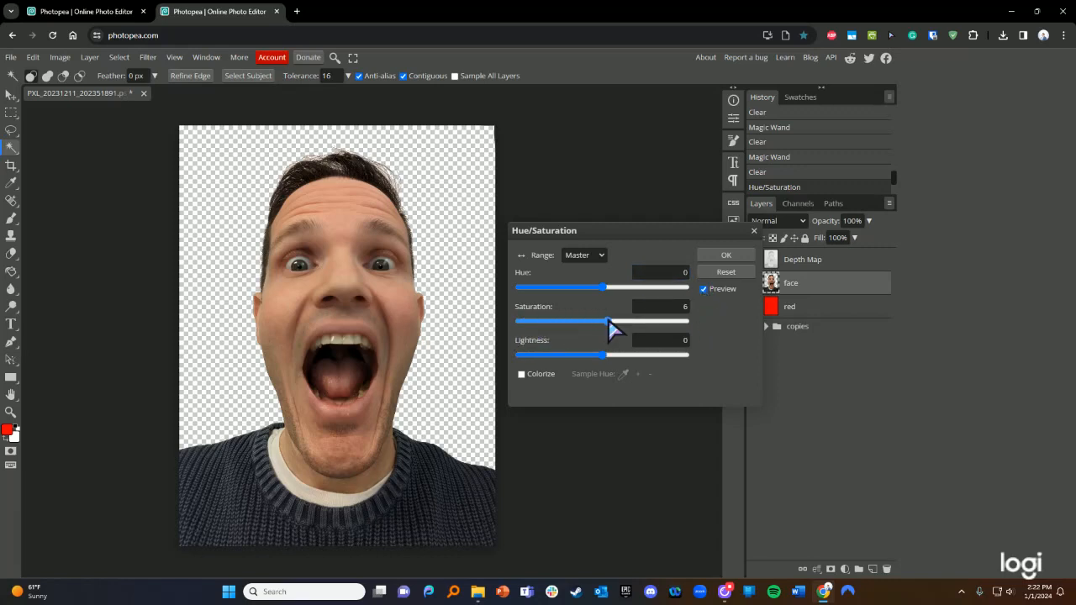
click(602, 259)
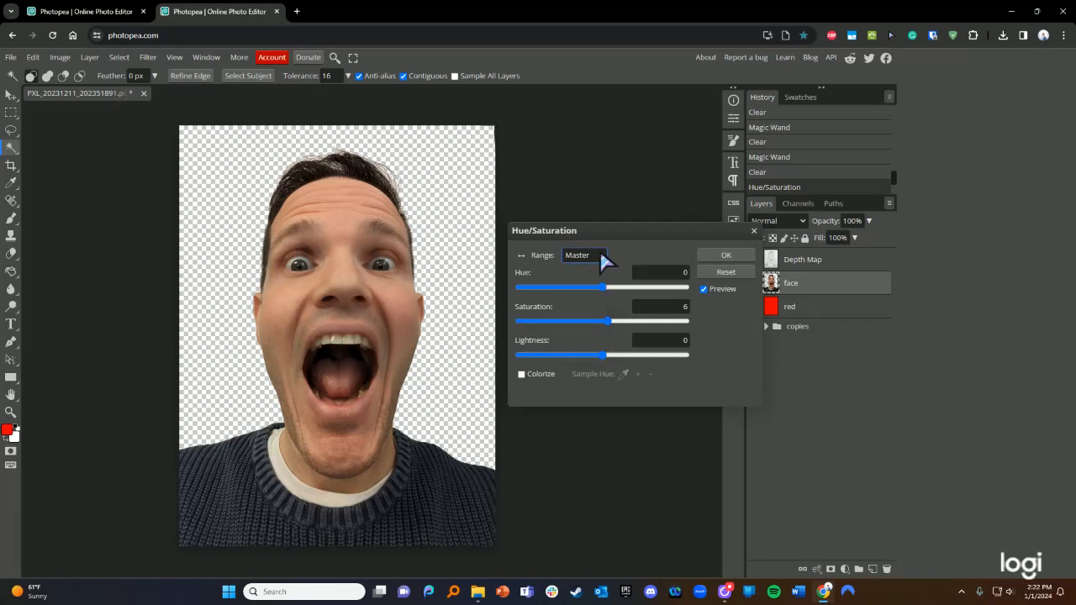
click(522, 374)
drag(648, 327, 567, 335)
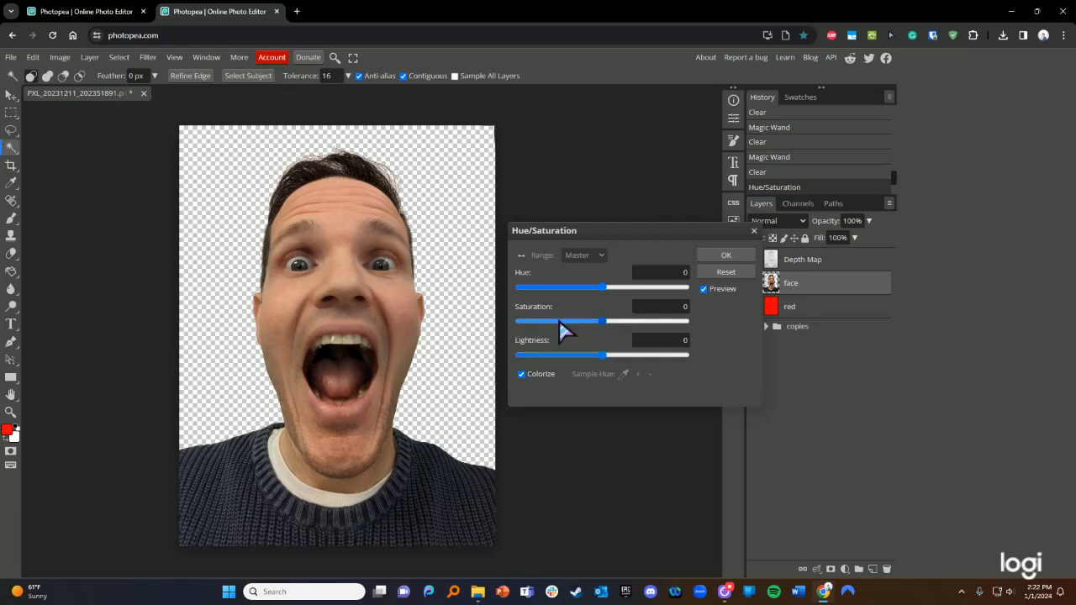
click(522, 374)
drag(618, 325, 516, 321)
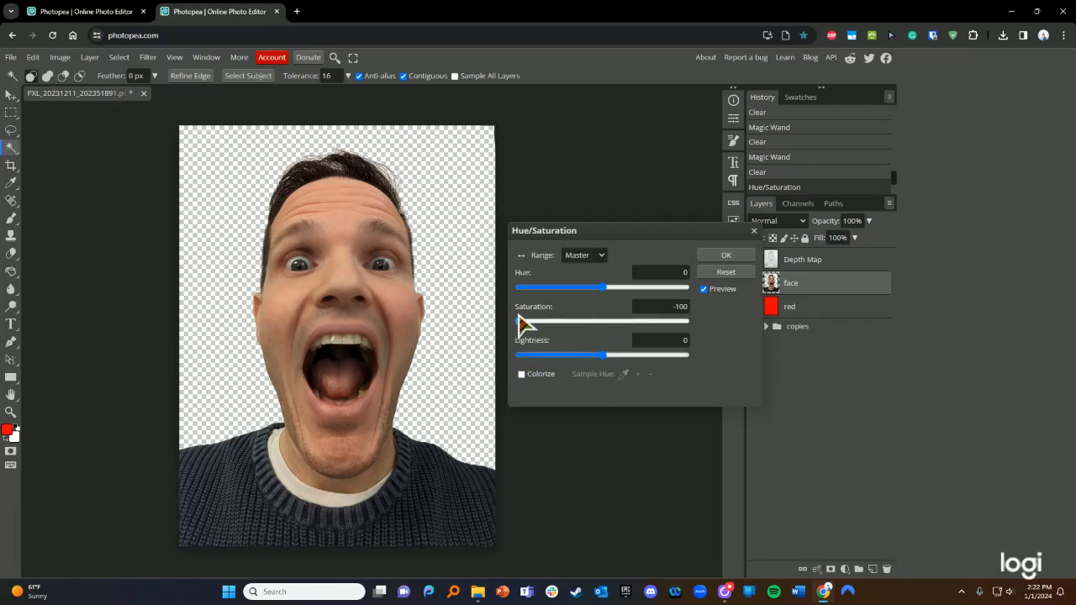
drag(667, 237, 610, 309)
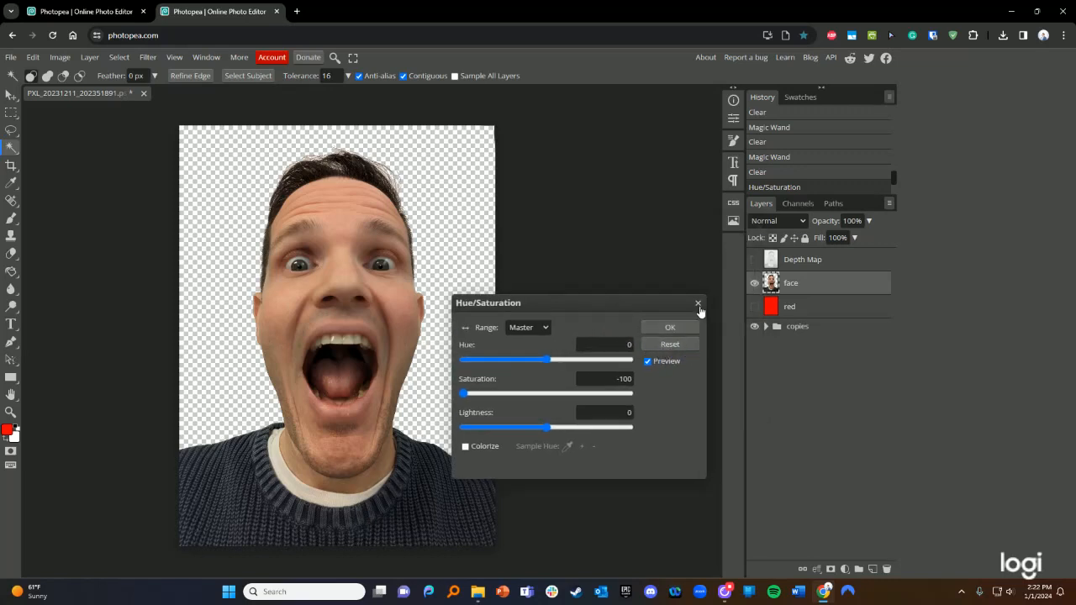
click(697, 303)
- Delete the Depth Map layer and toggle the face layer's visibility to check it
click(814, 262)
drag(815, 261, 887, 571)
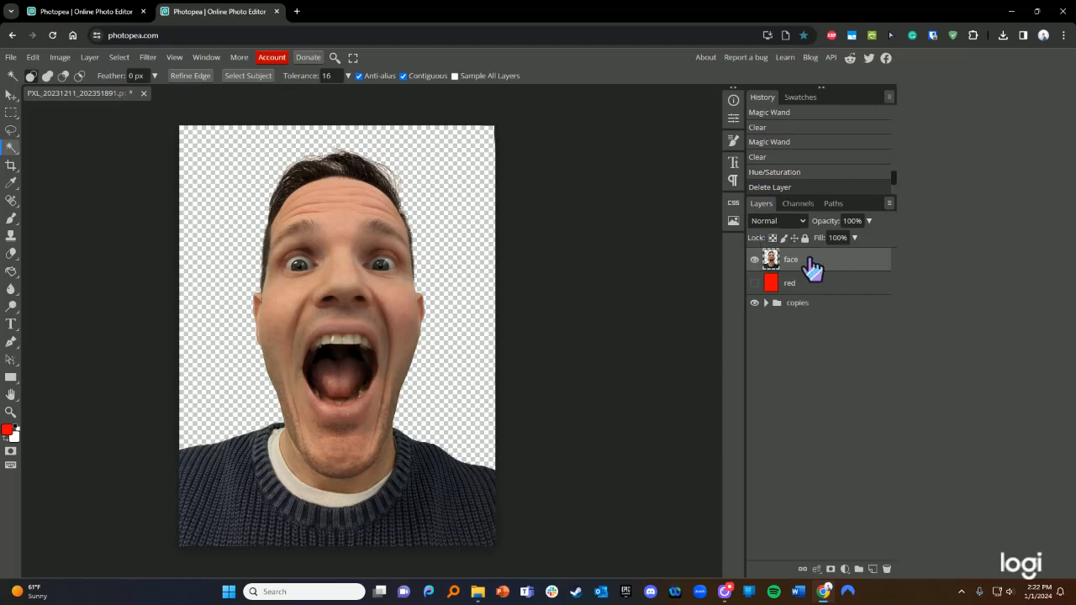
click(754, 260)
click(754, 259)
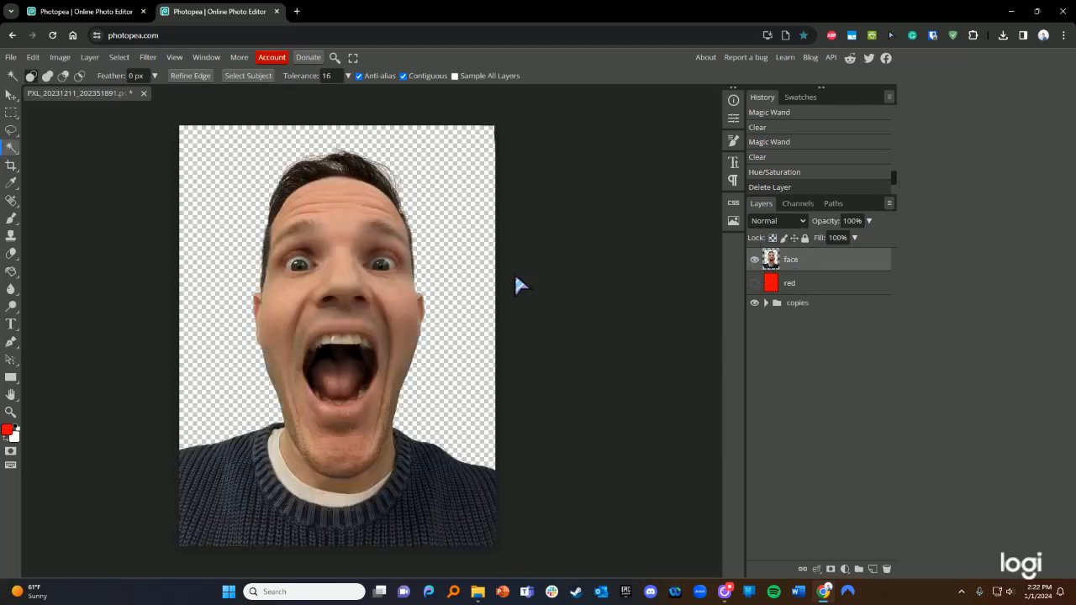
- Open the Black & White adjustment and close it without applying
click(36, 60)
mouse_move(60, 57)
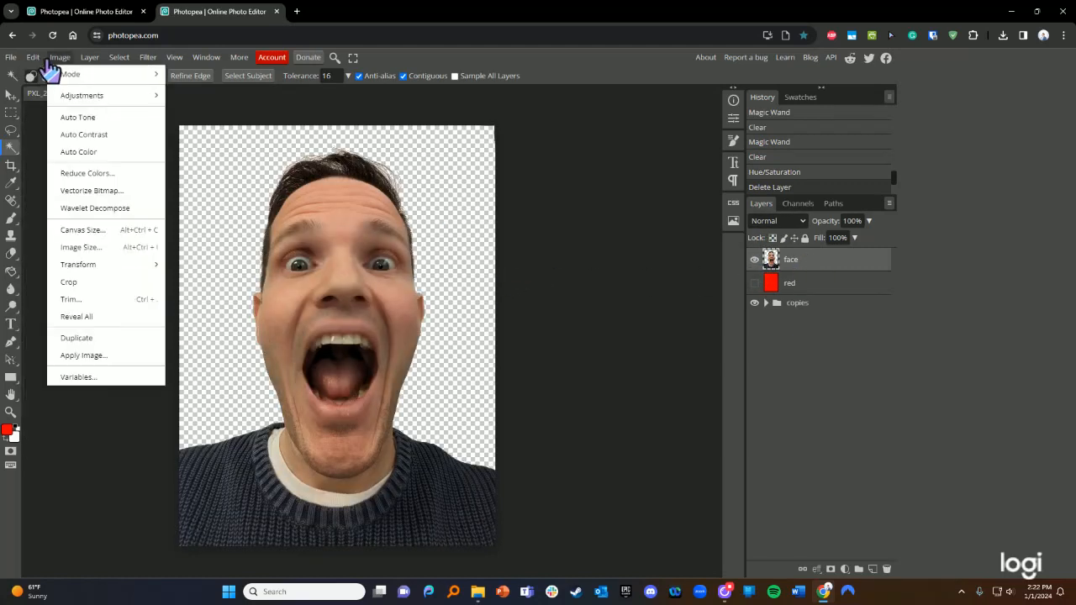
mouse_move(67, 78)
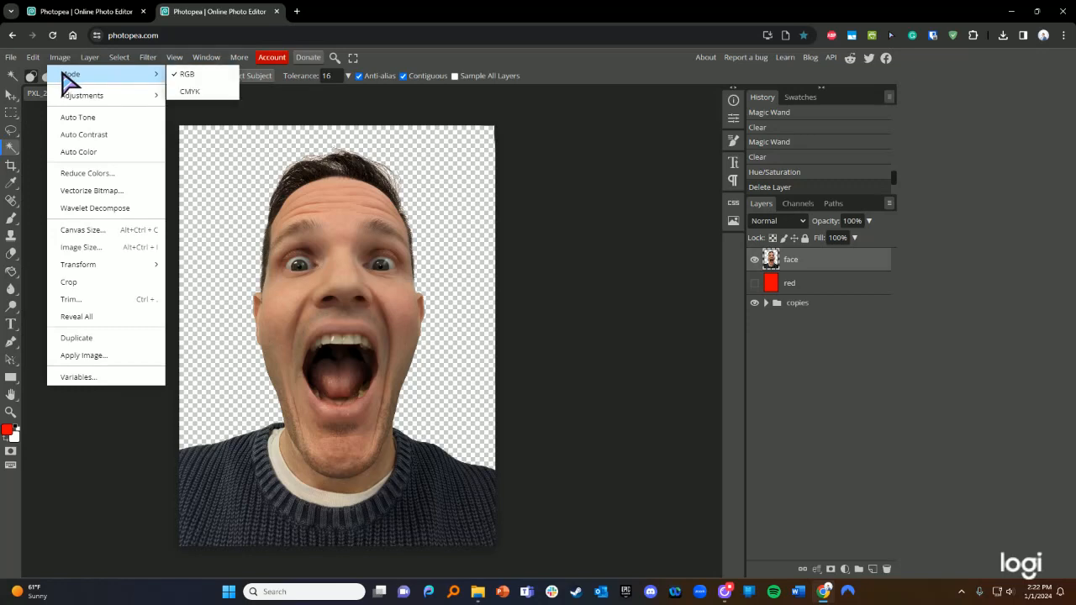
mouse_move(63, 98)
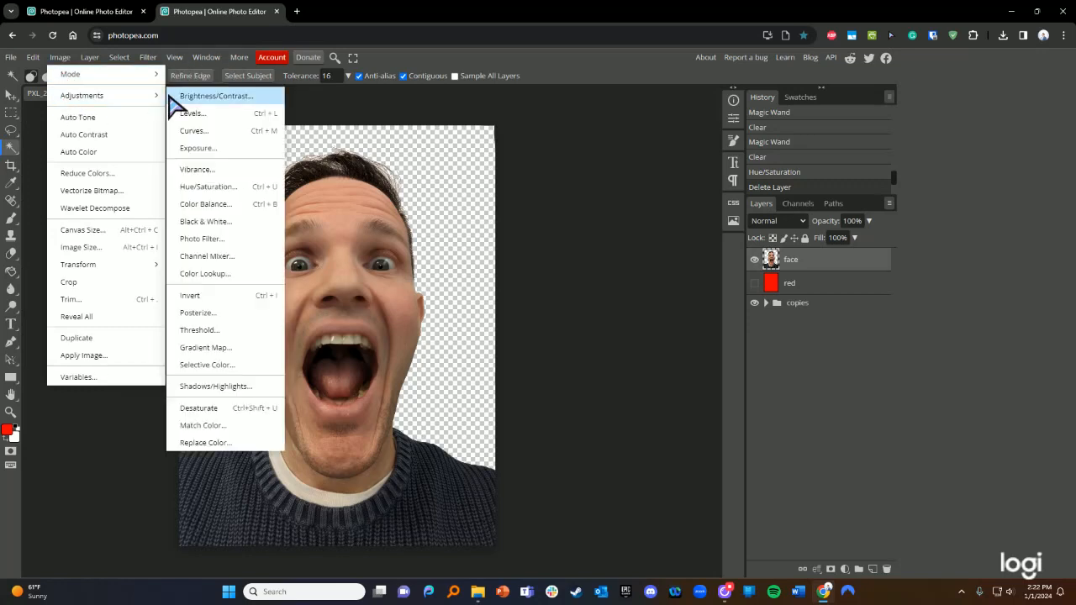
click(210, 222)
drag(190, 156, 646, 294)
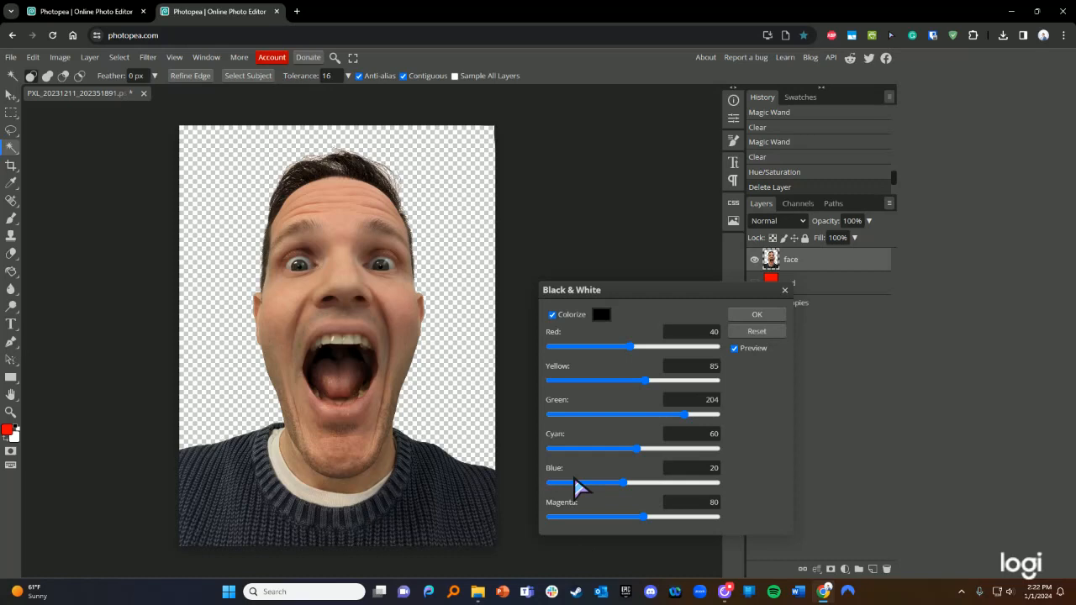
click(785, 290)
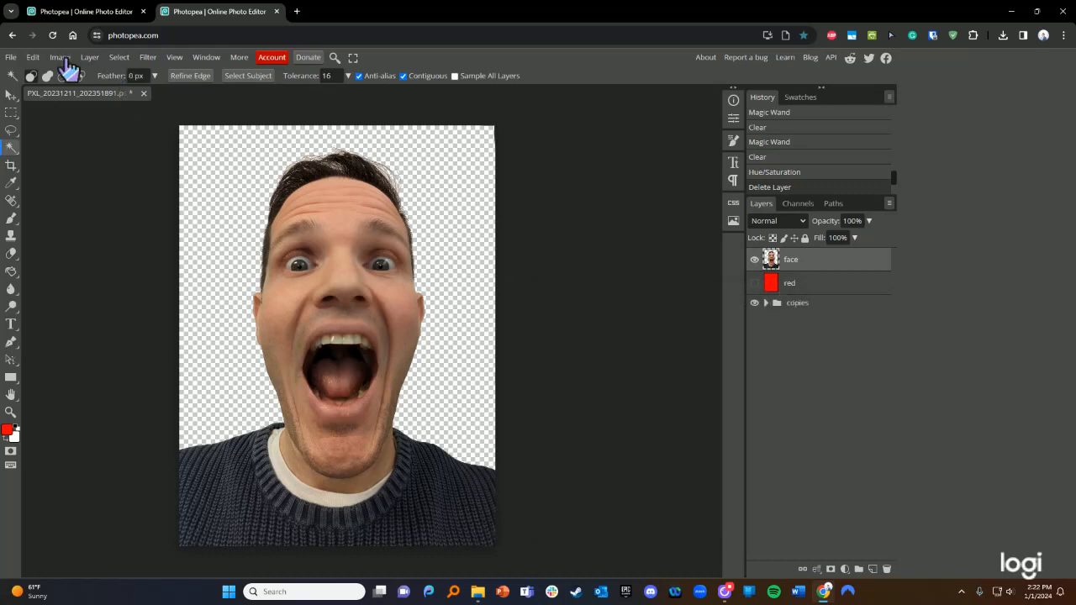
click(60, 57)
mouse_move(156, 101)
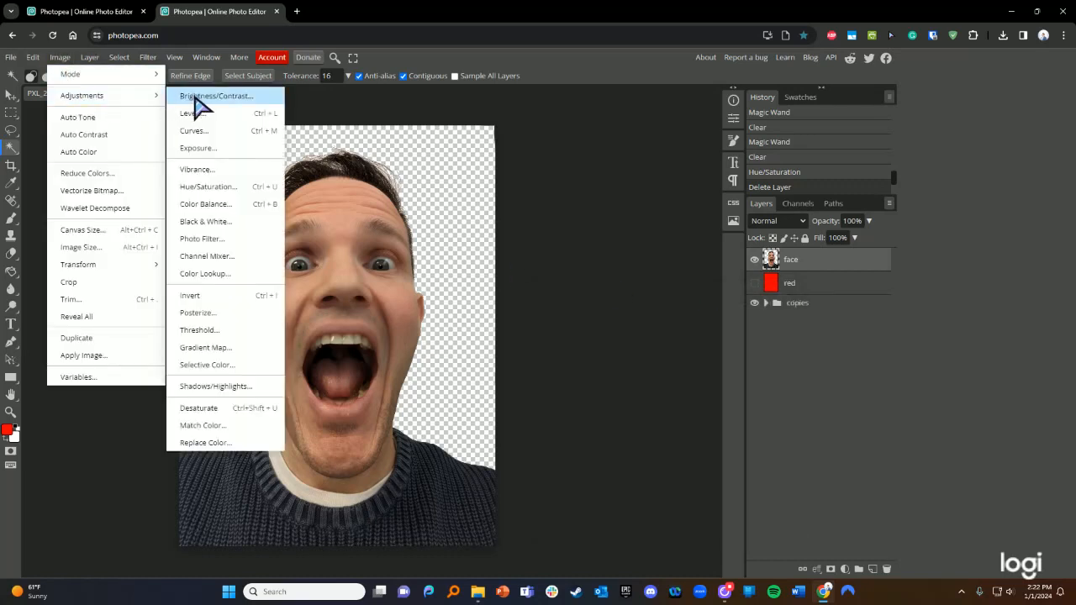
click(202, 187)
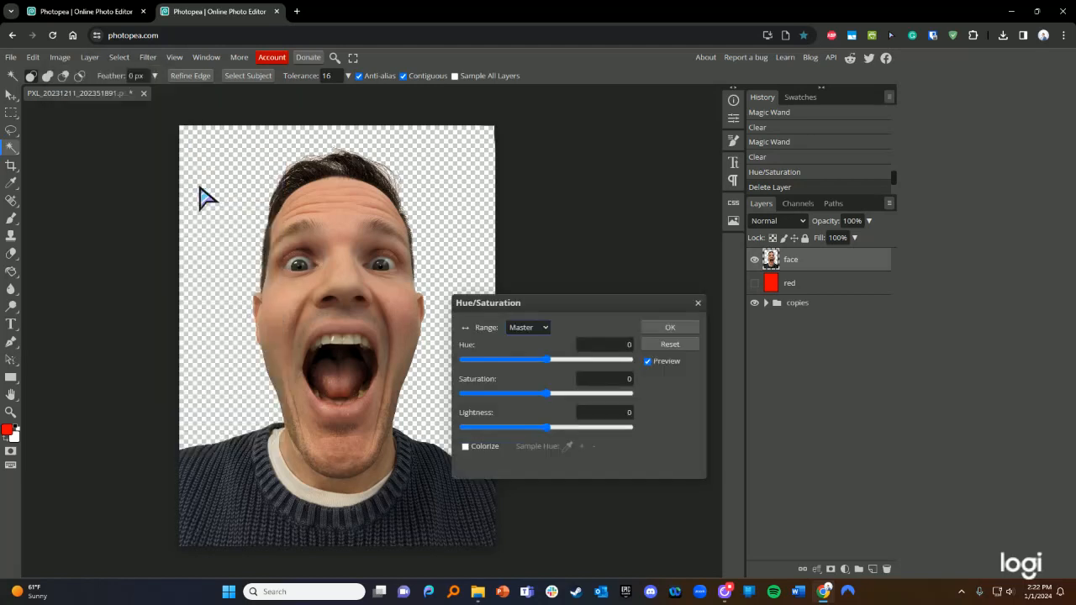
mouse_move(551, 392)
mouse_down()
mouse_move(471, 392)
mouse_move(600, 396)
mouse_move(627, 384)
mouse_move(456, 398)
mouse_move(552, 398)
mouse_up()
mouse_move(565, 304)
mouse_down()
mouse_move(575, 244)
mouse_move(586, 303)
mouse_up()
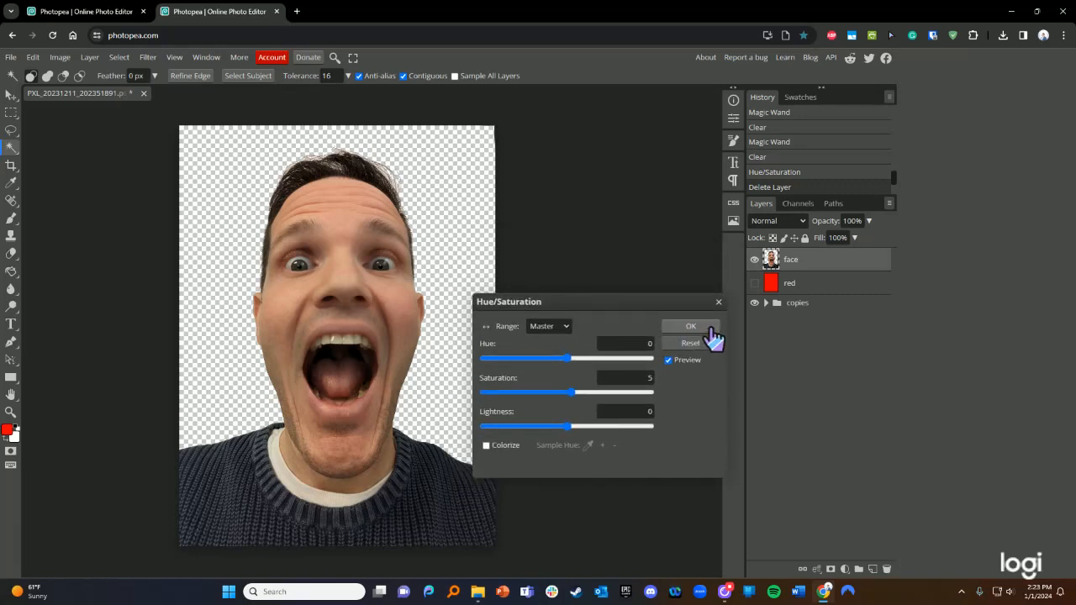
drag(569, 392, 545, 393)
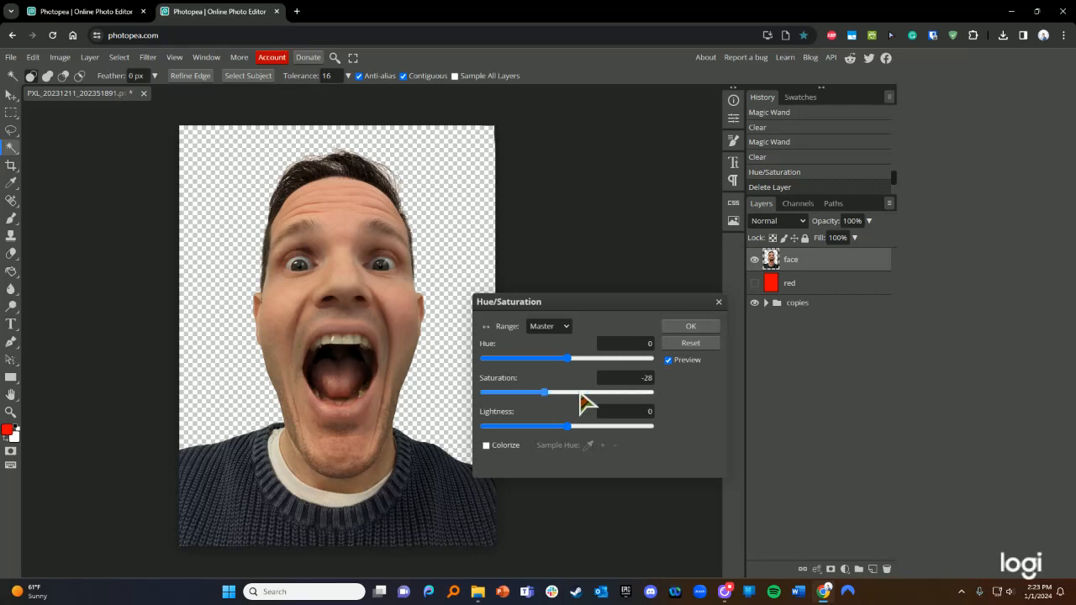
click(570, 392)
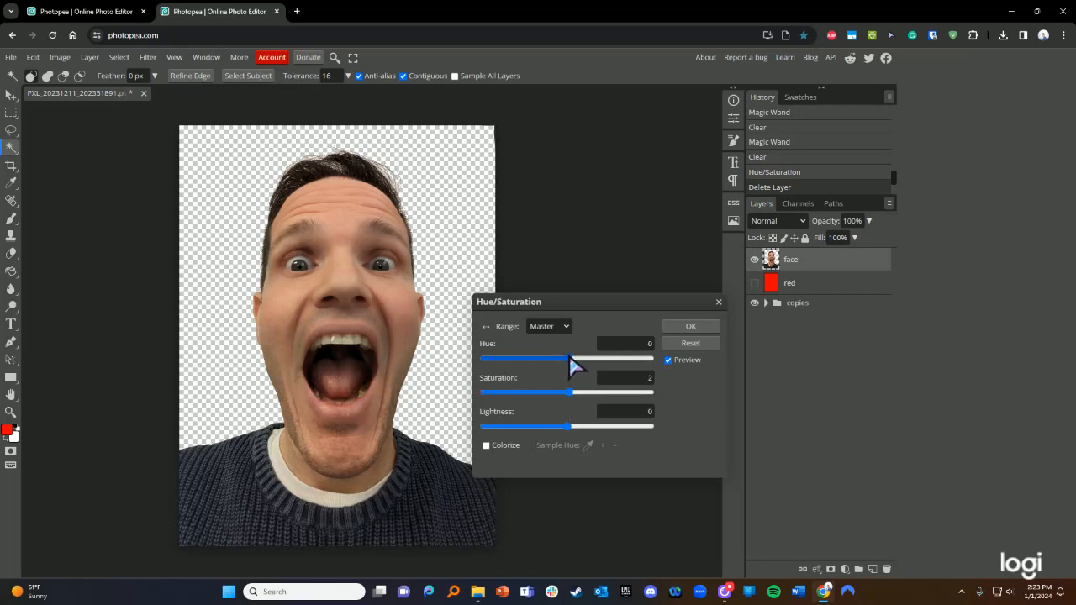
mouse_move(569, 357)
mouse_down()
mouse_move(538, 365)
mouse_move(591, 367)
mouse_move(577, 373)
mouse_up()
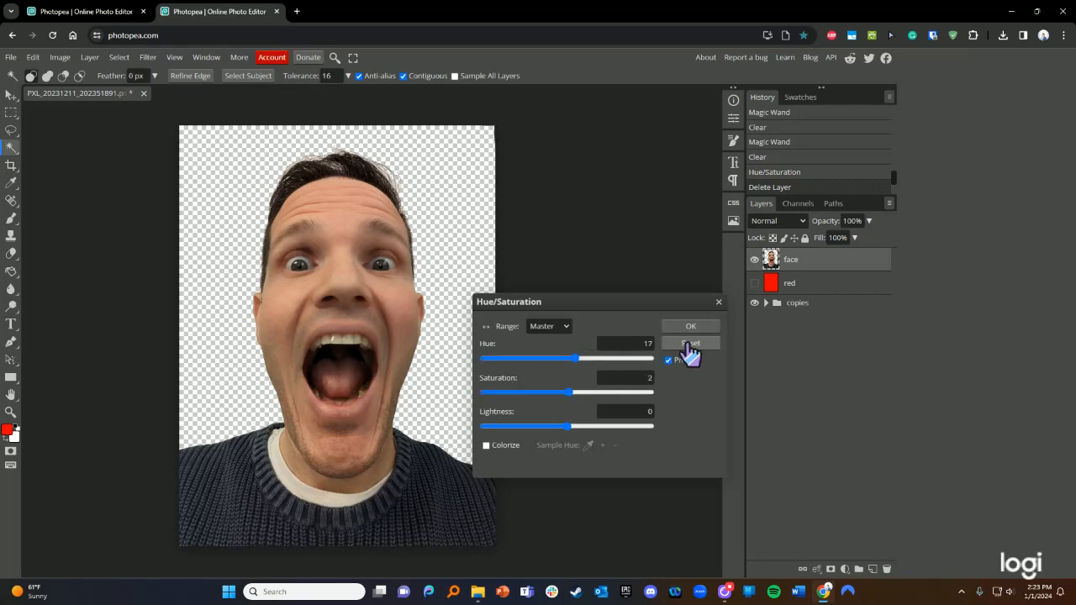
click(718, 302)
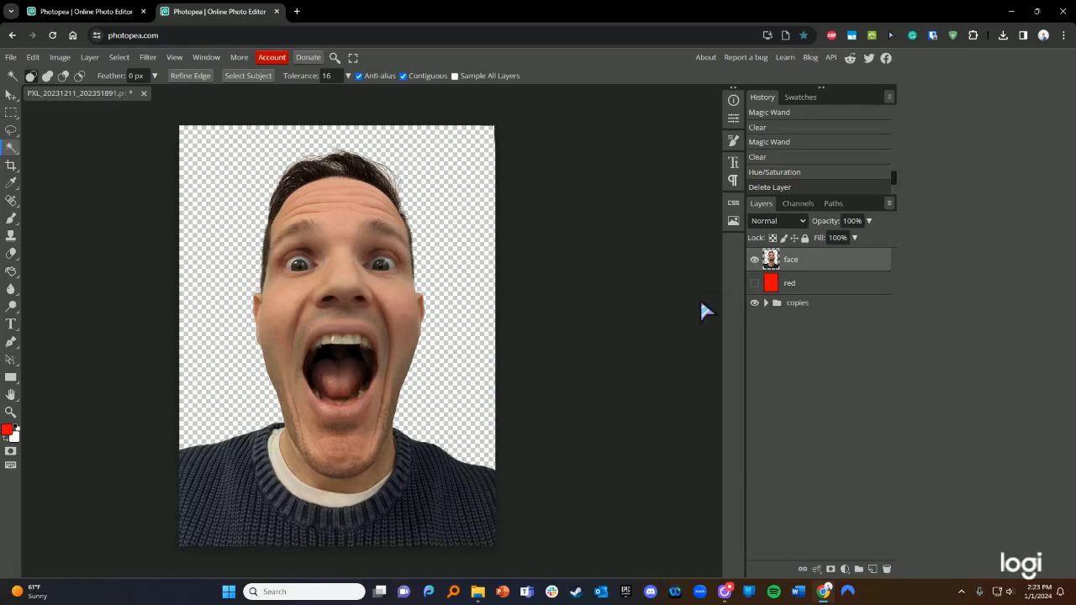
- Open the File menu to reach Save as PSD
click(10, 59)
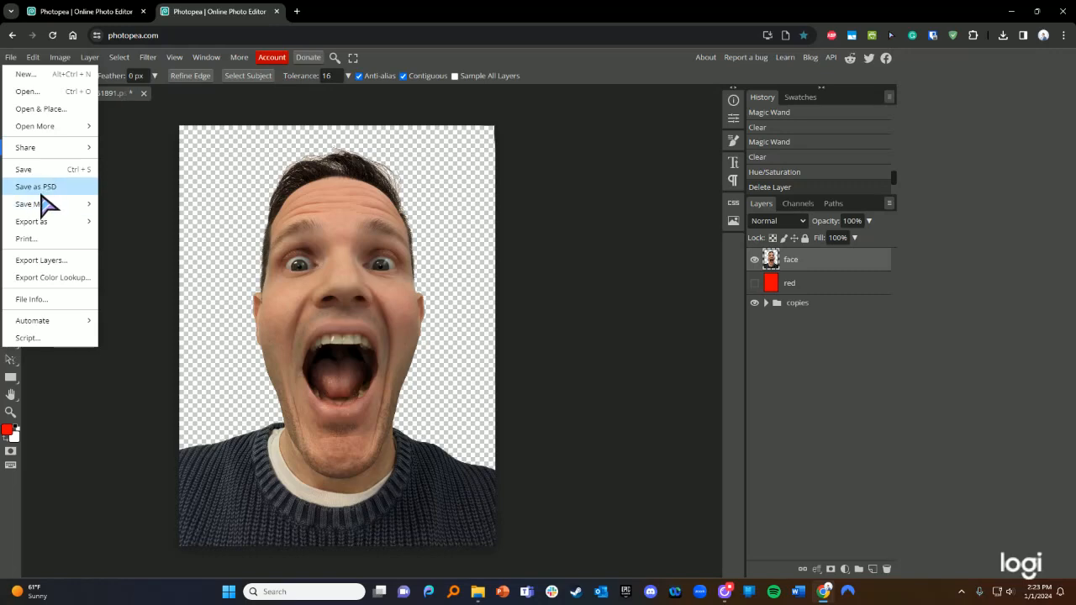
- Save as PSD named 'layered self portrait 01' in the Pictures > tutorial folder
click(40, 188)
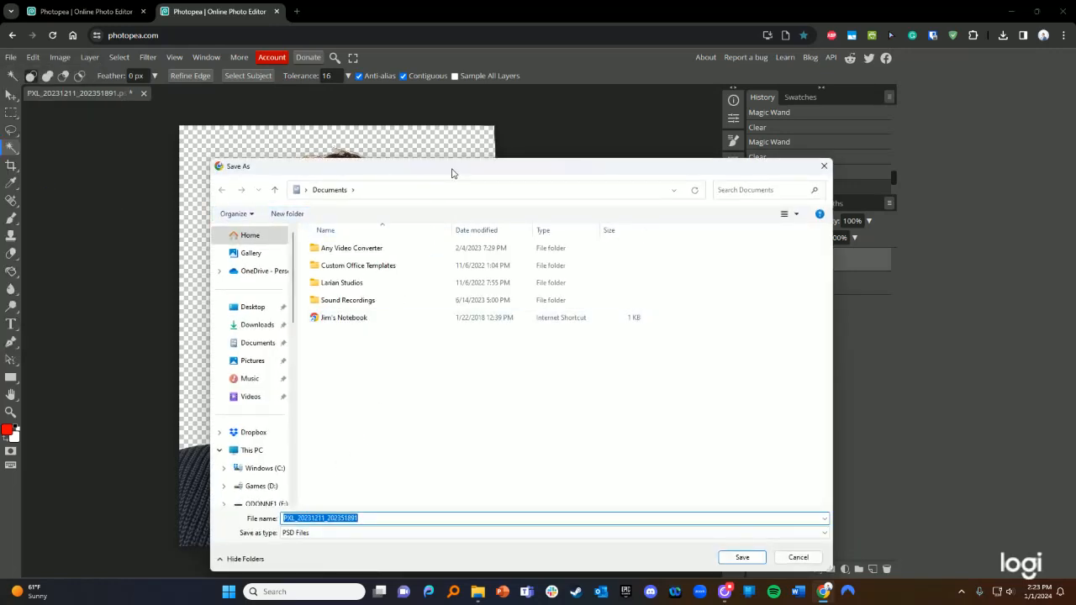
drag(451, 173, 621, 163)
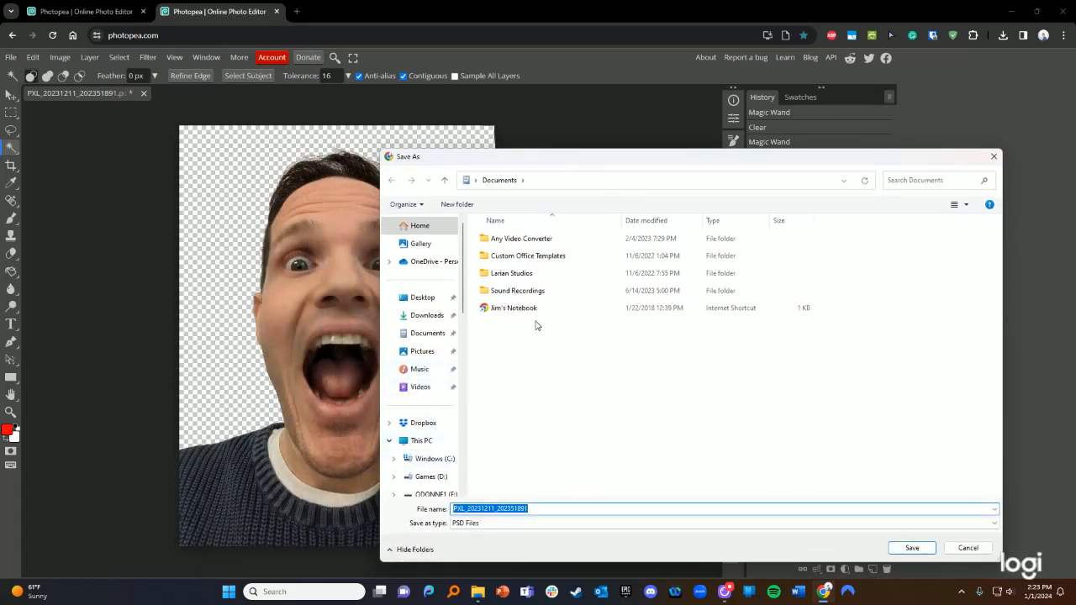
scroll(460, 436, down, 1)
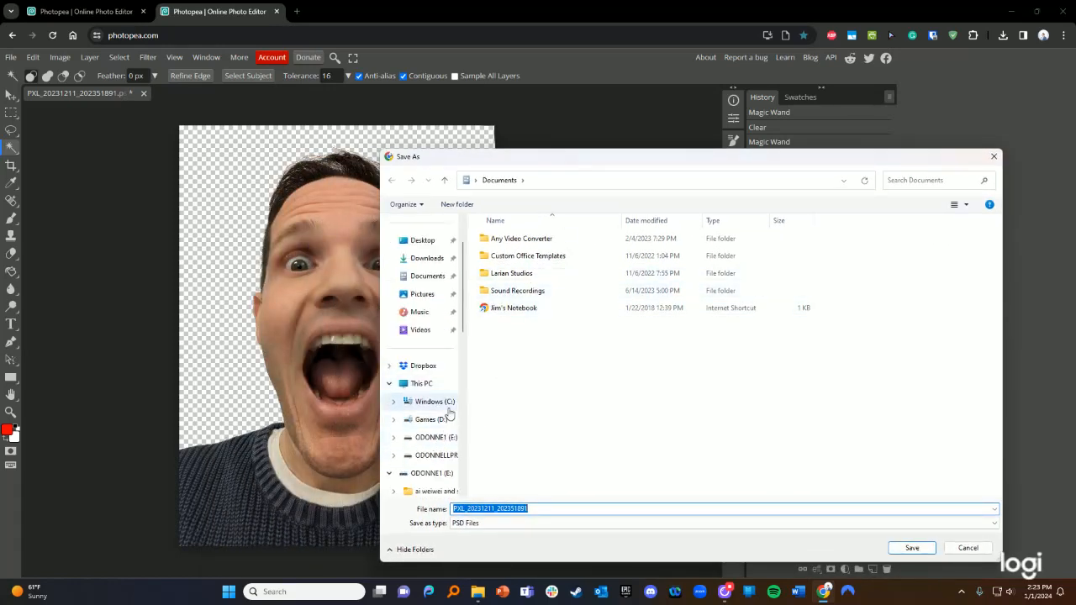
scroll(450, 410, up, 1)
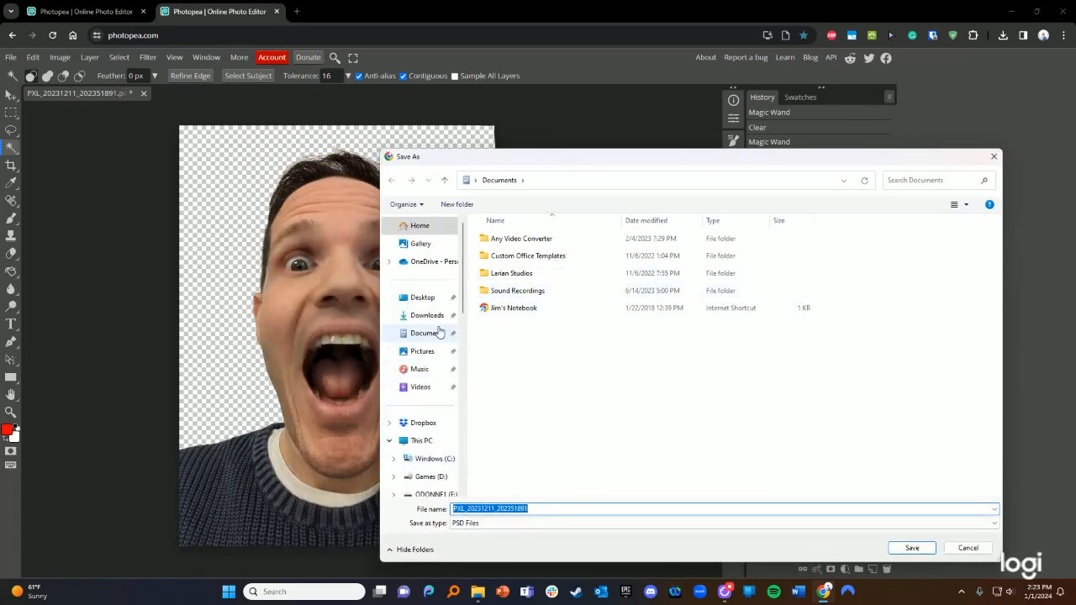
click(424, 390)
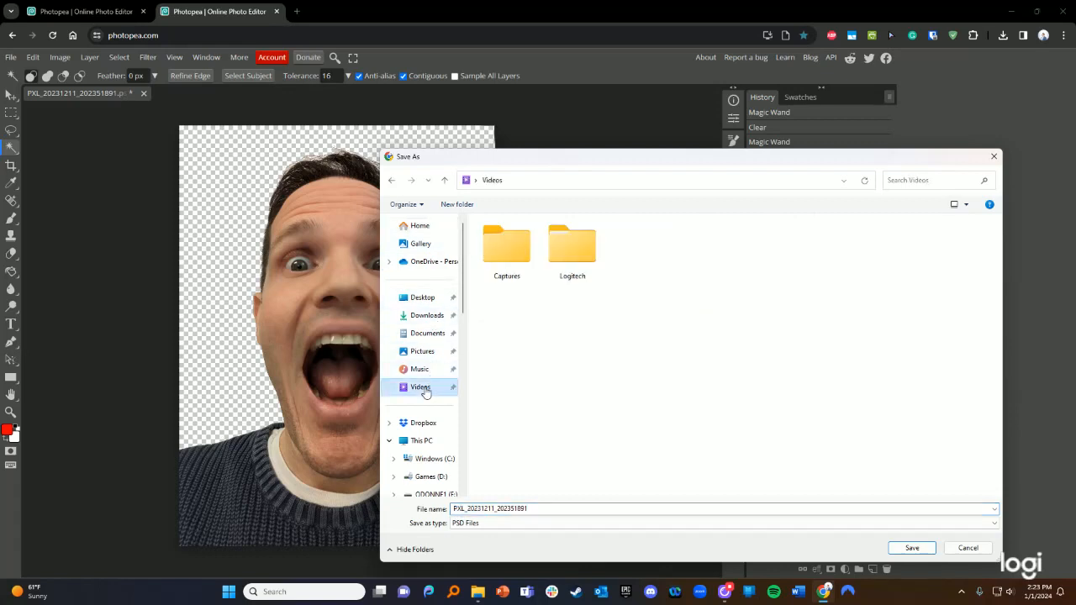
double_click(566, 255)
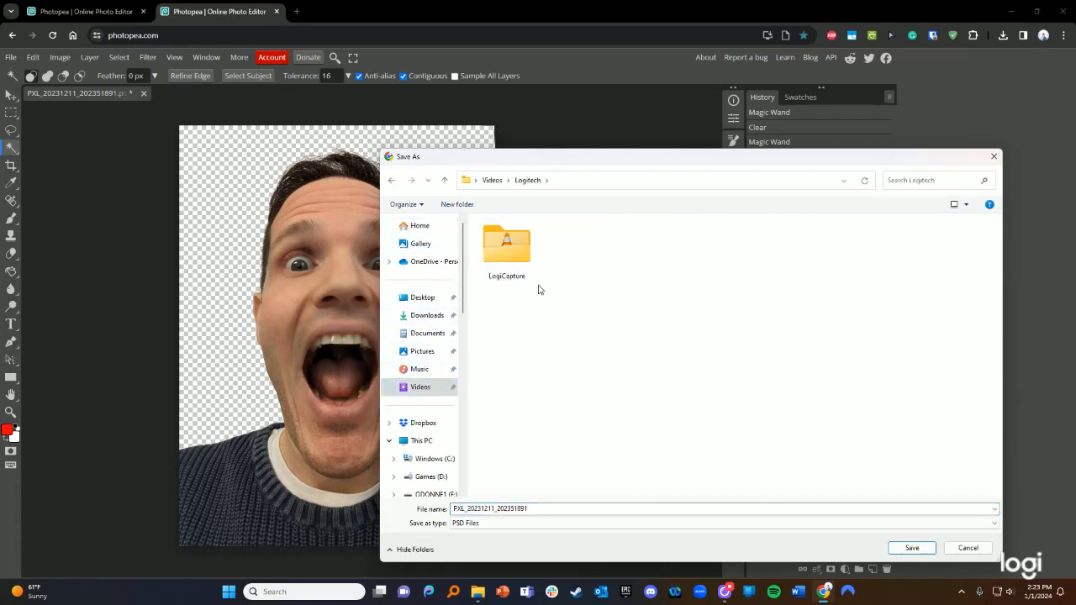
click(423, 351)
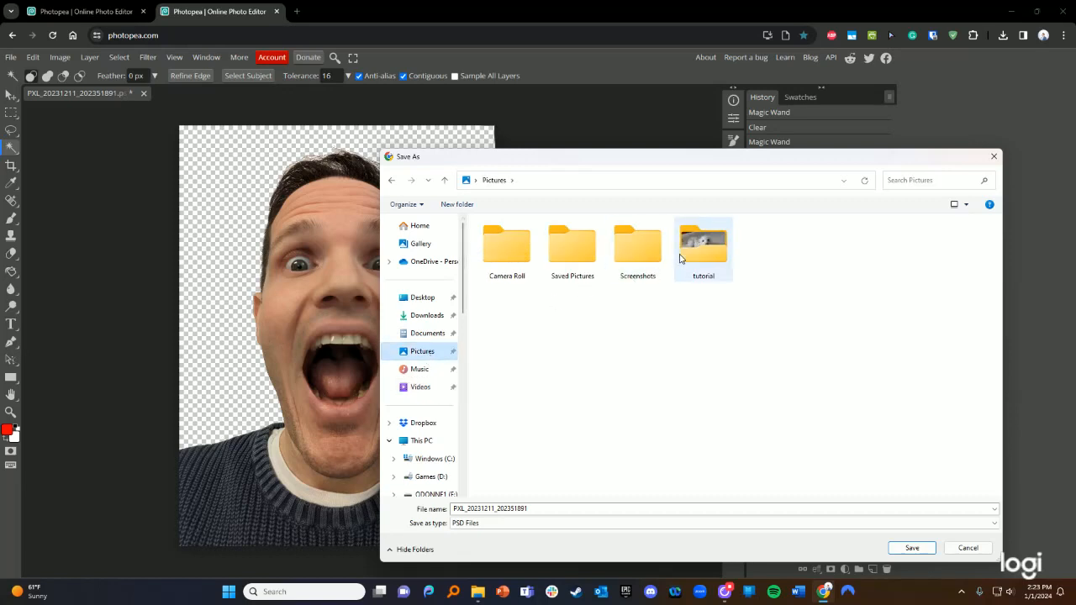
double_click(697, 252)
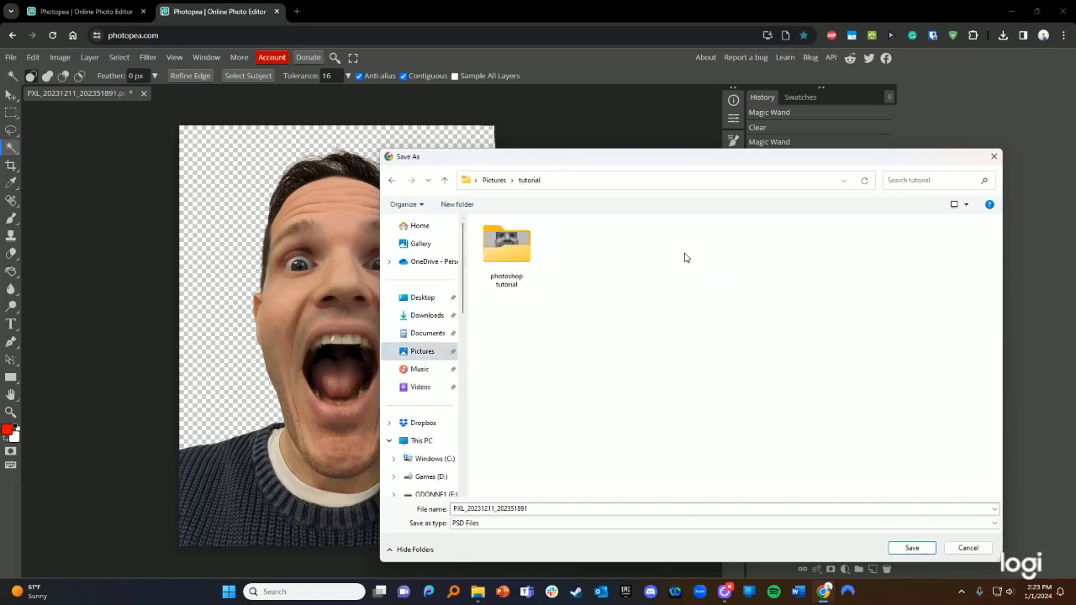
double_click(537, 509)
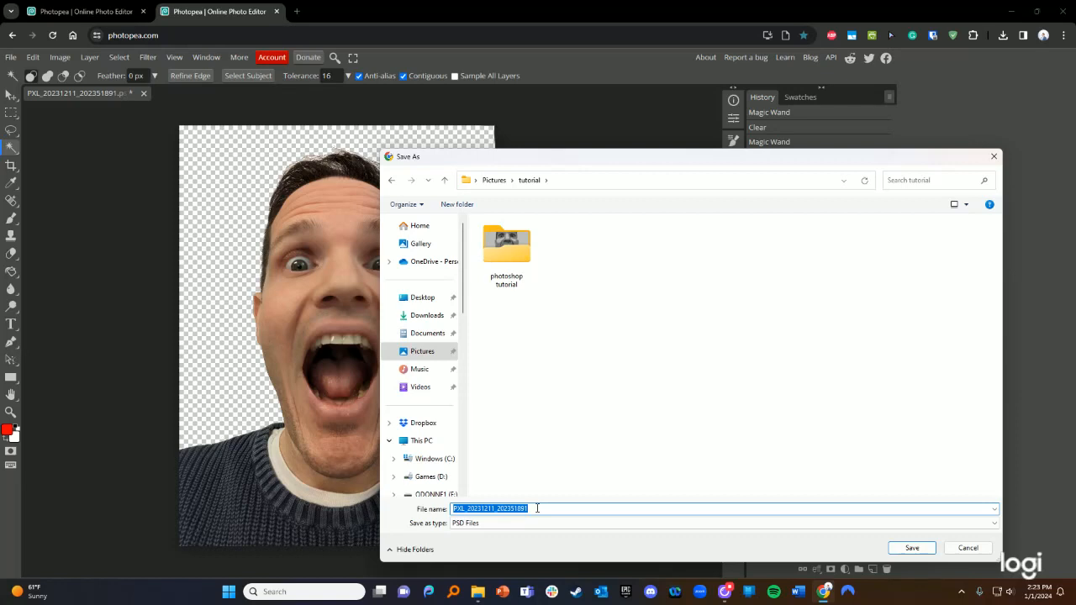
text(le)
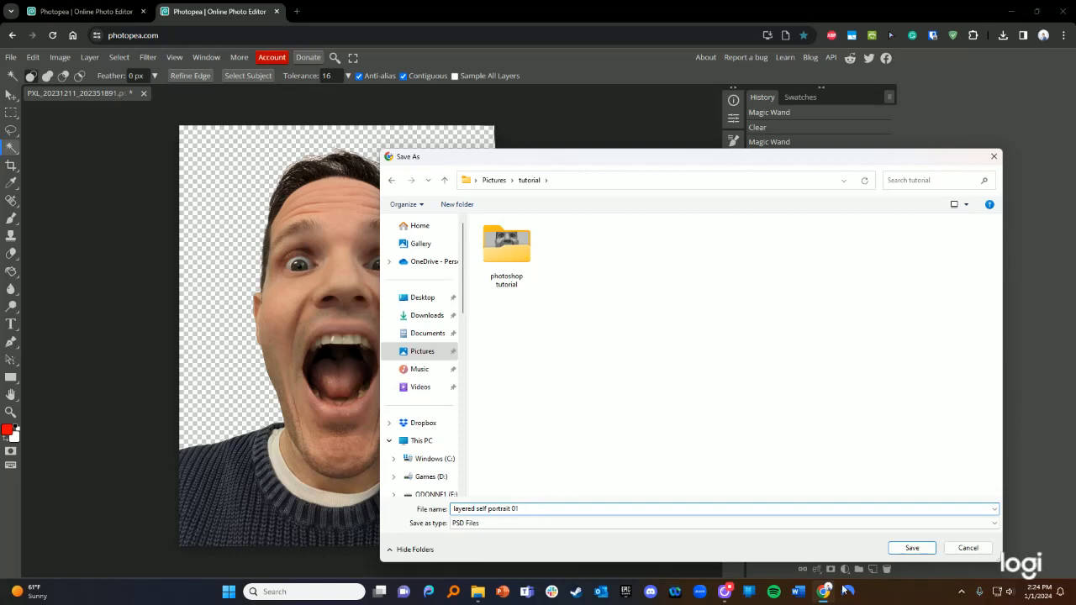
click(912, 547)
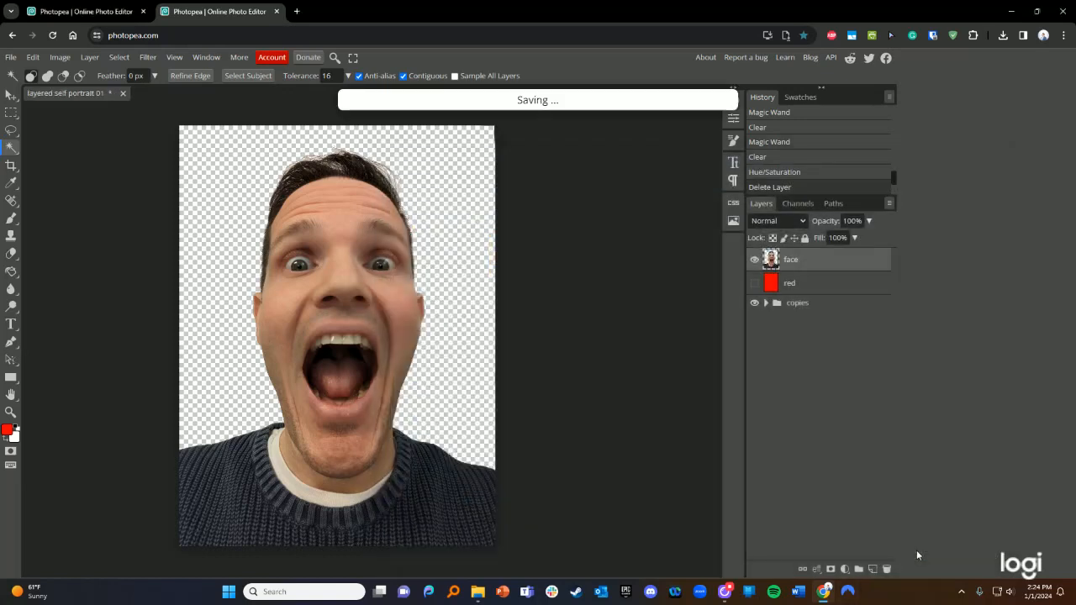
- Close the portrait tab and drag layered self portrait 01.psd from the tutorial folder into Photopea
click(123, 92)
mouse_move(477, 591)
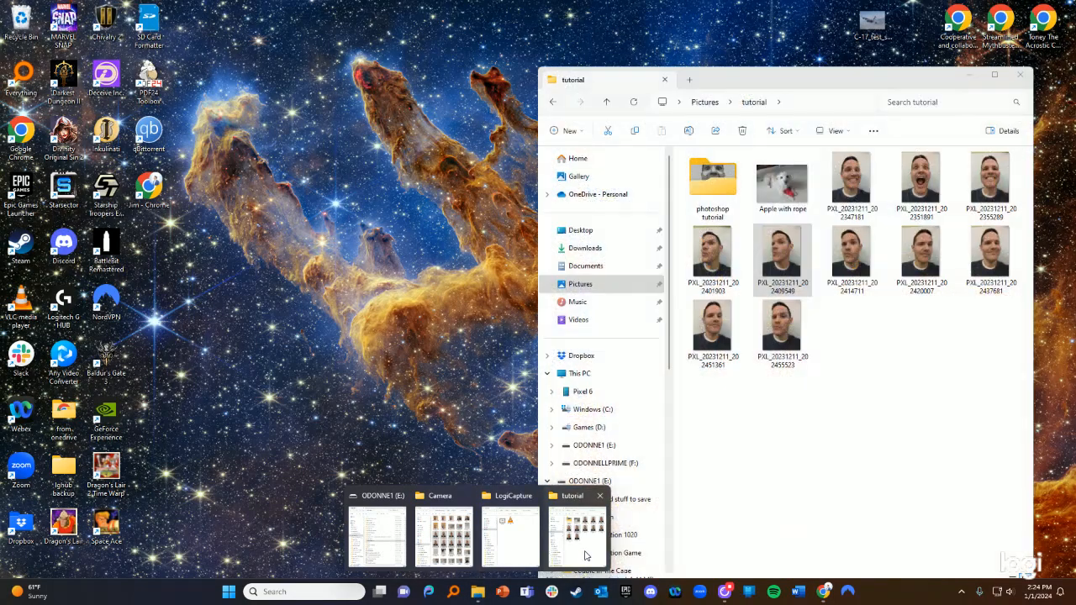
click(580, 555)
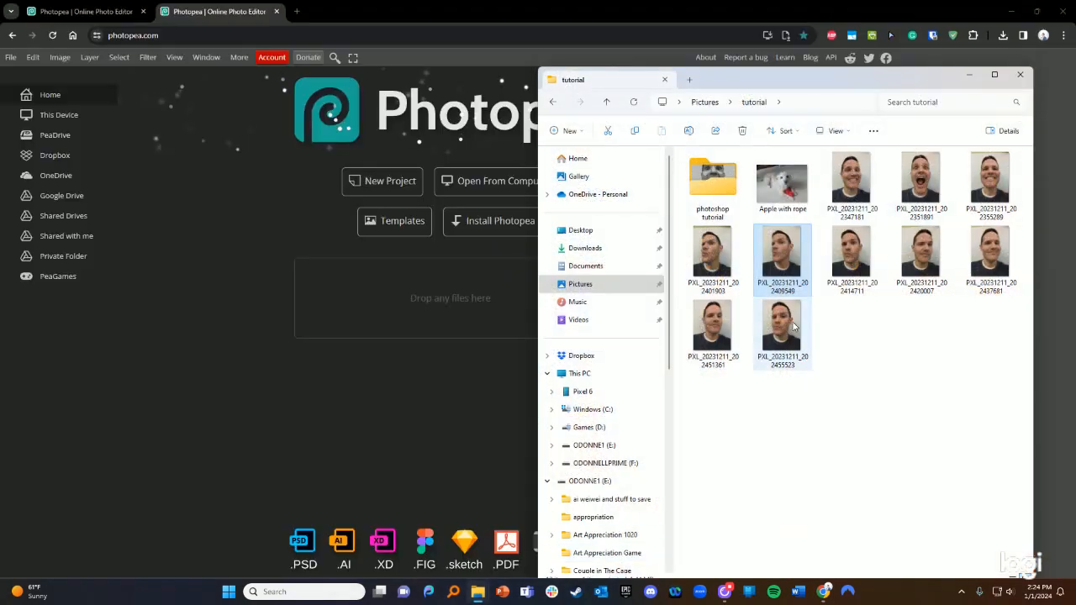
click(553, 102)
click(581, 101)
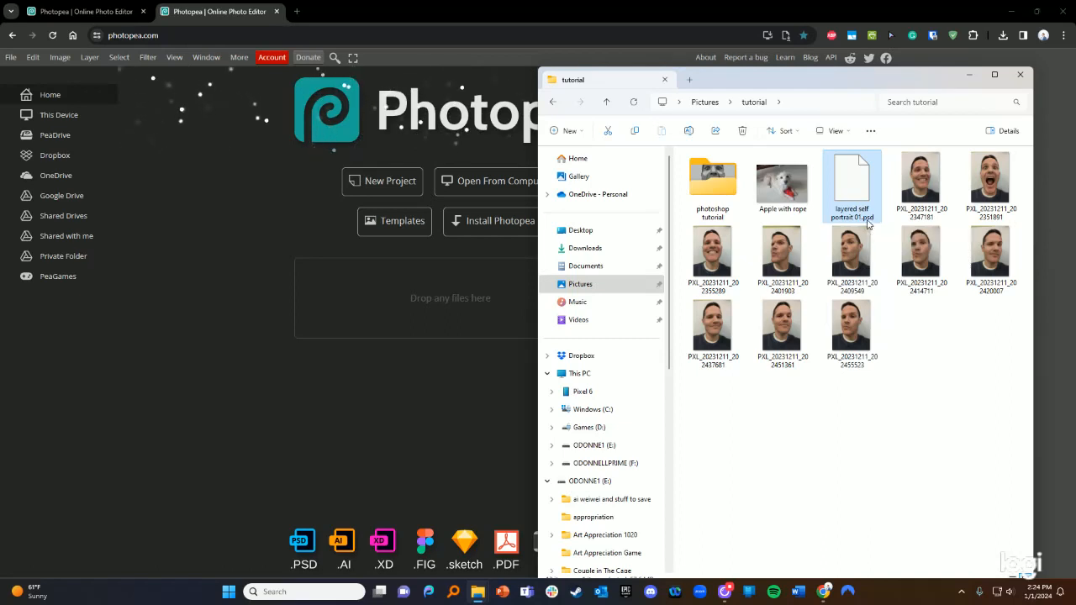
drag(845, 184, 386, 278)
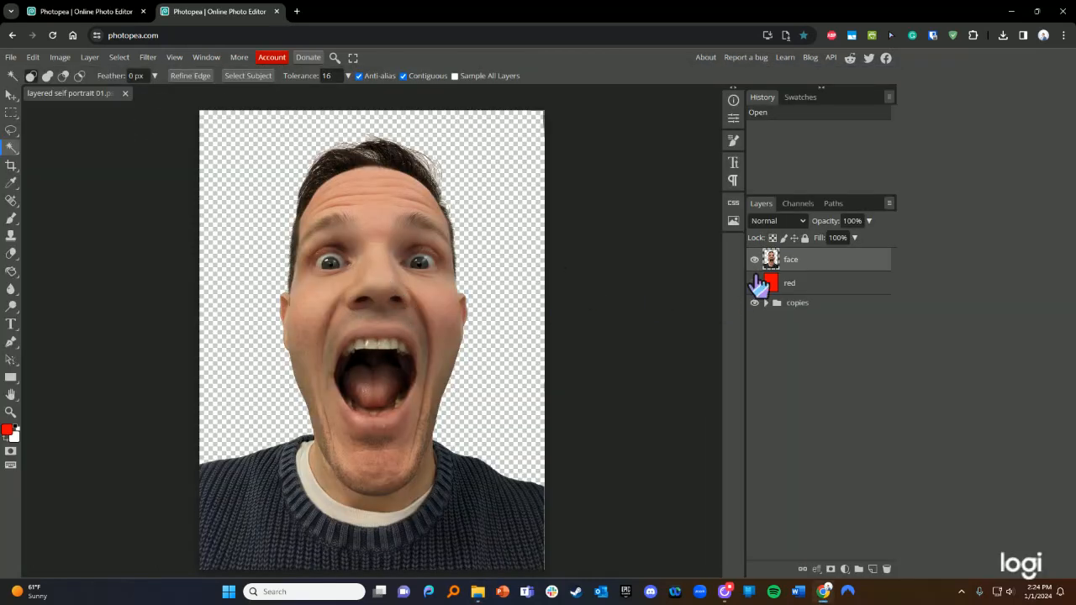
- Apply Hue/Saturation at Saturation -100 to the face after briefly testing higher values
click(63, 59)
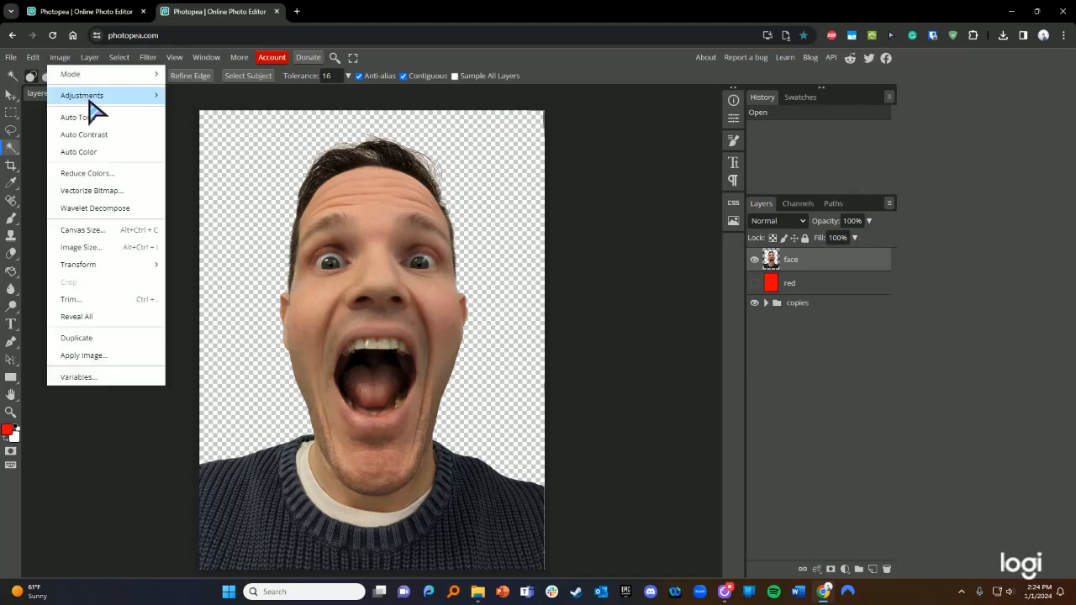
mouse_move(154, 96)
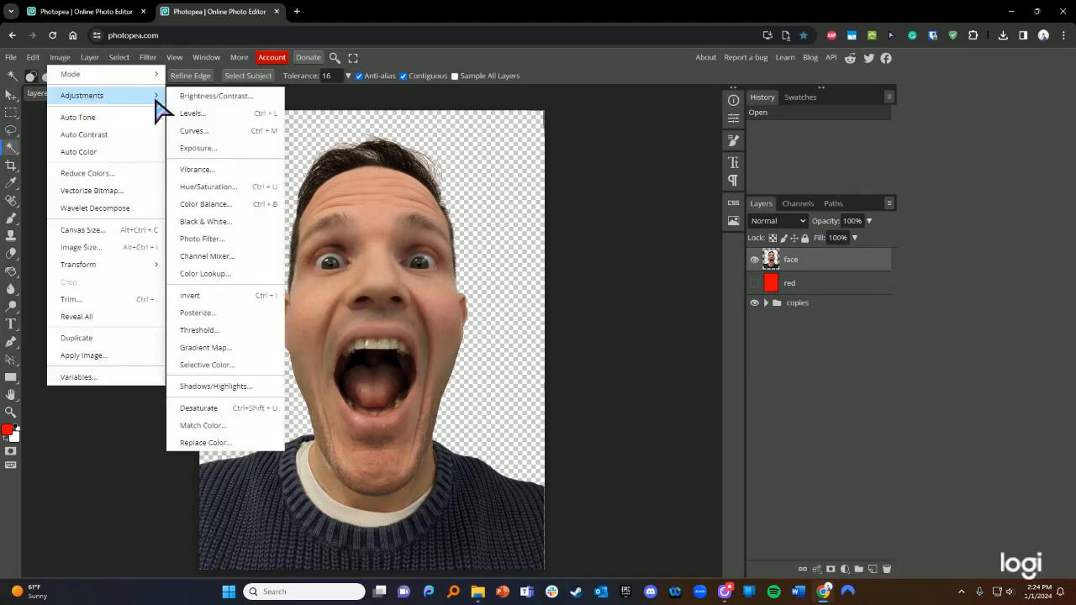
click(210, 186)
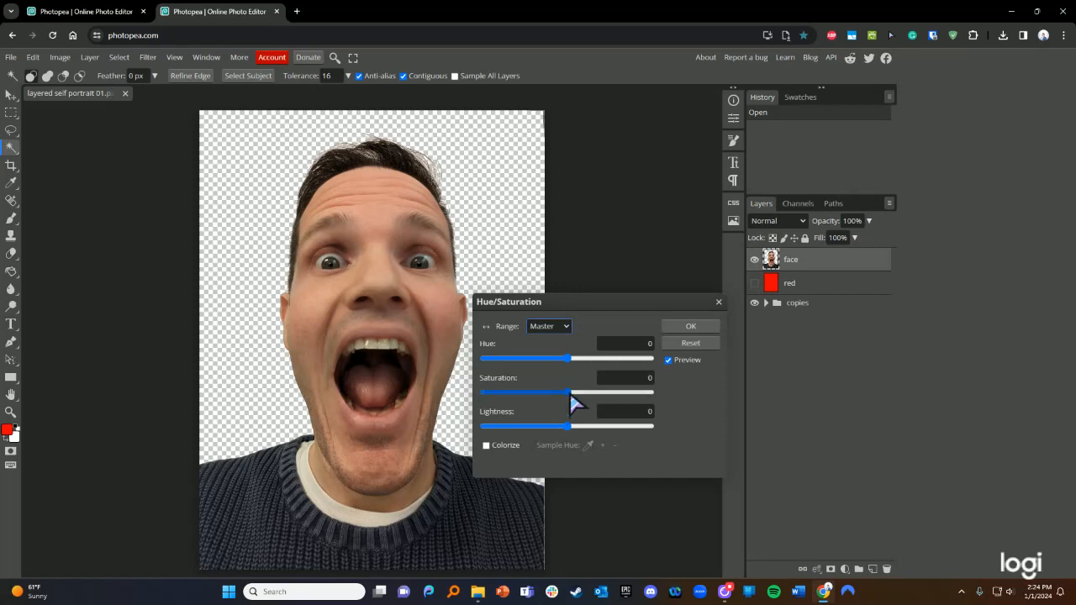
mouse_move(569, 391)
mouse_down()
mouse_move(501, 402)
mouse_move(622, 406)
mouse_move(567, 409)
mouse_move(571, 399)
mouse_up()
drag(568, 393, 660, 394)
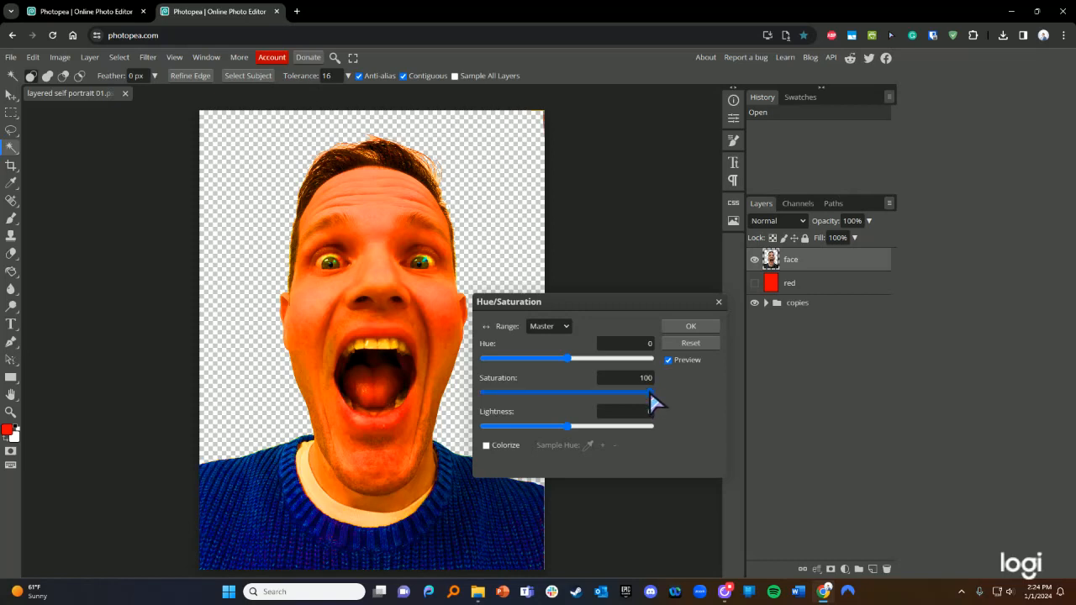
drag(650, 392, 476, 397)
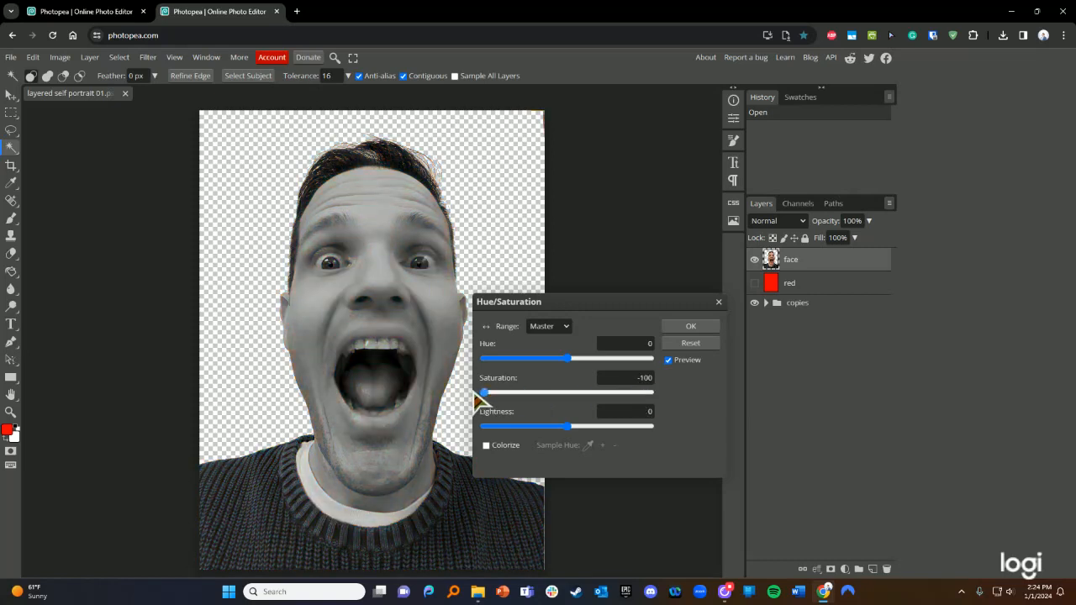
click(697, 324)
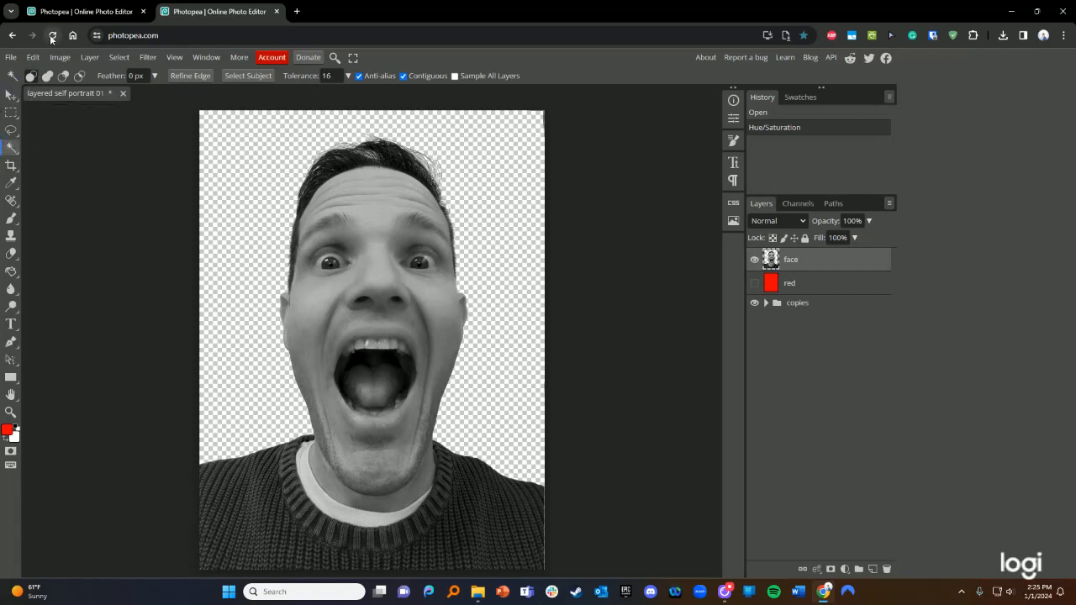
- Expand and collapse the copies group, then browse Image > Adjustments toward the Filter menu
click(766, 302)
click(766, 302)
click(67, 62)
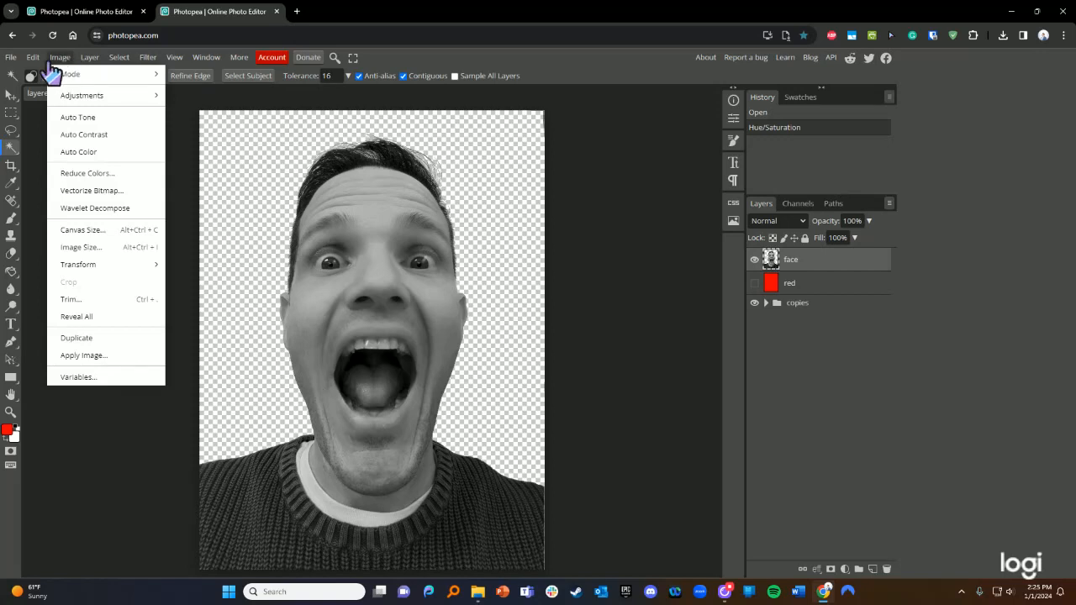
mouse_move(39, 69)
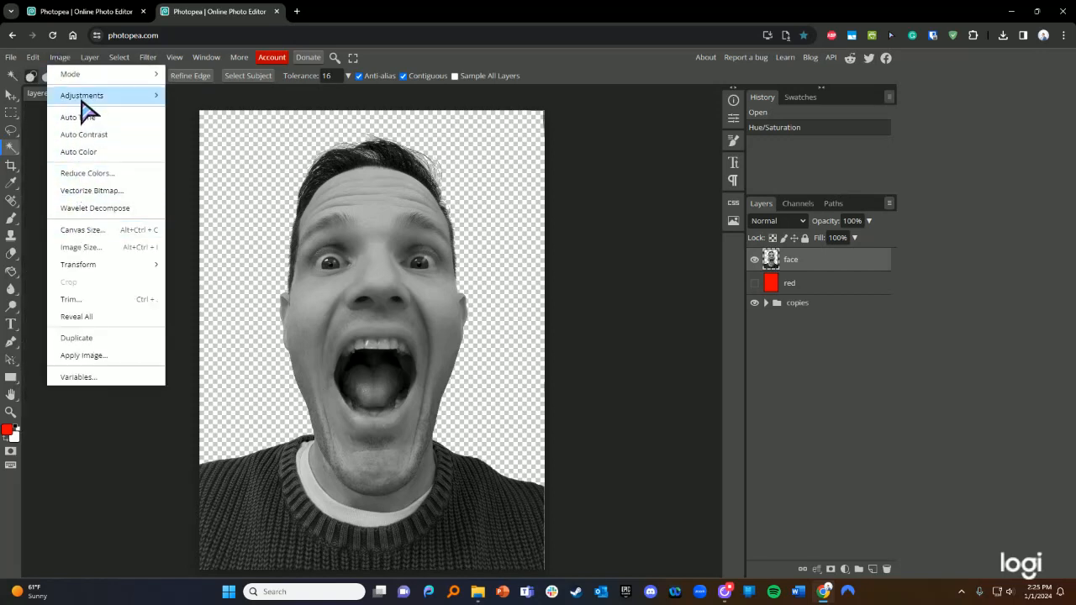
mouse_move(134, 102)
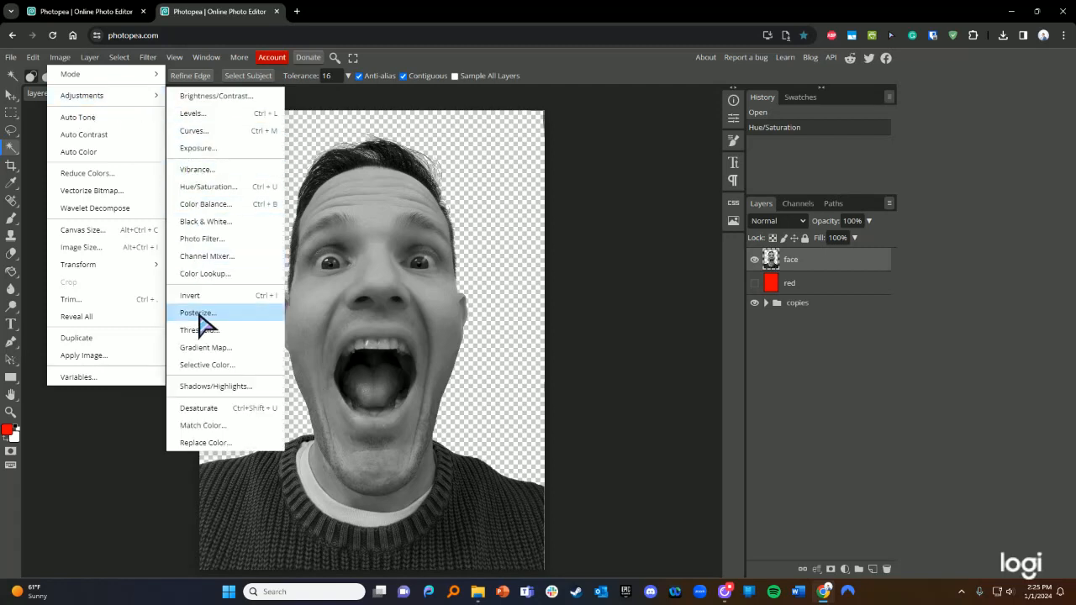
mouse_move(144, 63)
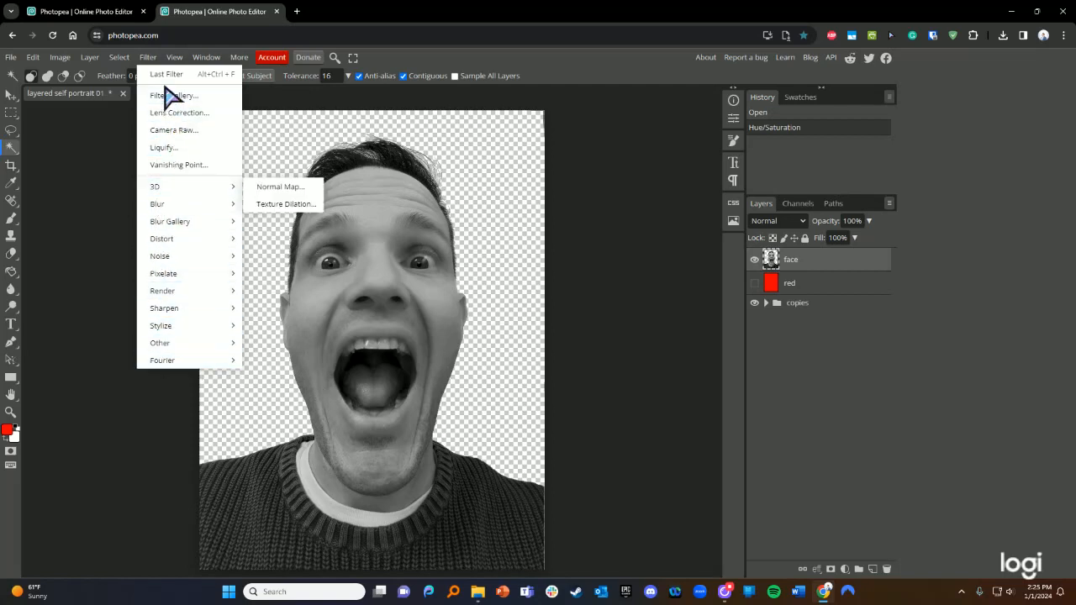
mouse_move(185, 241)
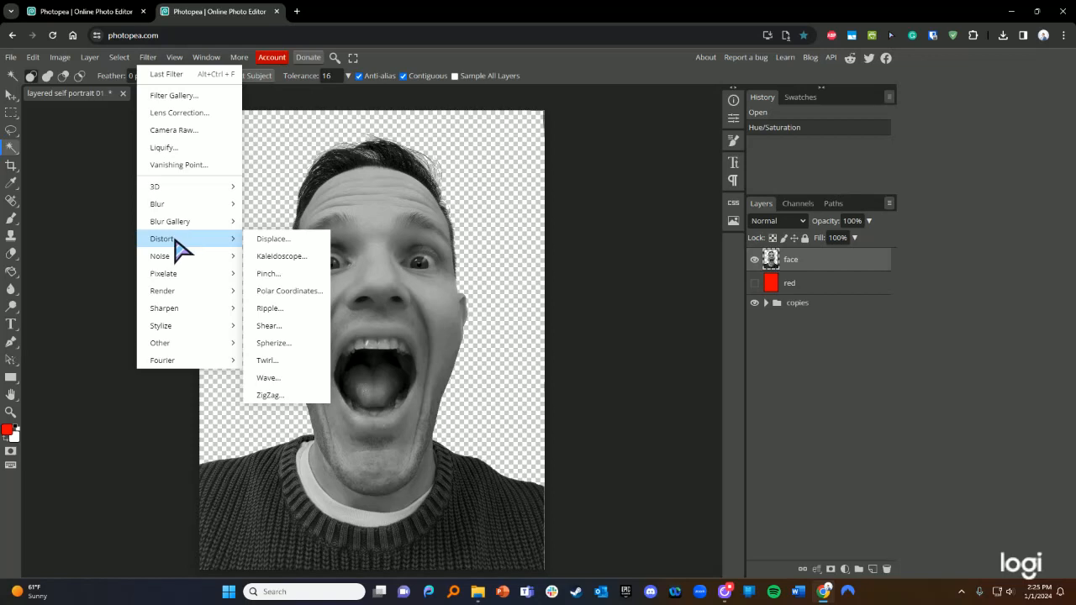
mouse_move(169, 278)
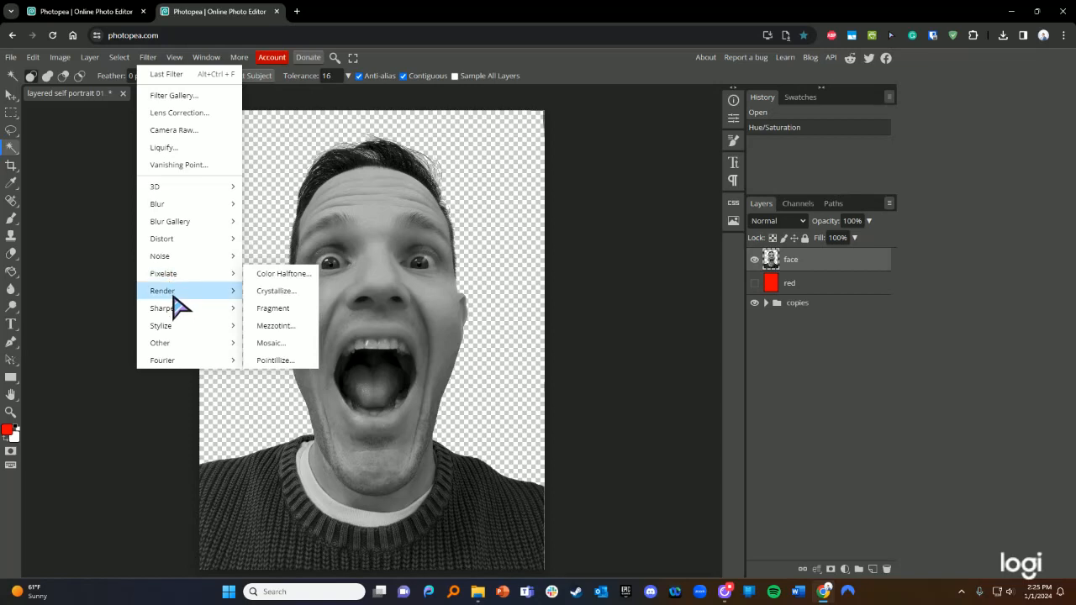
mouse_move(175, 337)
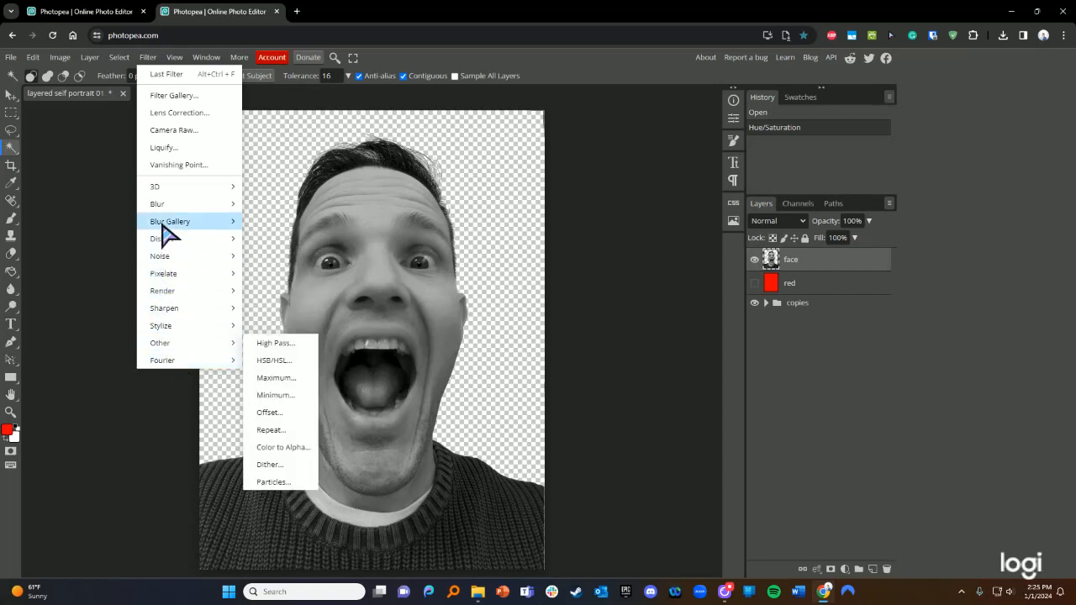
mouse_move(165, 214)
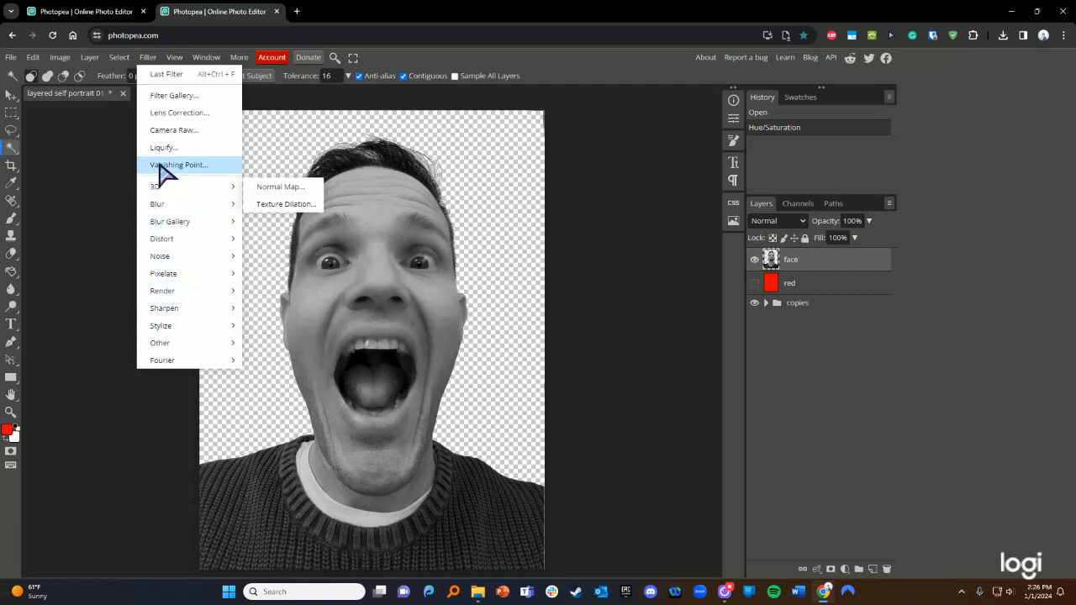
- Preview Poster Edges in the Filter Gallery at Edge Thickness 2, Intensity 1, Posterization 2
click(174, 96)
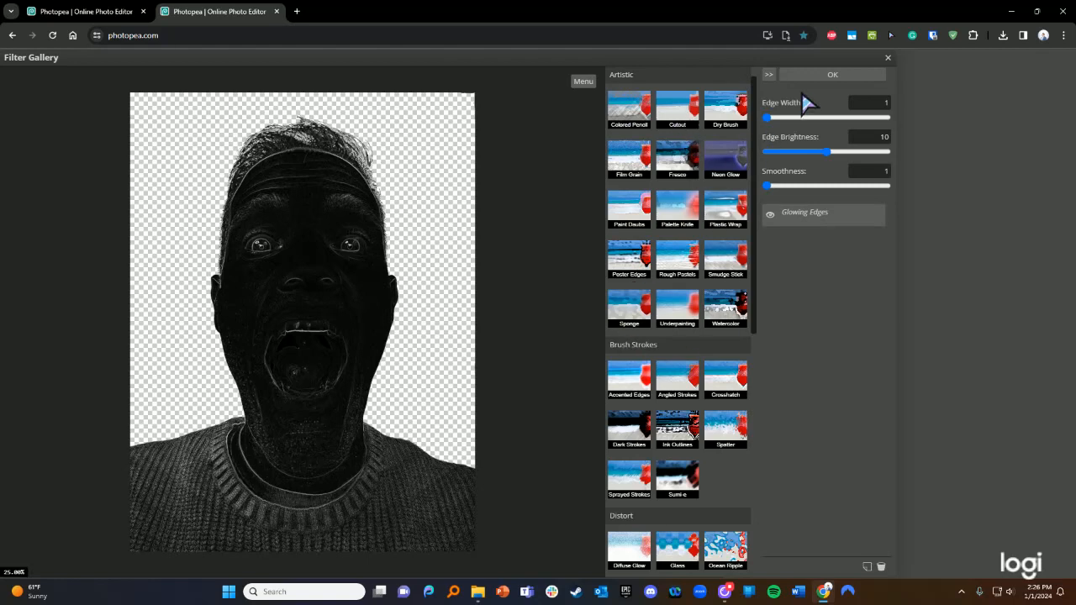
scroll(652, 172, down, 5)
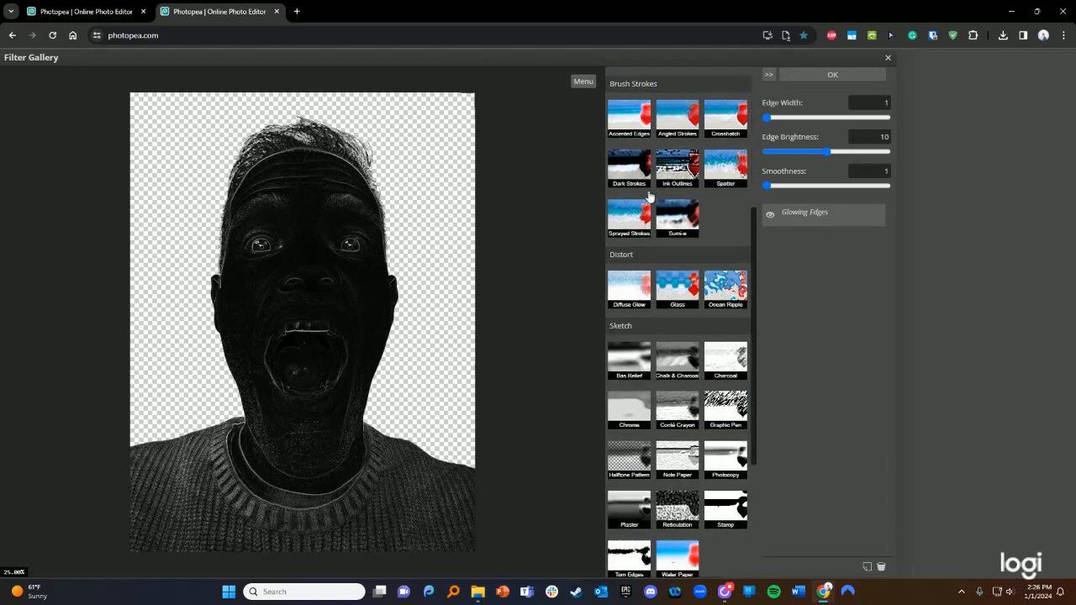
scroll(706, 280, down, 5)
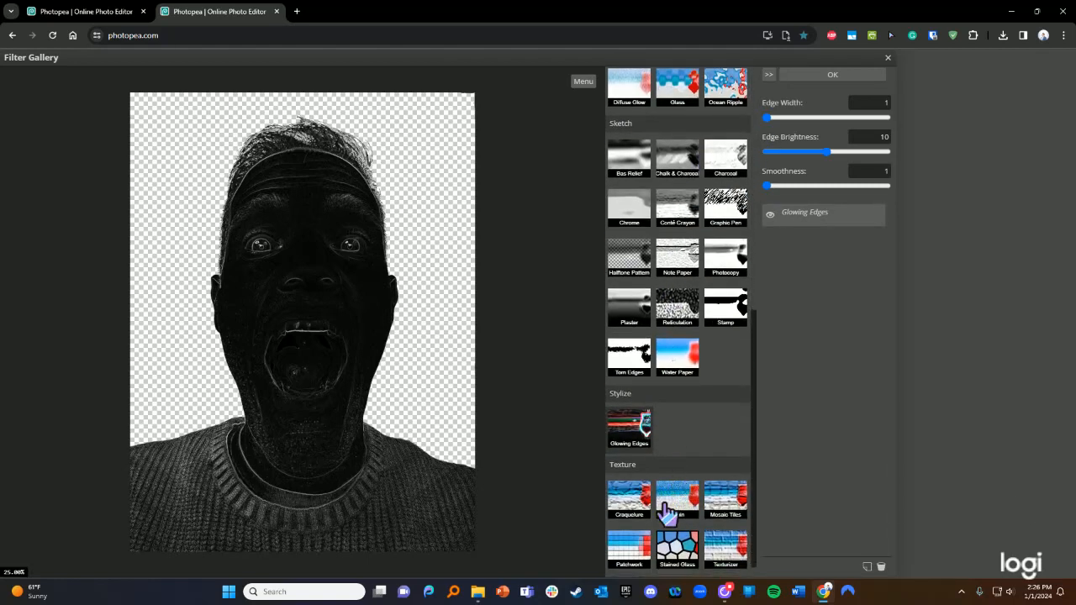
scroll(668, 471, up, 1)
scroll(668, 443, up, 2)
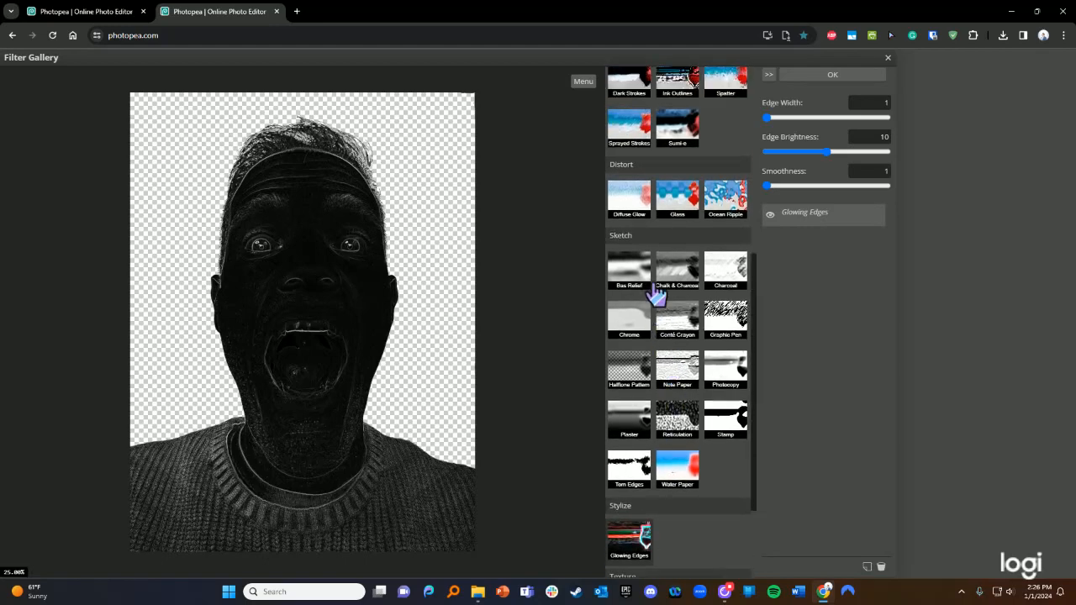
scroll(659, 299, up, 2)
scroll(664, 307, up, 2)
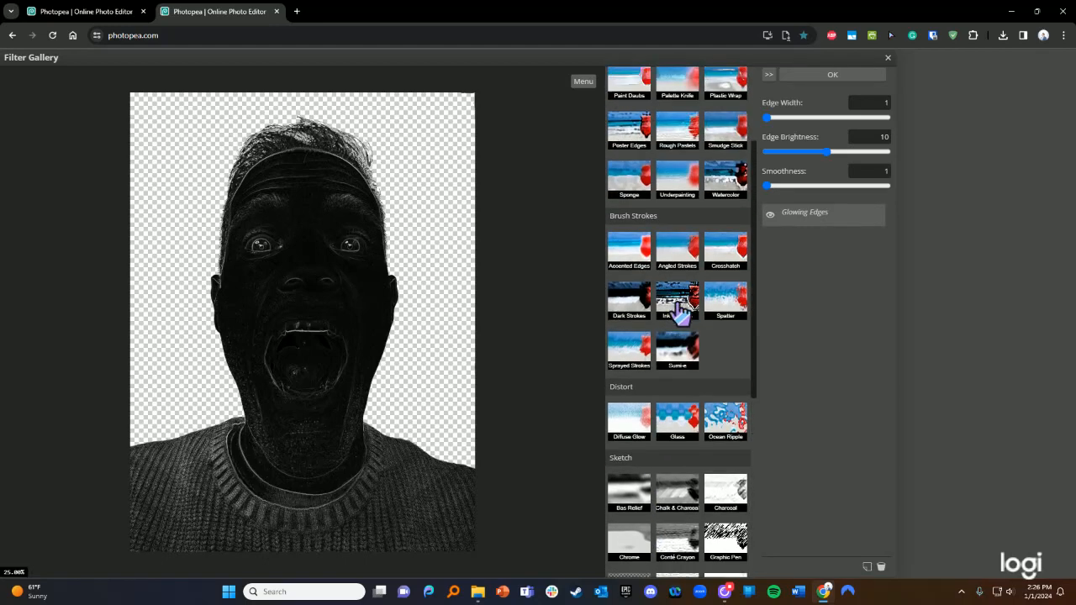
scroll(690, 286, up, 1)
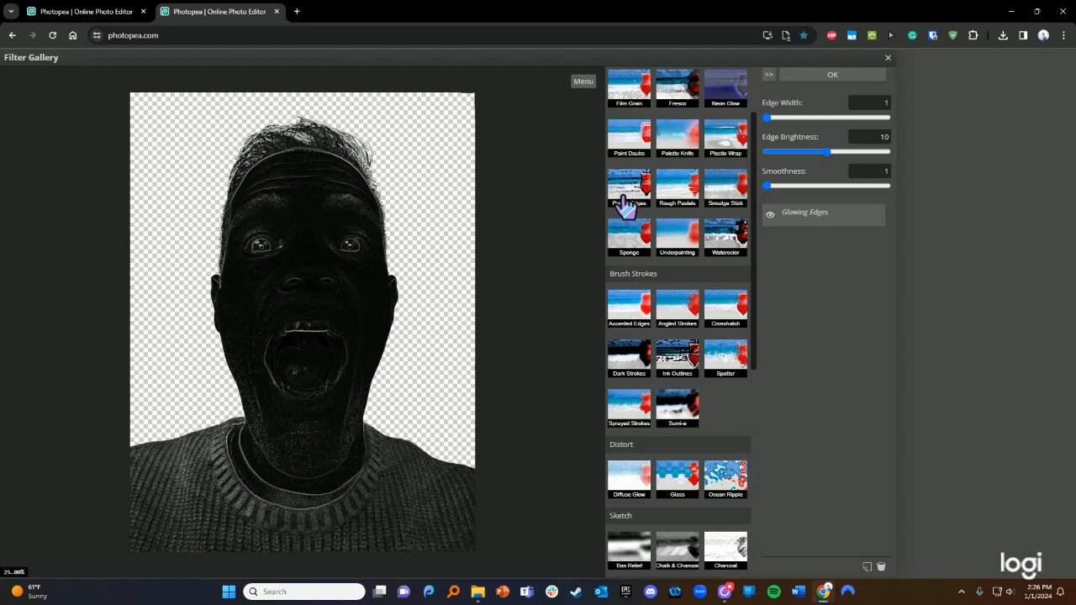
scroll(630, 218, up, 1)
click(630, 267)
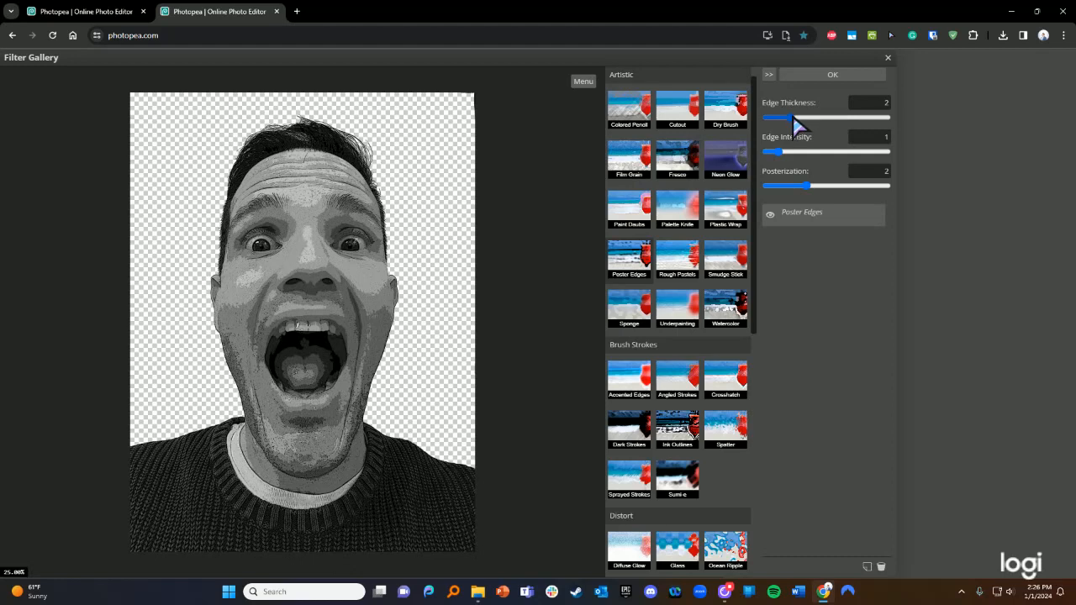
- Try Poster Edges Edge Thickness up to 10, then settle on thickness 1 and Edge Intensity 0
drag(795, 122, 826, 119)
click(878, 118)
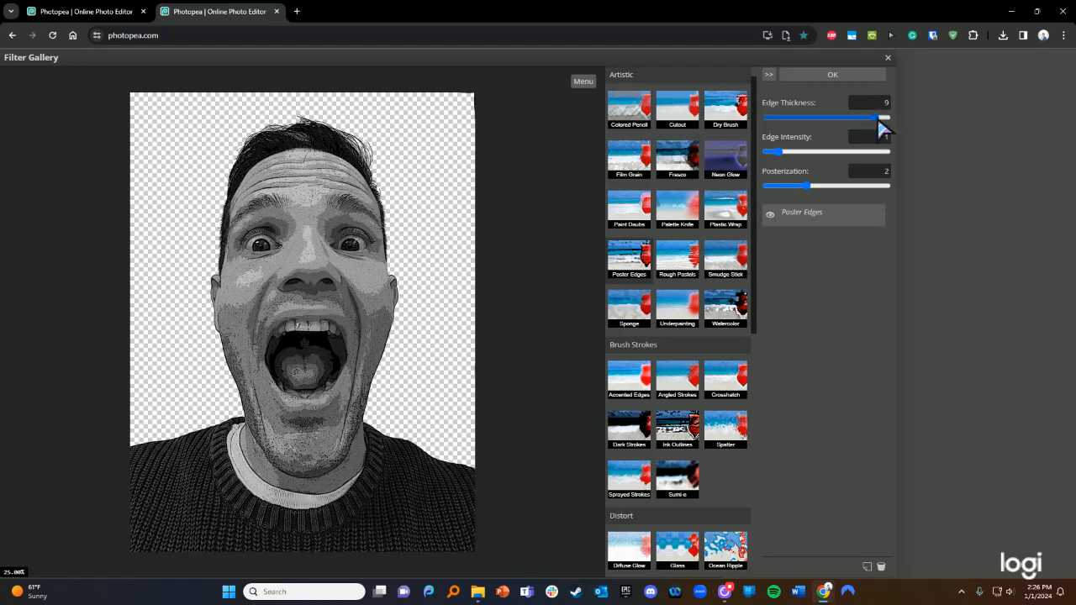
click(879, 103)
text(10)
drag(875, 118, 783, 122)
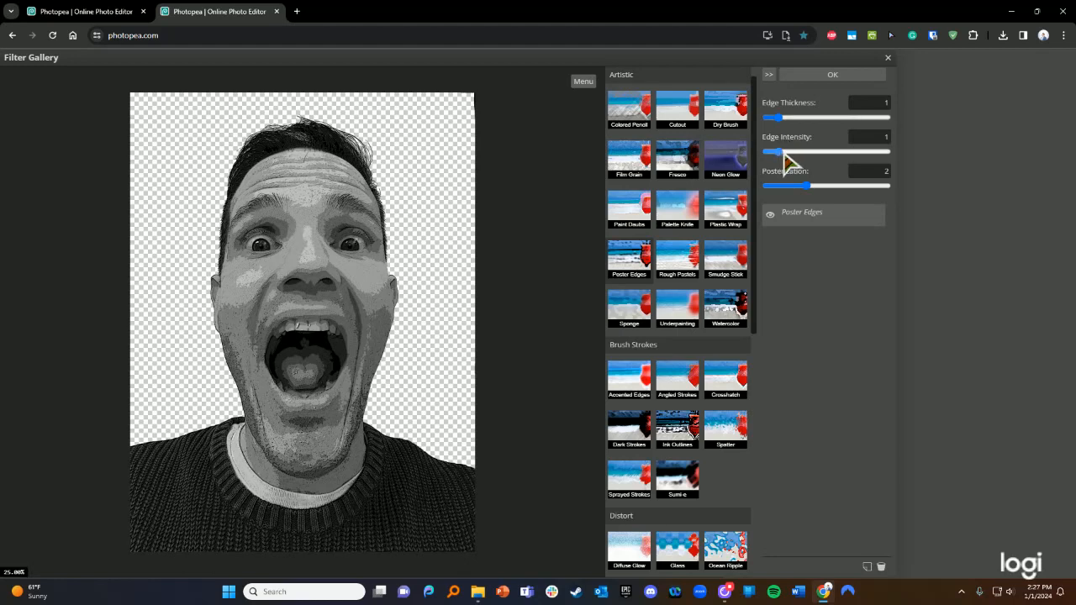
drag(785, 155, 816, 156)
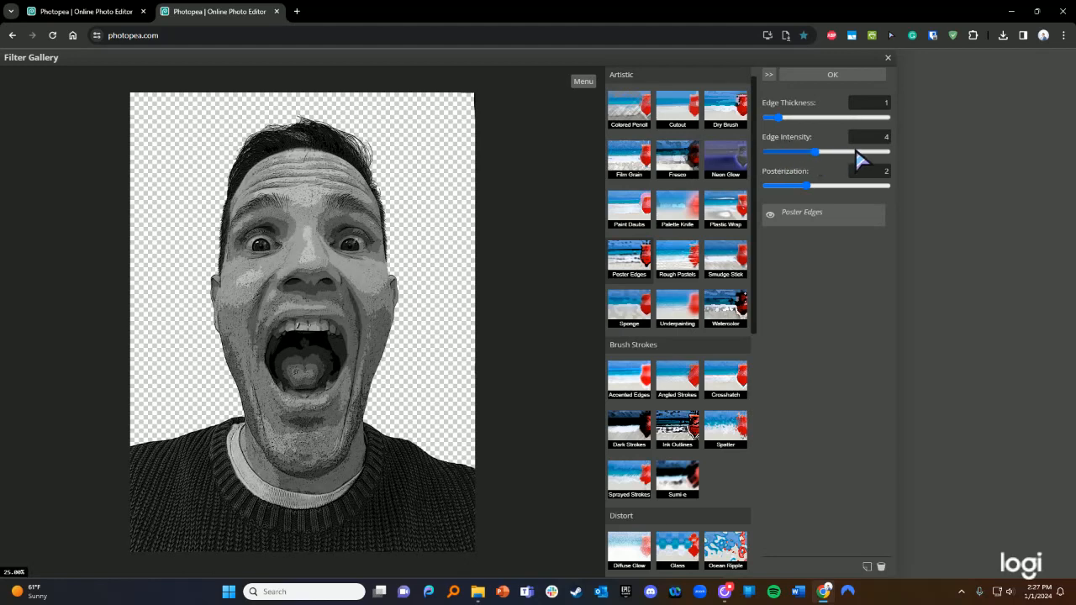
click(858, 152)
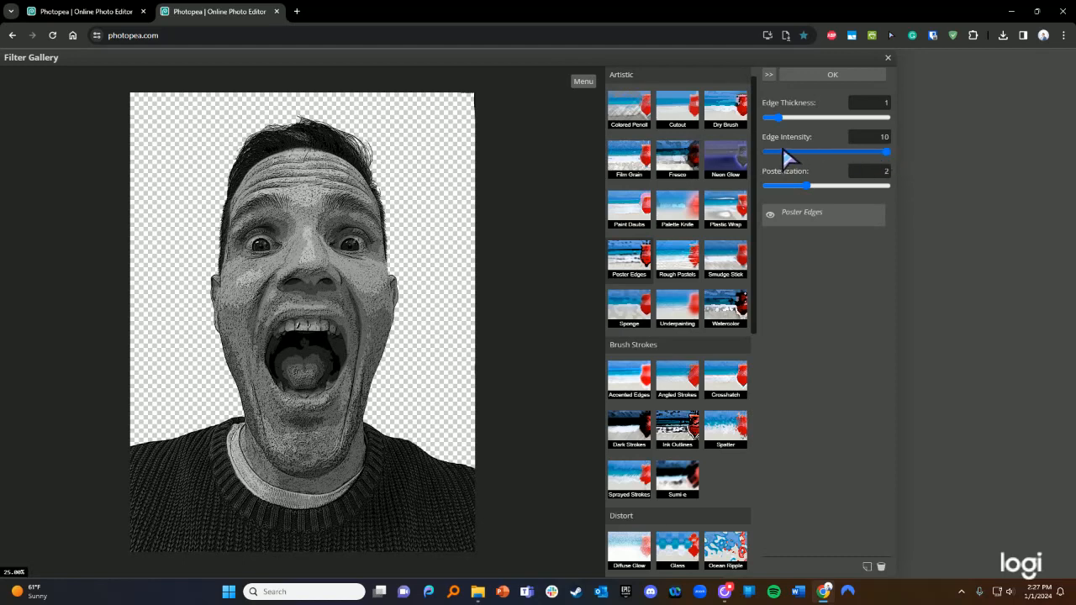
drag(784, 153, 761, 147)
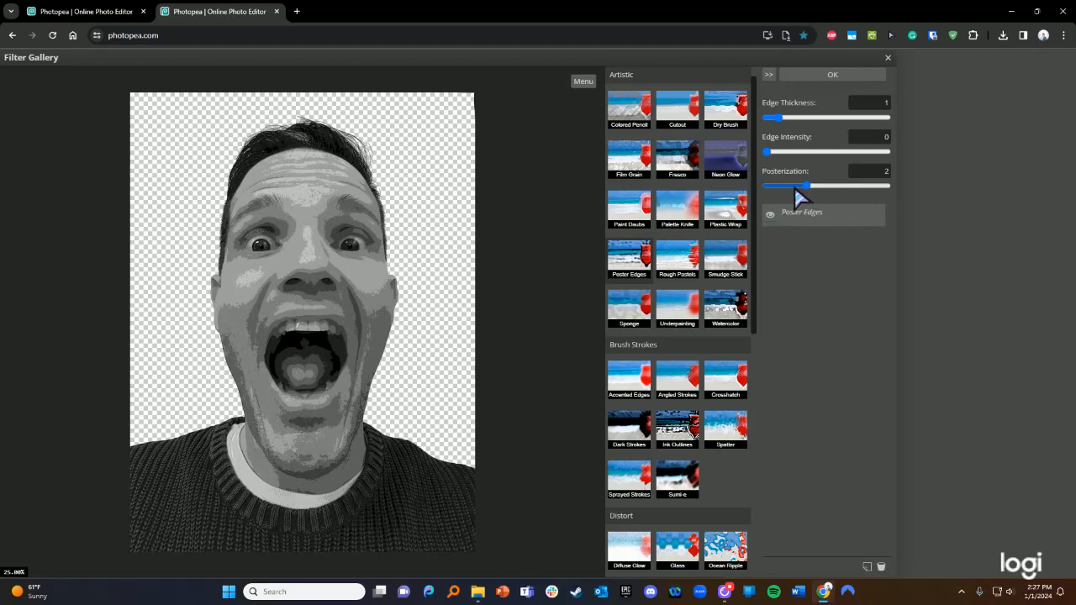
- Briefly preview Cutout with 3 tone levels and the lowest edge simplicity
click(682, 123)
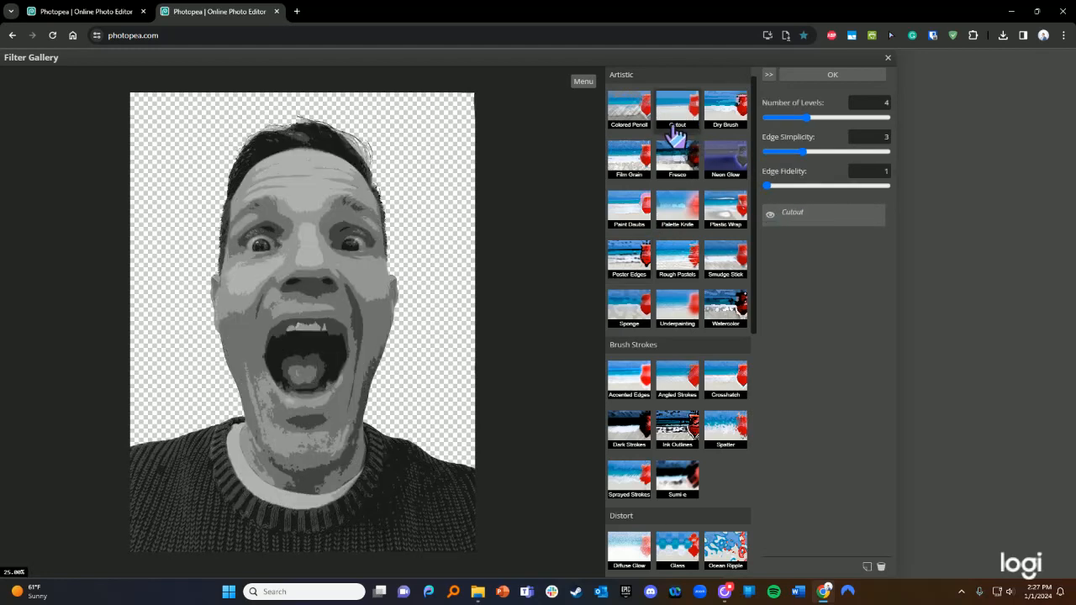
drag(801, 120, 783, 126)
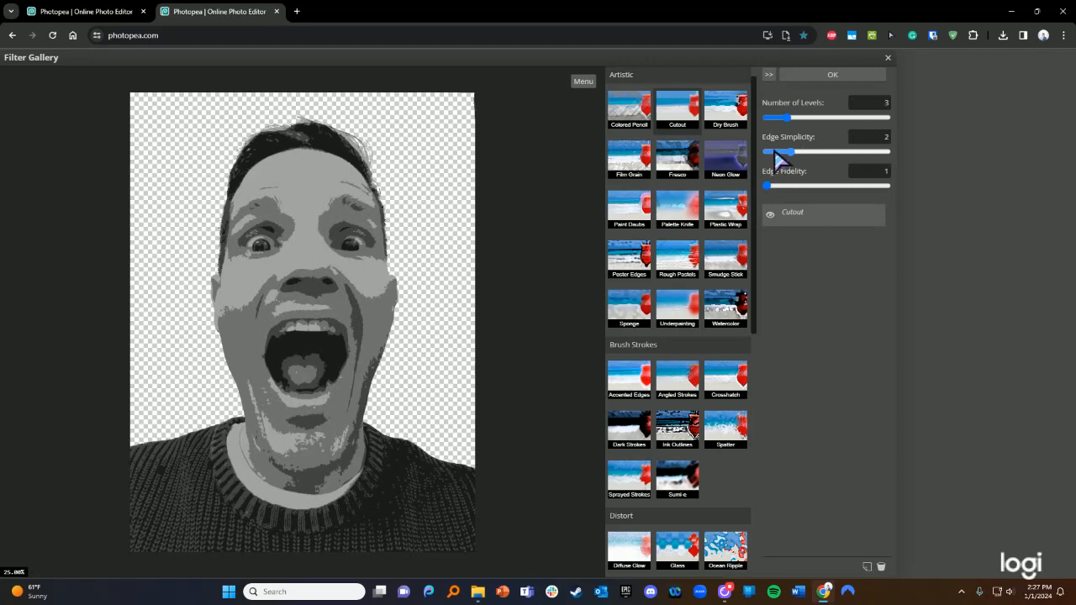
drag(778, 156, 772, 183)
- Back in Poster Edges, test Posterization 0–3 with Edge Intensity 0, settling on Posterization 1
click(632, 263)
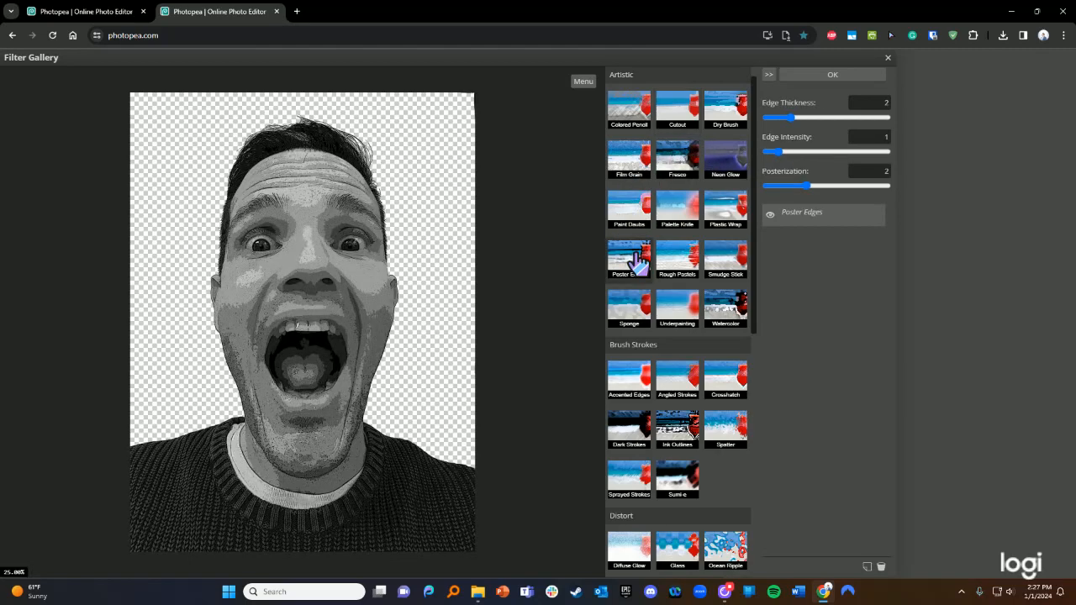
click(787, 186)
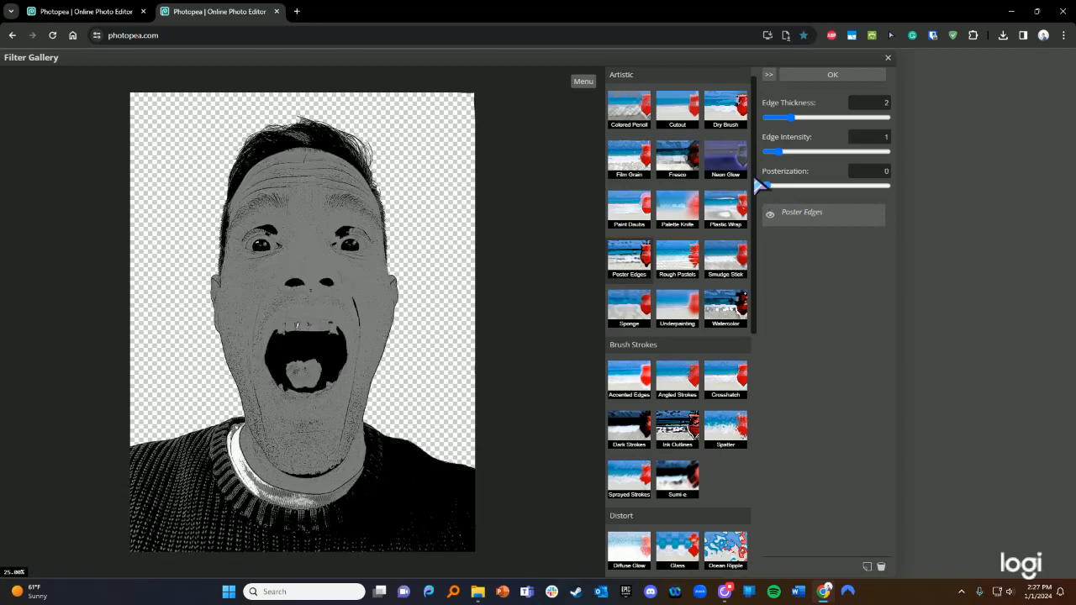
click(803, 186)
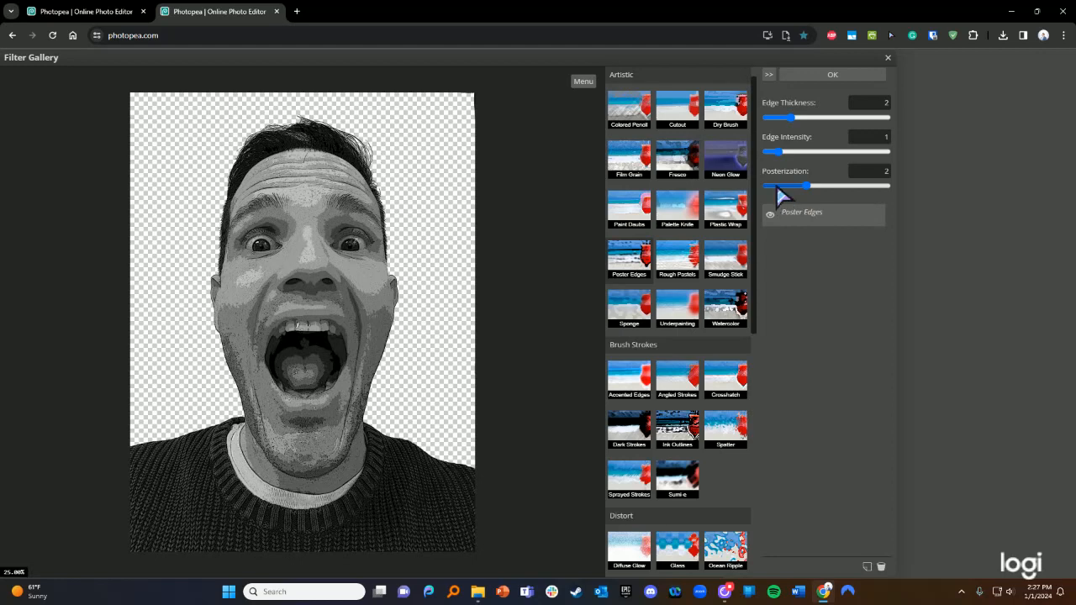
click(776, 187)
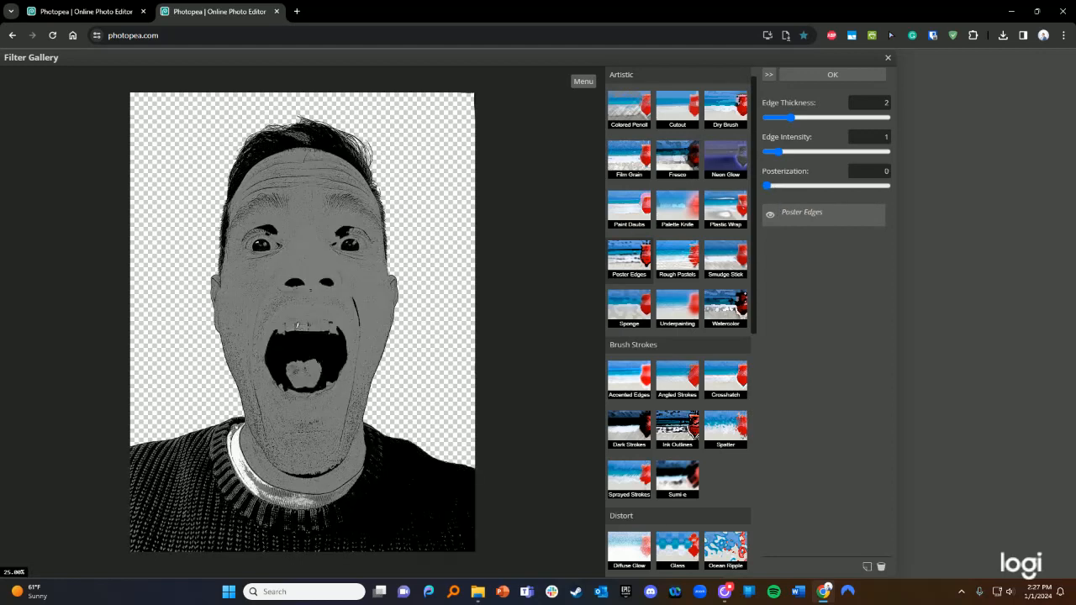
click(778, 187)
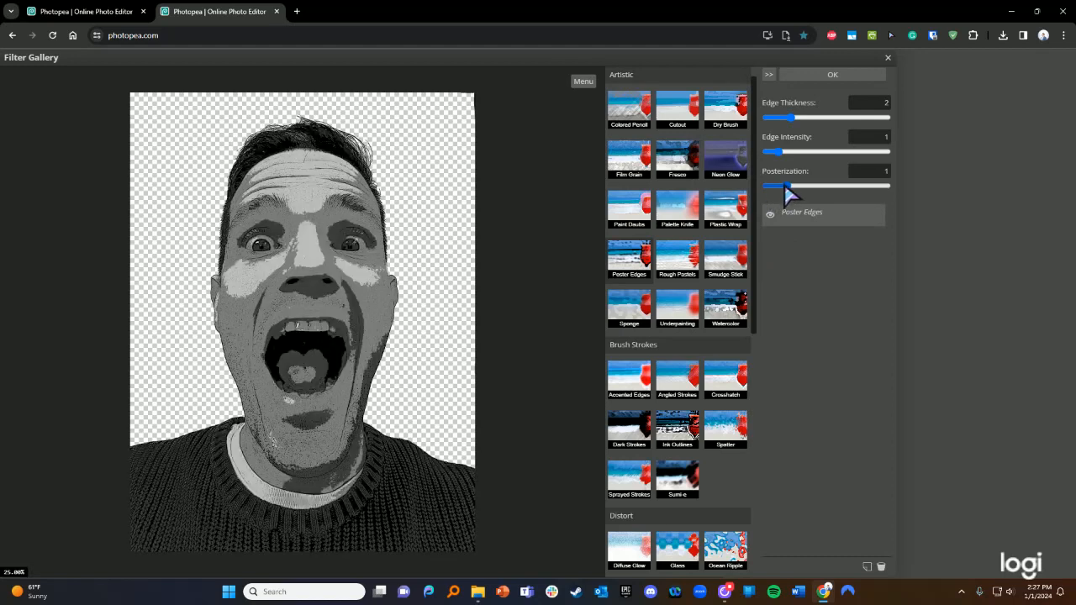
drag(785, 184, 806, 199)
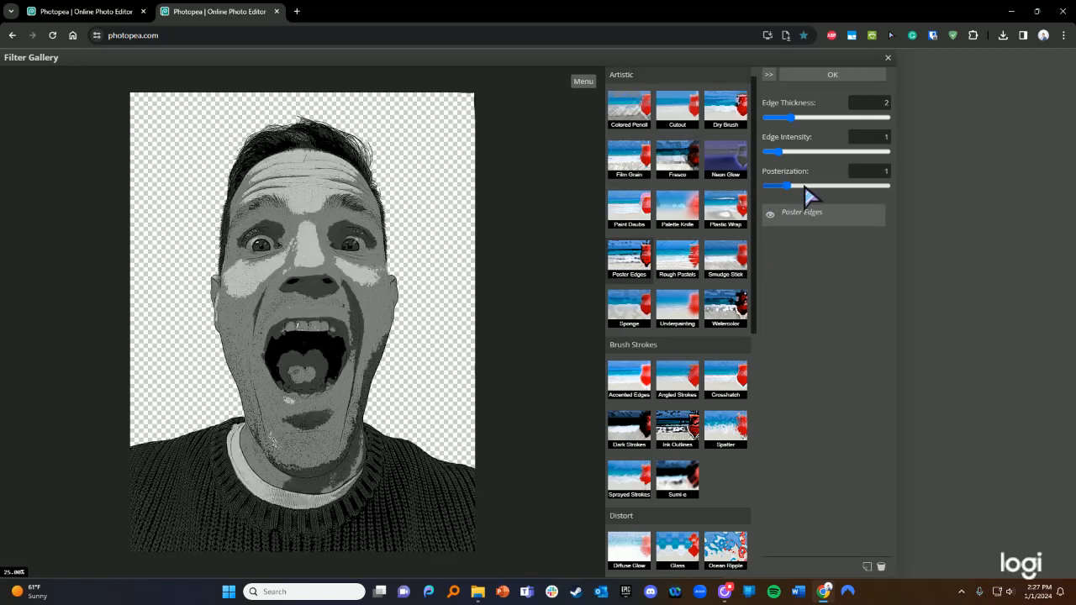
click(767, 152)
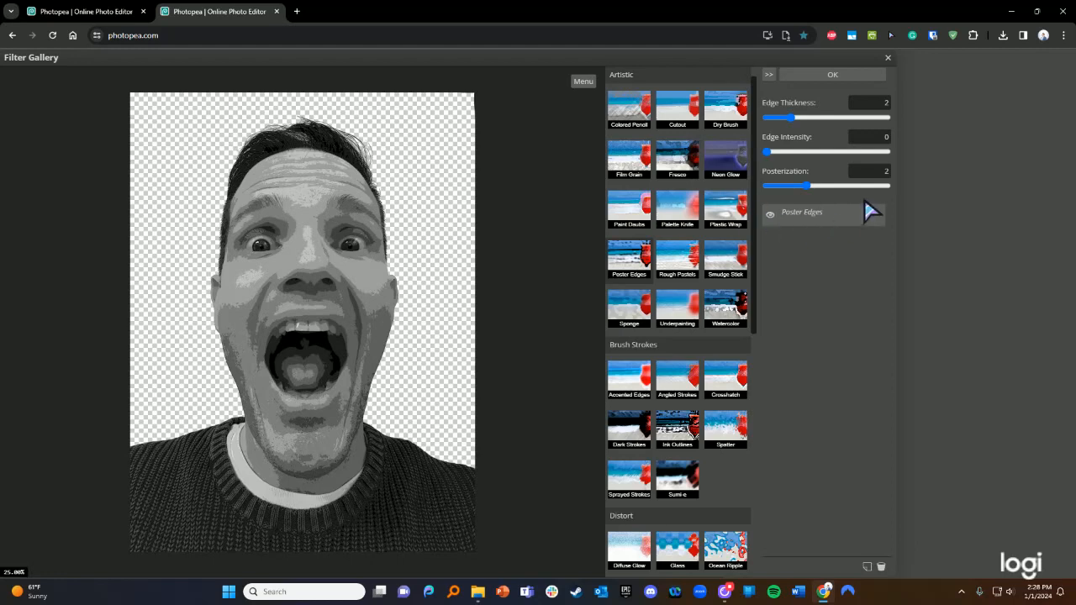
click(828, 186)
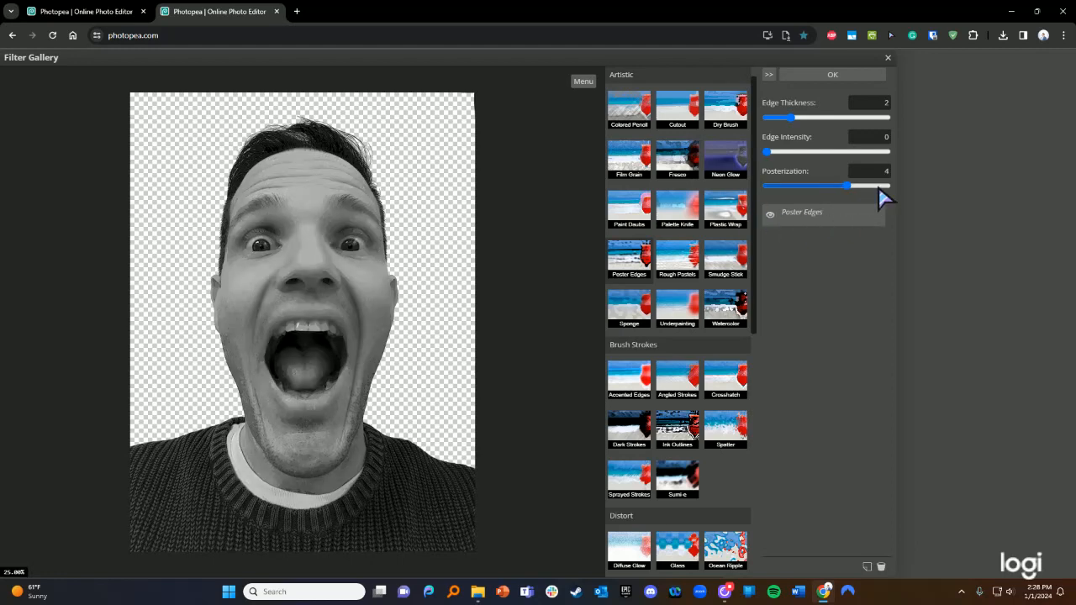
click(794, 186)
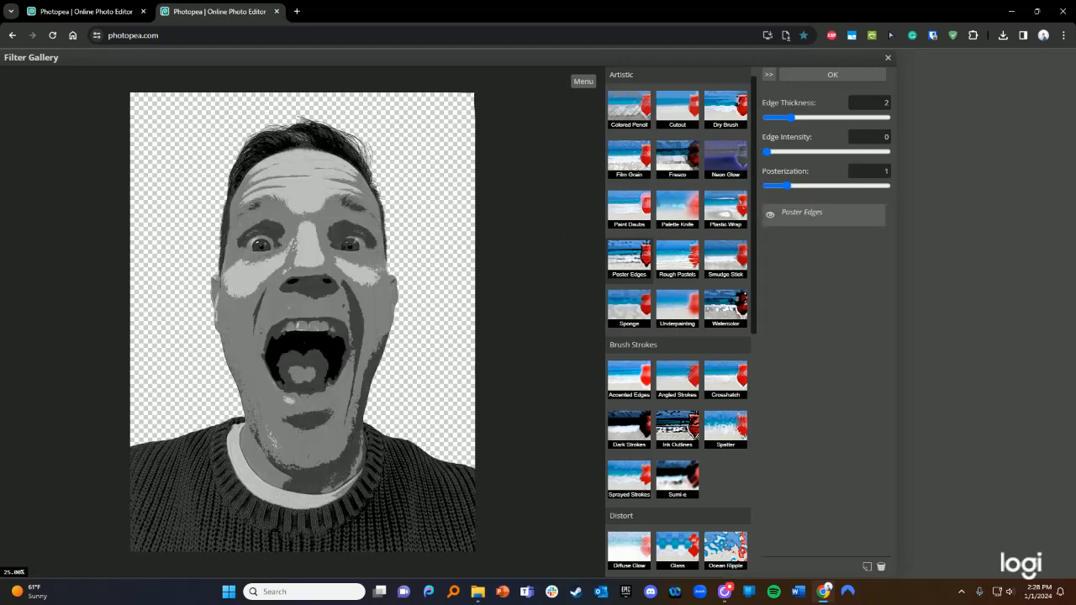
click(799, 187)
click(789, 186)
- Remove the poster edge outlines with Edge Thickness 0, then switch the preview to Cutout
click(775, 118)
click(771, 118)
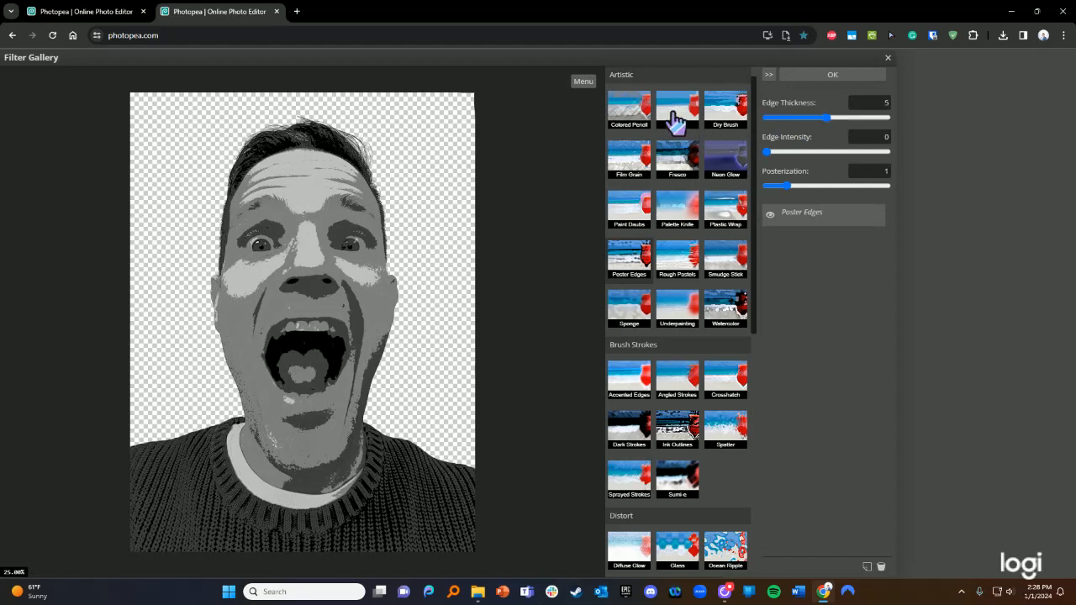
click(676, 118)
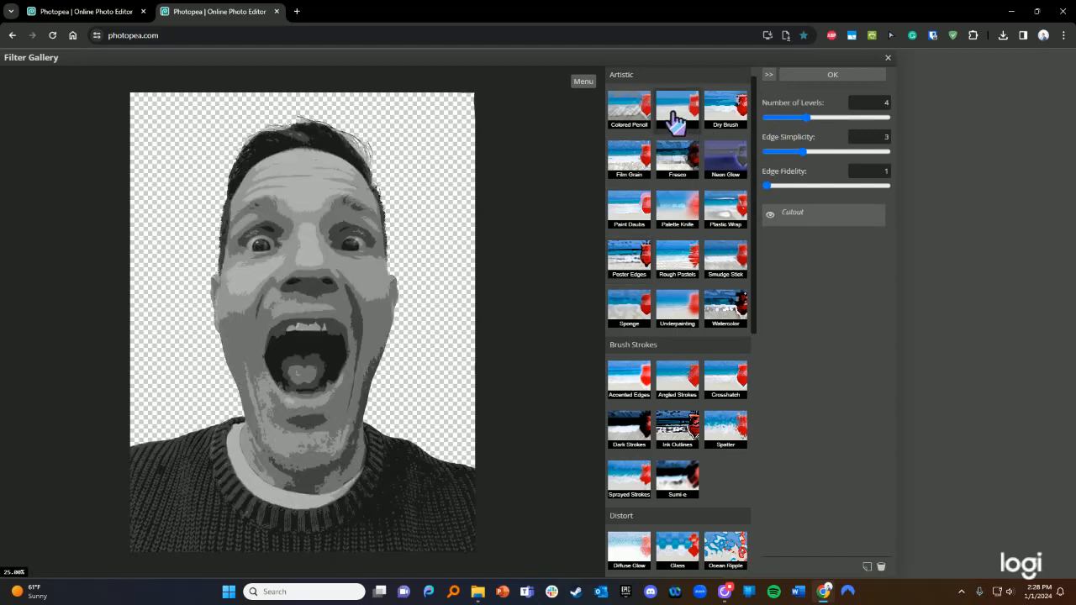
- Test Cutout Edge Simplicity values between 1 and 9
click(834, 152)
click(869, 153)
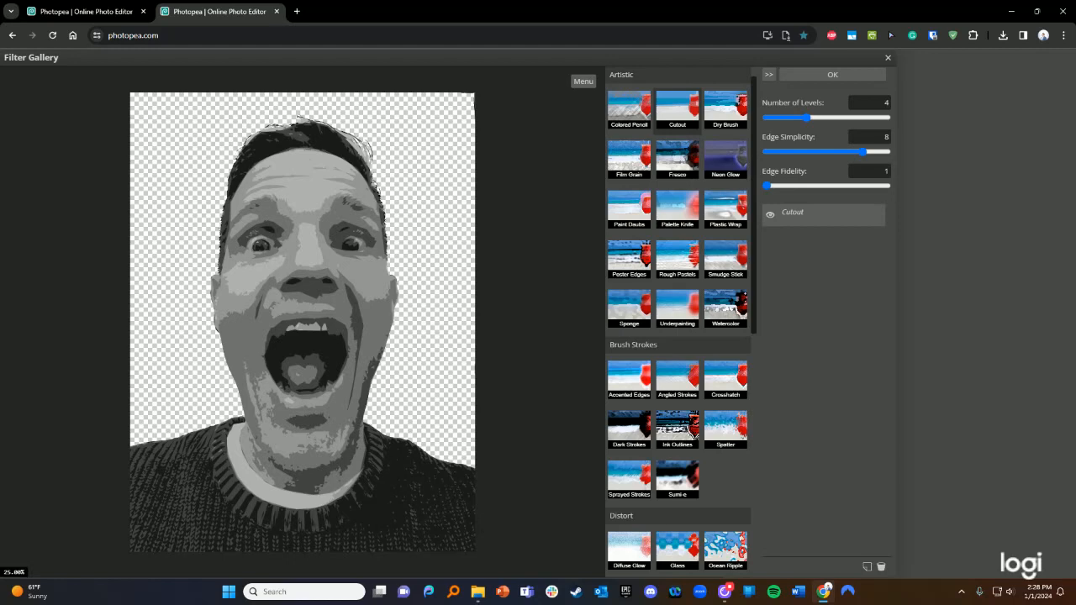
click(879, 152)
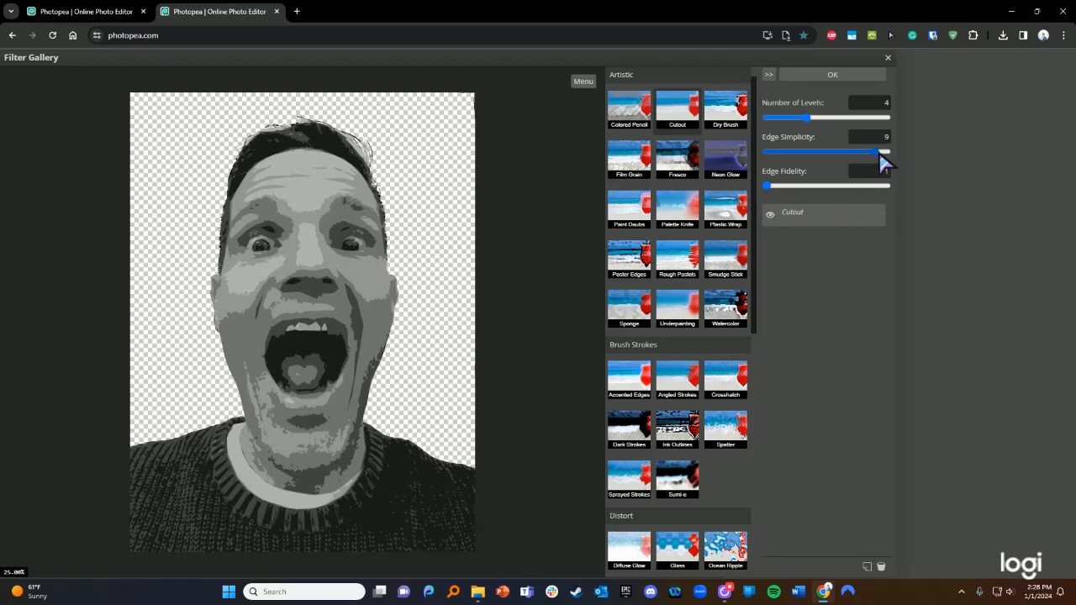
click(781, 152)
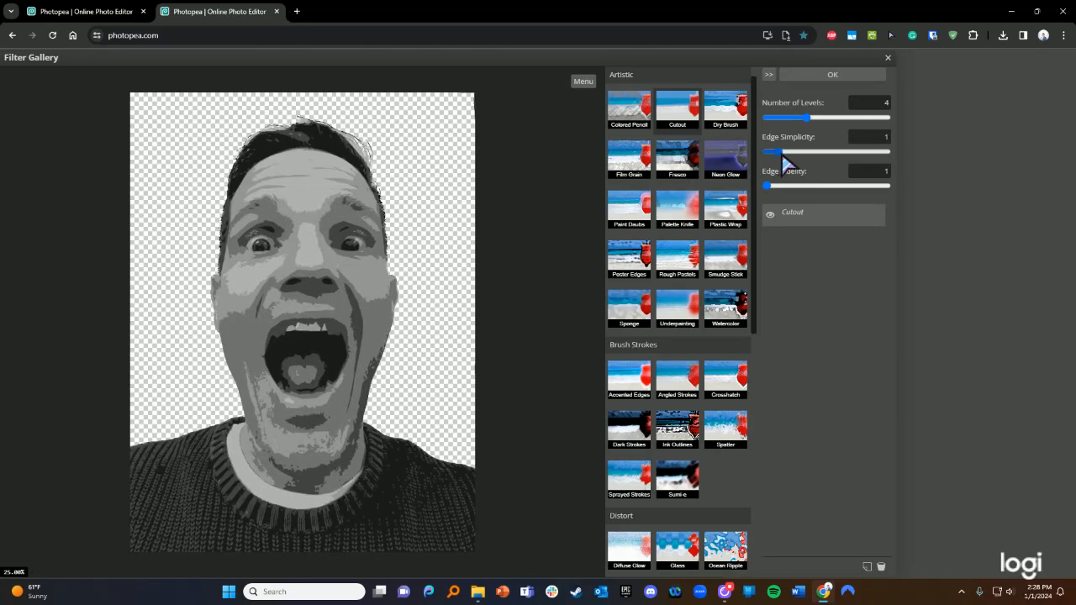
- Try Cutout Number of Levels values between 2 and 6
click(849, 119)
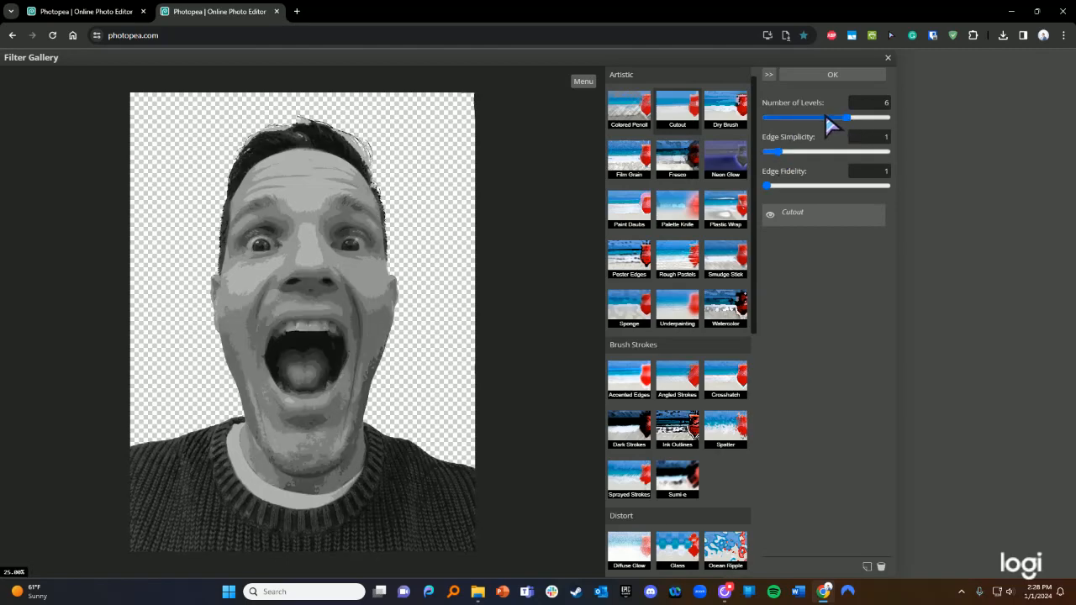
click(824, 118)
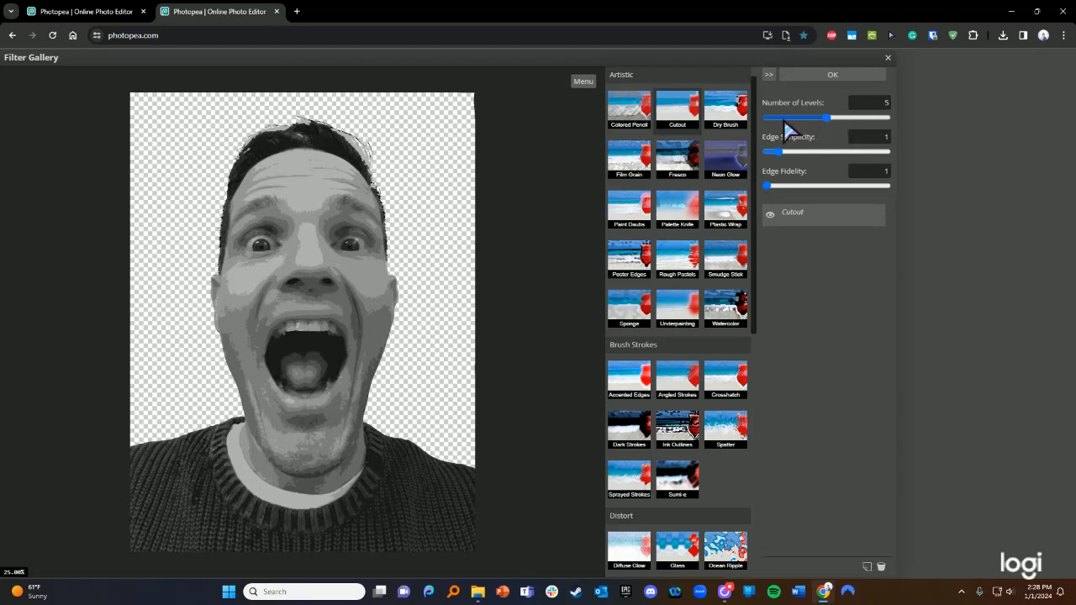
click(783, 118)
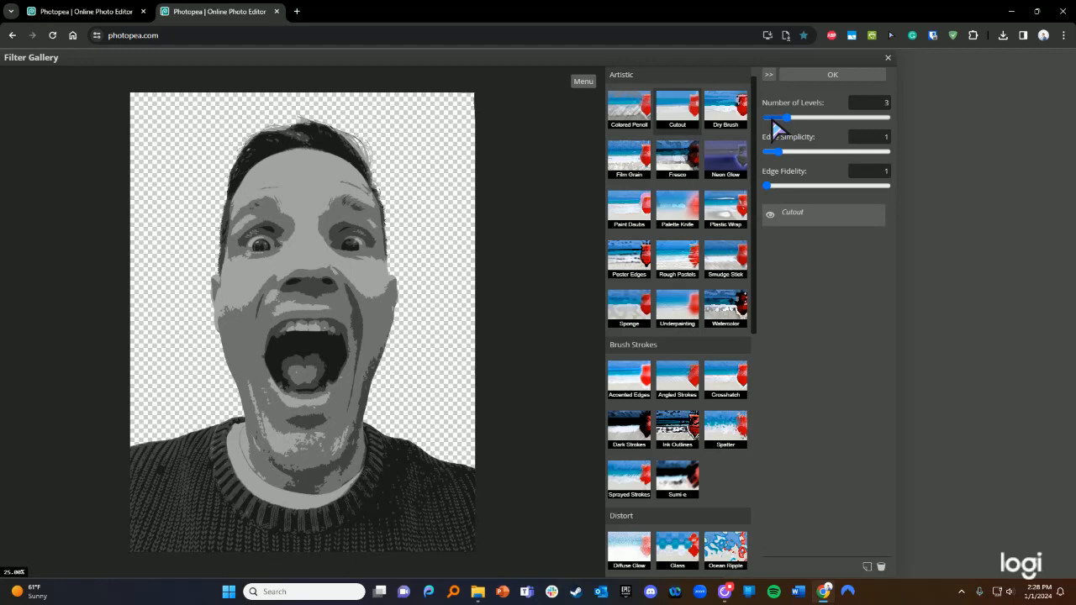
drag(772, 119, 768, 121)
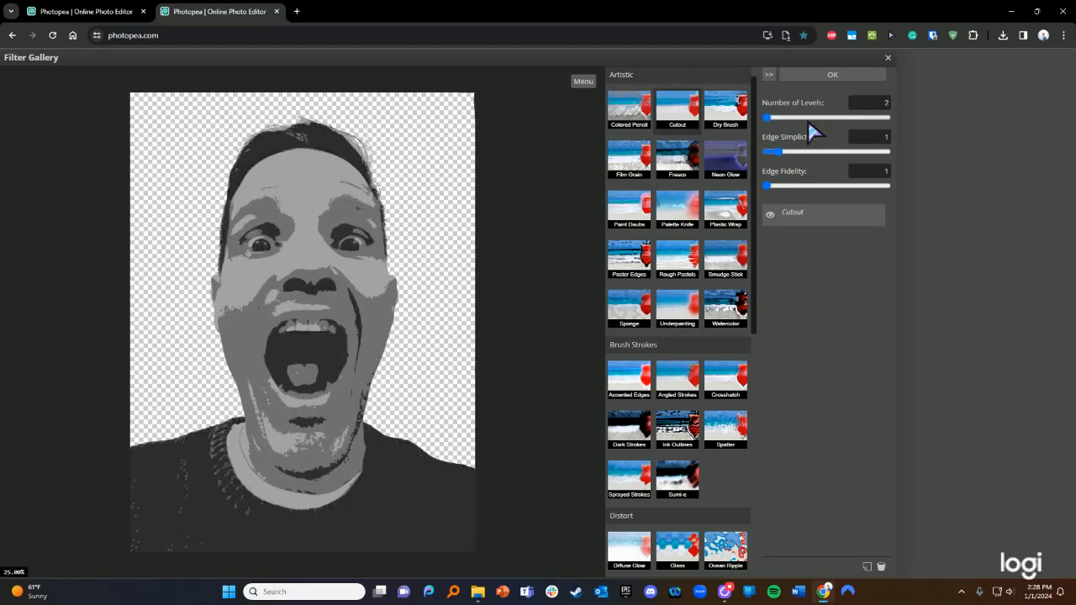
click(804, 118)
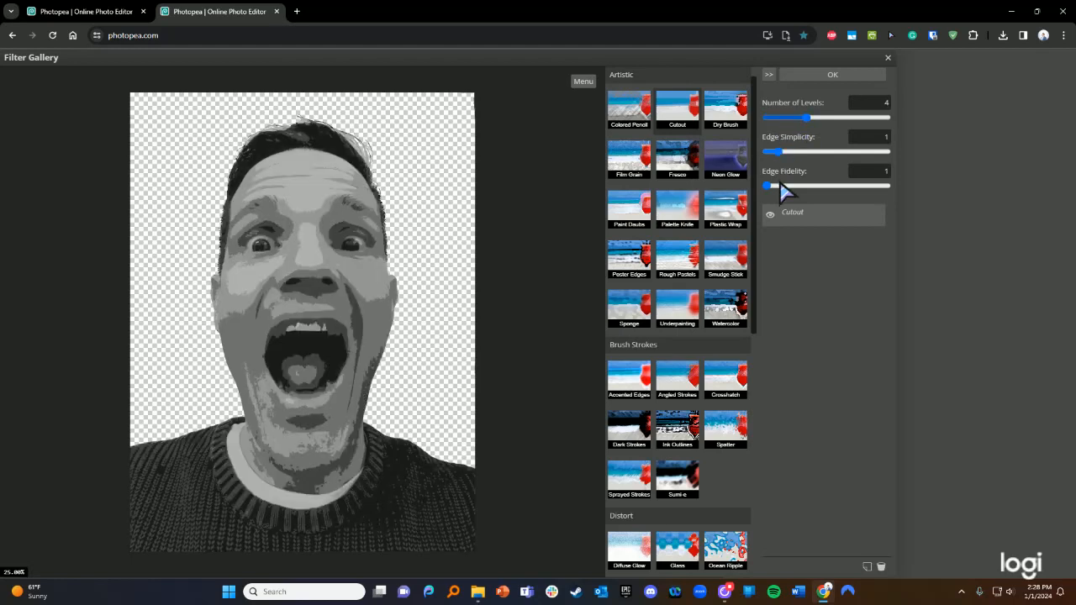
click(787, 118)
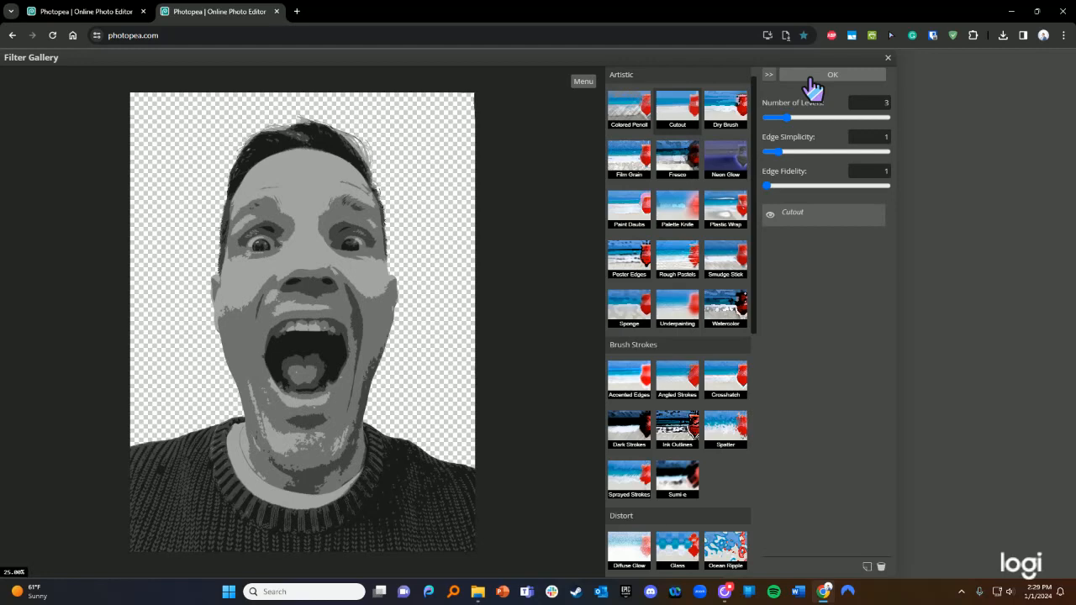
- Apply the Cutout filter with 4 levels, edge simplicity 3 and edge fidelity 1
click(787, 152)
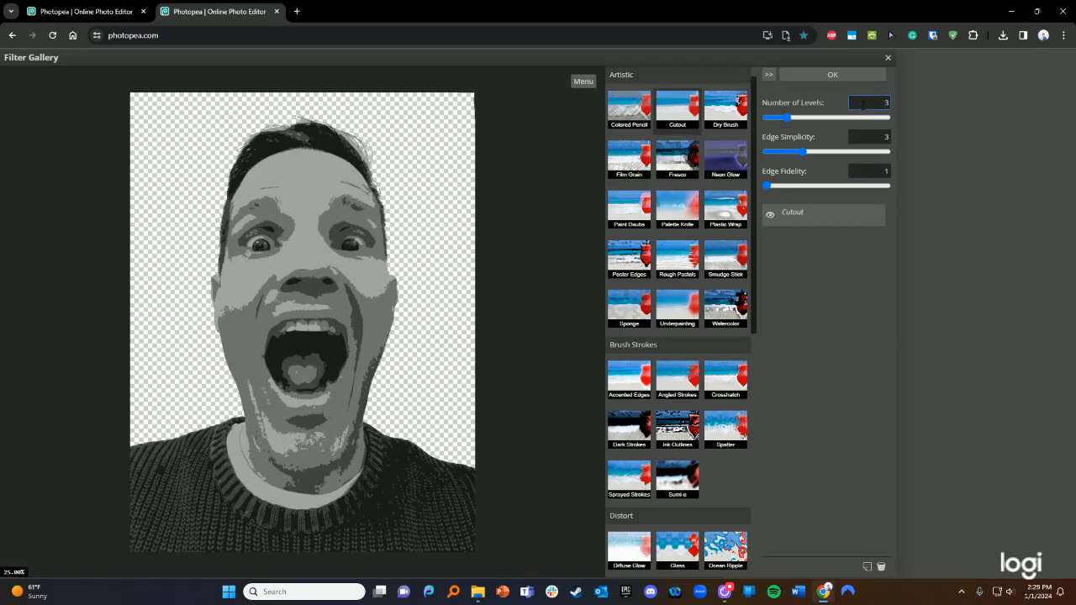
scroll(863, 105, up, 1)
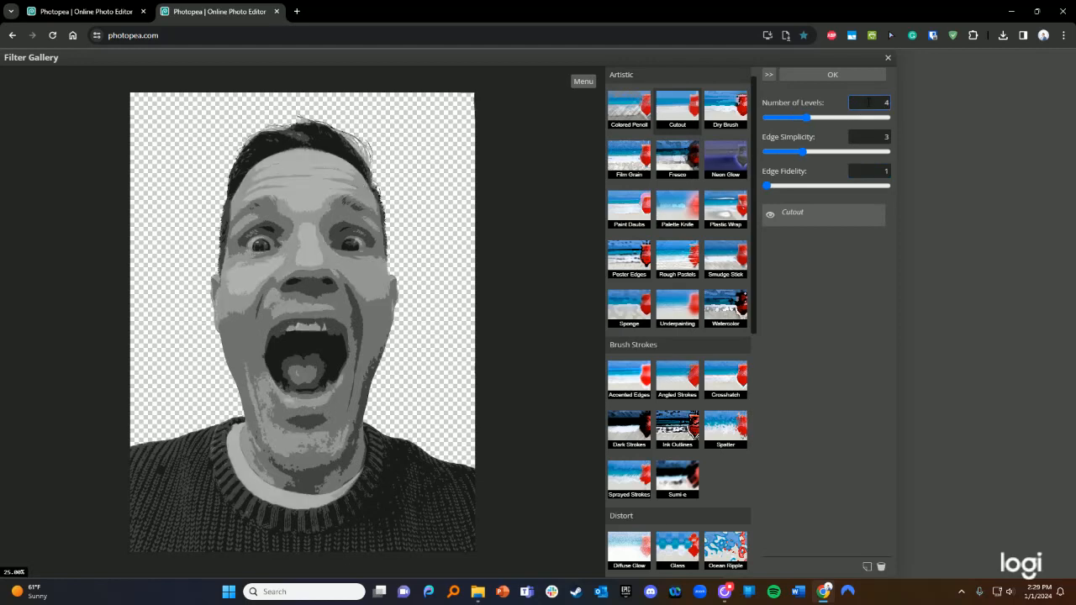
scroll(868, 101, up, 1)
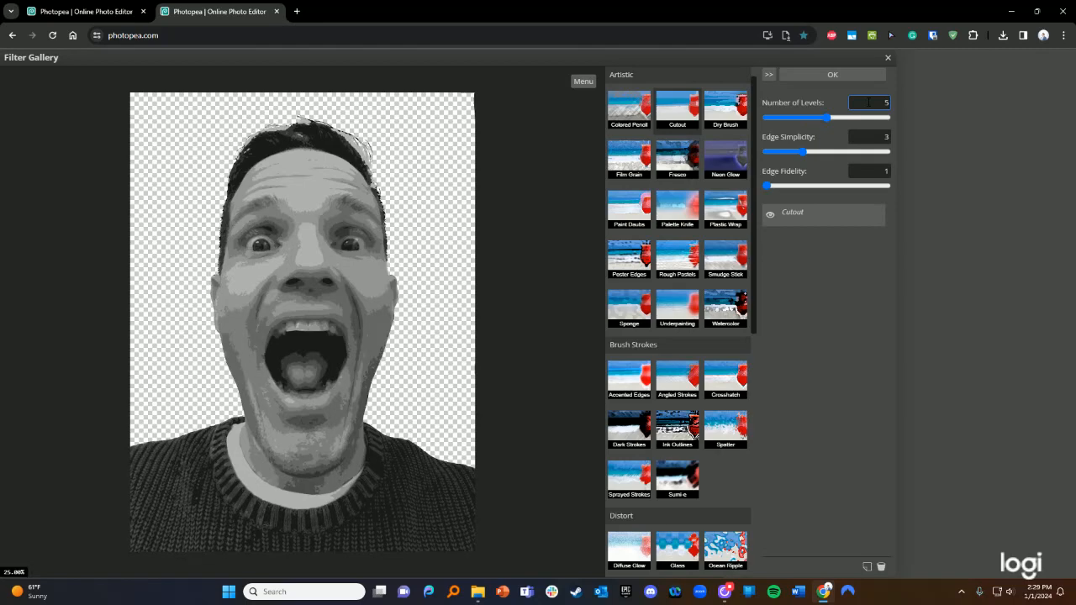
scroll(869, 102, down, 1)
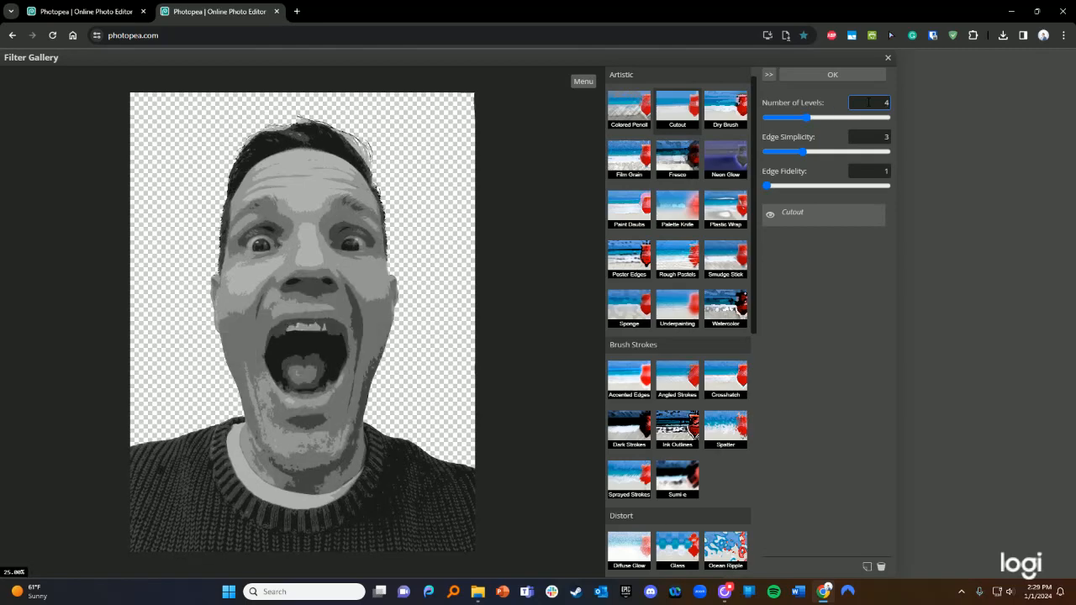
scroll(868, 101, down, 1)
scroll(868, 102, up, 1)
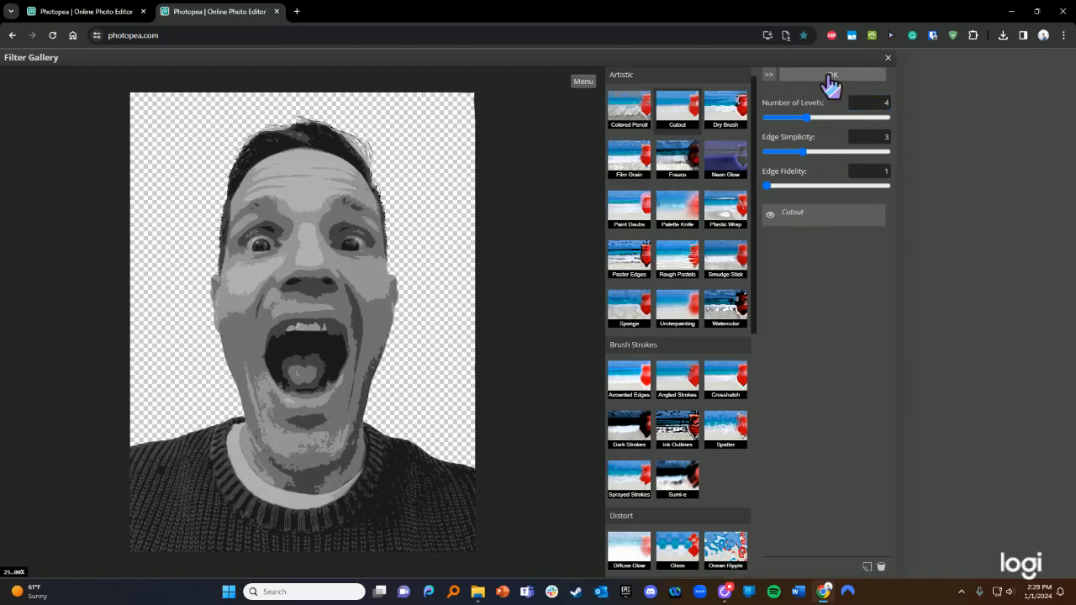
click(831, 77)
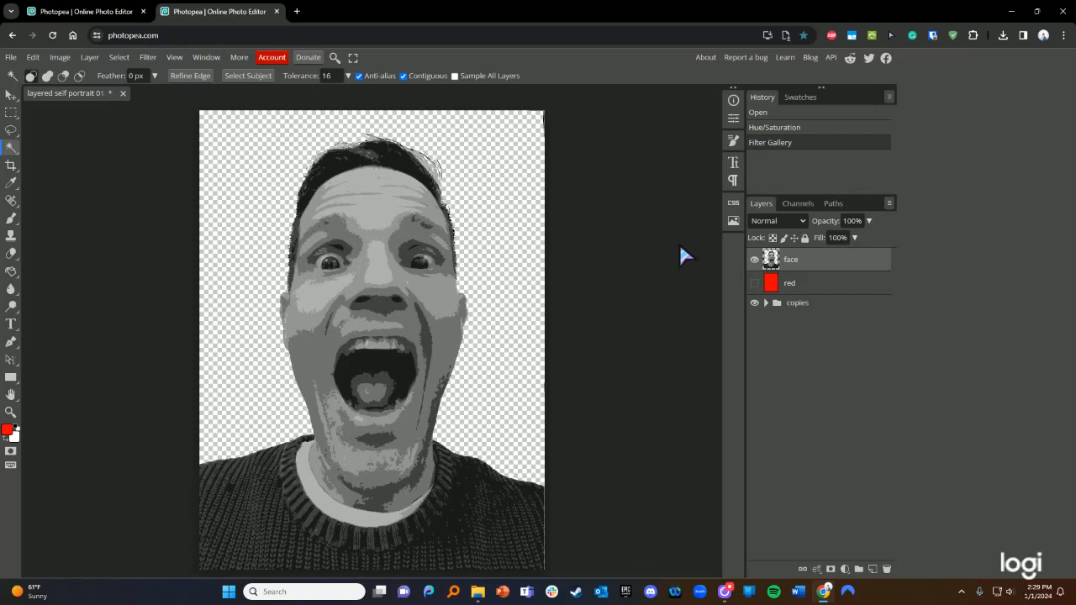
- Compare before/after, then duplicate the face layer as 'cutout copy' and move it into the copies group
click(800, 128)
click(803, 140)
right_click(811, 259)
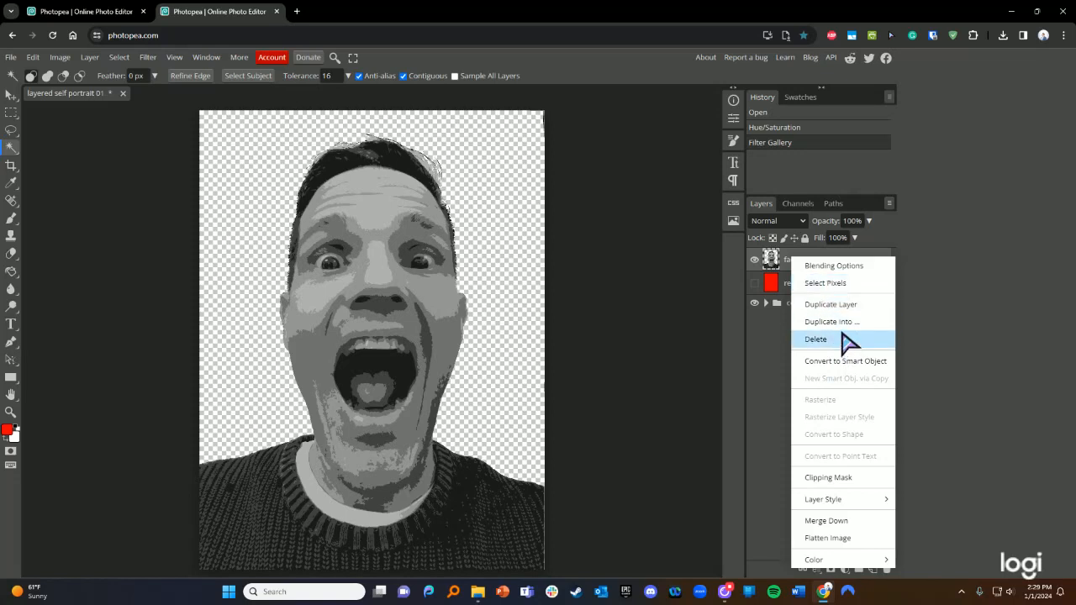
click(836, 304)
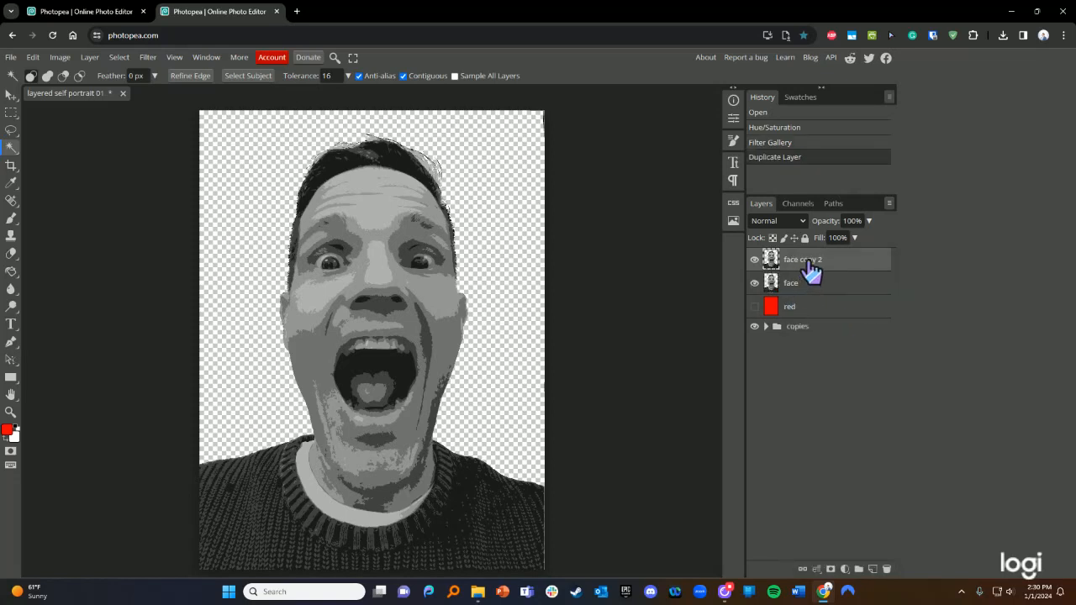
double_click(809, 260)
text(cutout)
key(Return)
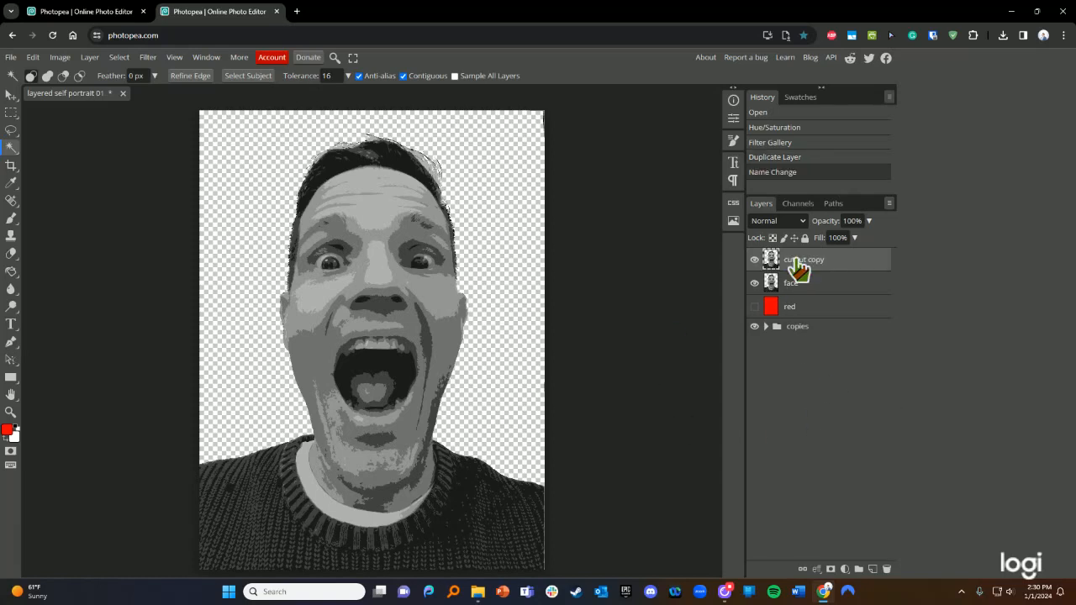
drag(797, 268, 794, 326)
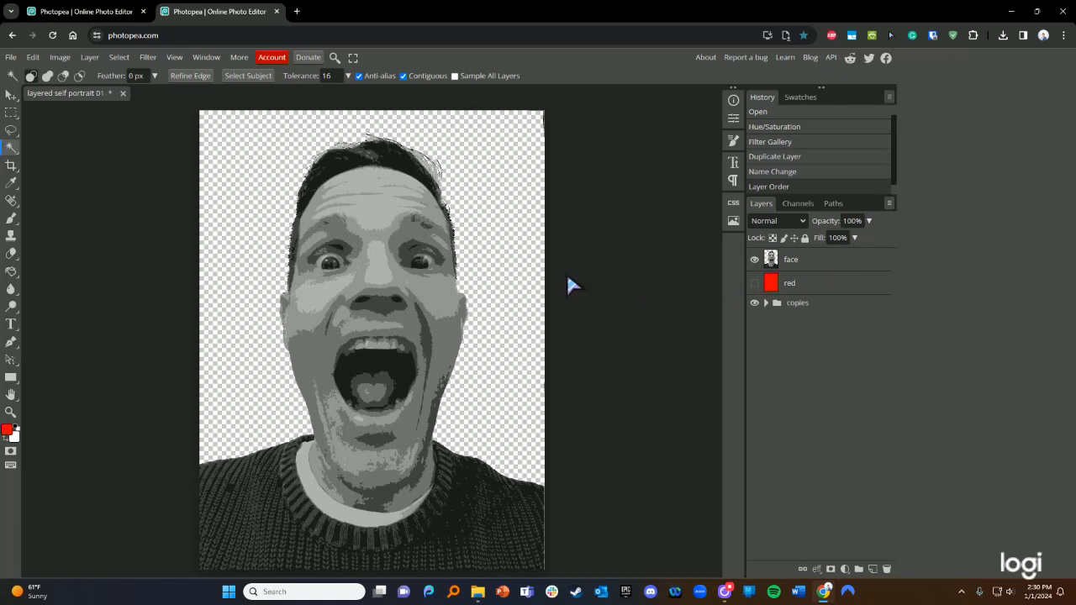
- Try Brightness/Contrast at brightness 63 and contrast 68, then cancel without applying
click(64, 56)
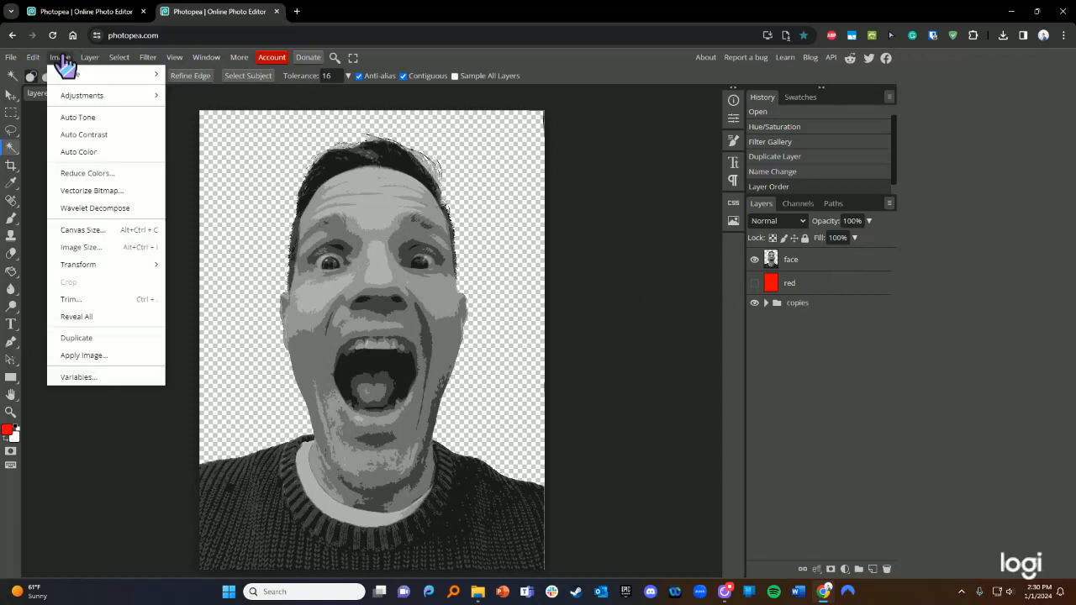
mouse_move(139, 101)
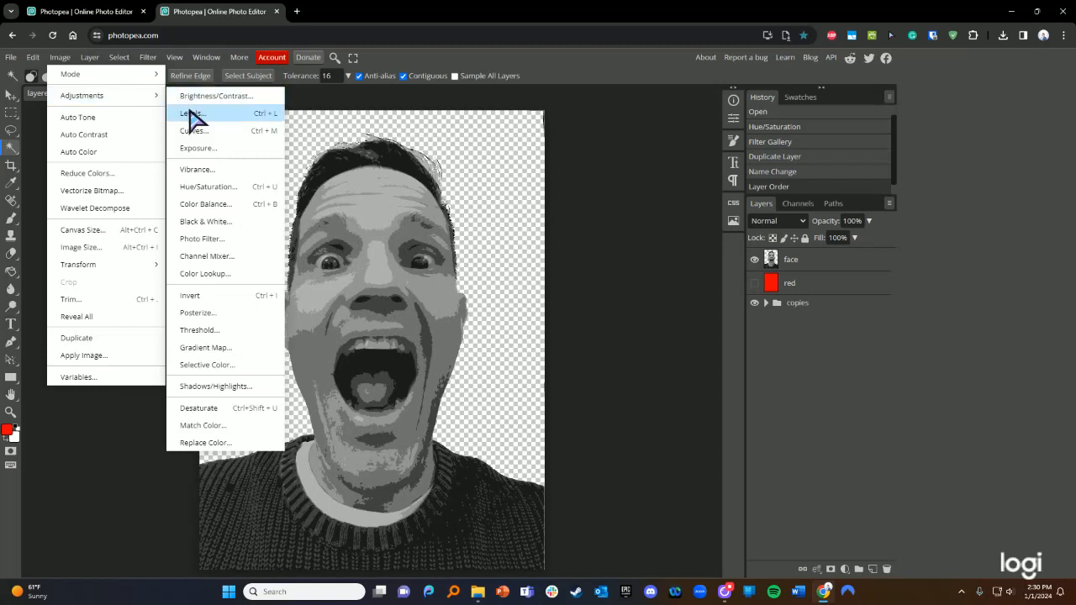
click(199, 97)
drag(179, 181, 120, 173)
drag(179, 215, 193, 233)
click(798, 268)
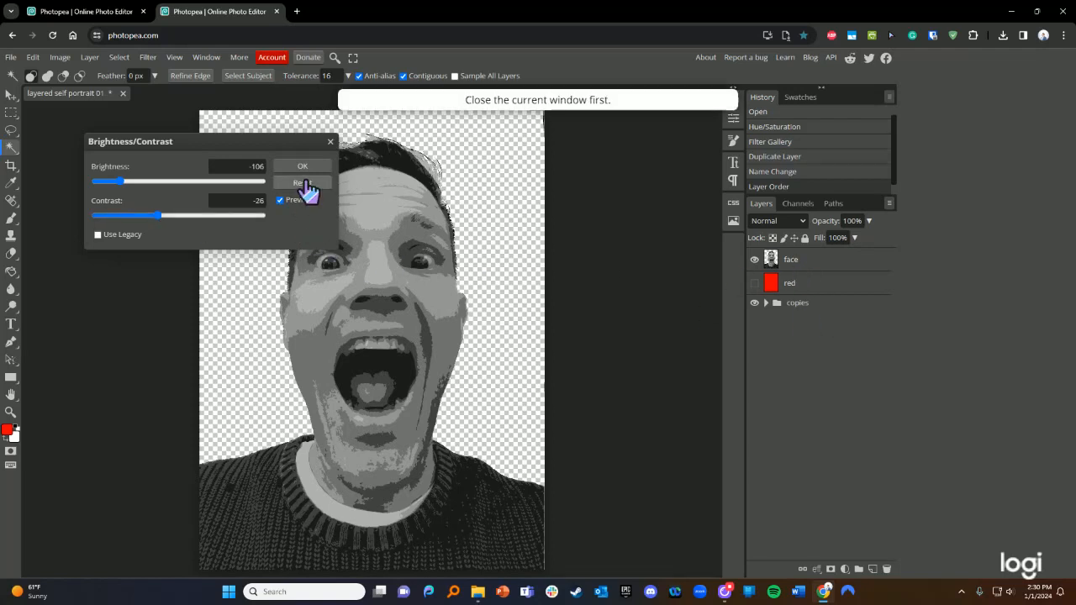
click(305, 182)
click(331, 142)
- With the face layer active, apply Brightness/Contrast at brightness 6 and contrast 100
click(824, 258)
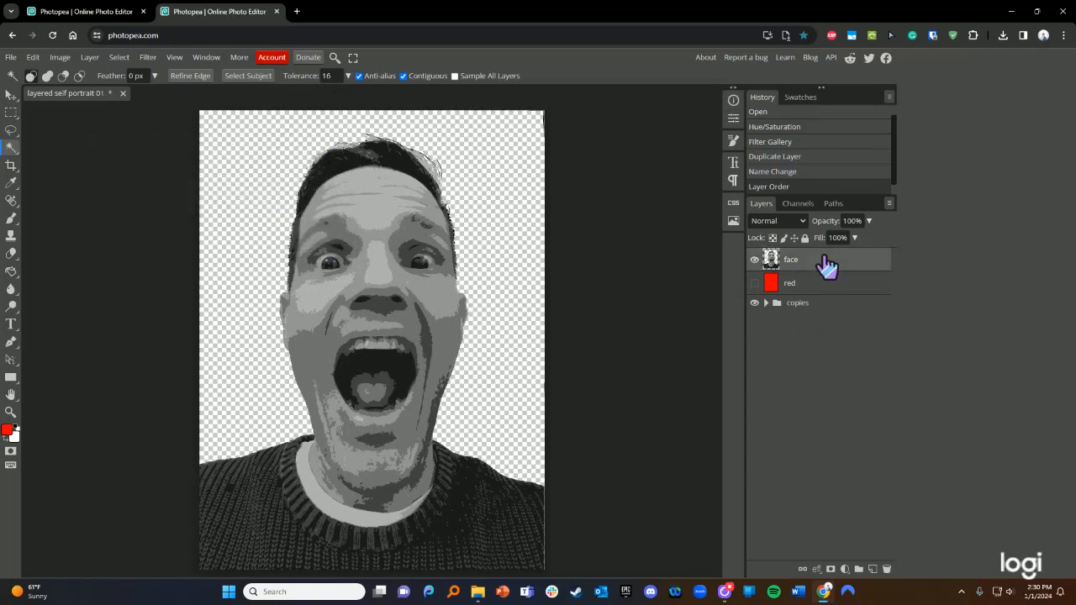
click(59, 58)
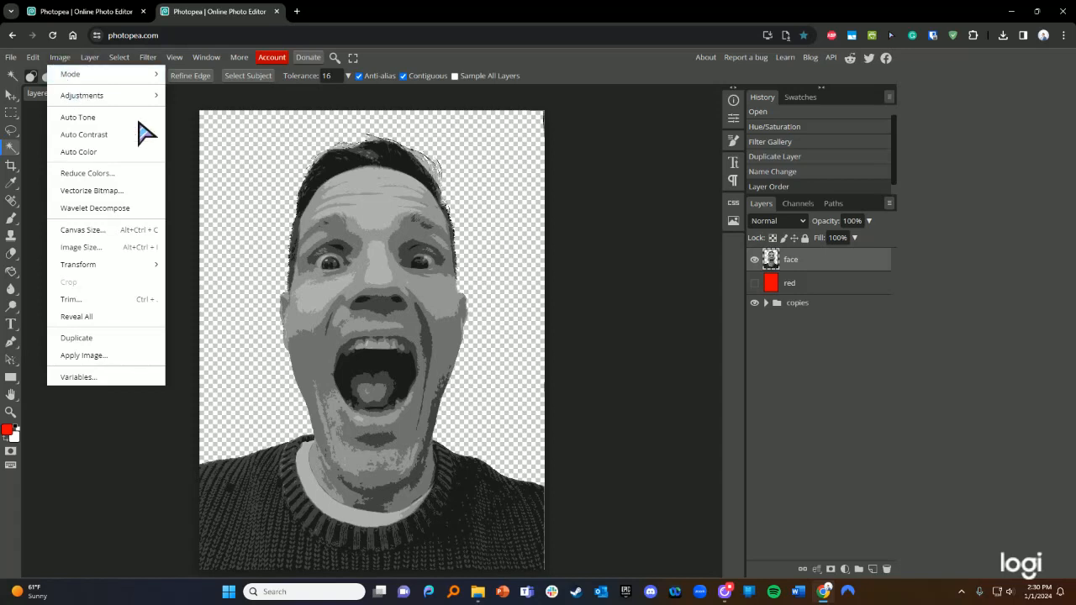
mouse_move(125, 101)
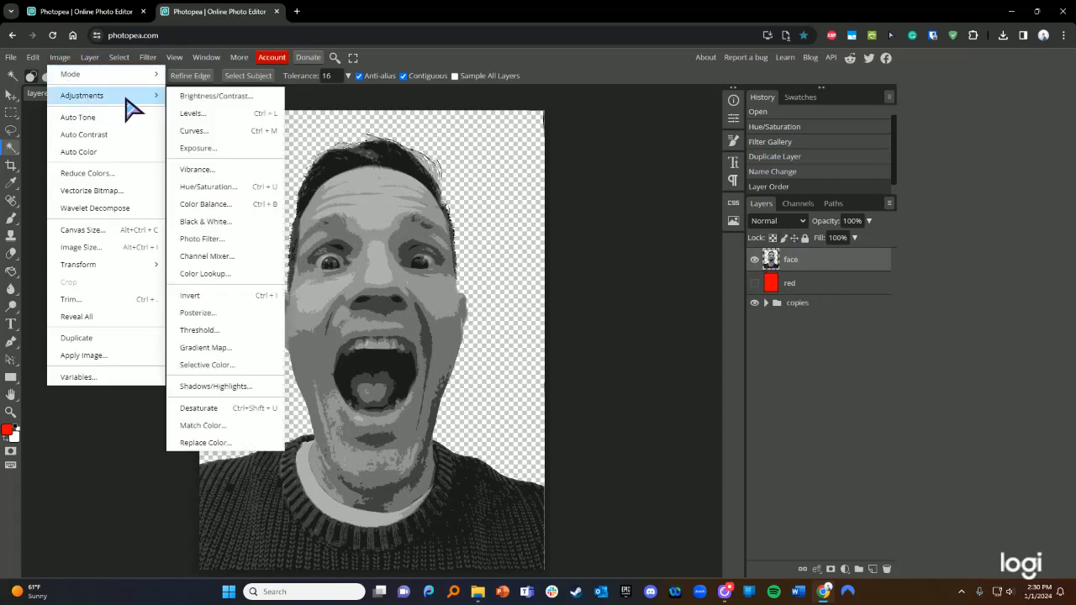
click(202, 100)
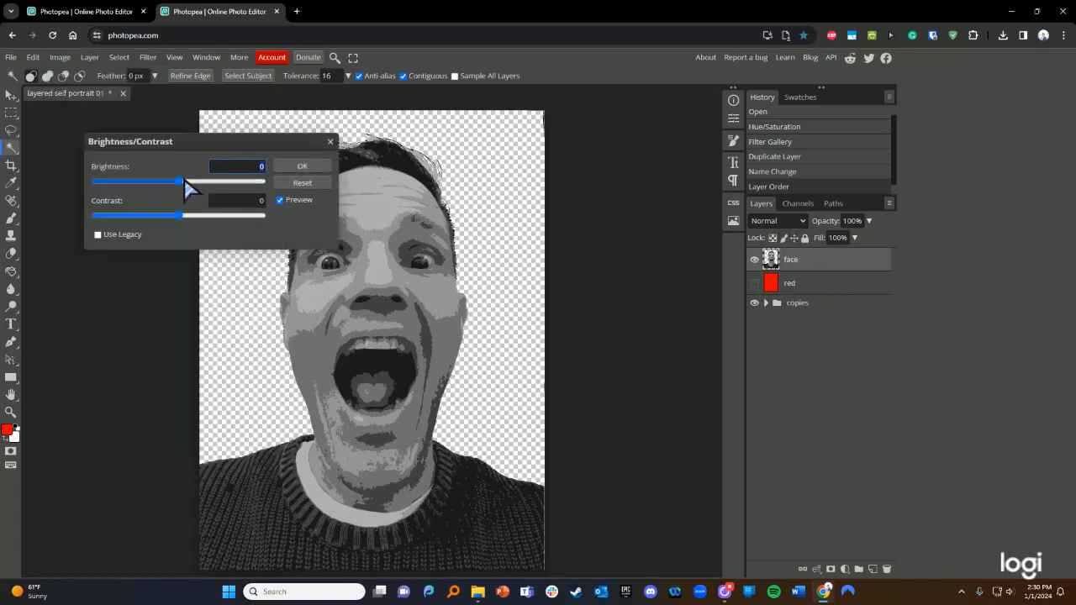
drag(185, 181, 250, 216)
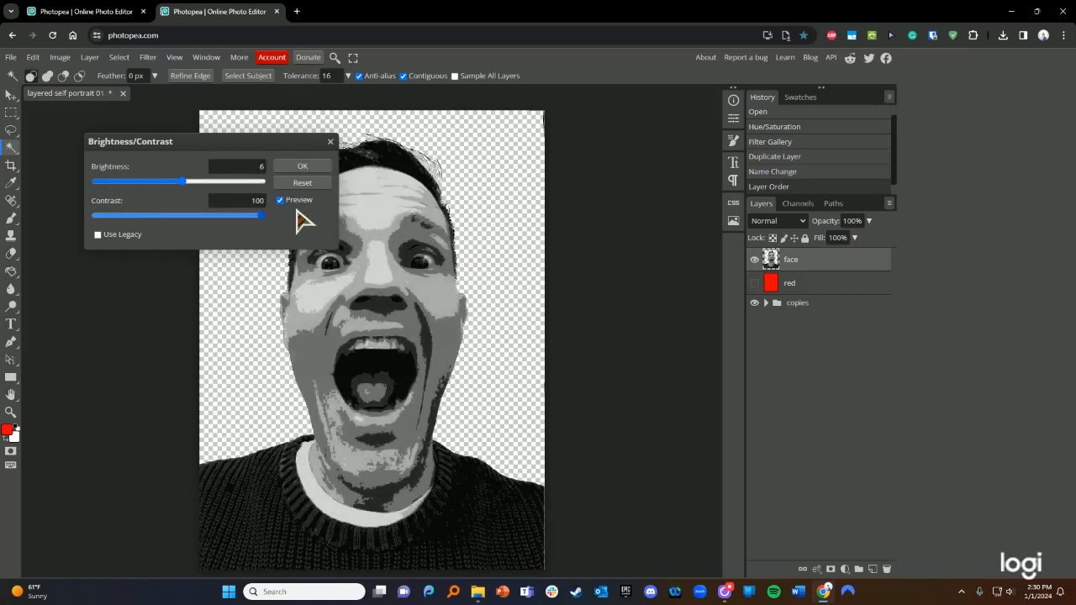
drag(296, 211, 265, 212)
click(311, 166)
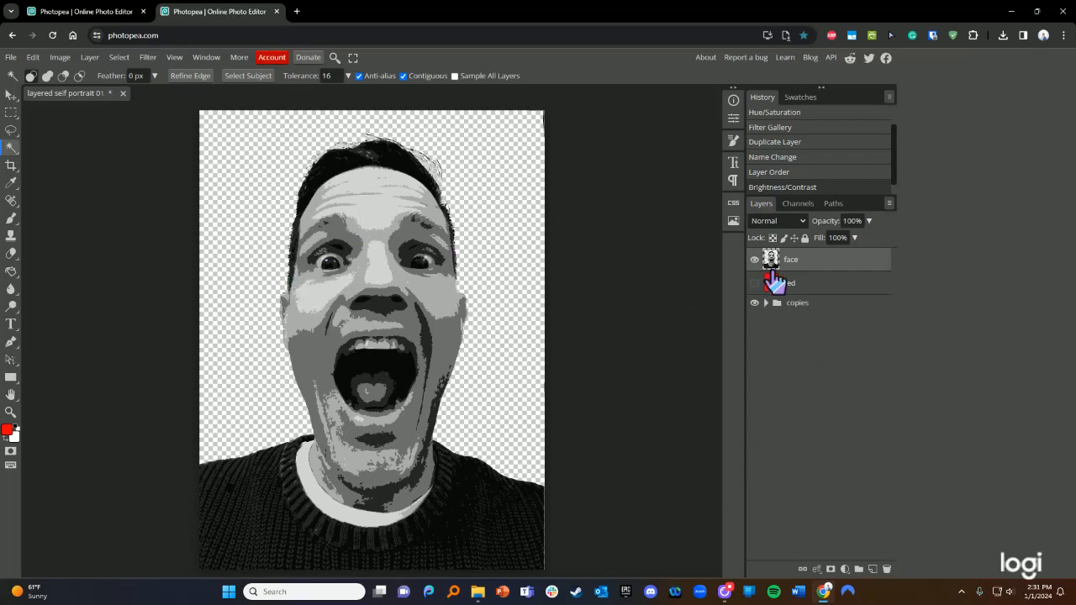
- Drop the blue painted-tape photo from the photoshop tutorial folder onto the canvas
mouse_move(494, 596)
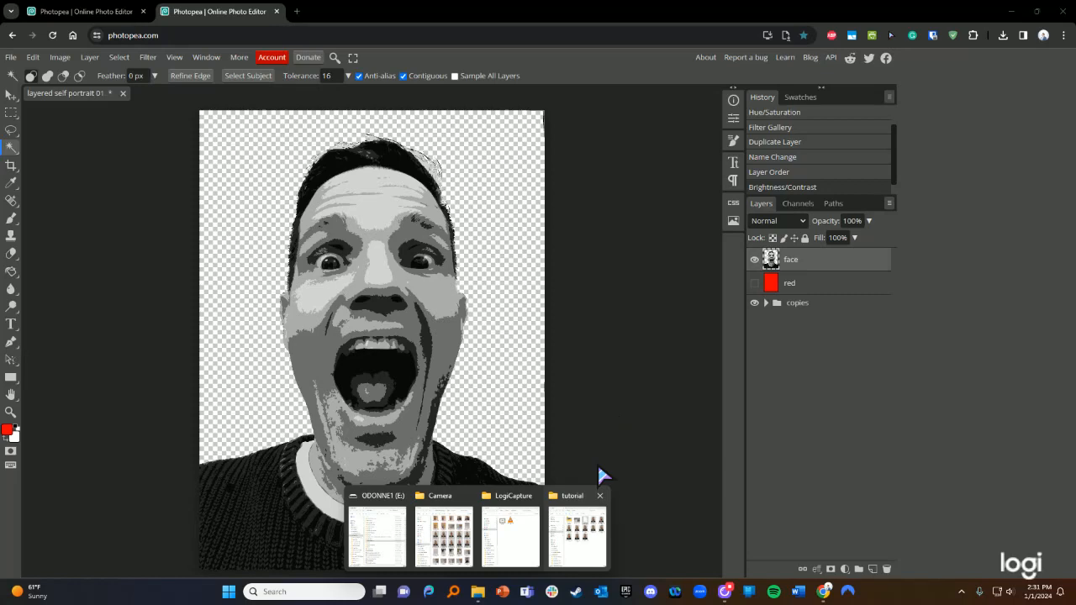
click(576, 531)
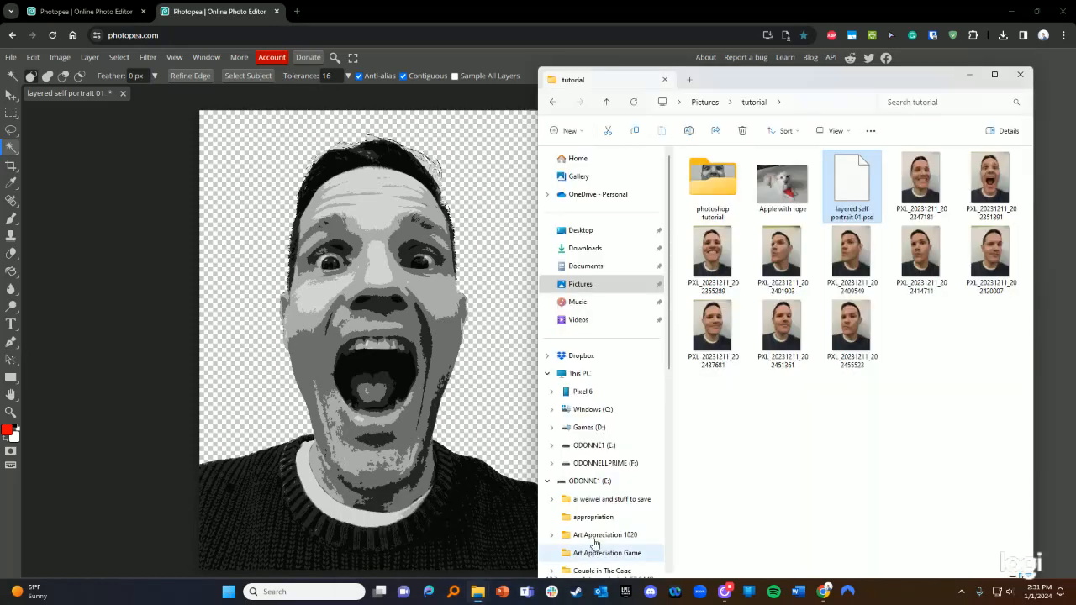
double_click(714, 186)
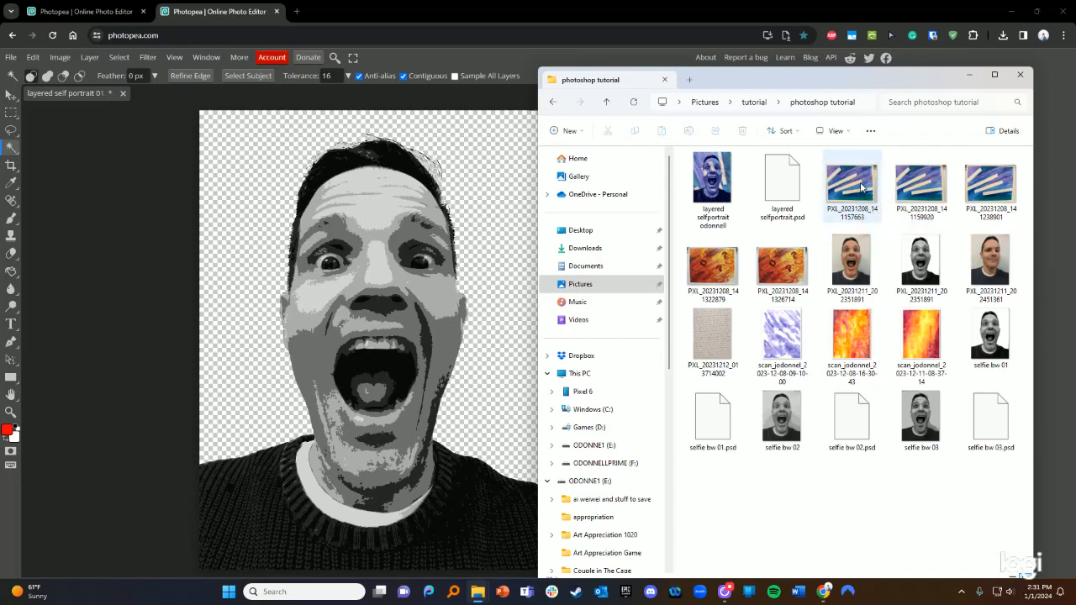
drag(782, 180, 228, 169)
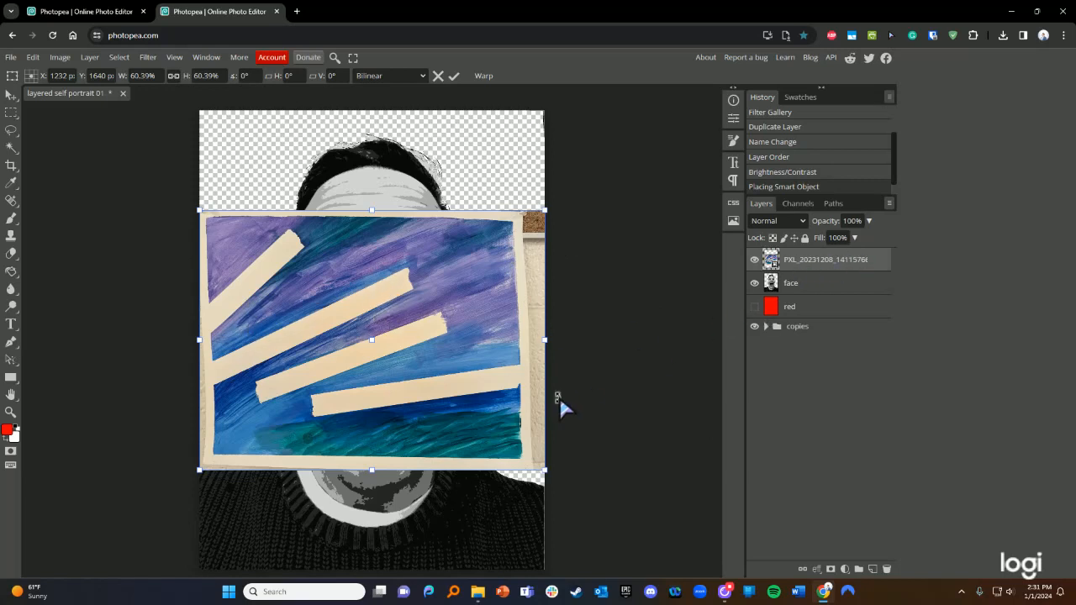
- Rotate the painting into portrait orientation and scale it to fill the whole canvas
drag(547, 479, 582, 507)
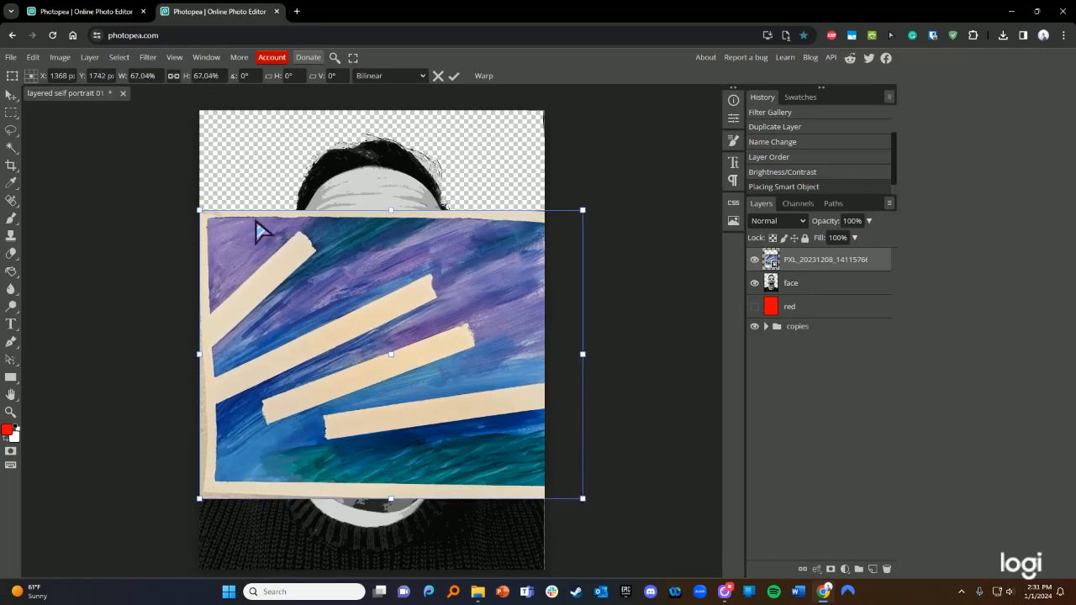
drag(190, 211, 289, 504)
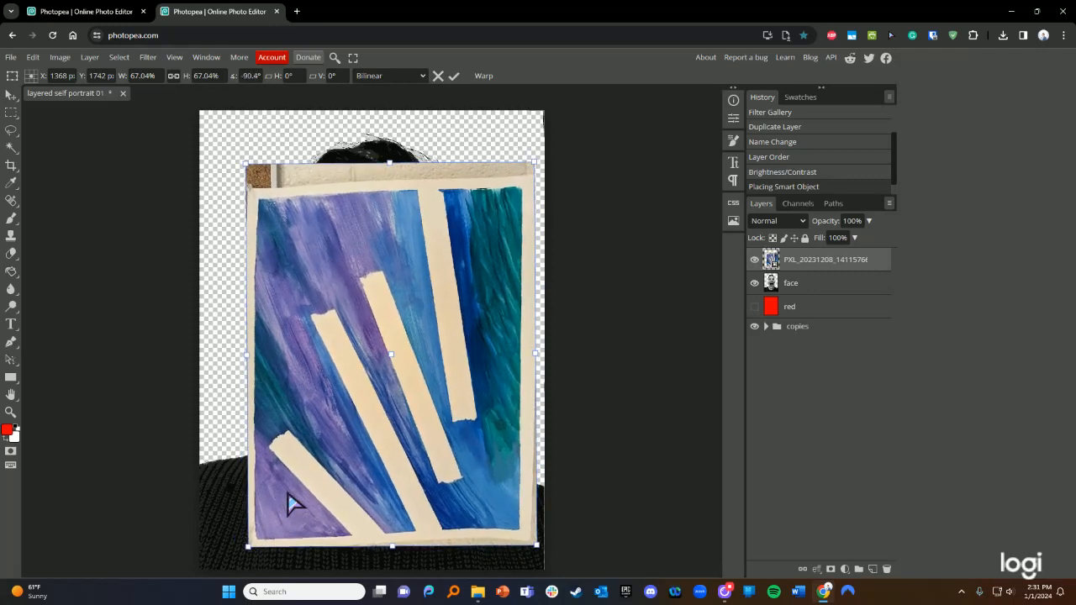
drag(252, 164, 169, 79)
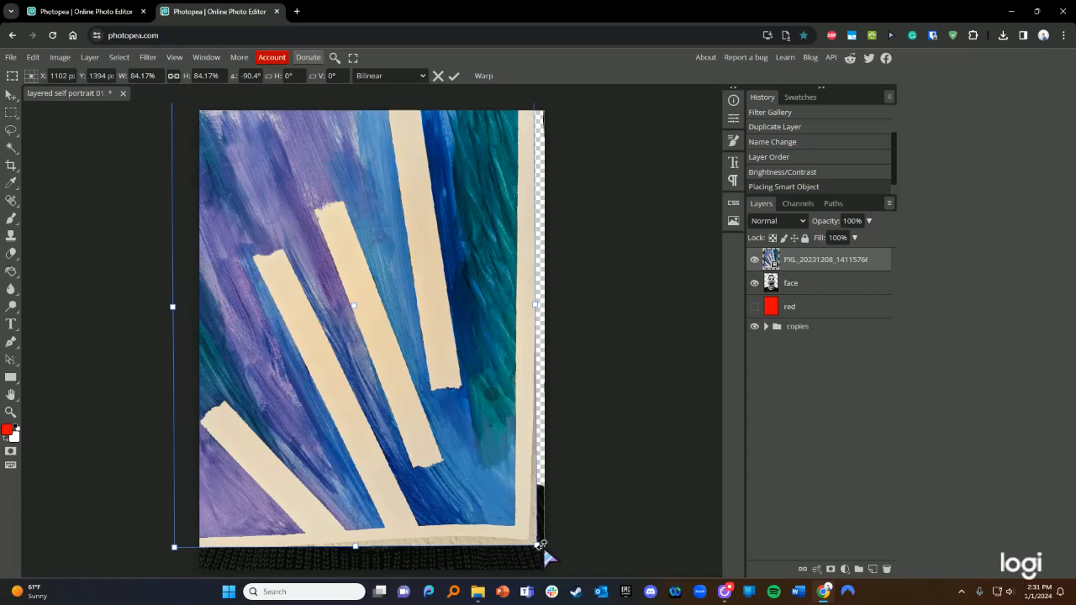
drag(540, 552, 580, 598)
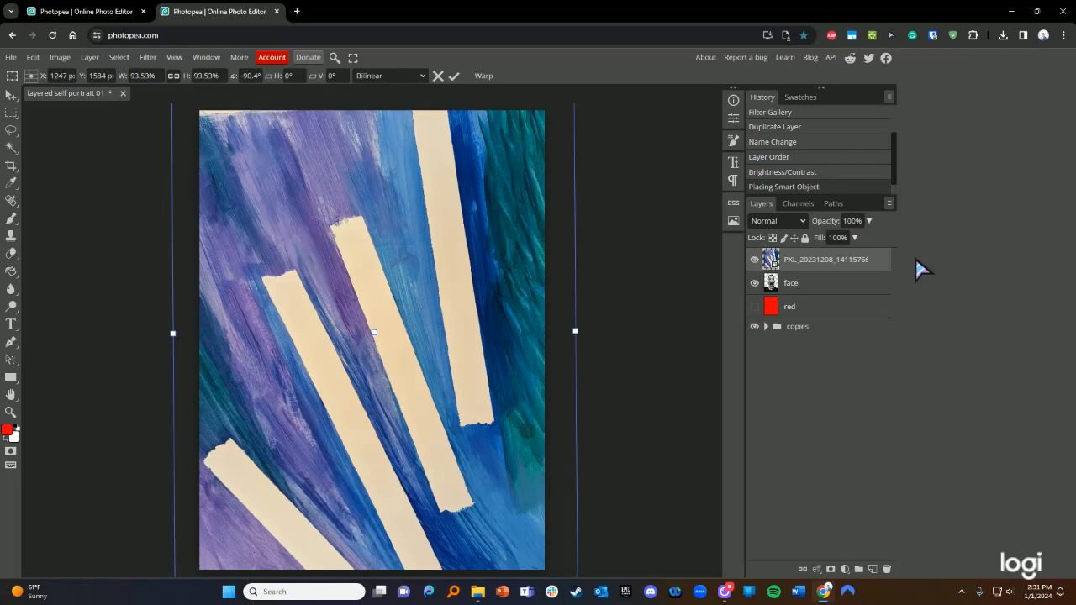
key(Return)
key(w)
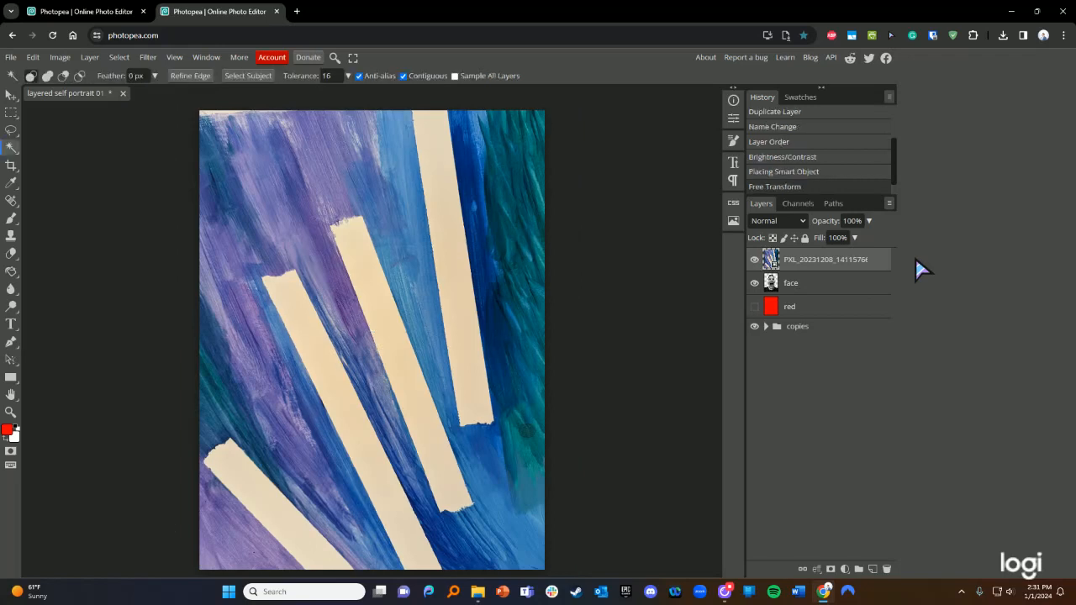
- Check the face with the painting hidden, then move the face layer above the painting
click(755, 260)
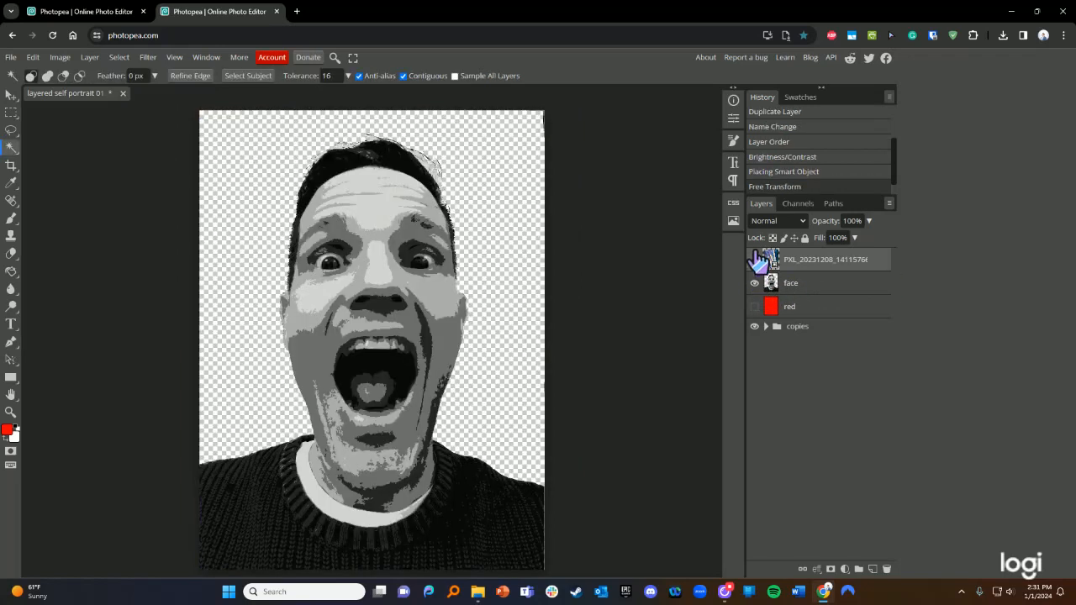
click(755, 260)
click(755, 260)
click(754, 260)
click(755, 260)
click(755, 259)
drag(811, 281, 811, 256)
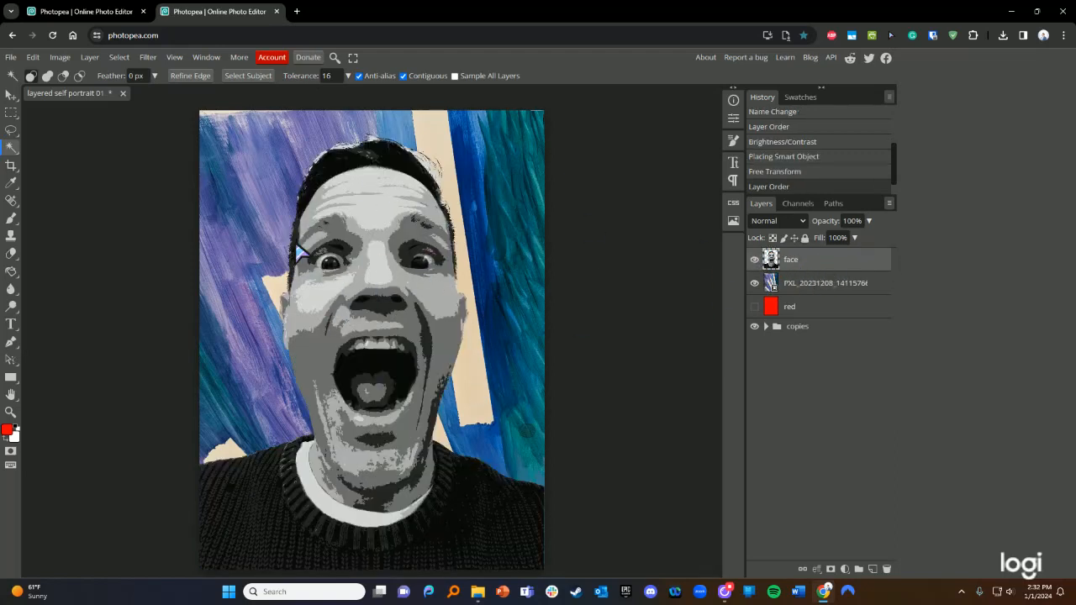
click(453, 592)
click(983, 141)
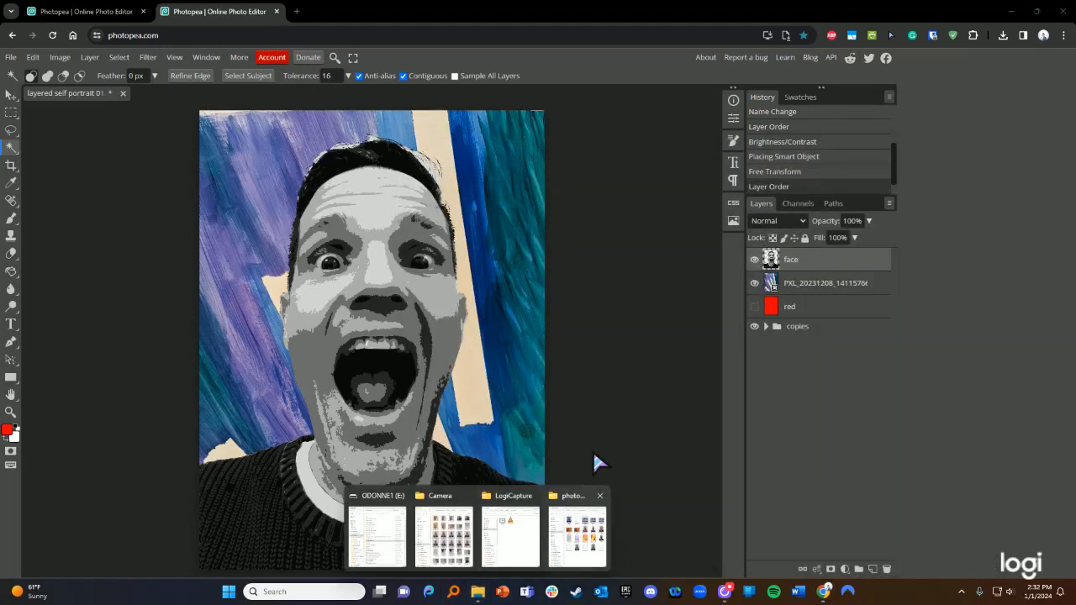
- Place the purple watercolor scan on the canvas and stretch it to cover the whole canvas
click(577, 542)
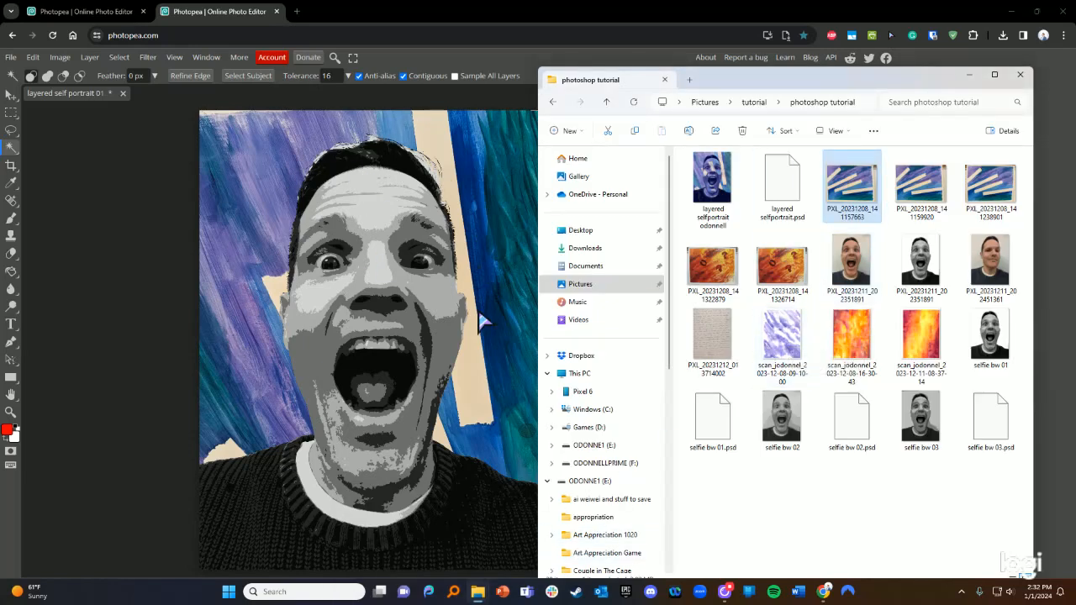
drag(787, 337, 464, 228)
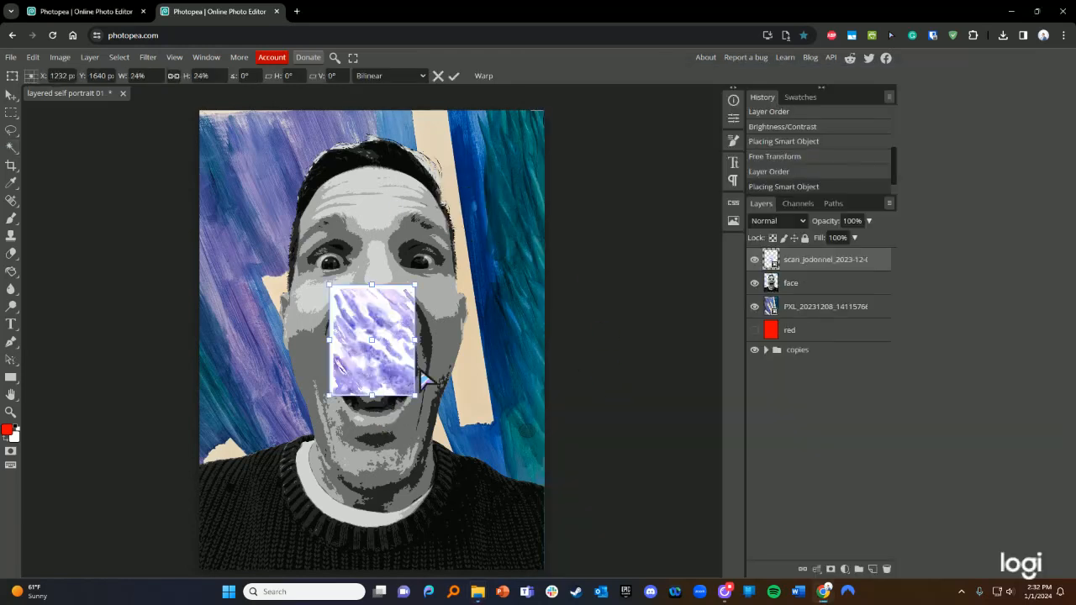
drag(415, 398, 558, 579)
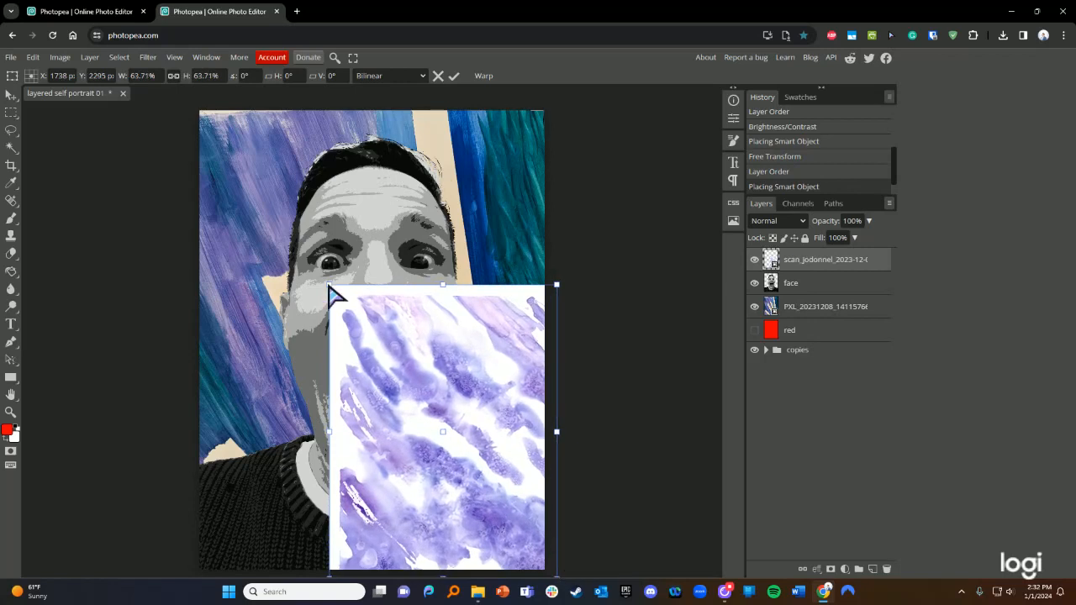
drag(328, 286, 181, 81)
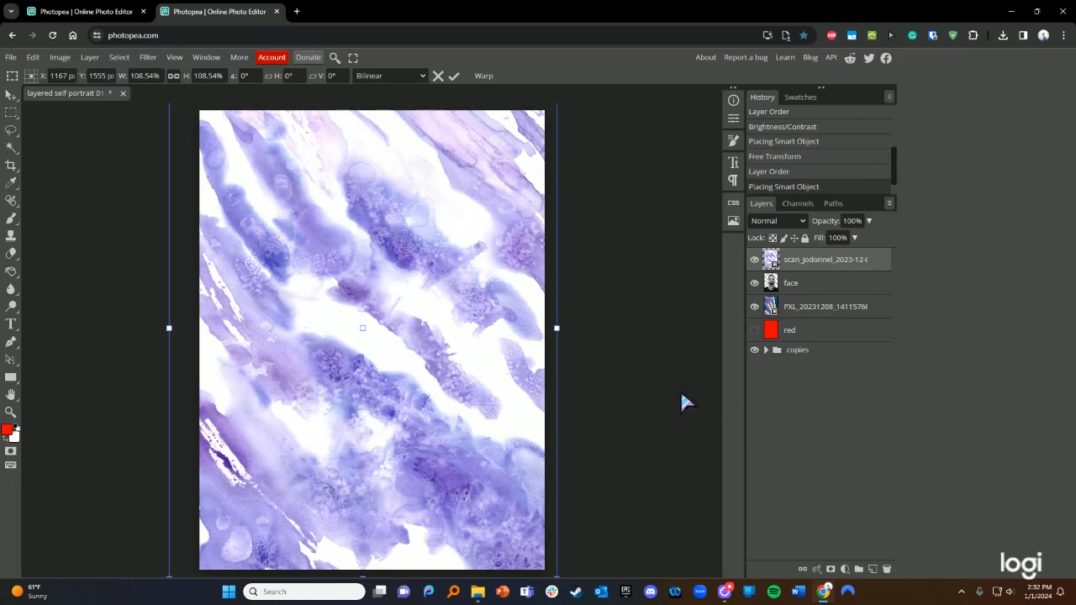
key(w)
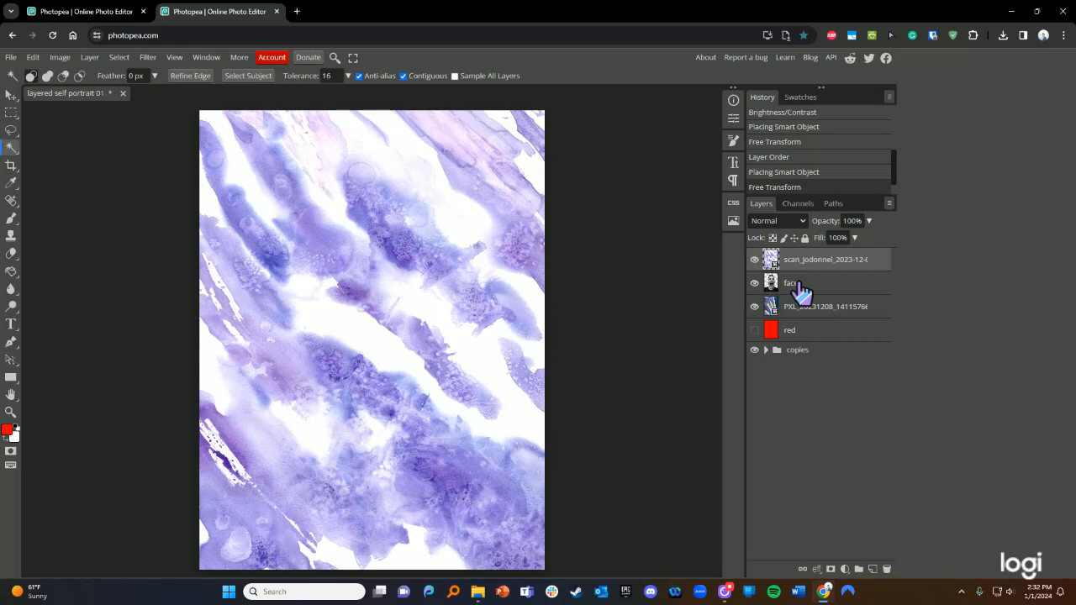
- Move the face layer back to the top and toggle the scan to compare backgrounds
drag(804, 293, 804, 257)
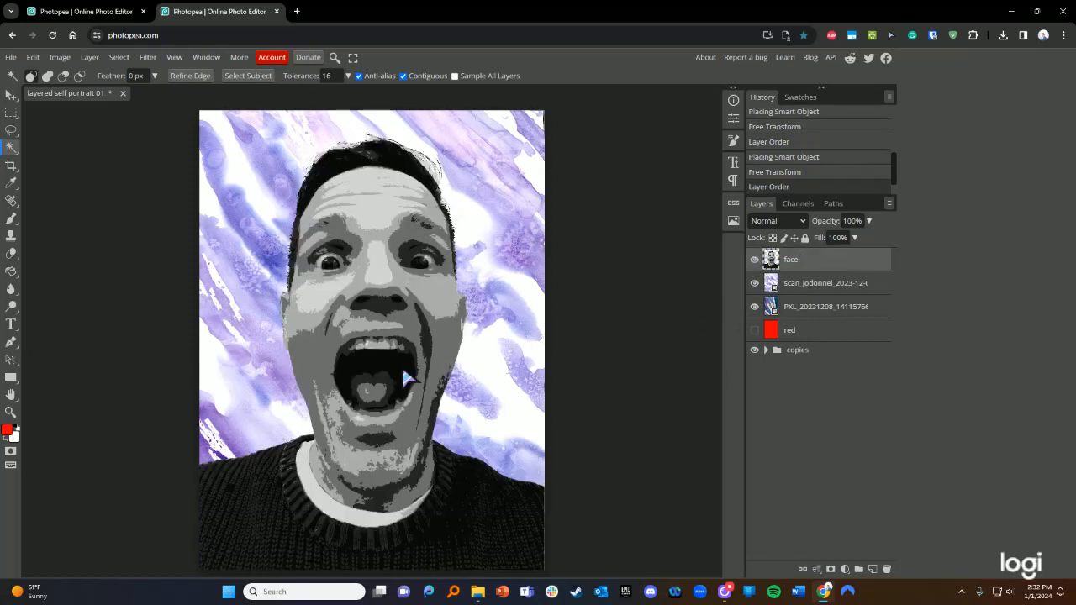
click(754, 284)
click(754, 283)
click(754, 283)
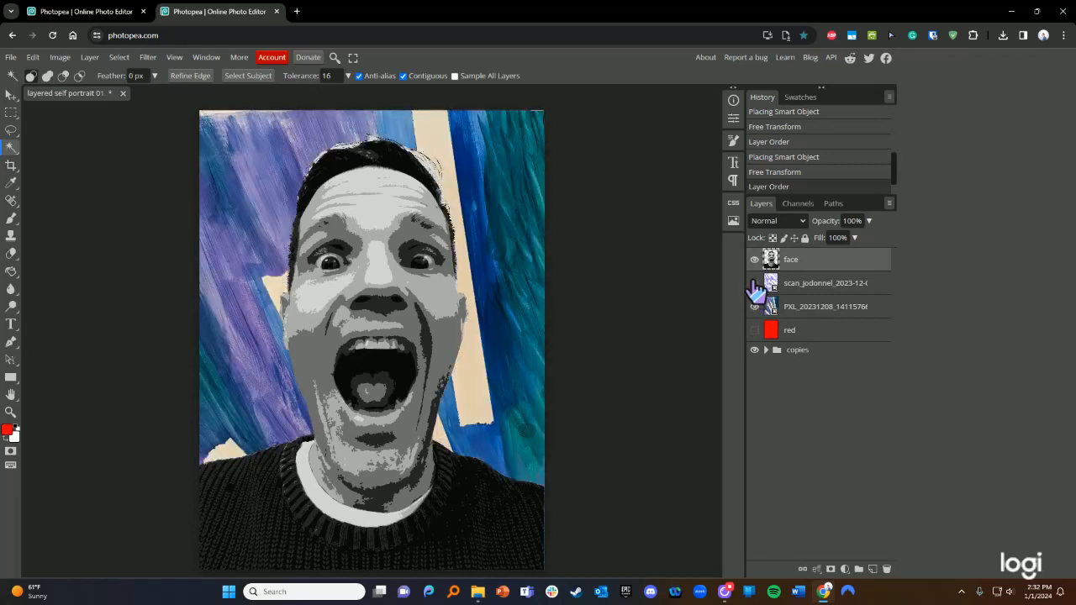
click(754, 283)
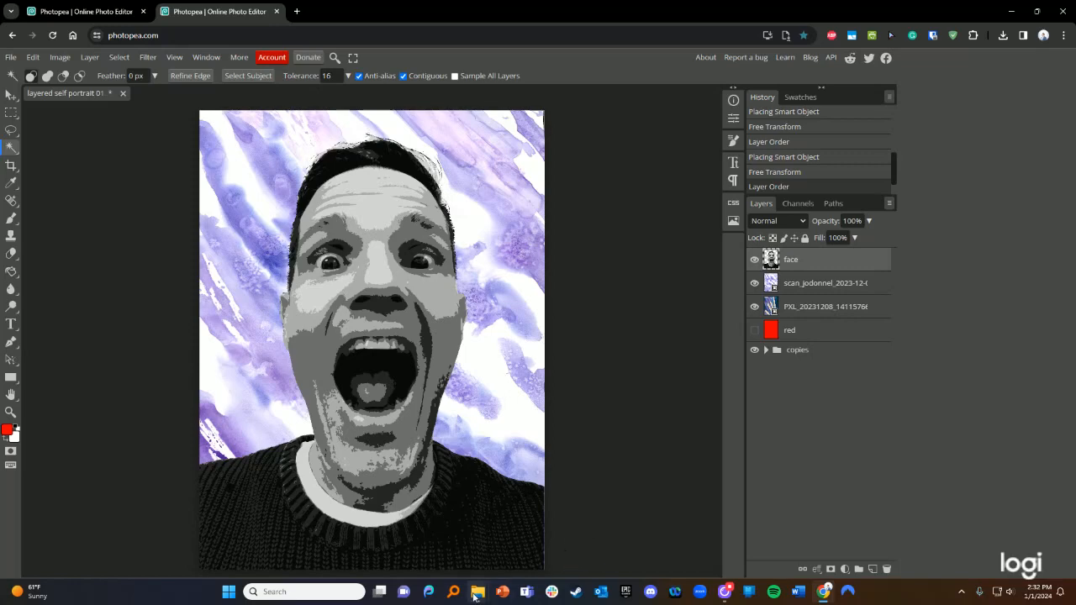
- Place PXL_20231212_013714002 on the canvas, stack it below the blue painting, and hide the red layer
mouse_move(477, 591)
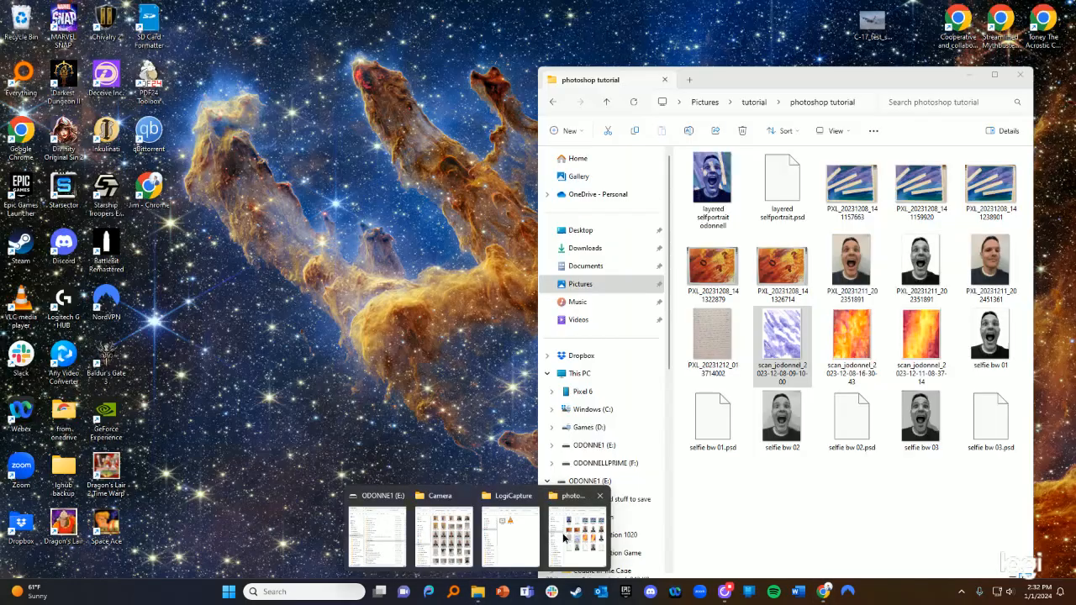
click(562, 538)
drag(713, 324, 538, 392)
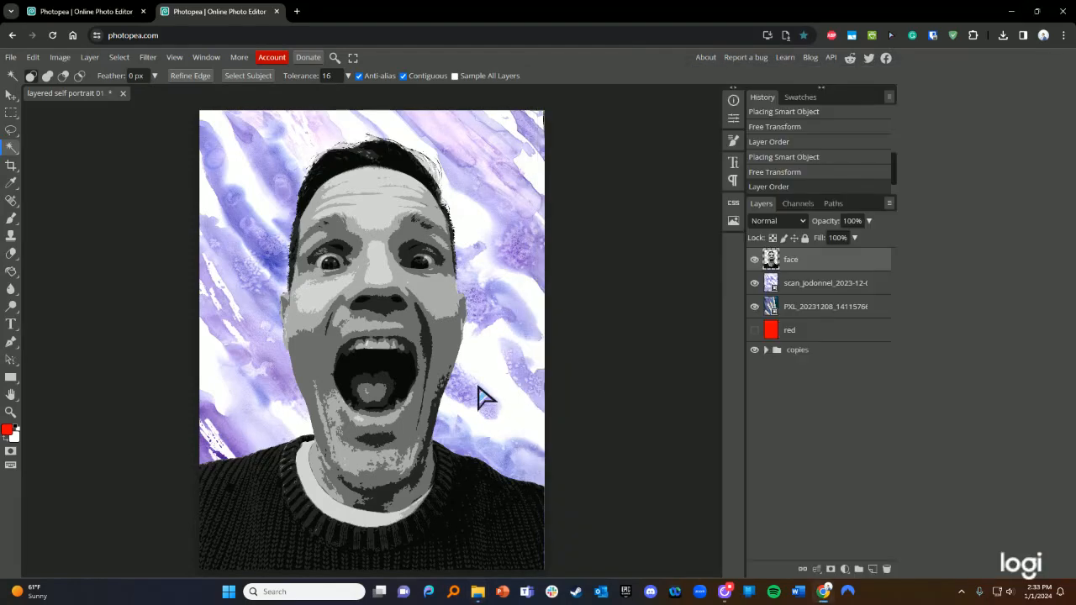
drag(413, 321, 515, 318)
drag(844, 276, 805, 373)
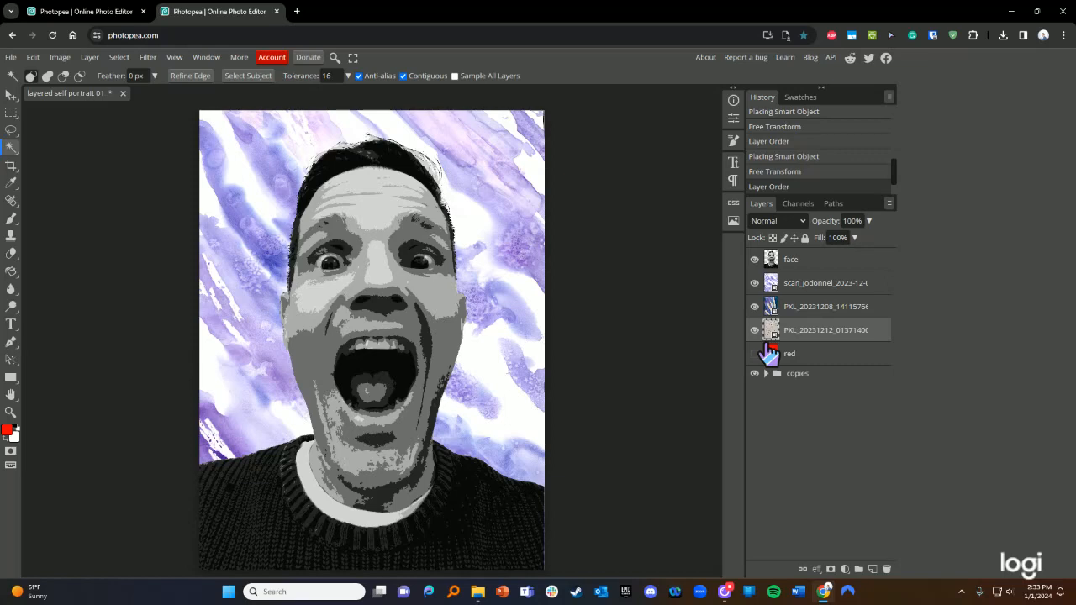
mouse_move(477, 591)
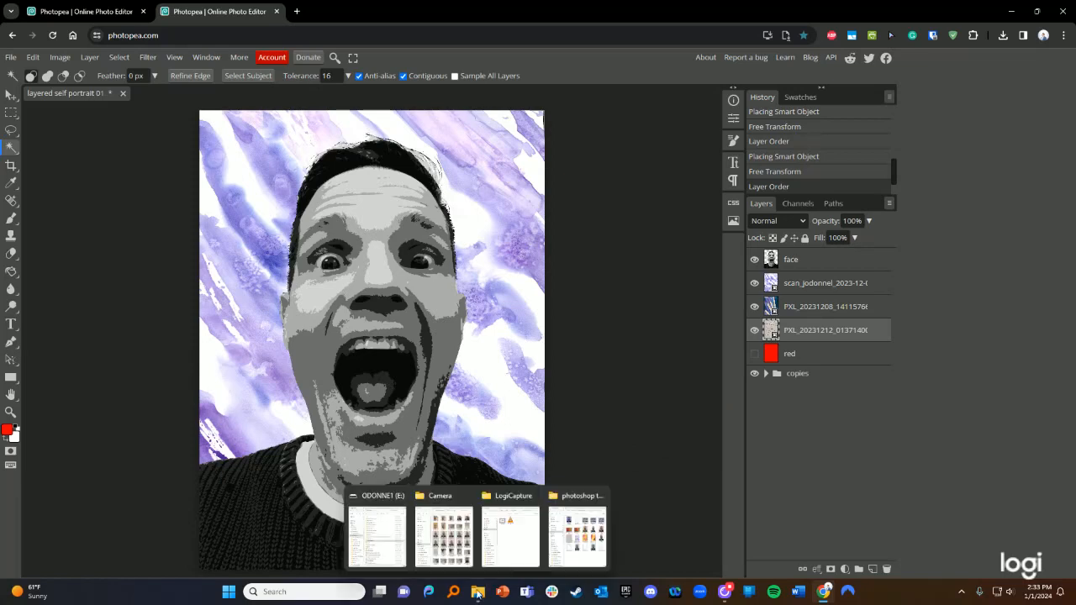
click(754, 351)
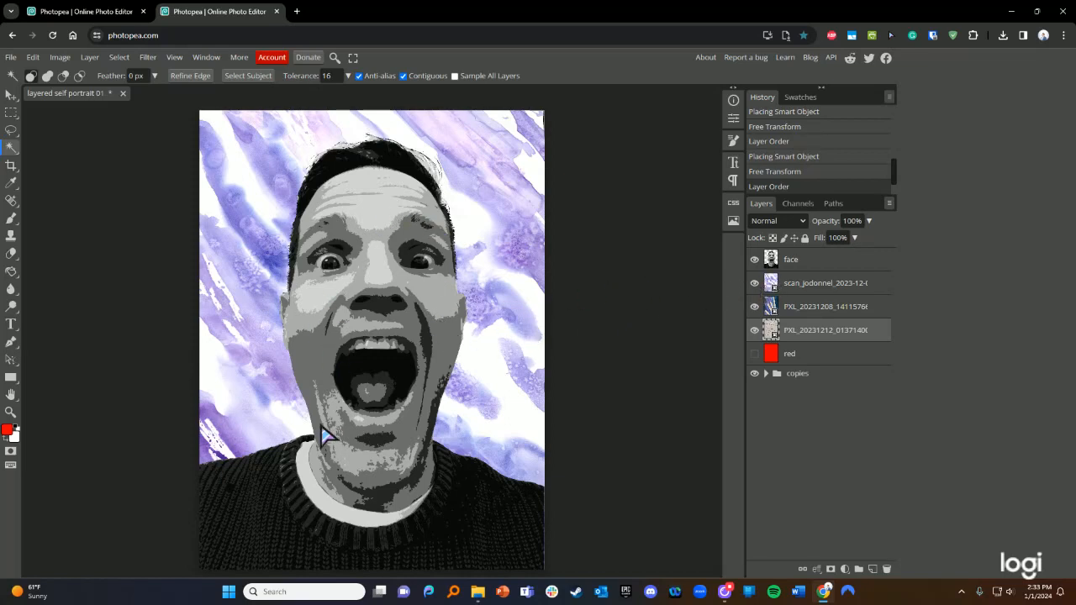
- Check the scan_jodonnel layer's visibility and fade the face layer to about 73% opacity
click(792, 286)
click(754, 284)
click(754, 283)
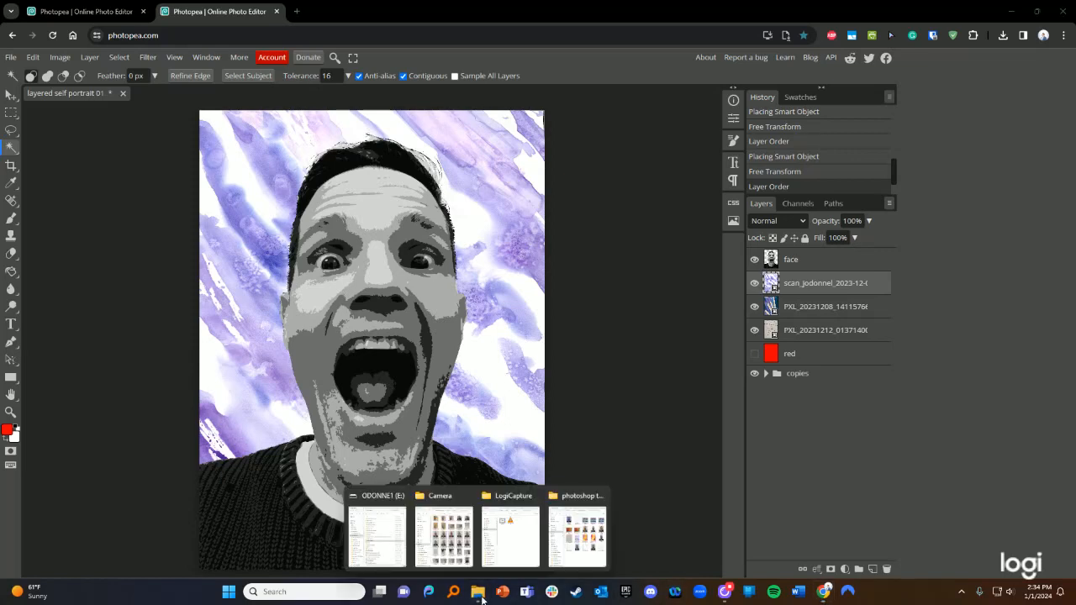
click(647, 560)
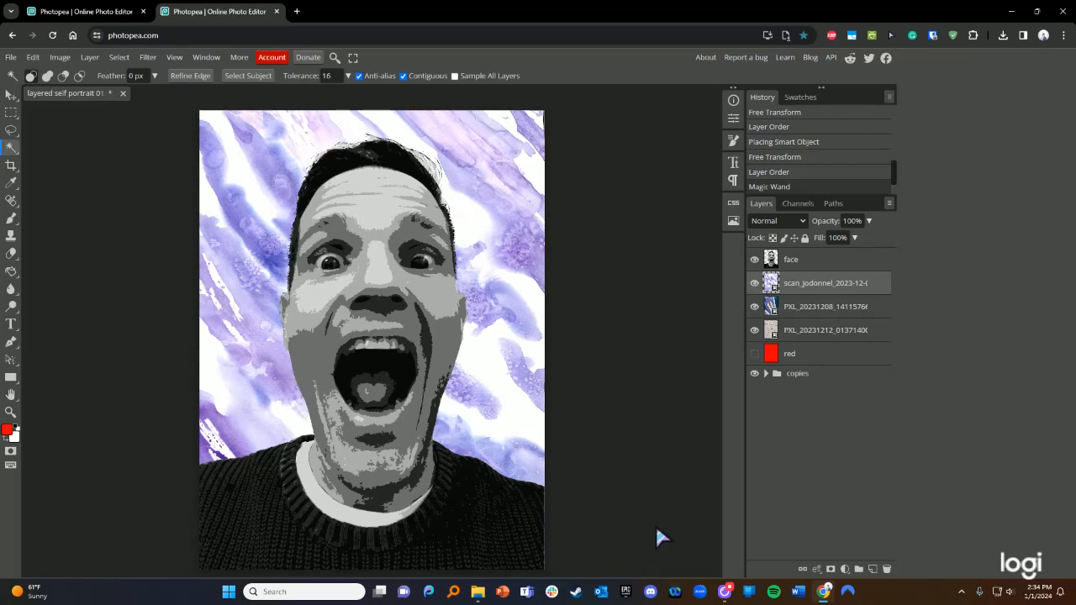
click(823, 263)
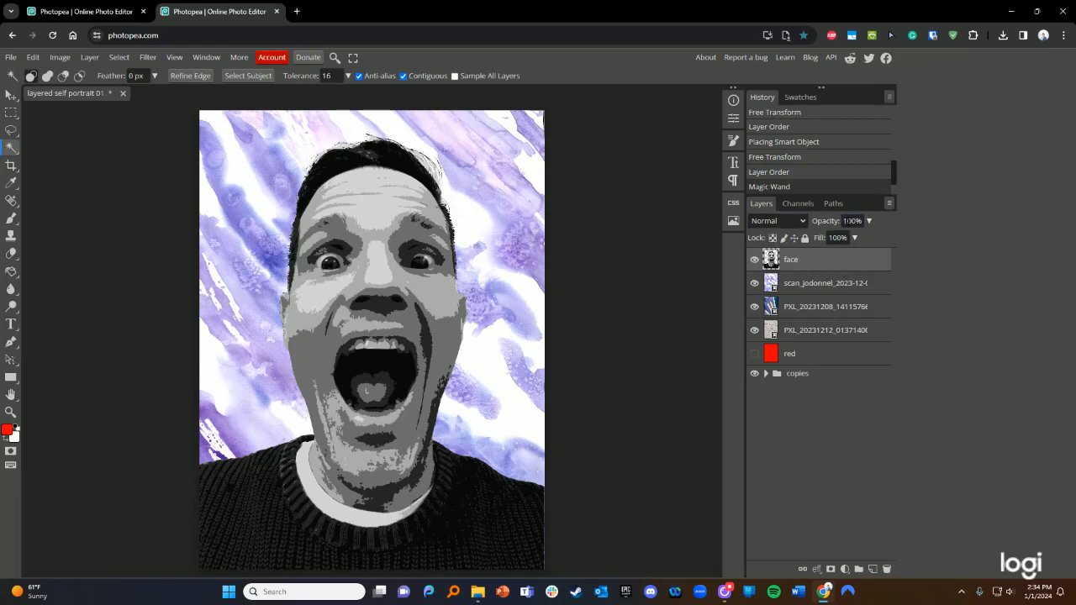
click(868, 221)
mouse_move(863, 237)
mouse_down()
mouse_move(819, 239)
mouse_move(869, 238)
mouse_move(836, 239)
mouse_move(851, 239)
mouse_up()
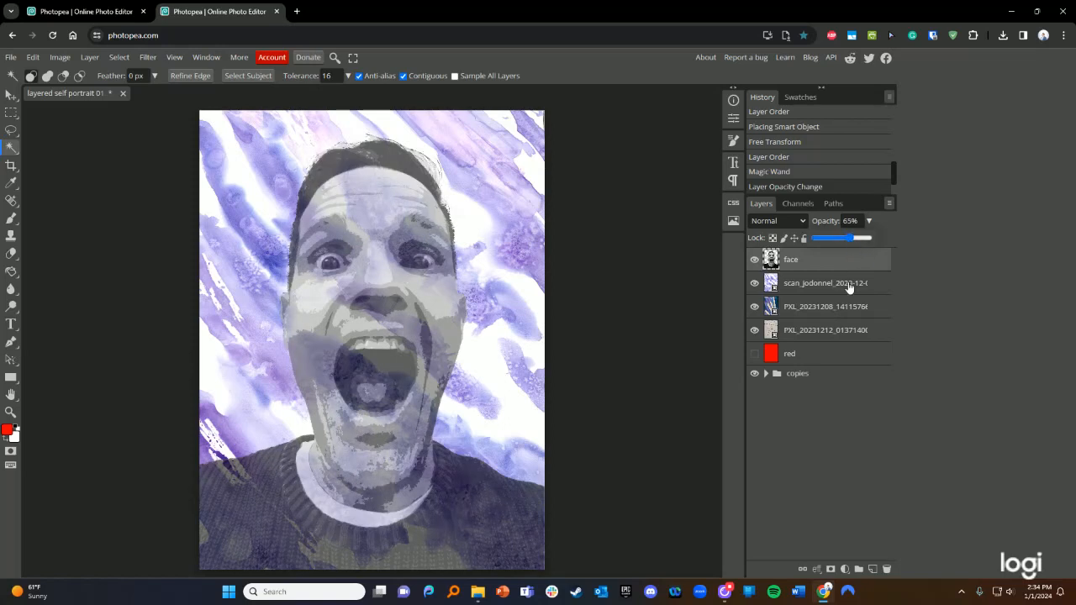
- Lower scan_jodonnel to about 74% opacity and reduce the watercolor photo layer's opacity to blend
click(833, 281)
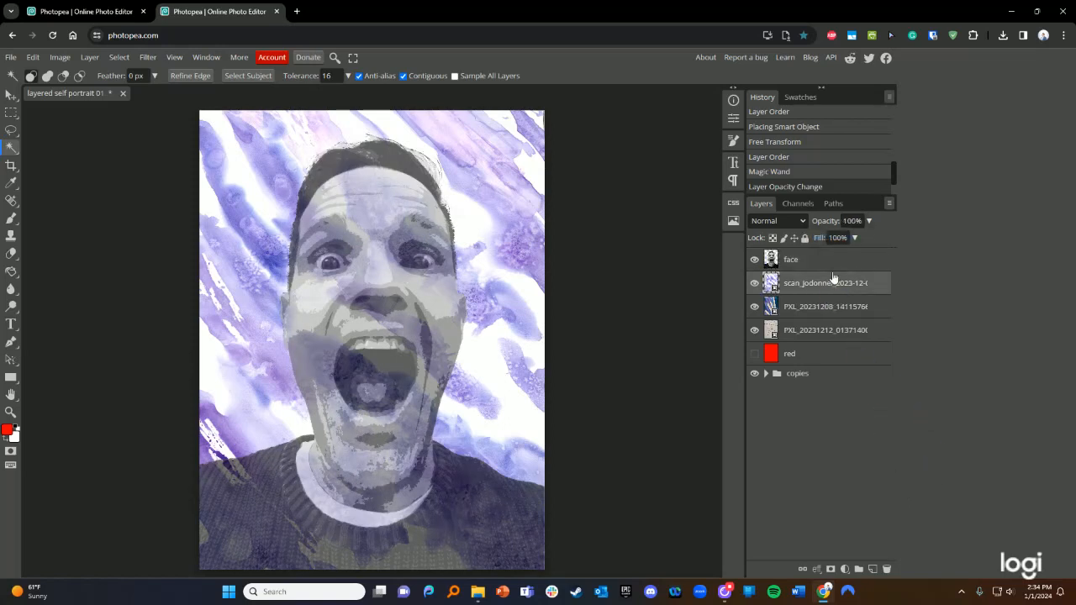
click(869, 221)
drag(864, 236, 850, 238)
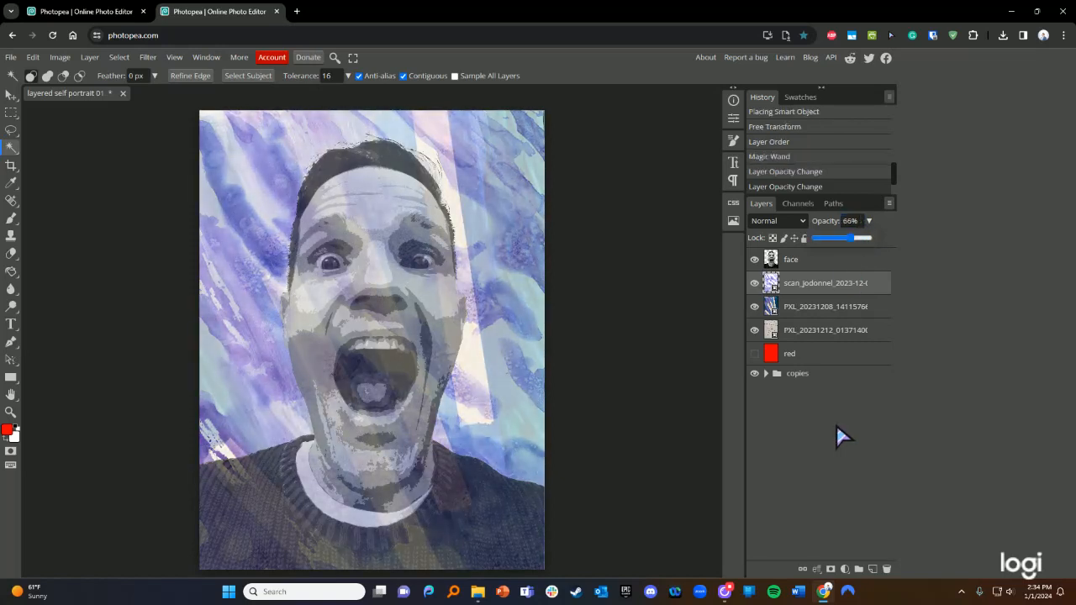
click(828, 305)
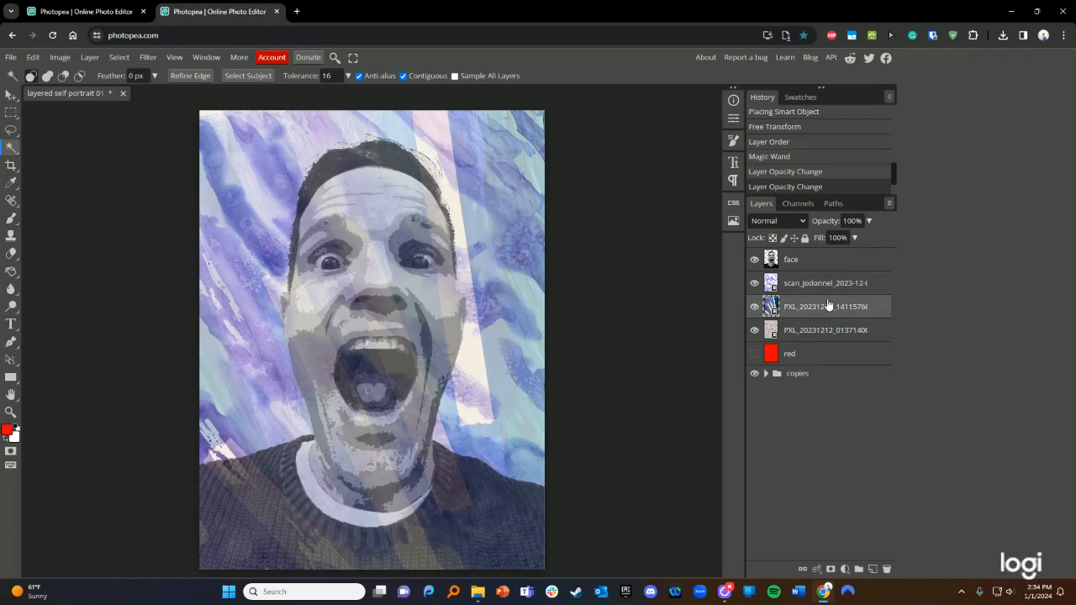
click(868, 221)
drag(867, 238, 850, 238)
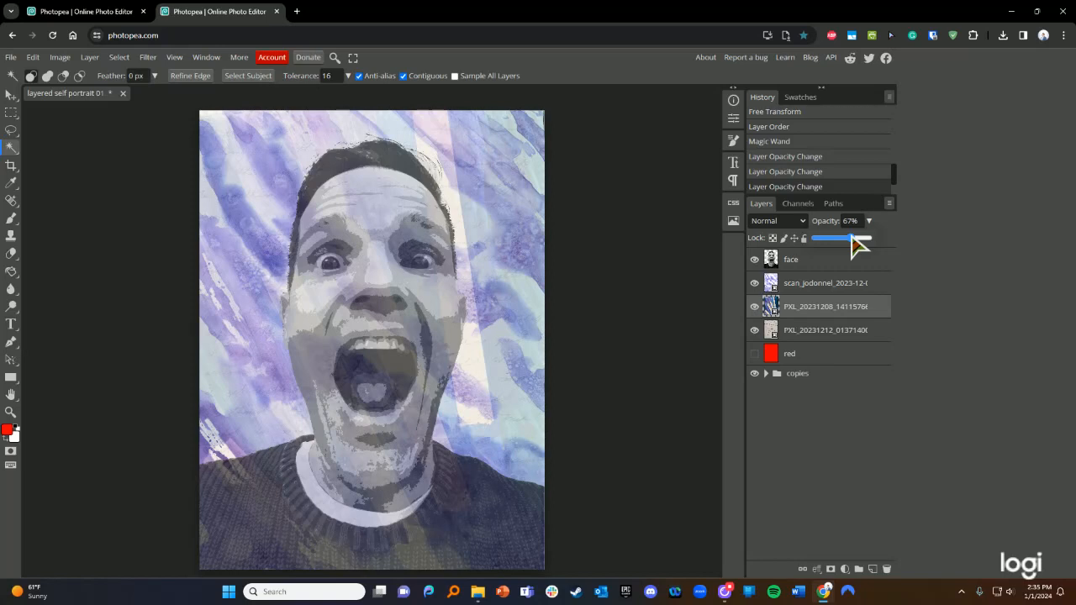
mouse_move(850, 238)
mouse_down()
mouse_move(810, 238)
mouse_move(854, 238)
mouse_up()
- Restore the face layer to 100% opacity
click(797, 260)
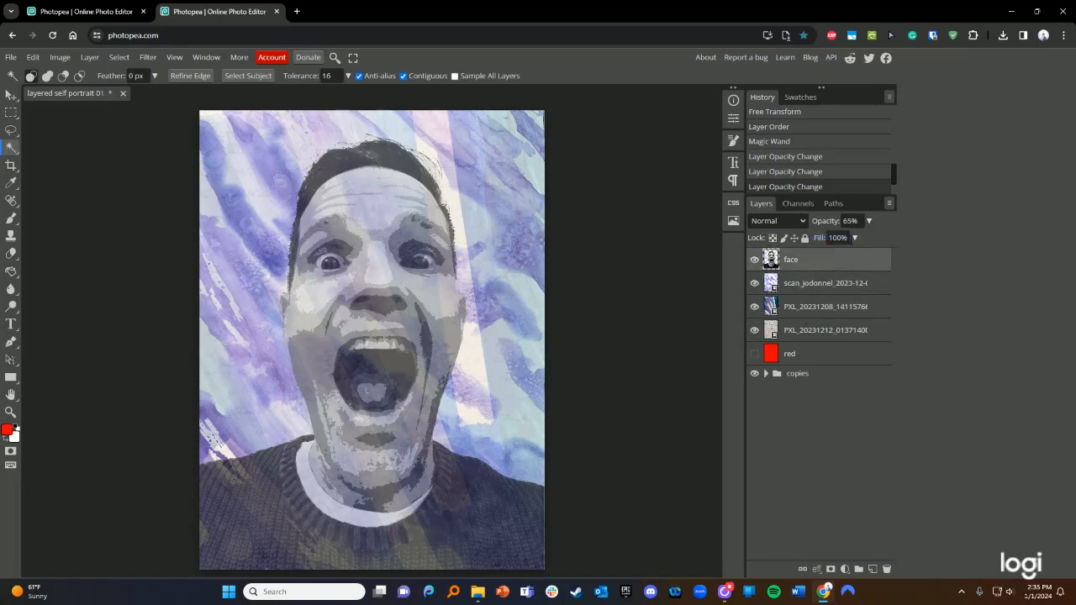
click(868, 221)
drag(853, 237, 873, 237)
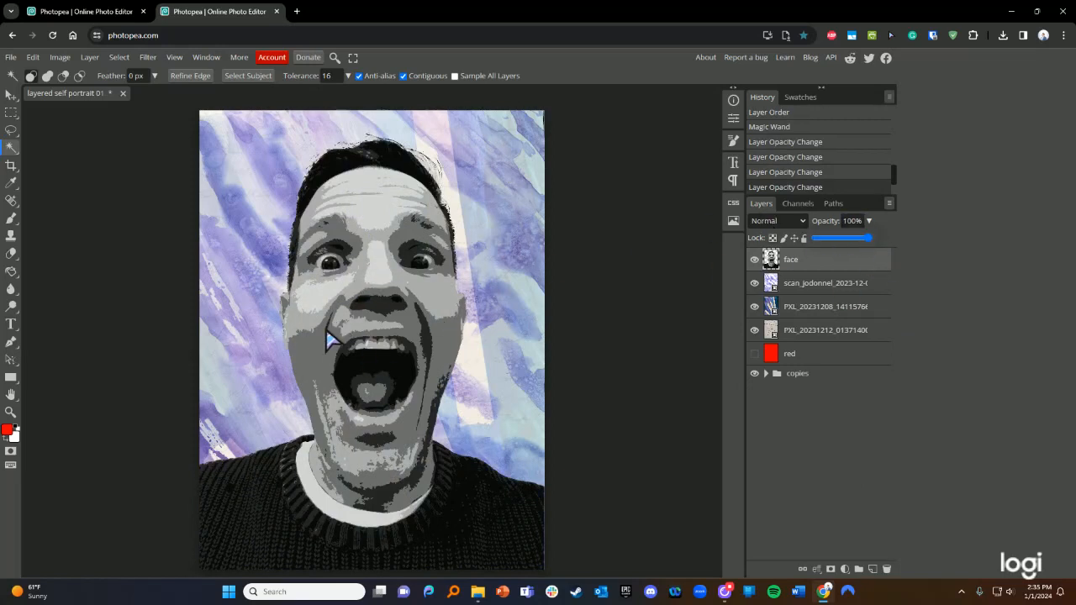
- Close the opacity control and layer style window, and browse the Layer menu without choosing
click(850, 260)
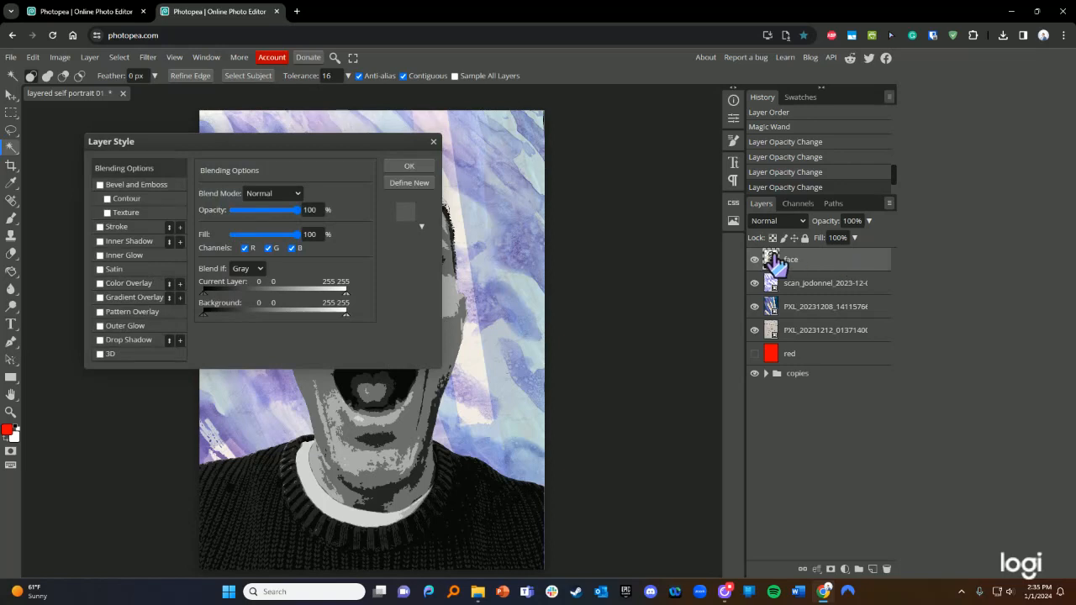
drag(370, 144, 855, 262)
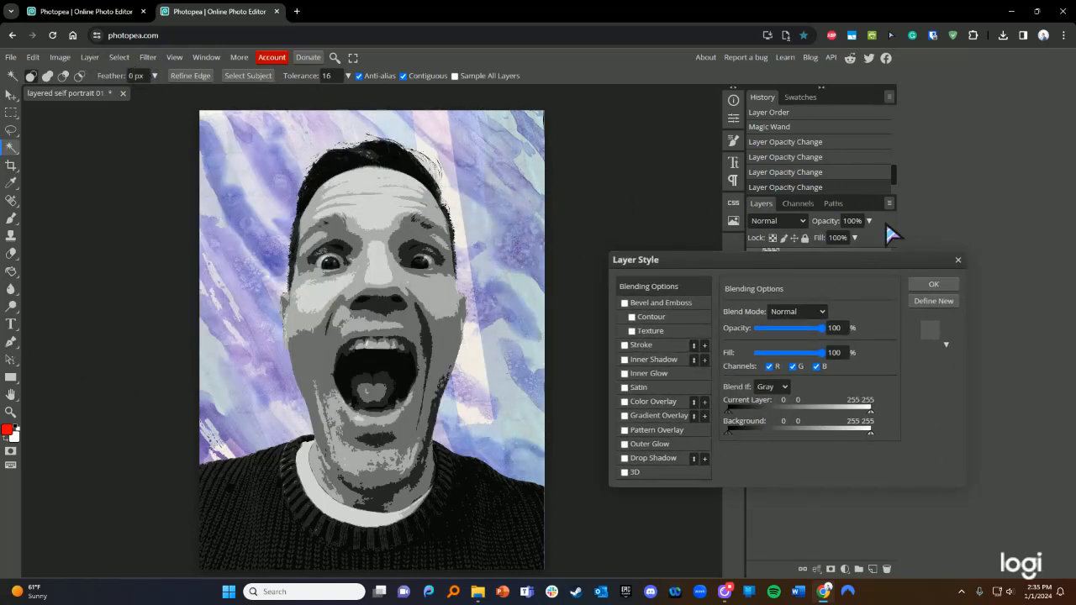
click(958, 261)
click(90, 59)
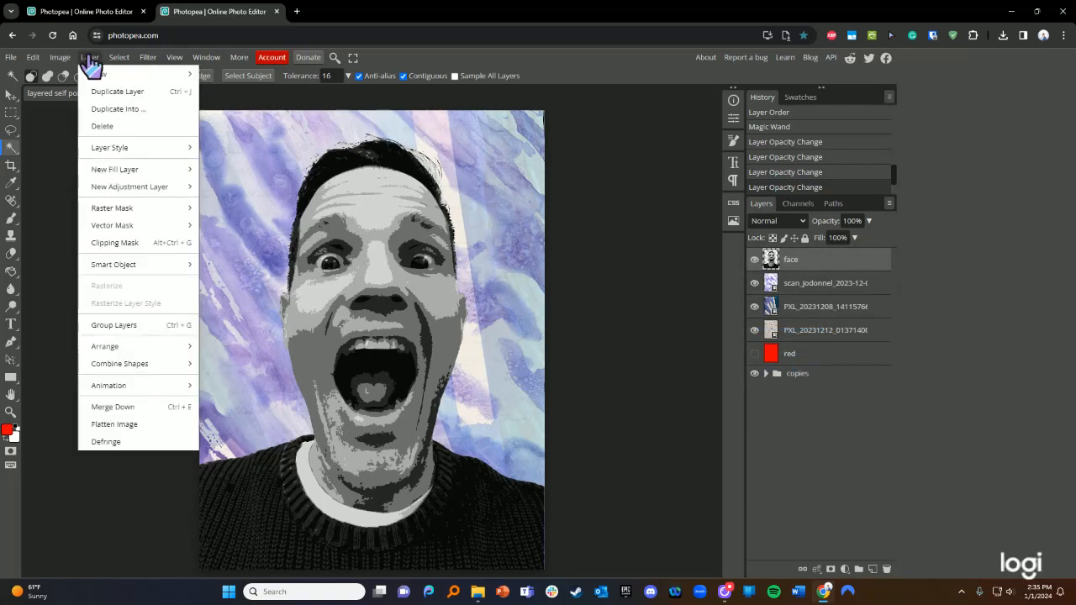
mouse_move(112, 152)
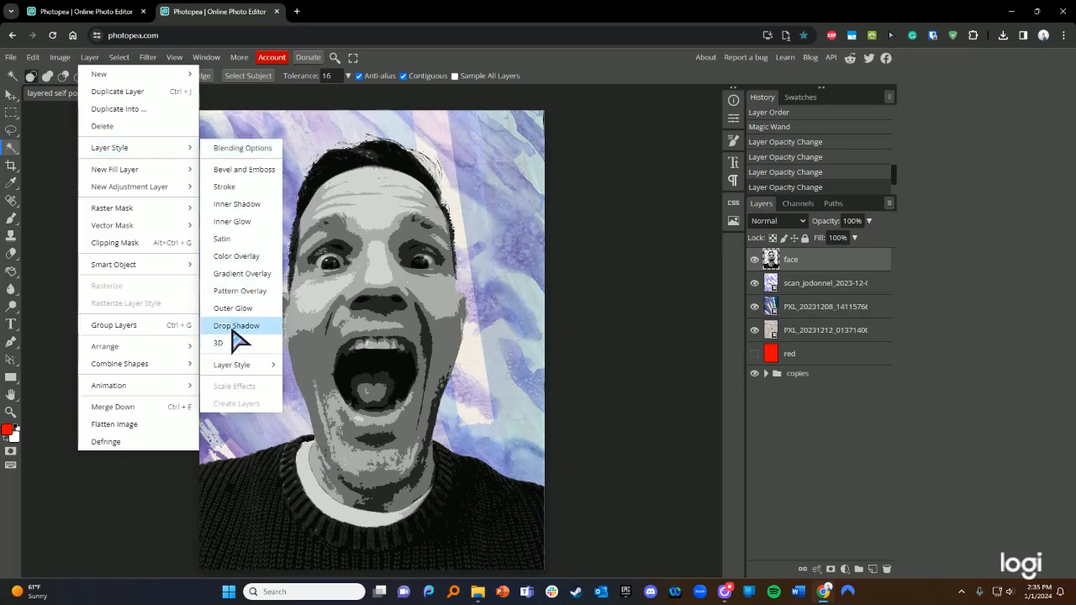
click(893, 463)
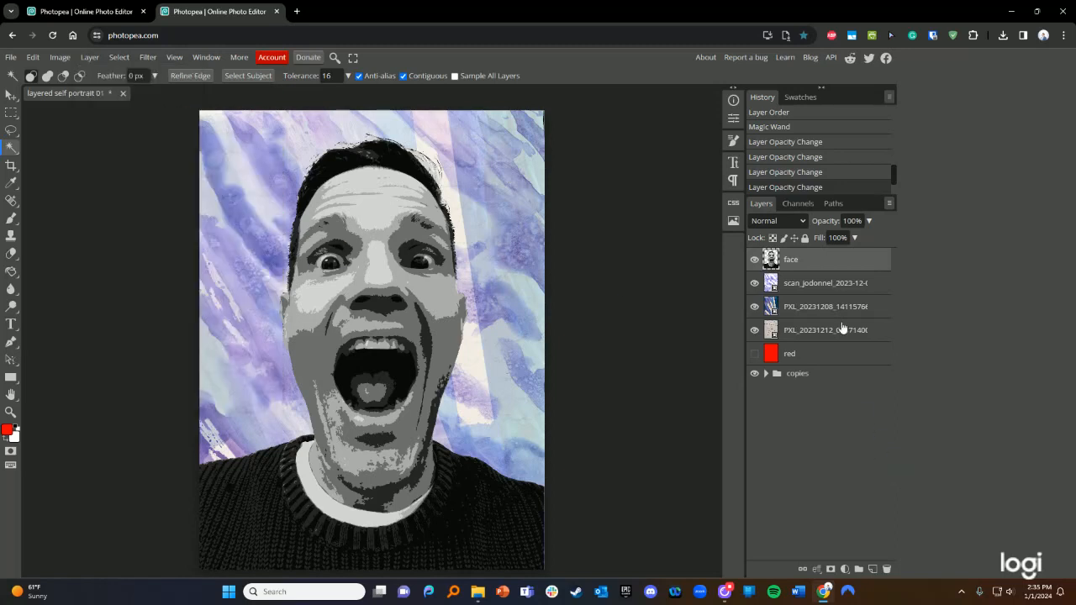
- Give the face layer a black 23 px outside Stroke and apply it
double_click(842, 265)
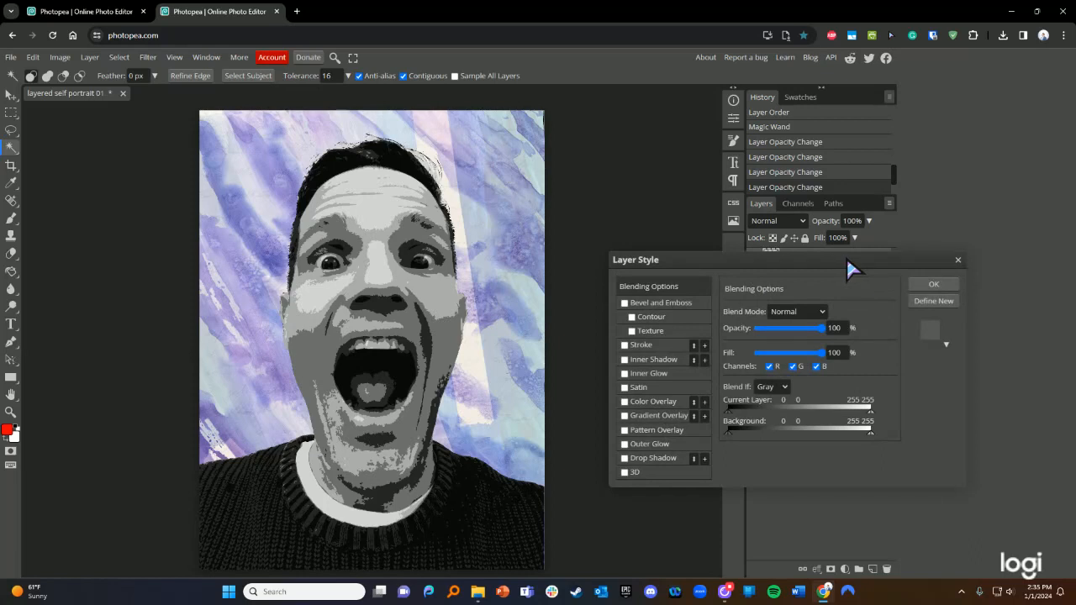
drag(849, 261, 867, 283)
drag(775, 283, 789, 254)
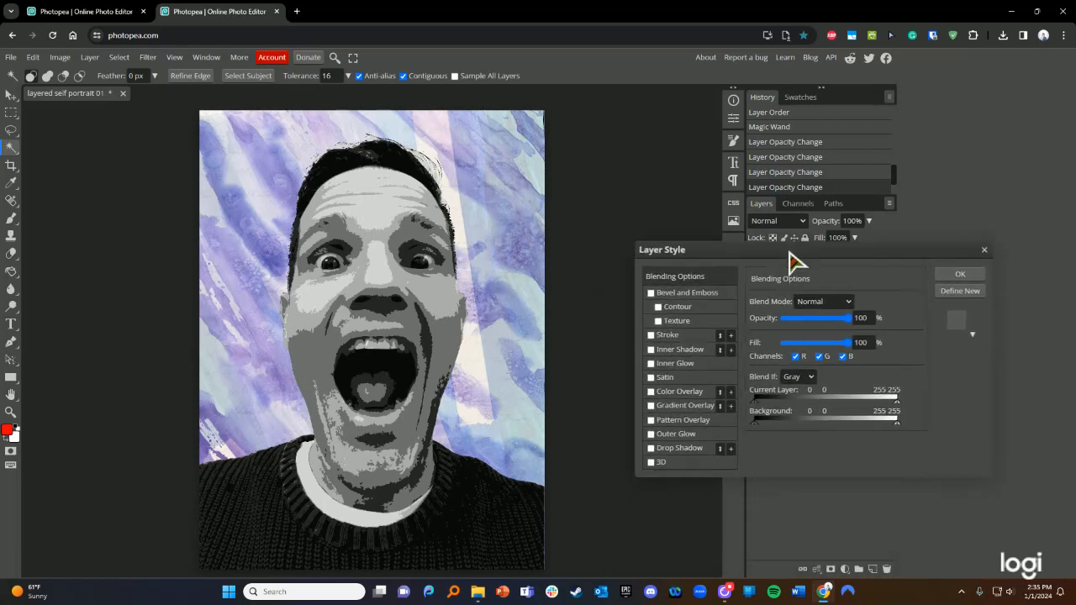
mouse_move(845, 318)
mouse_down()
mouse_move(811, 318)
mouse_move(866, 318)
mouse_up()
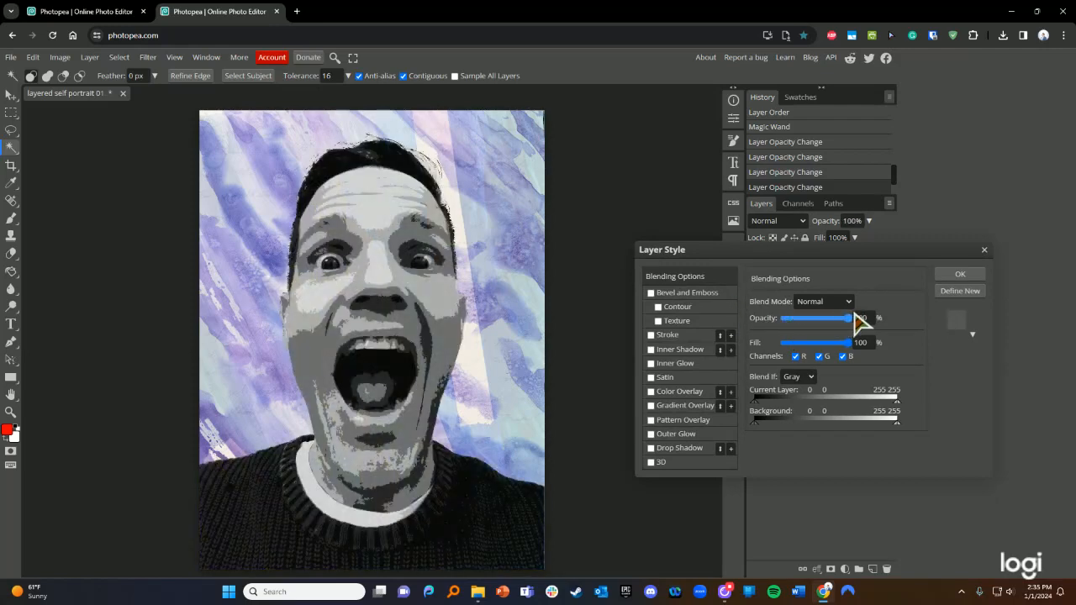
click(668, 336)
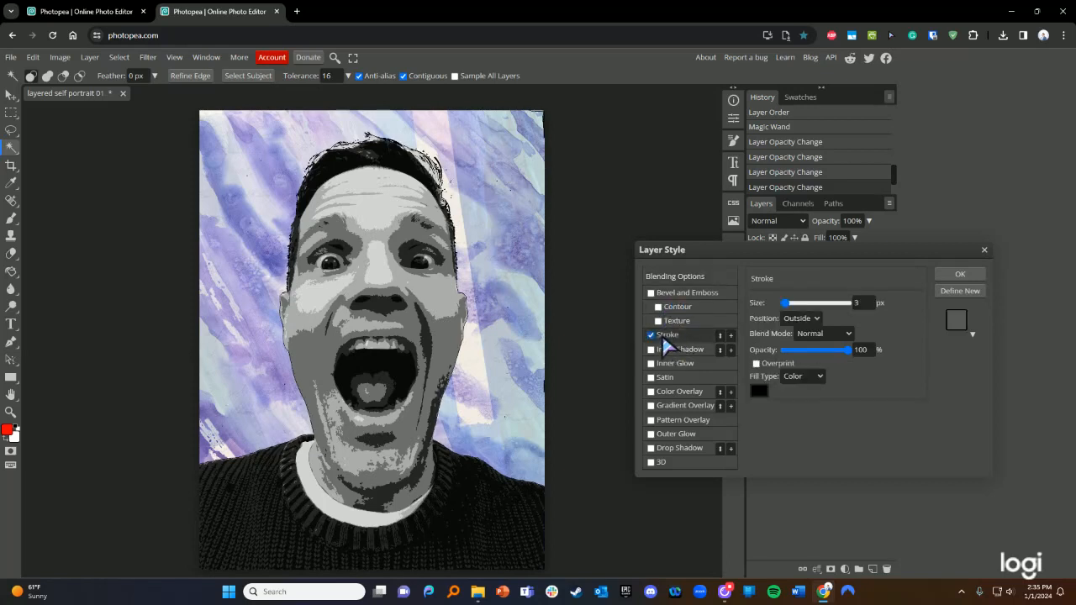
mouse_move(785, 304)
mouse_down()
mouse_move(828, 308)
mouse_move(808, 313)
mouse_move(816, 308)
mouse_move(805, 304)
mouse_up()
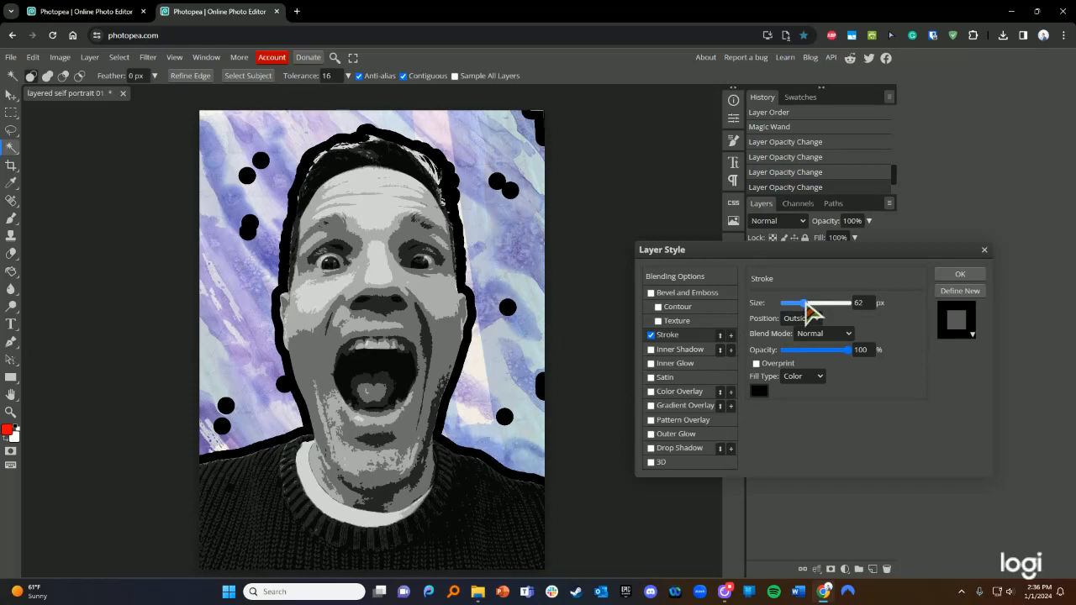
drag(809, 306, 783, 312)
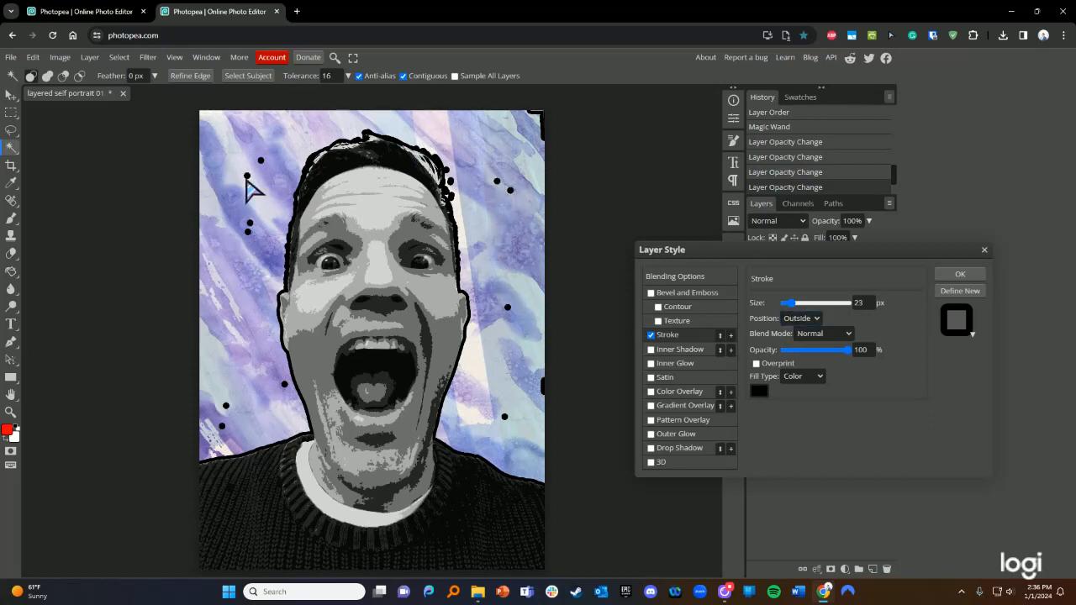
click(960, 276)
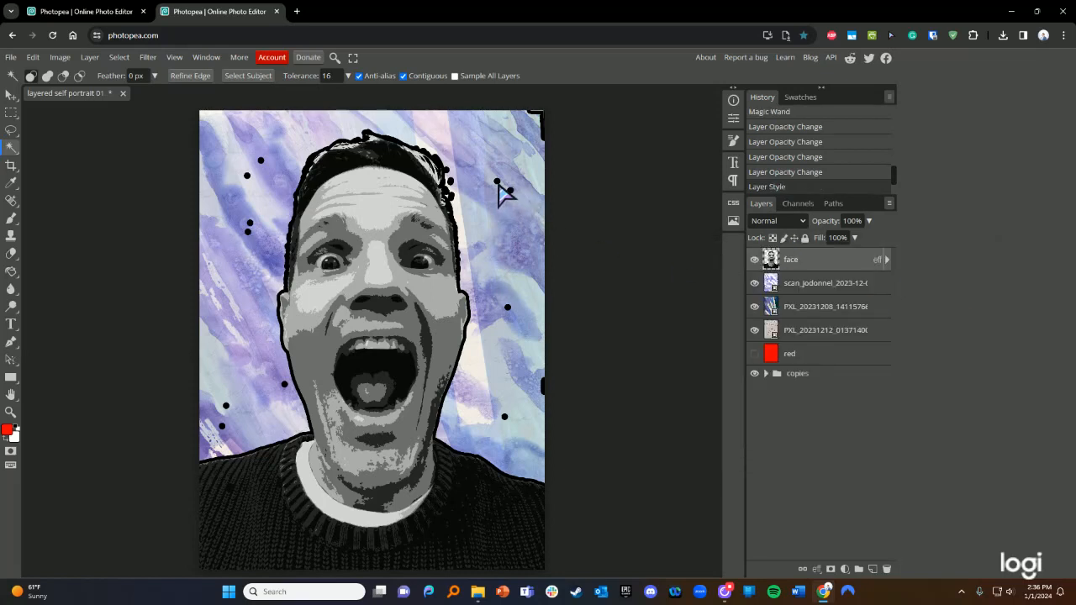
- Erase the stray black dots left of the head, beside the face, in the right background and at the top-right corner
click(11, 253)
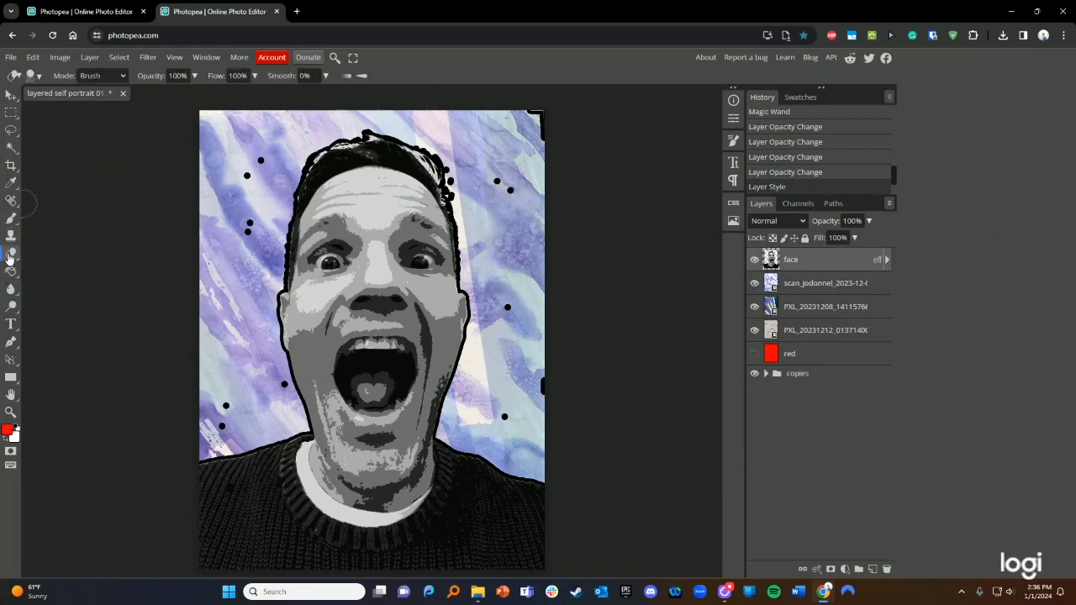
drag(261, 154, 247, 261)
drag(222, 400, 229, 429)
mouse_move(266, 393)
mouse_down()
mouse_move(277, 384)
mouse_move(283, 401)
mouse_up()
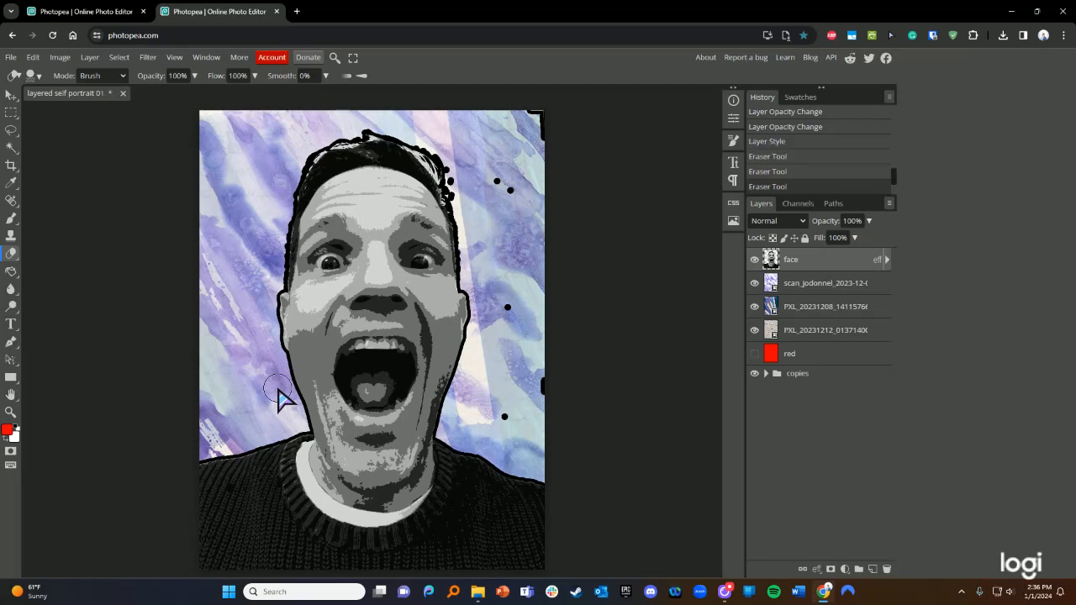
drag(506, 420, 502, 415)
drag(510, 320, 507, 304)
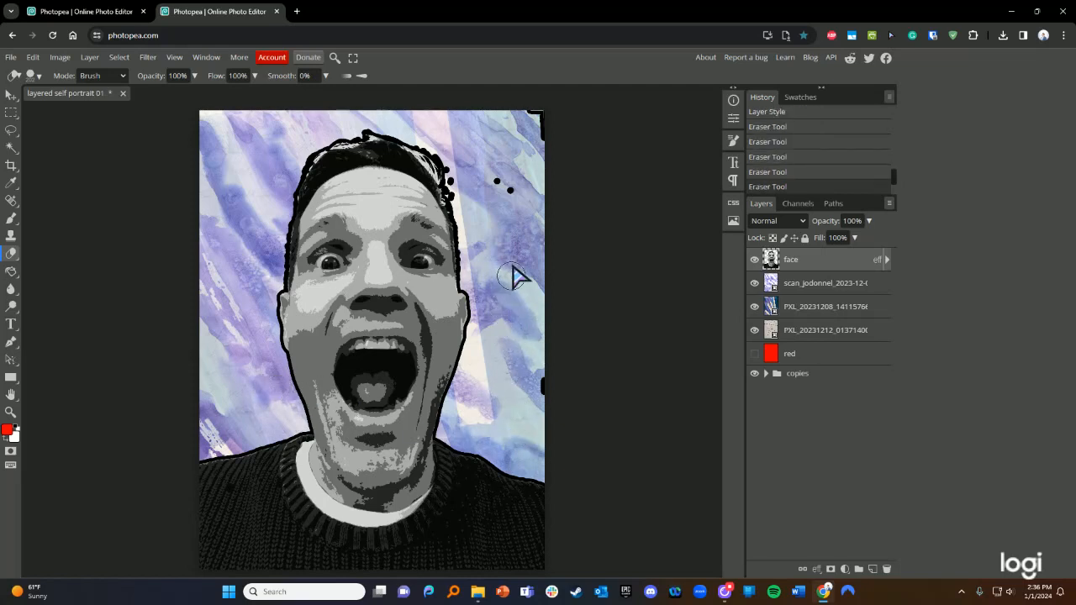
drag(509, 199, 461, 182)
click(461, 194)
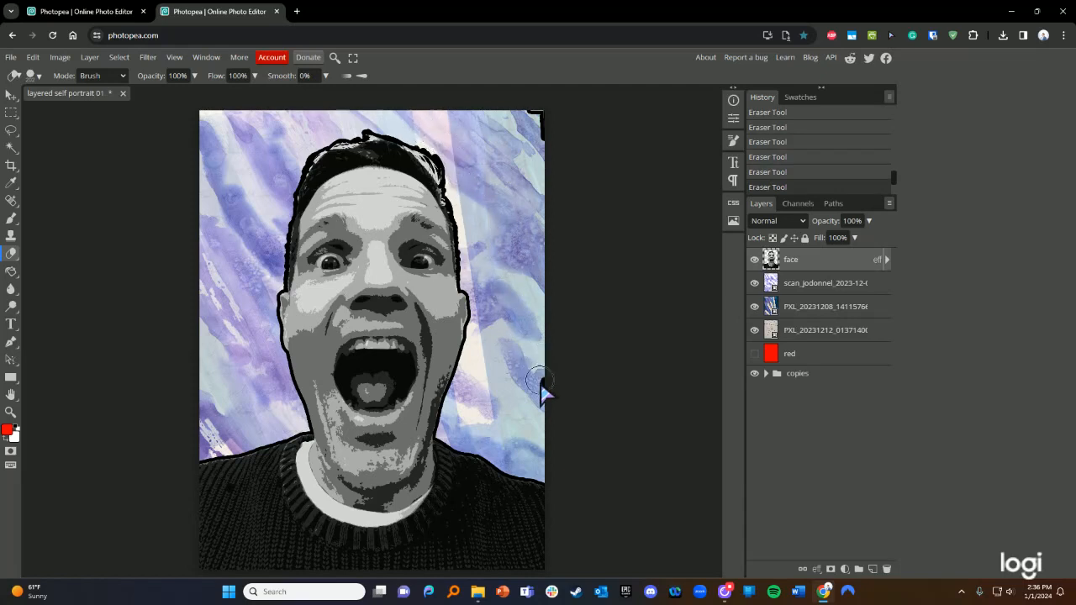
mouse_move(534, 116)
mouse_down()
mouse_move(555, 117)
mouse_move(547, 141)
mouse_up()
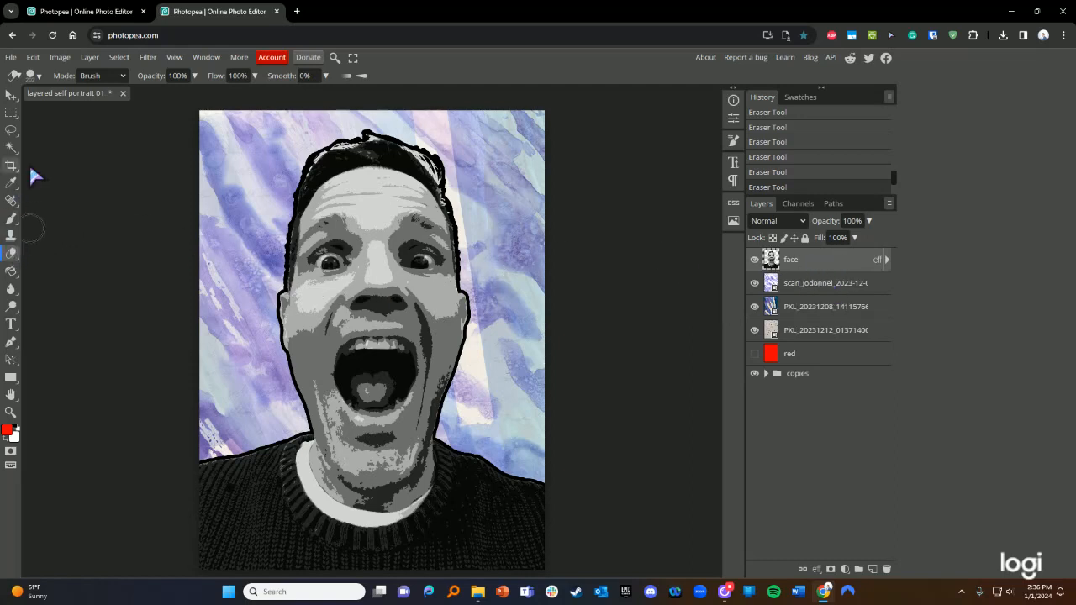
- Reopen the face layer style, try Bevel and Emboss, and remove the outline stroke
double_click(846, 267)
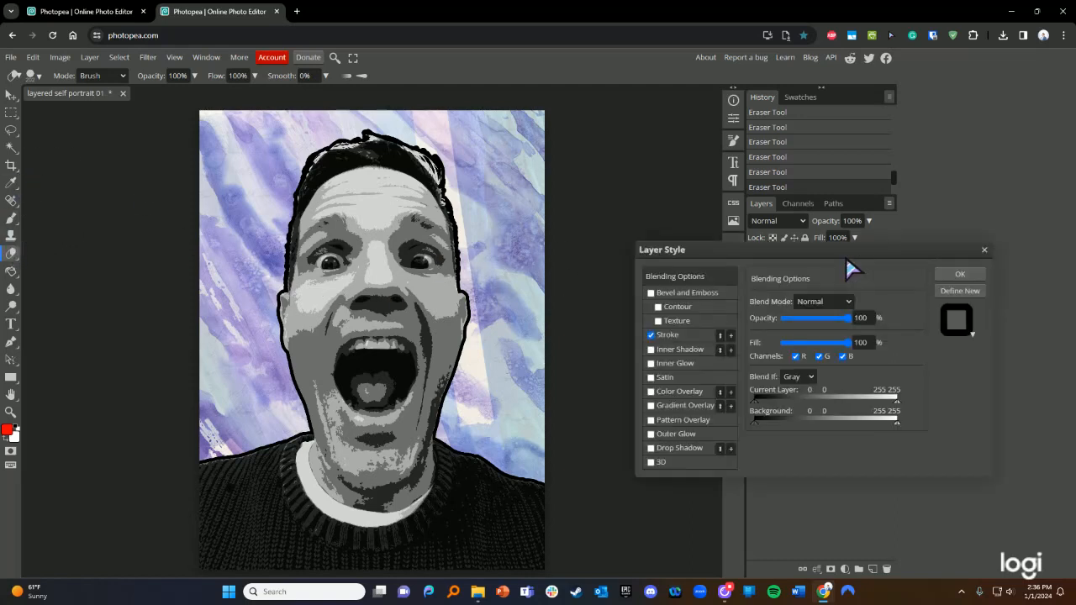
click(681, 335)
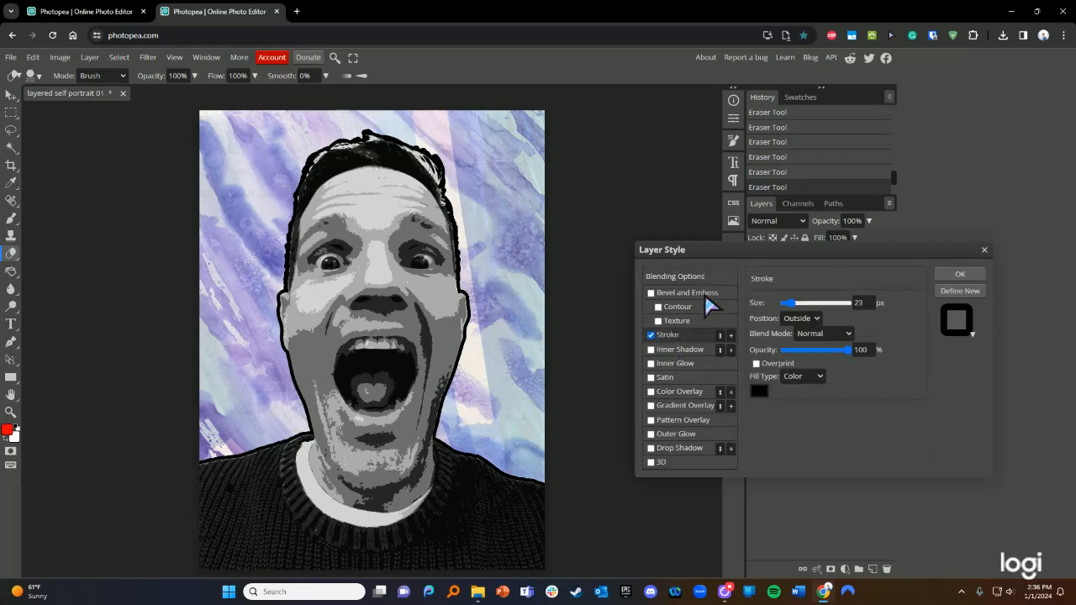
click(696, 292)
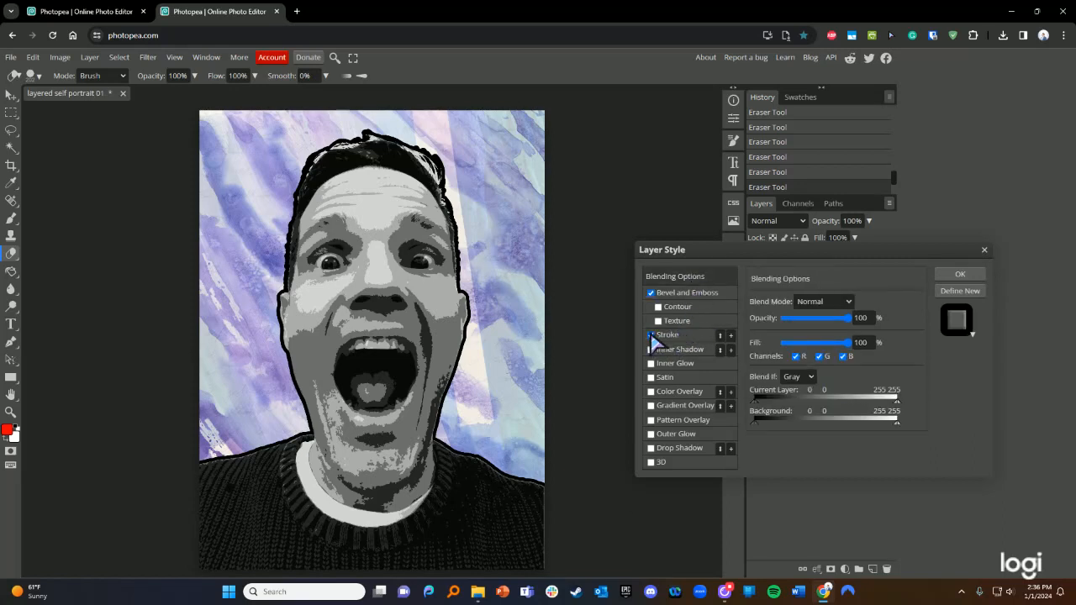
click(650, 294)
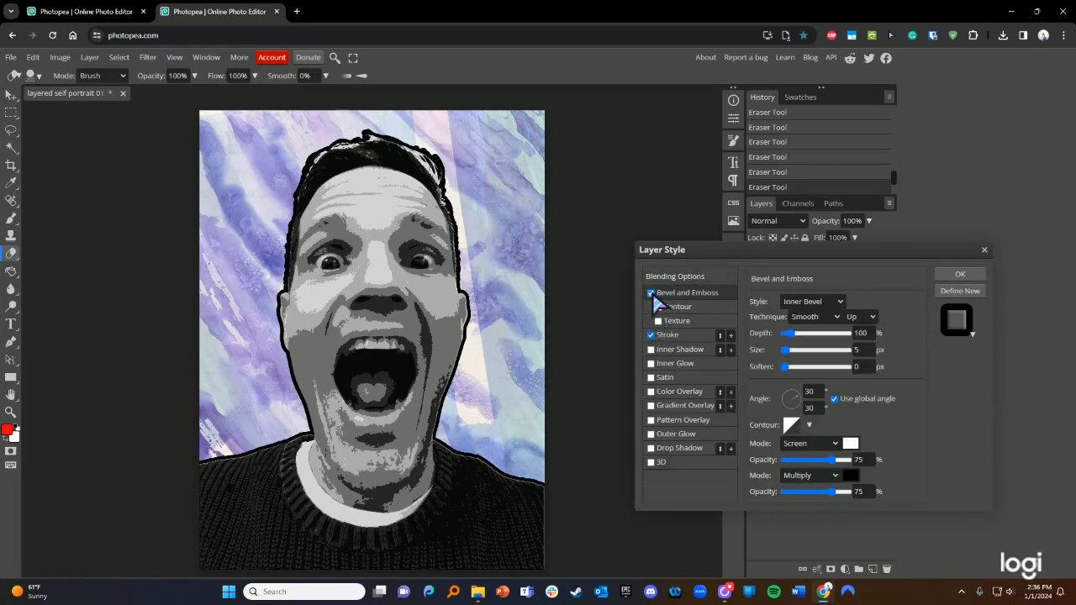
click(650, 294)
click(650, 334)
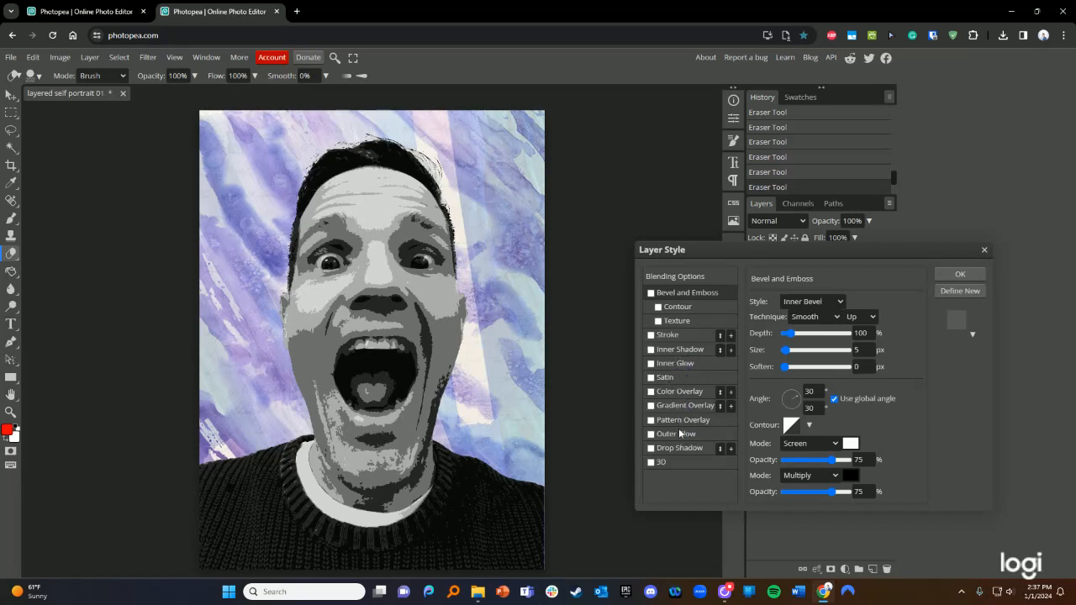
- Add an Outer Glow with 15% spread, about 157 px size and 36% range
click(653, 436)
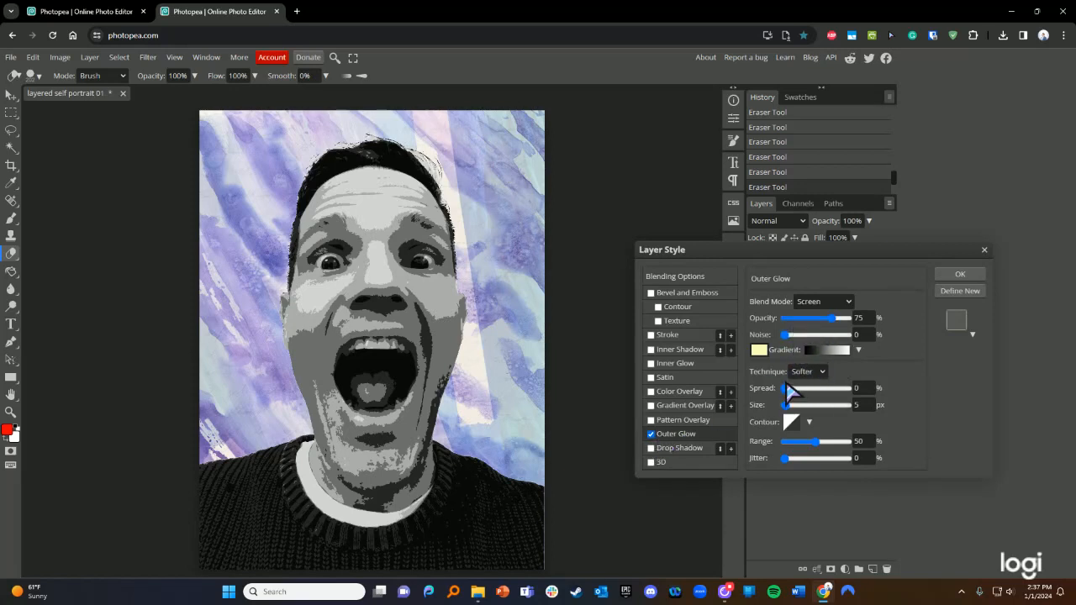
drag(811, 390, 828, 407)
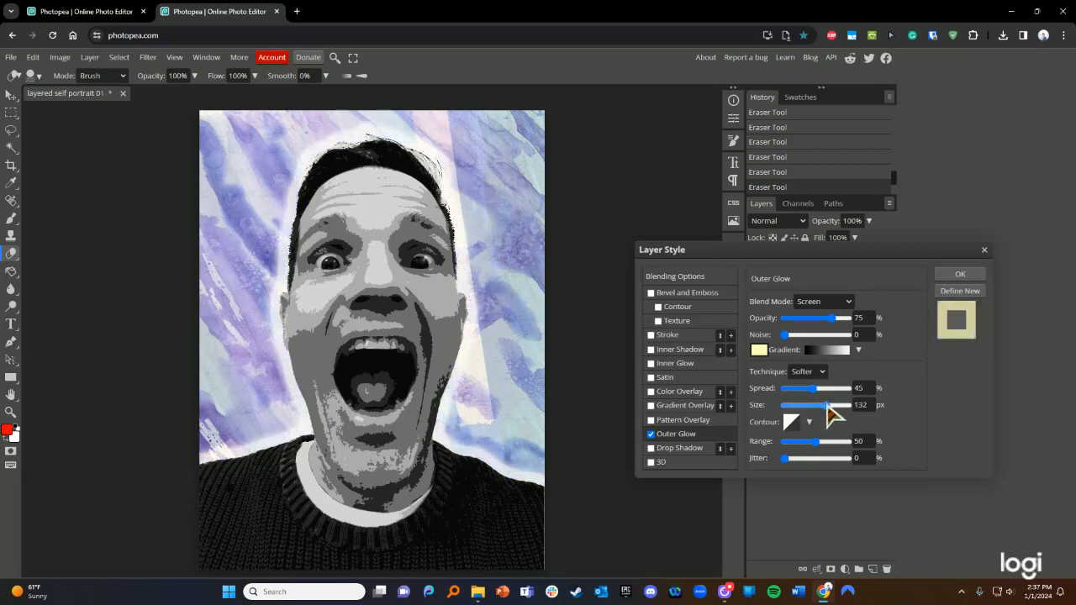
drag(839, 412, 795, 390)
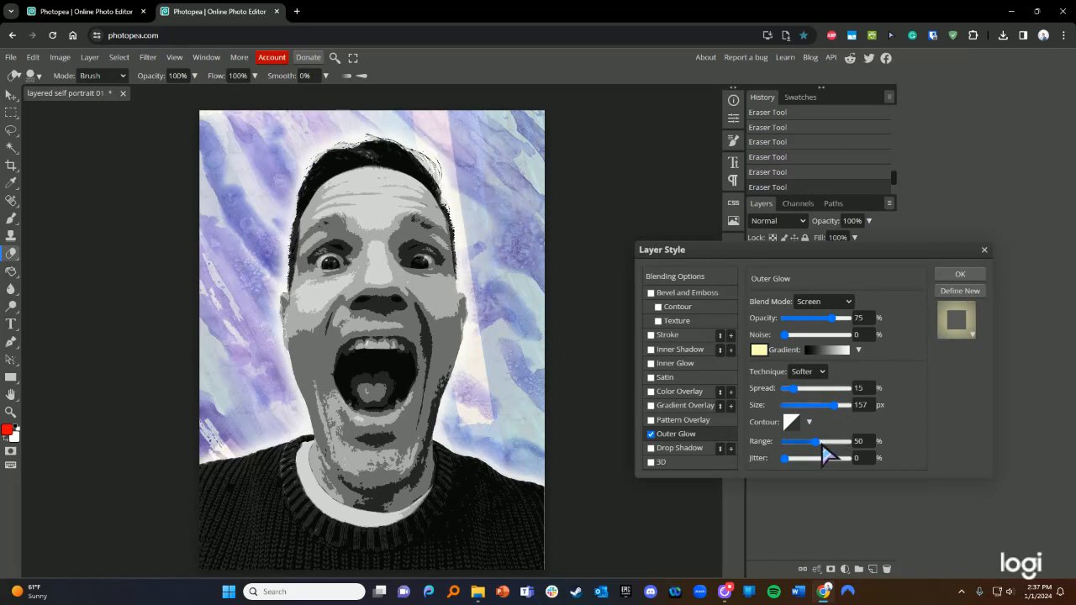
drag(823, 443, 831, 444)
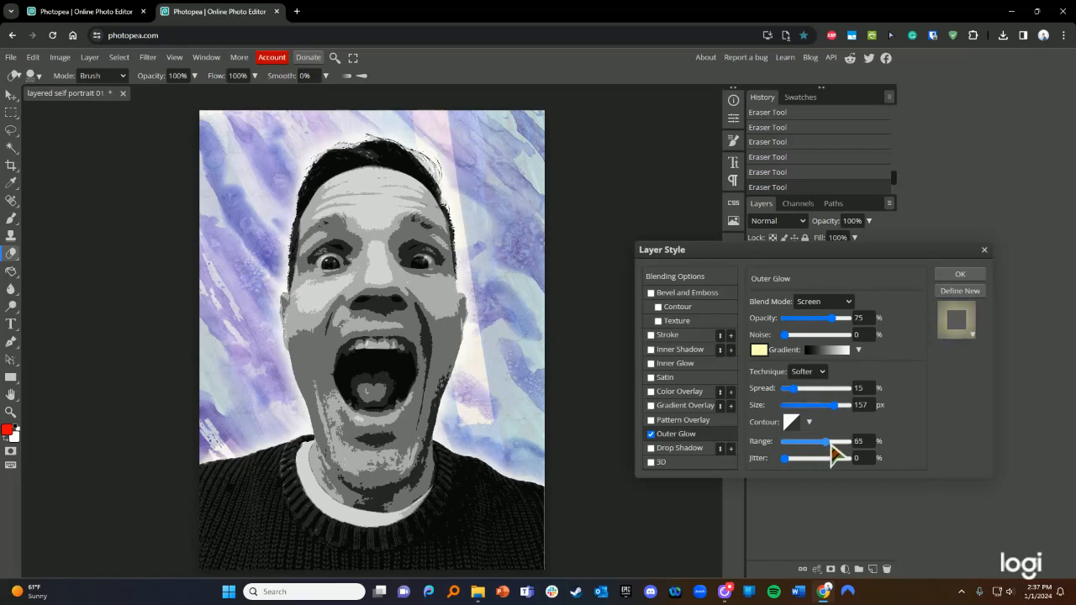
click(811, 446)
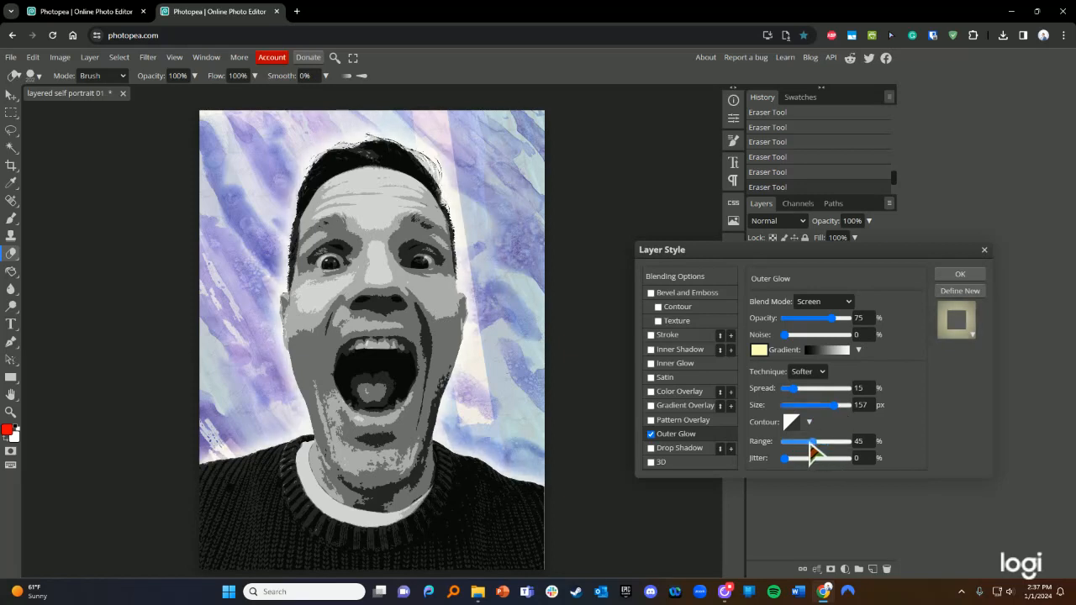
click(836, 446)
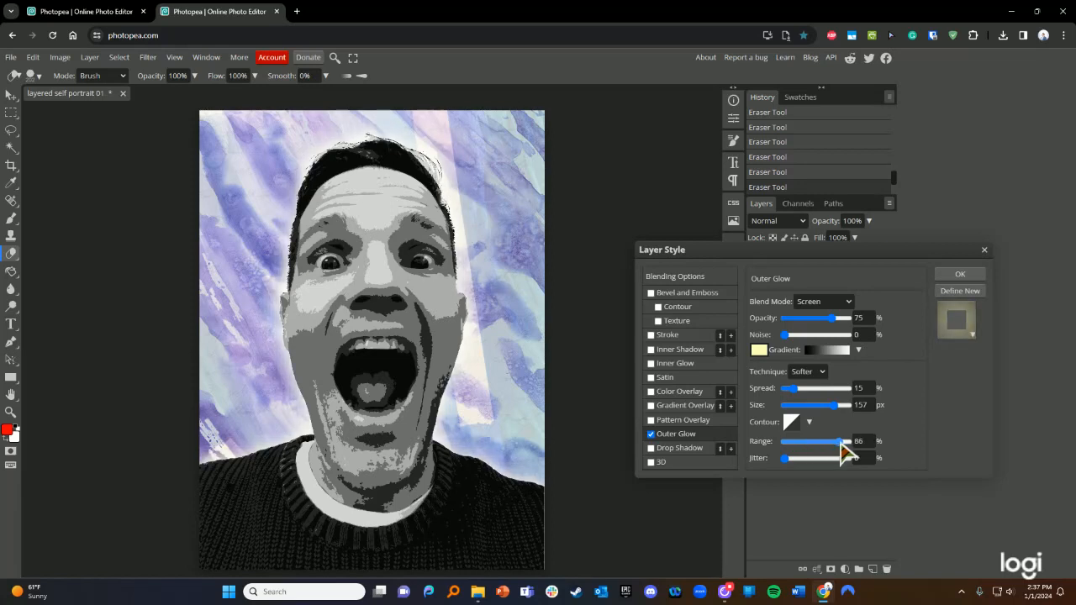
click(810, 443)
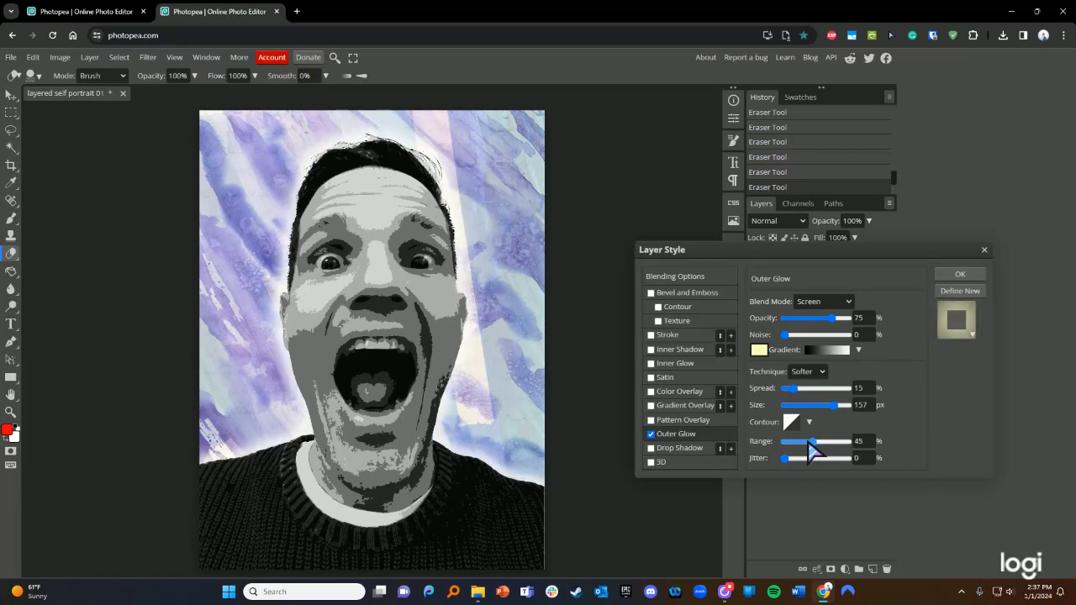
click(805, 443)
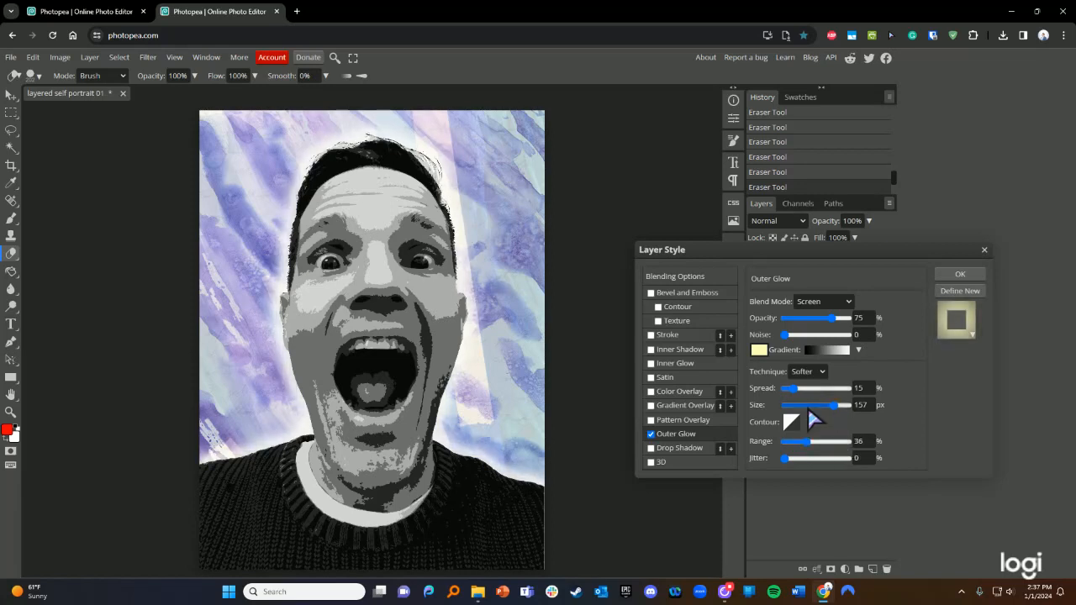
- Toggle the outer glow off and on to compare the look
click(650, 434)
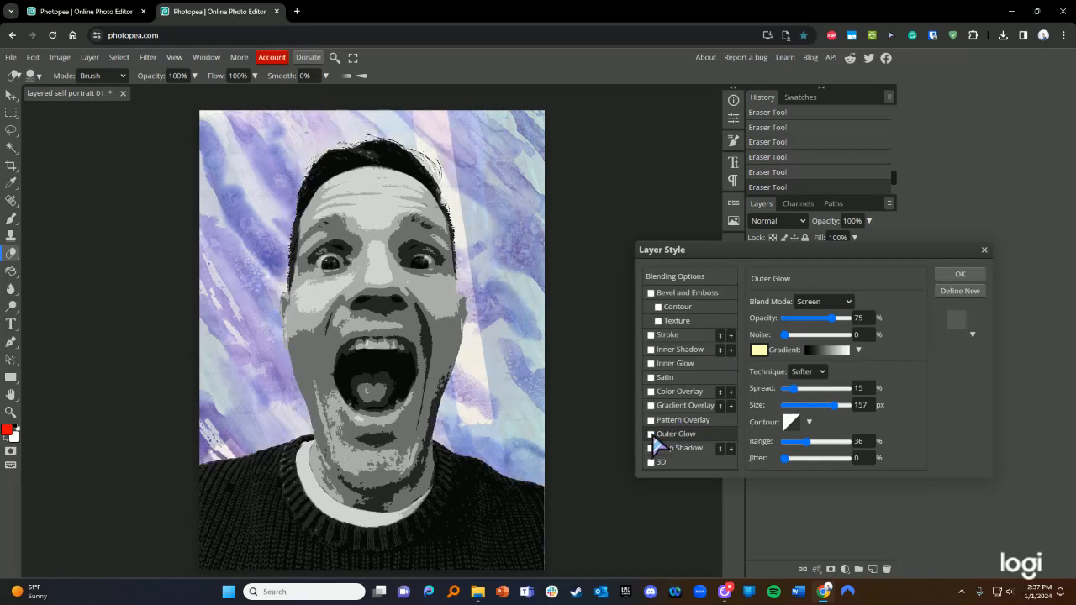
click(651, 435)
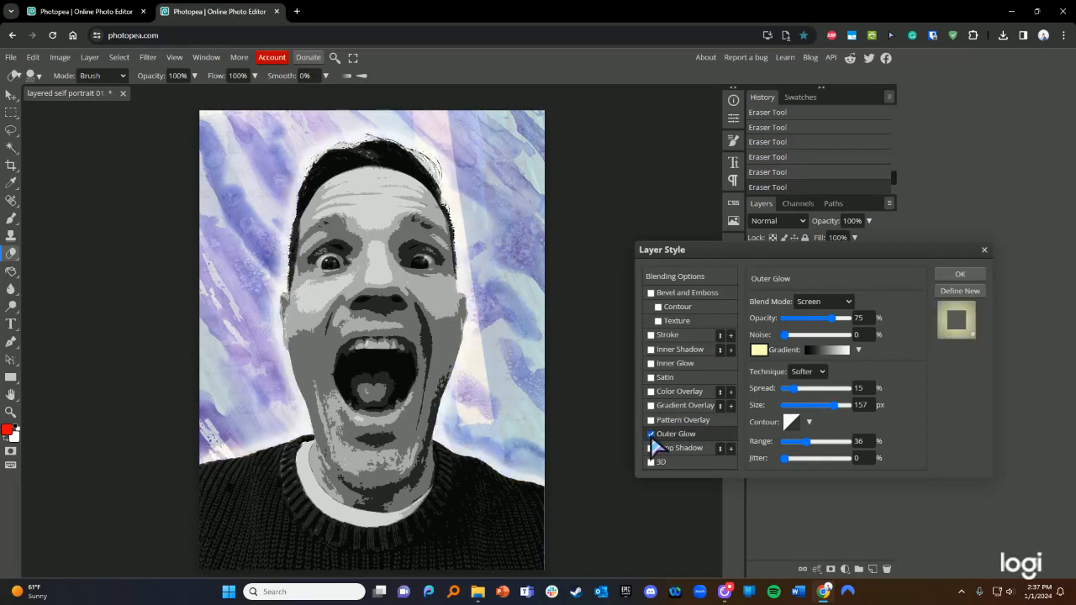
click(651, 435)
click(650, 435)
- Switch off the outer glow and toggle a Drop Shadow on and off to compare
click(651, 435)
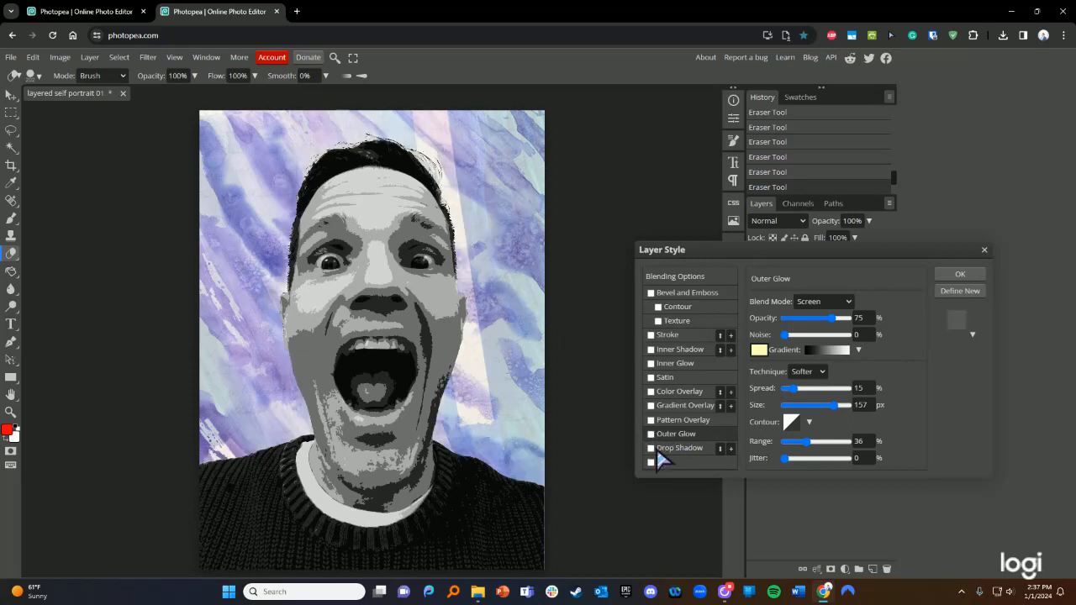
click(651, 448)
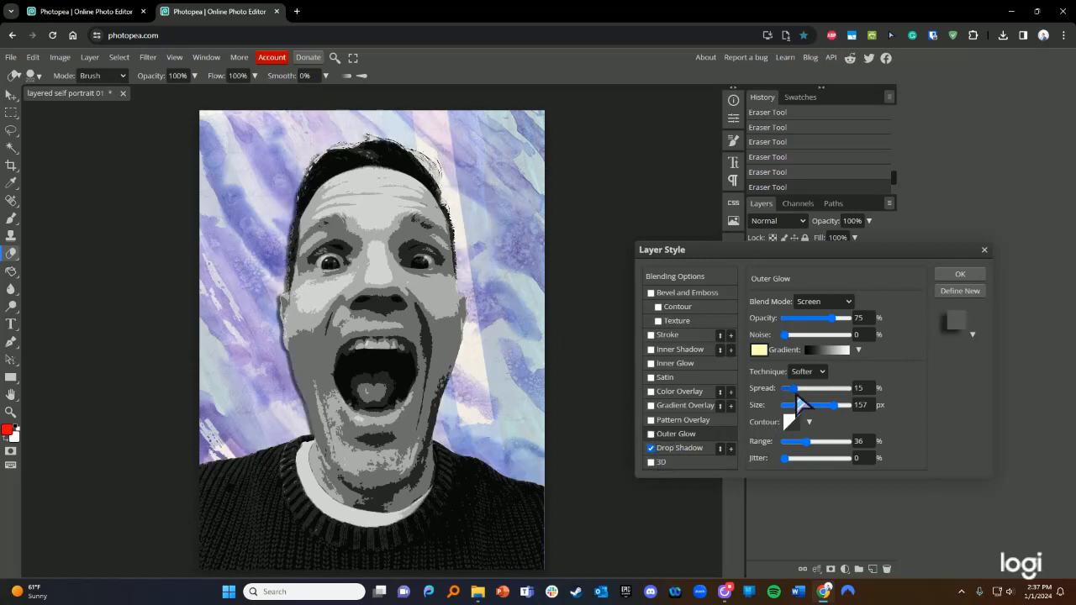
click(651, 449)
click(651, 449)
click(652, 450)
click(651, 449)
click(651, 450)
click(651, 450)
click(651, 450)
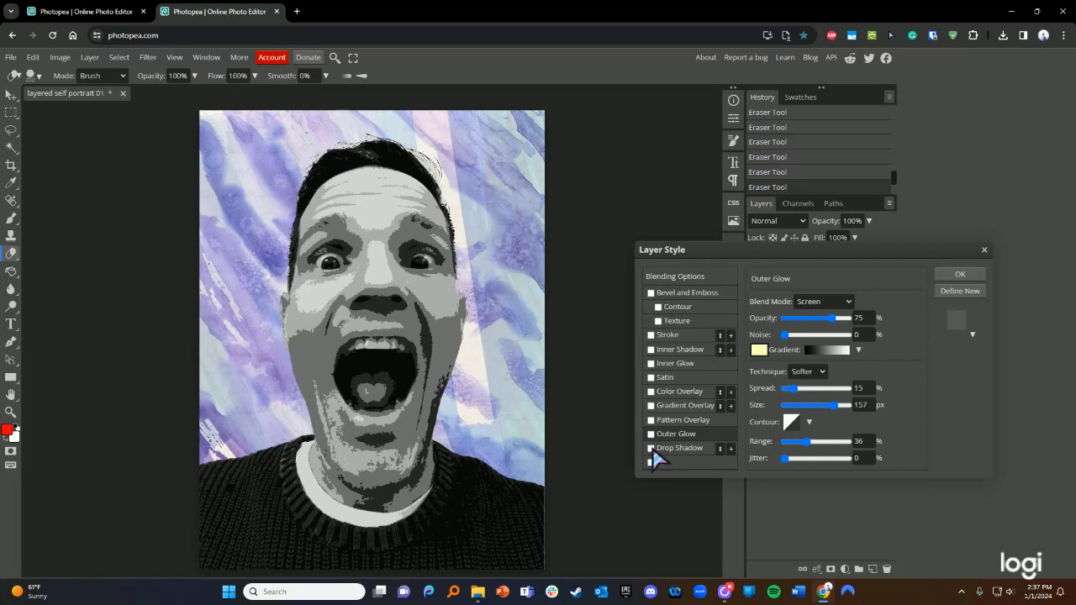
click(651, 450)
- Try a drop shadow with 56 px distance, 12% spread and 49 px size, then disable it
click(689, 448)
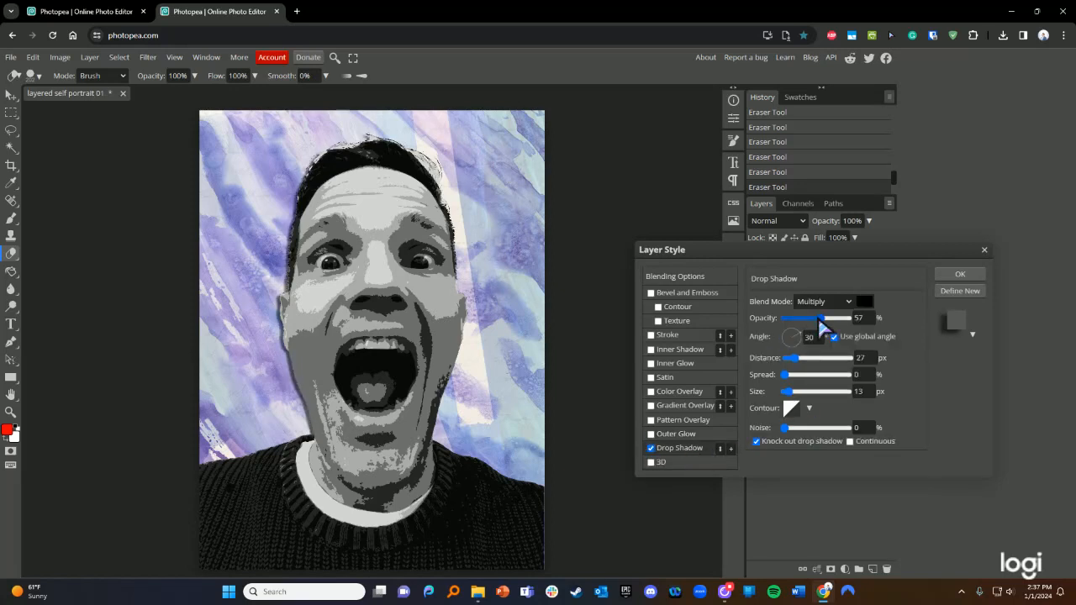
mouse_move(789, 357)
mouse_down()
mouse_move(817, 370)
mouse_move(805, 363)
mouse_move(802, 377)
mouse_move(827, 375)
mouse_move(791, 378)
mouse_up()
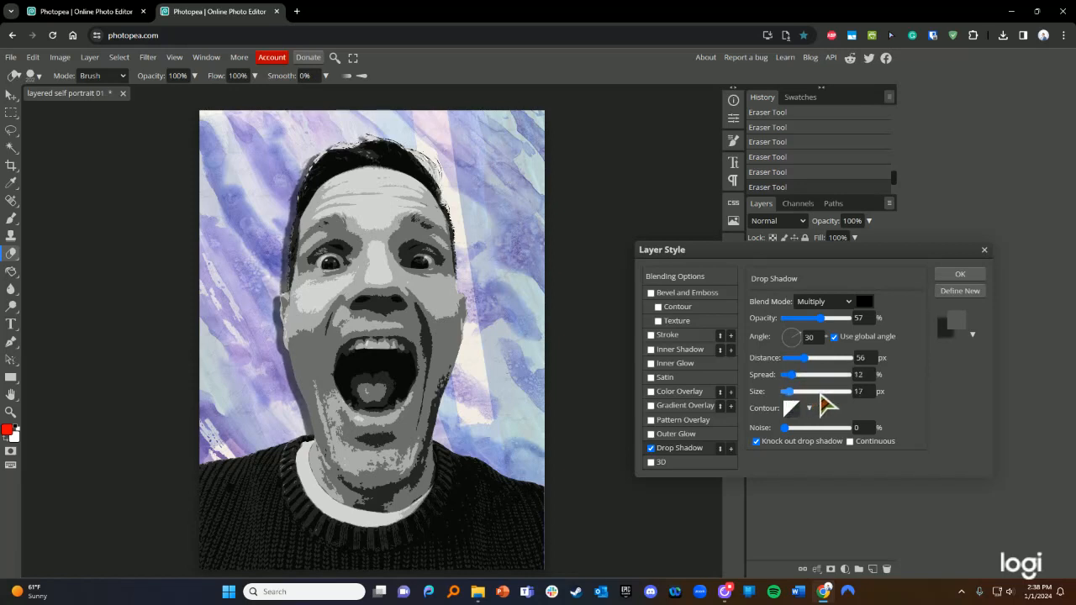
click(822, 392)
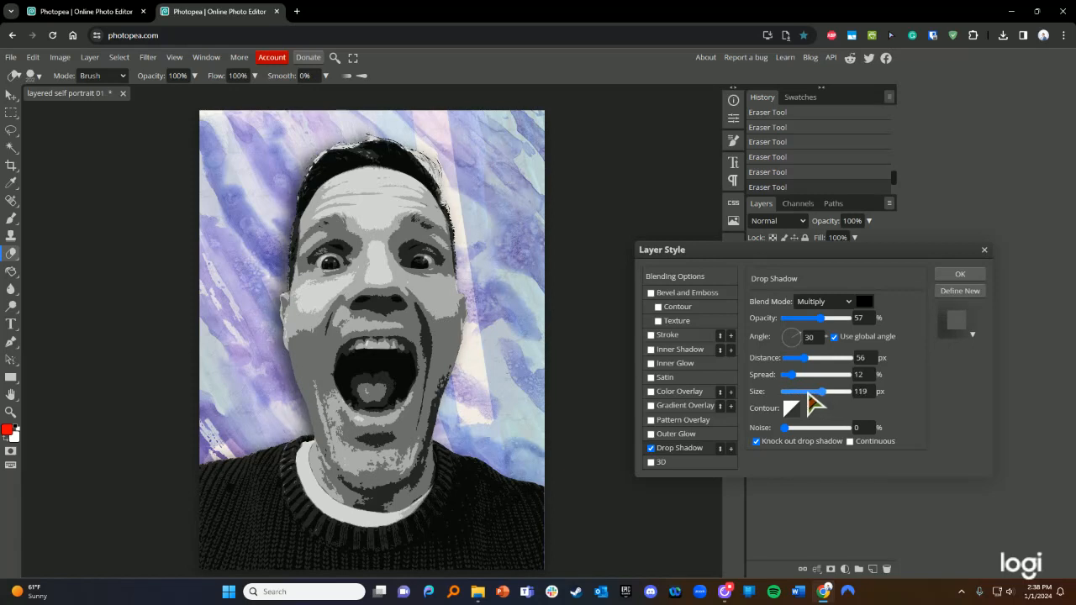
click(802, 392)
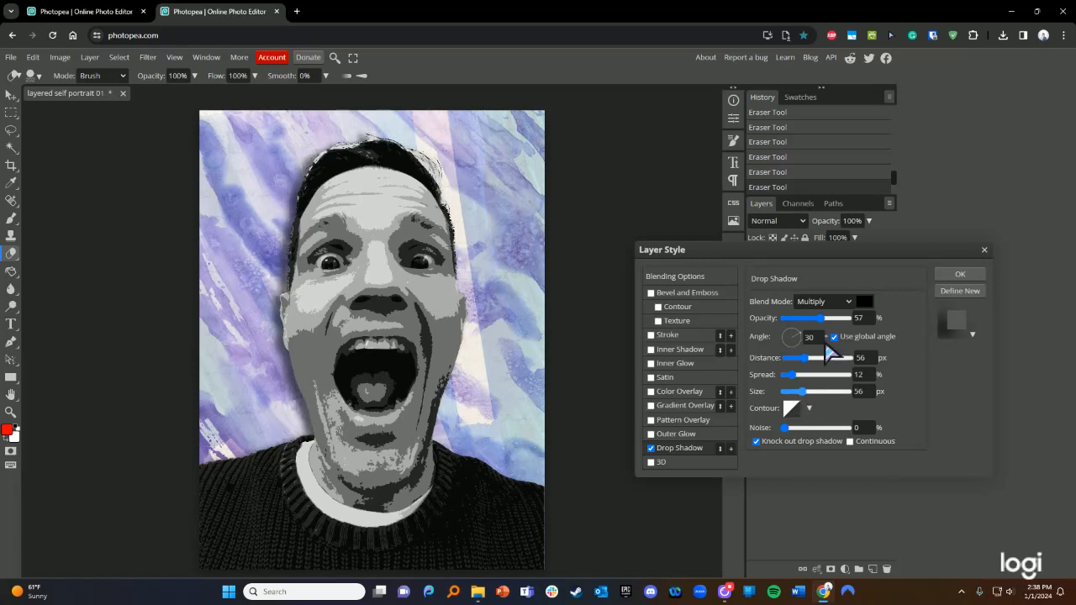
click(650, 449)
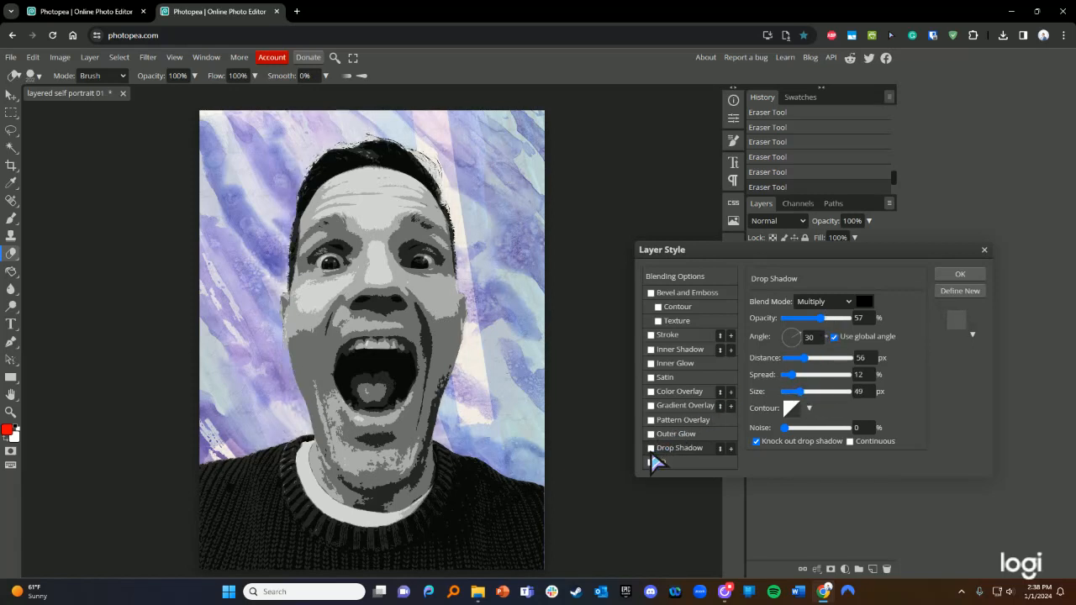
click(678, 409)
- Enable Color Overlay instead of the gradient overlay and pick blue #3333cc
click(677, 393)
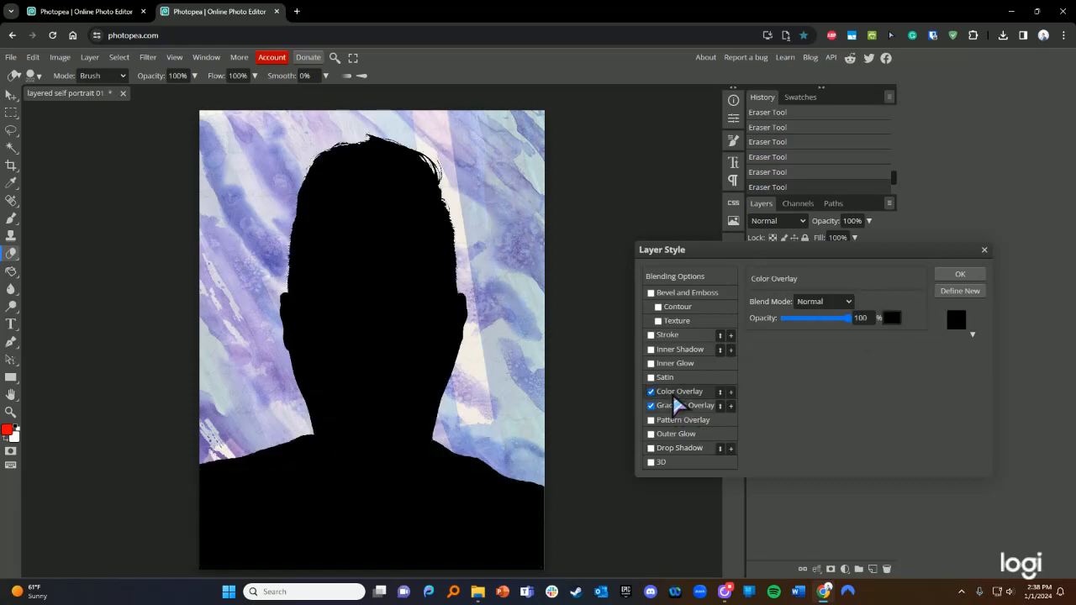
click(652, 406)
click(651, 392)
click(650, 392)
drag(809, 252, 776, 117)
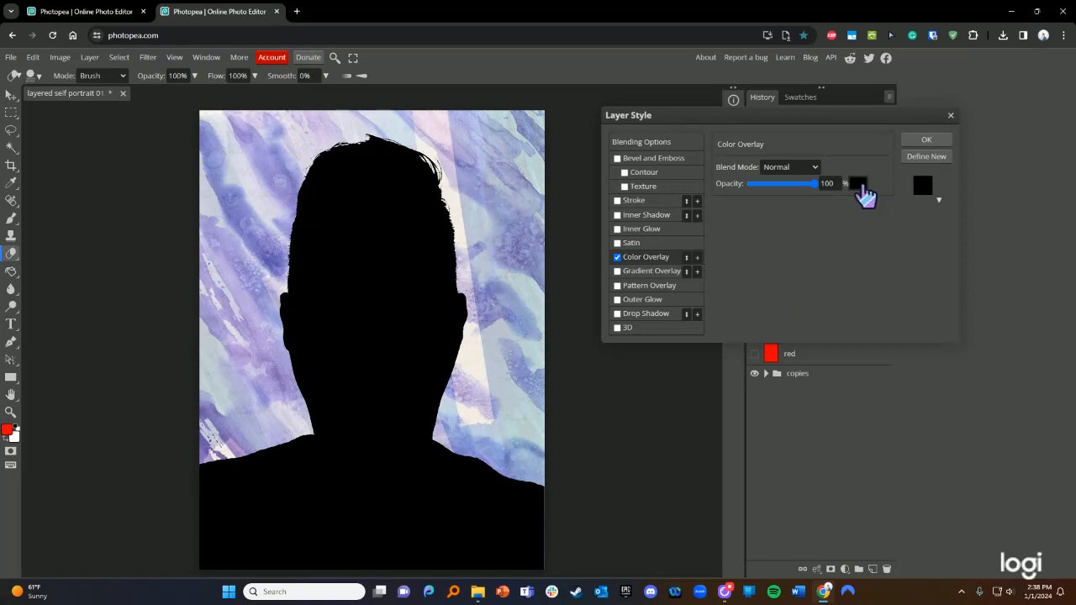
click(859, 185)
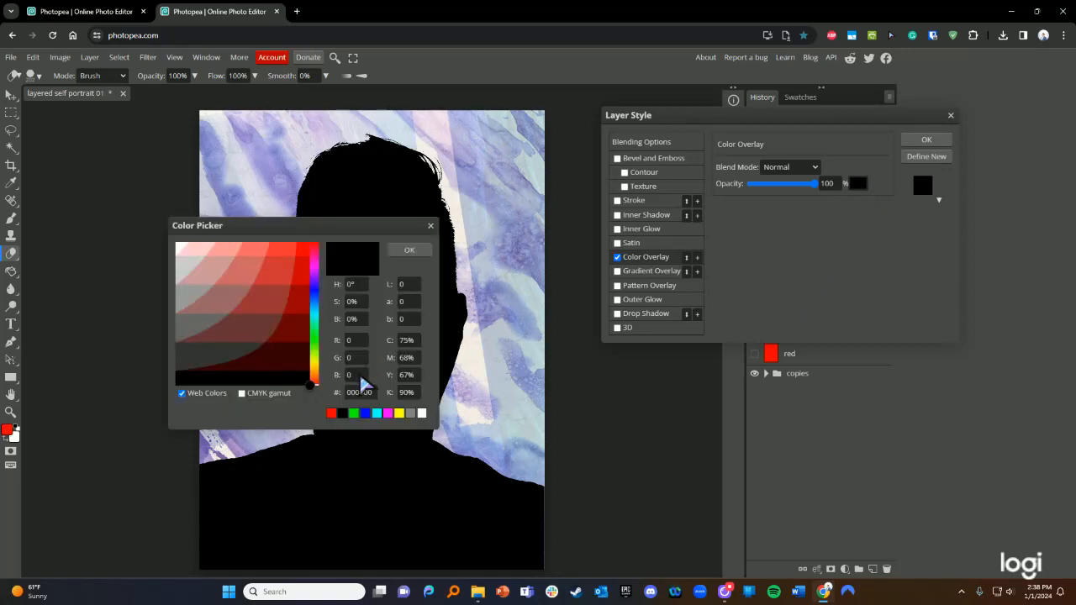
click(312, 294)
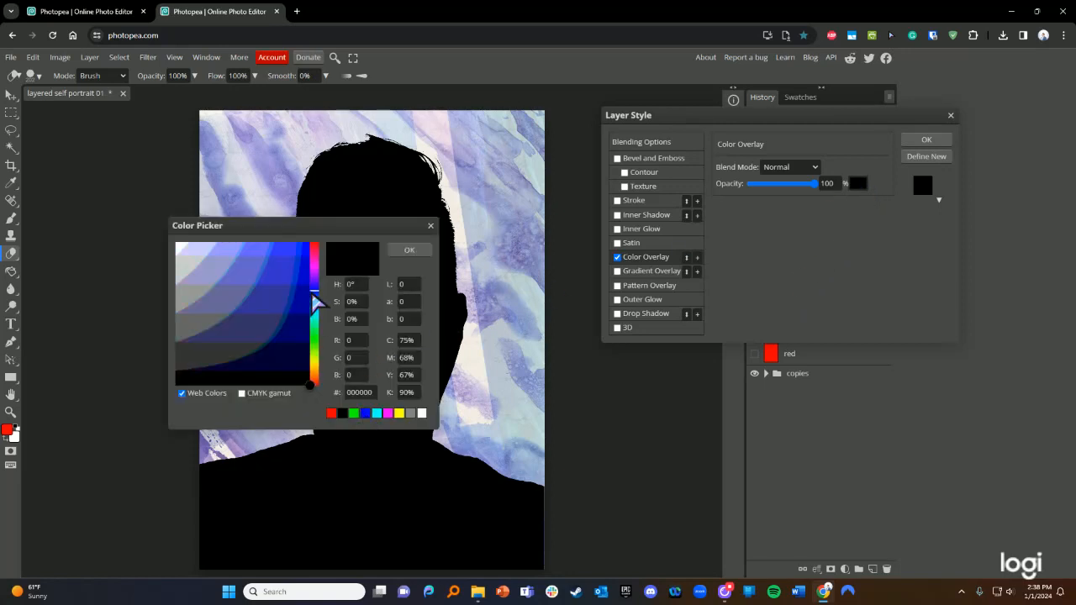
click(279, 263)
click(408, 251)
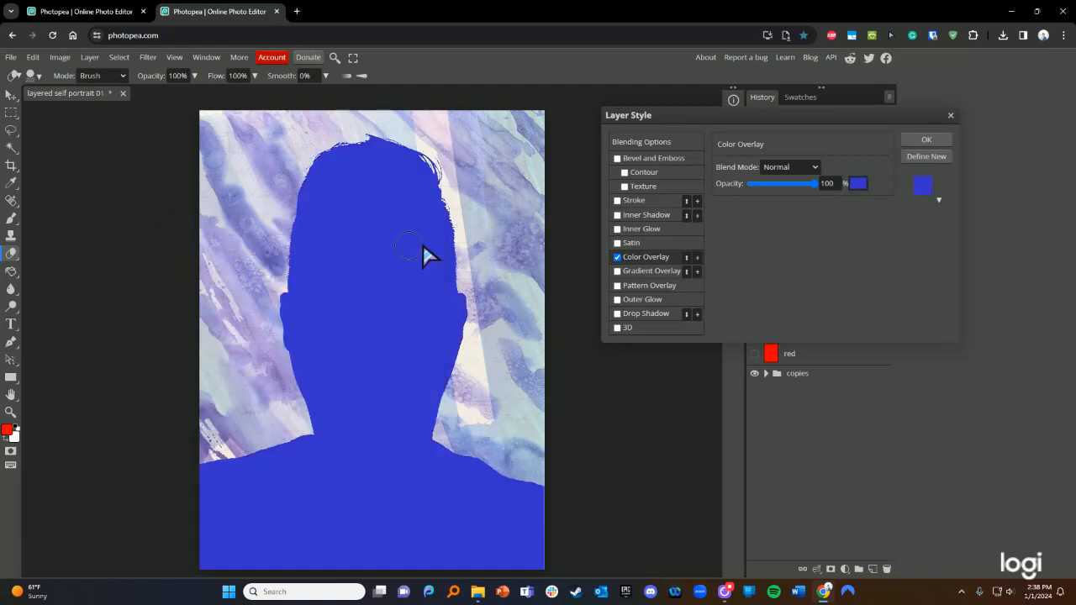
- Set the blue color overlay to 32% opacity and apply the layer style
drag(814, 182, 771, 187)
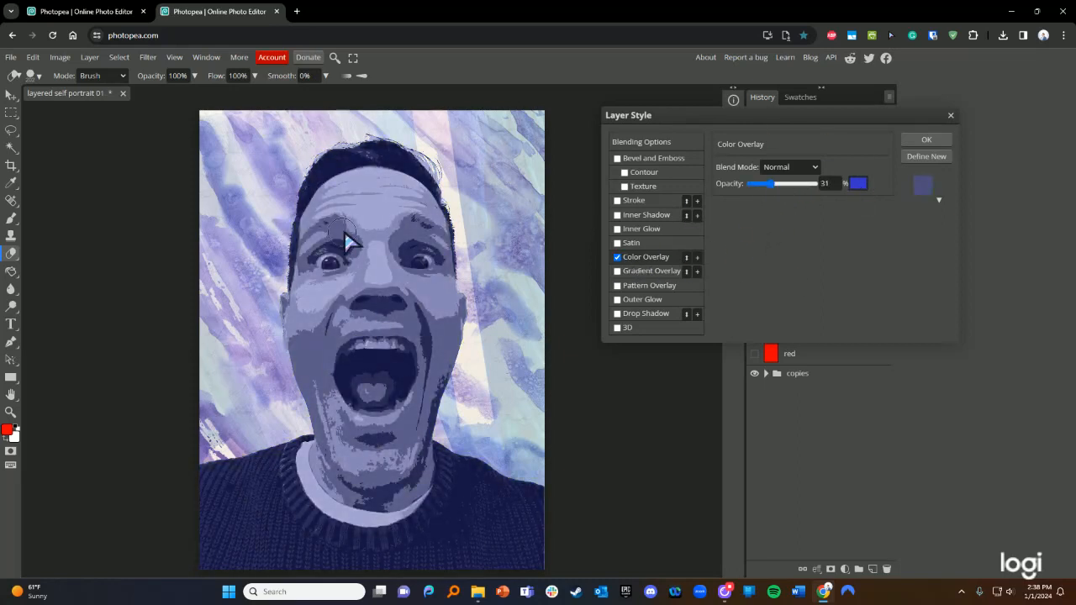
mouse_move(772, 185)
mouse_down()
mouse_move(762, 186)
mouse_move(773, 187)
mouse_up()
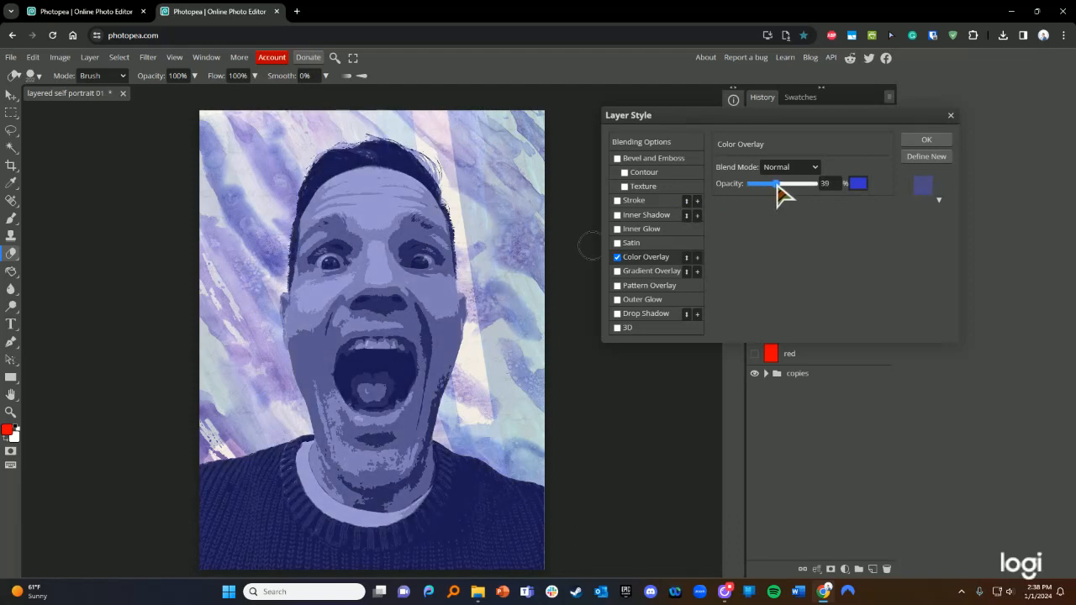
mouse_move(782, 192)
mouse_down()
mouse_move(742, 188)
mouse_move(766, 187)
mouse_up()
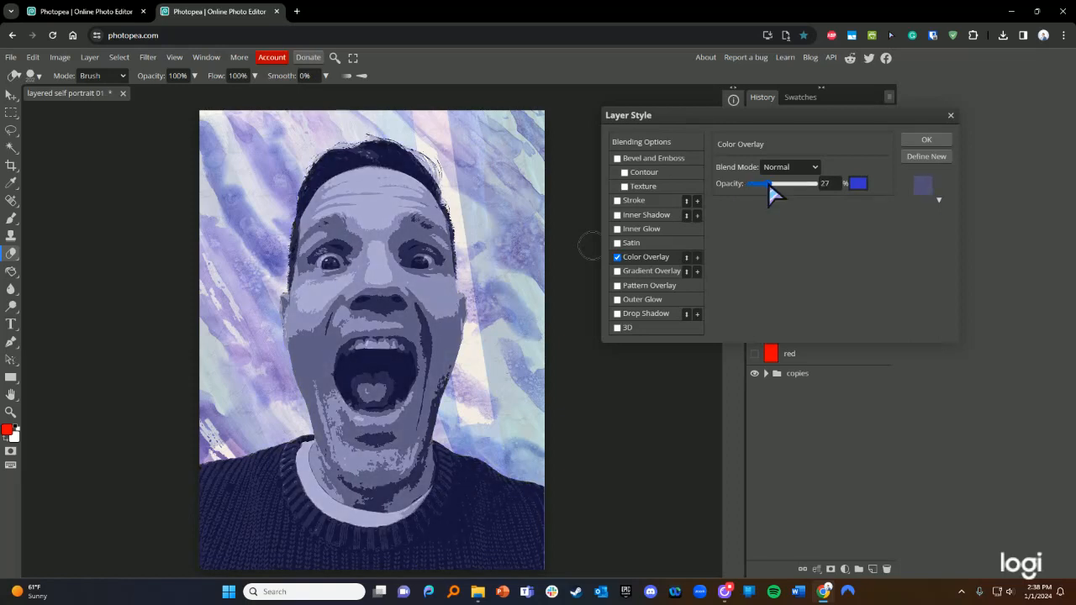
drag(768, 184, 764, 185)
mouse_move(771, 185)
mouse_down()
mouse_move(749, 185)
mouse_move(769, 190)
mouse_up()
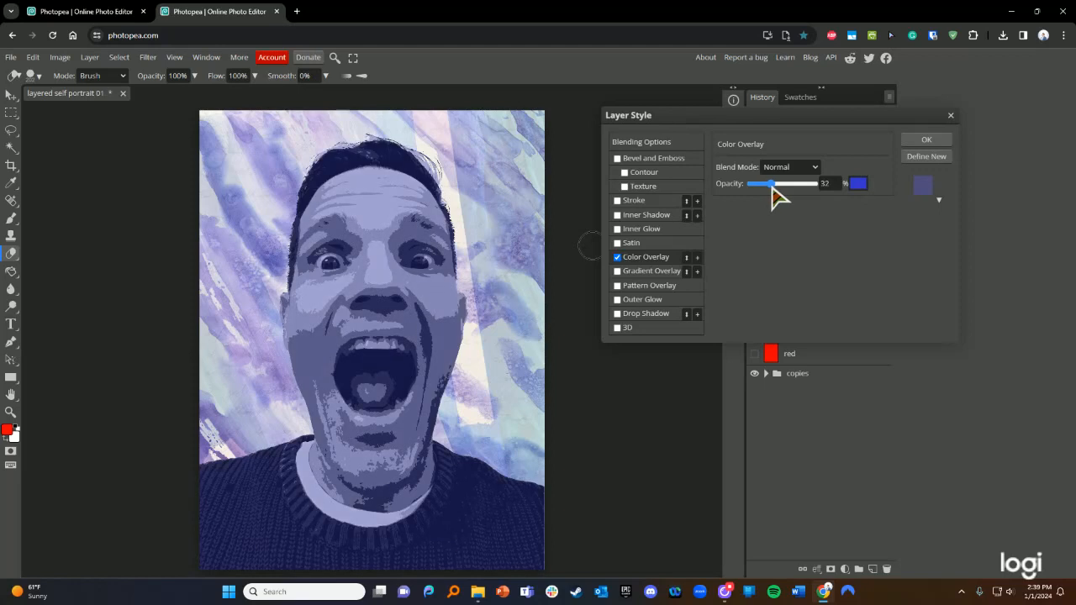
click(924, 141)
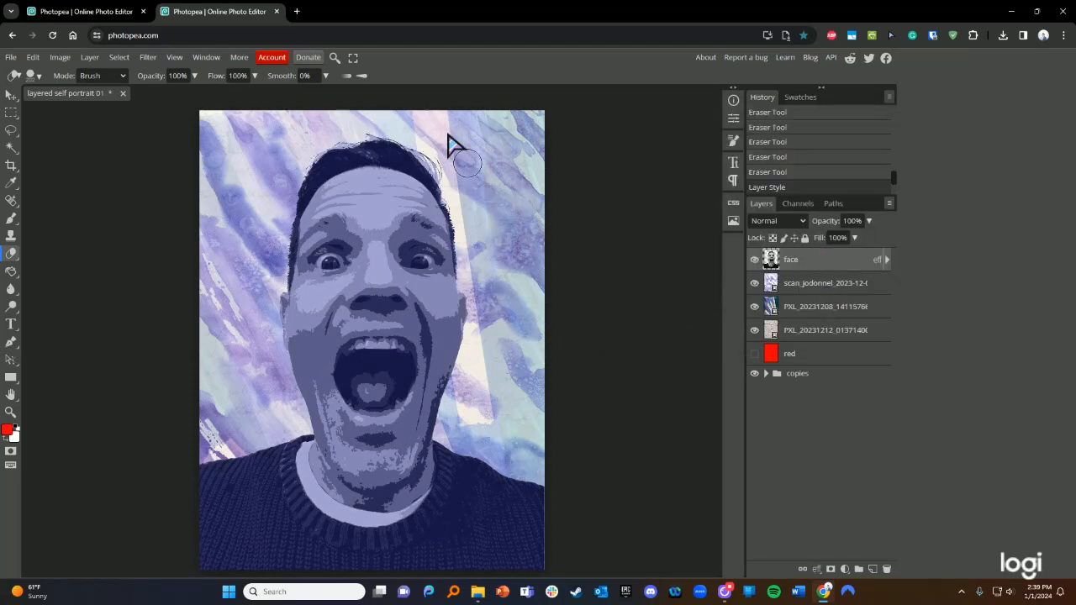
- Reopen and close the face layer style, then expand its effects list in the Layers panel
double_click(840, 262)
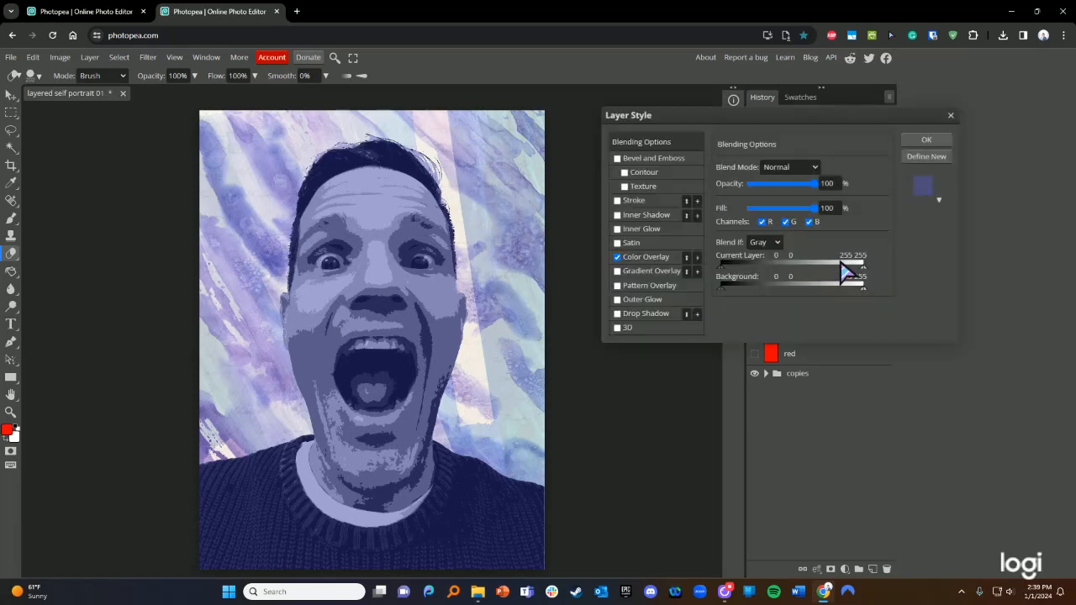
click(950, 116)
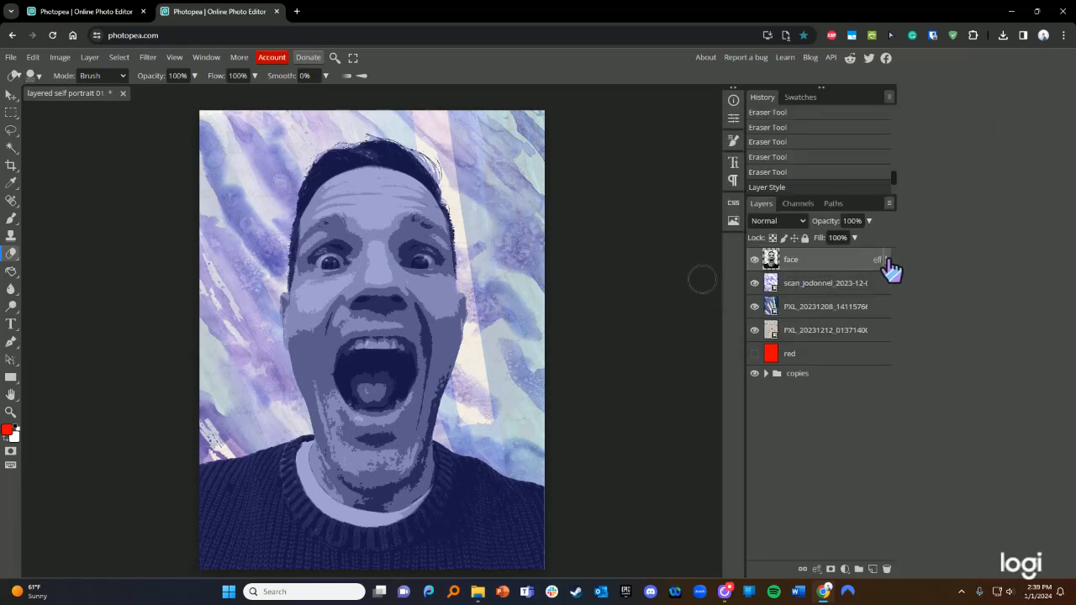
click(886, 260)
click(887, 261)
click(887, 261)
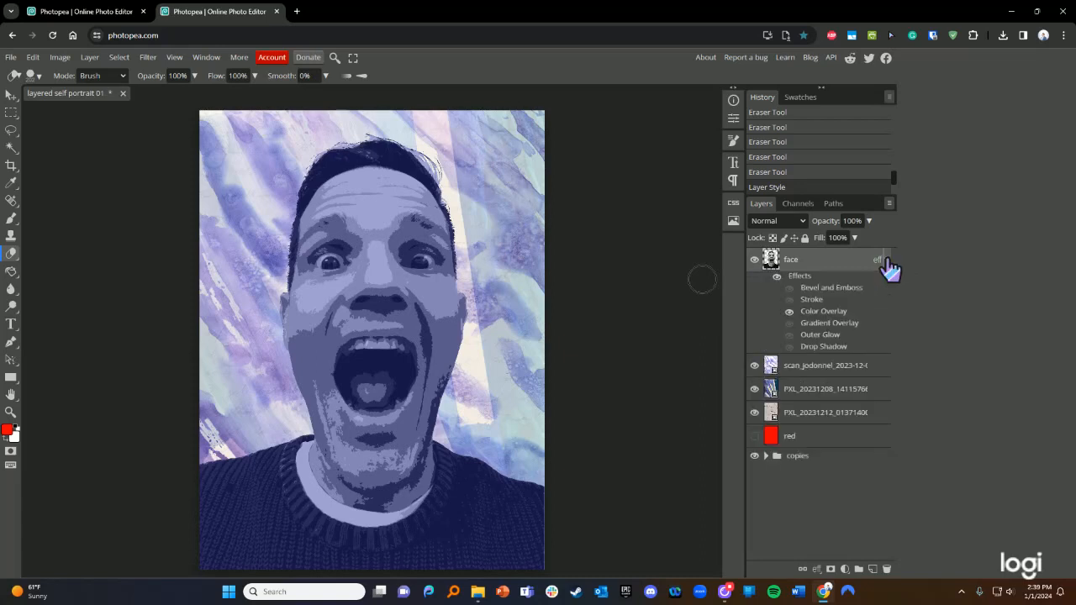
click(887, 260)
click(887, 260)
- In the effects list, enable Outer Glow and turn off the Stroke outline and Gradient Overlay
click(789, 289)
click(789, 287)
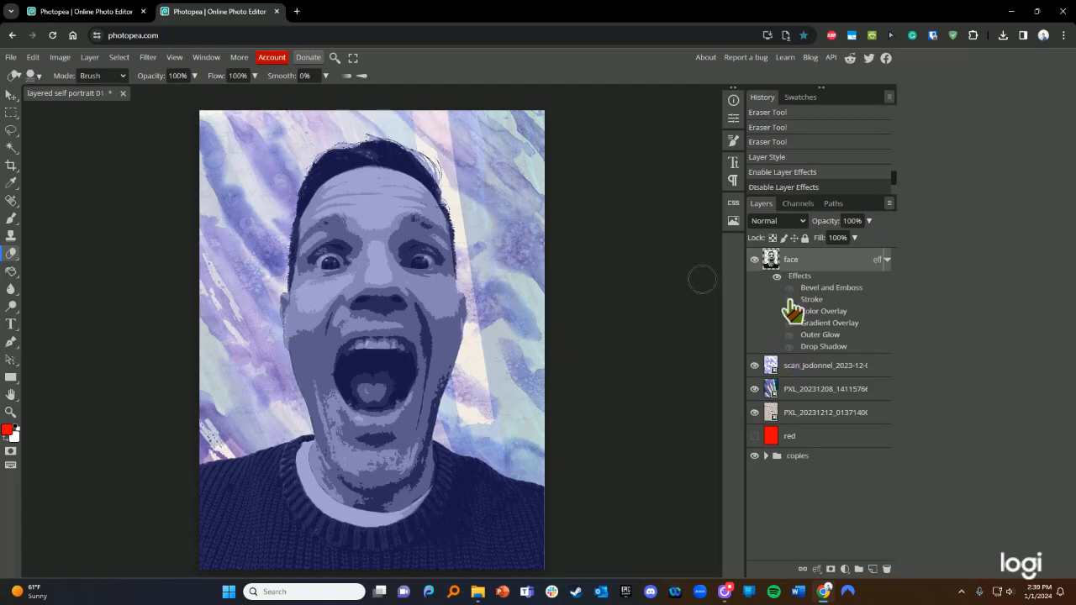
click(789, 300)
click(789, 311)
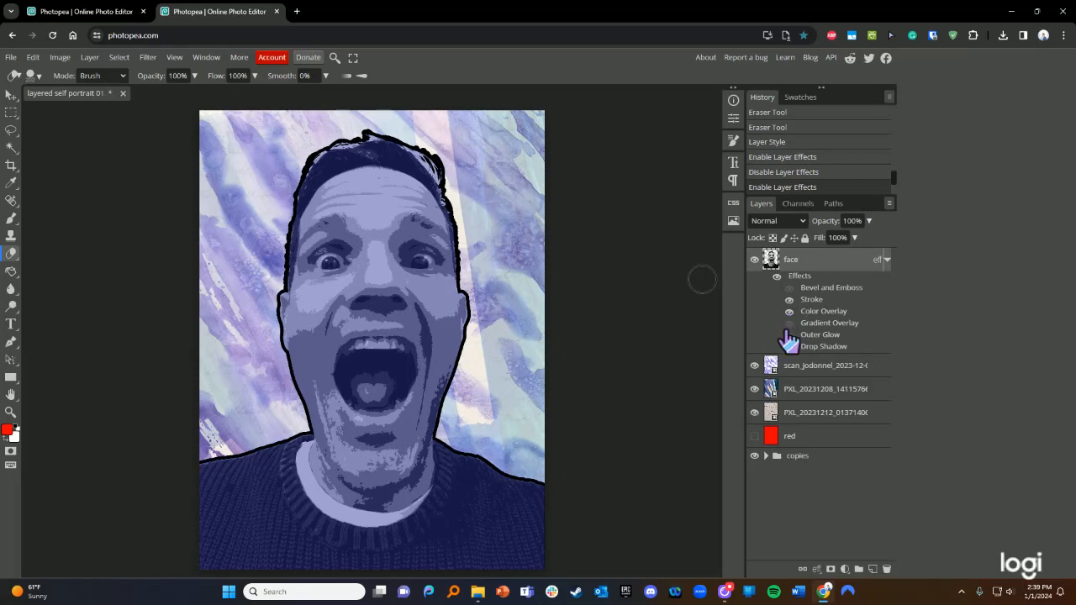
click(789, 322)
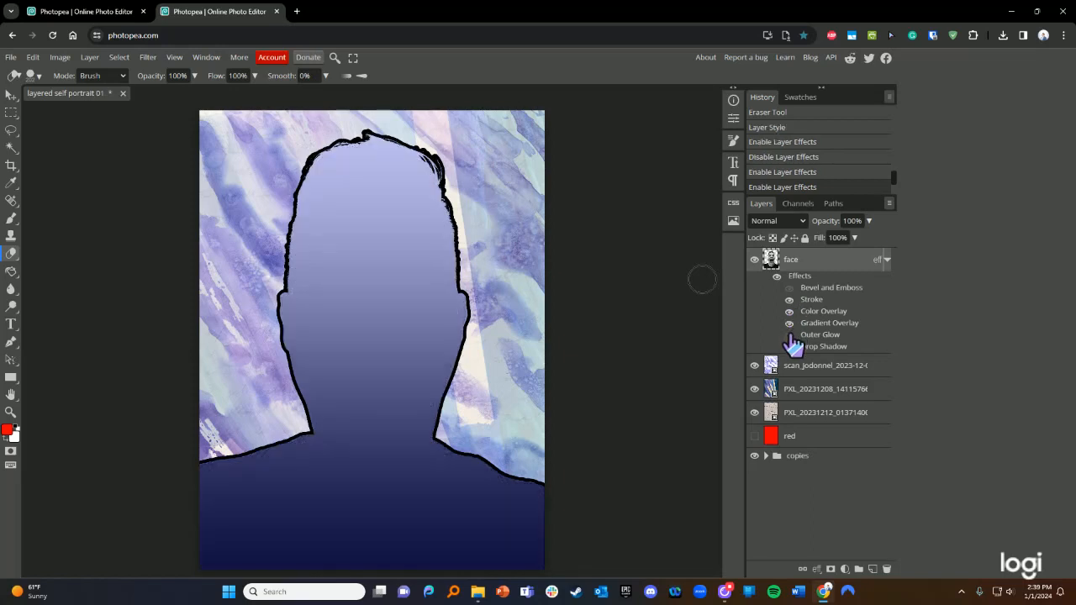
click(789, 323)
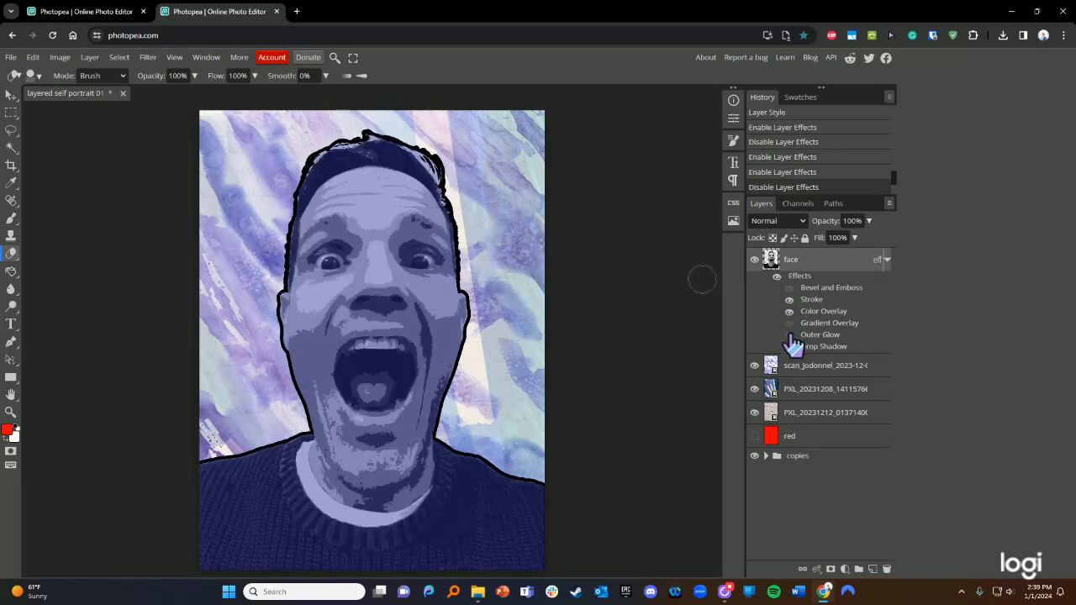
click(790, 336)
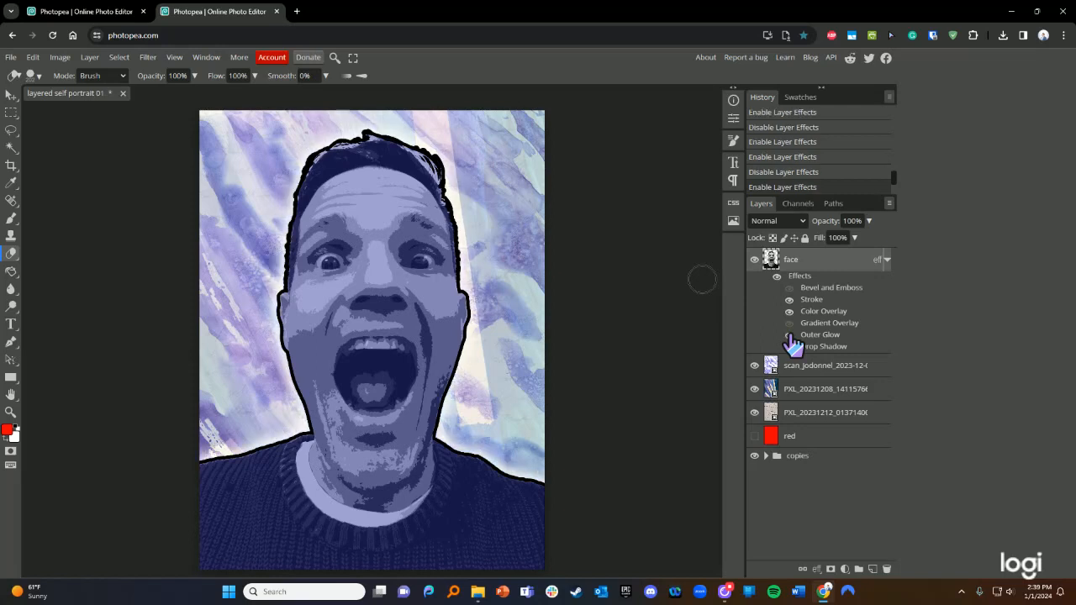
click(789, 299)
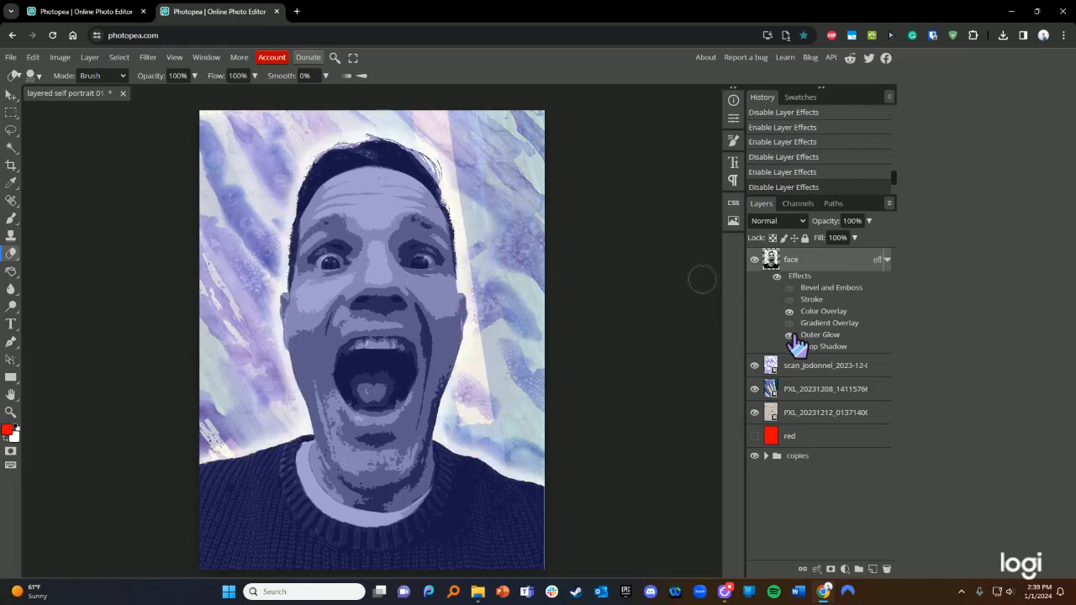
click(886, 260)
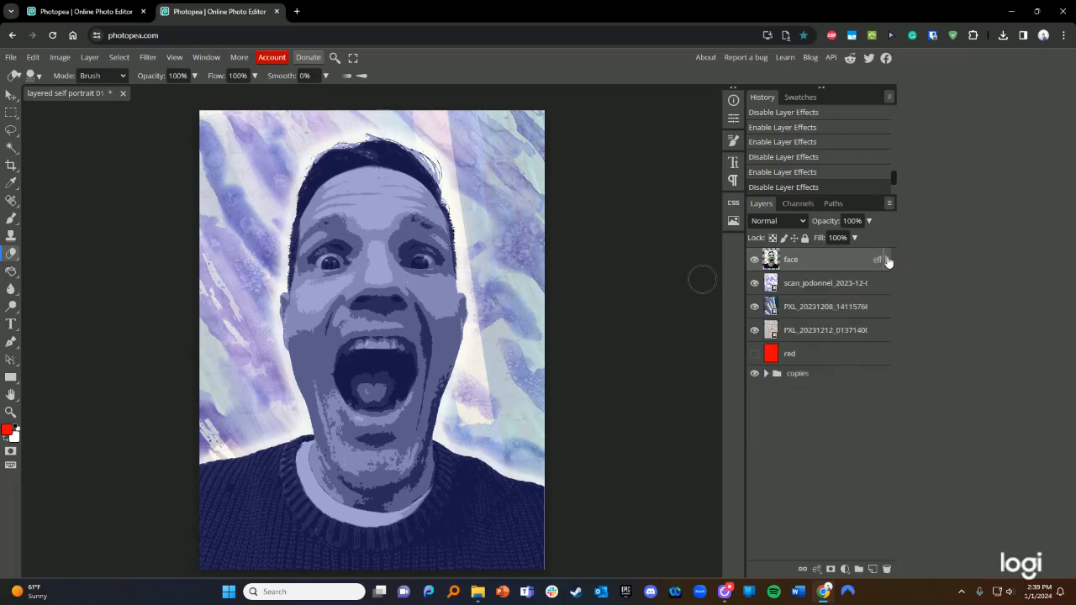
click(148, 57)
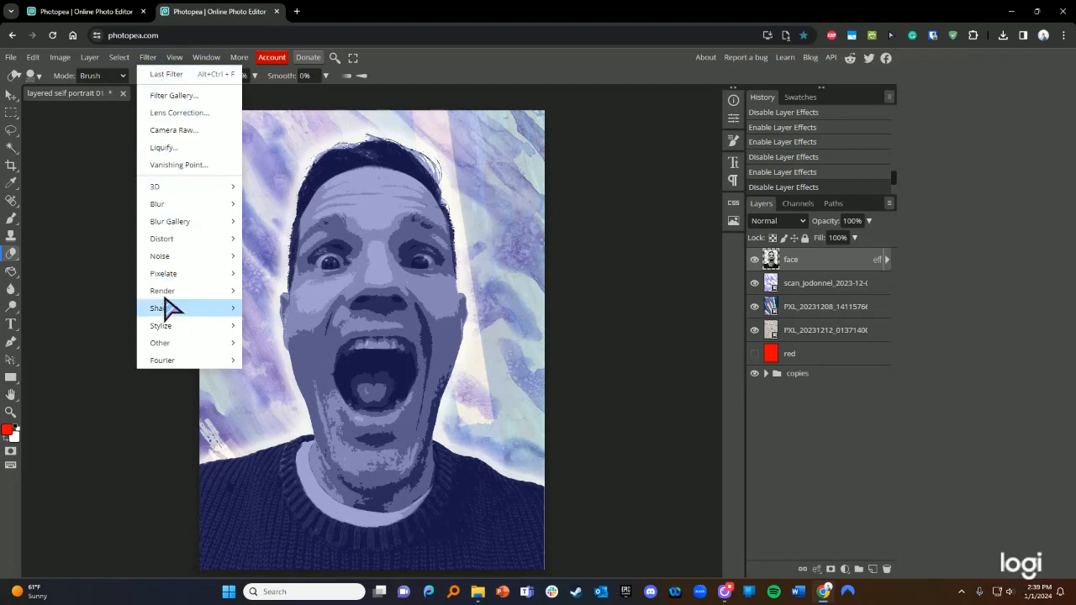
click(178, 95)
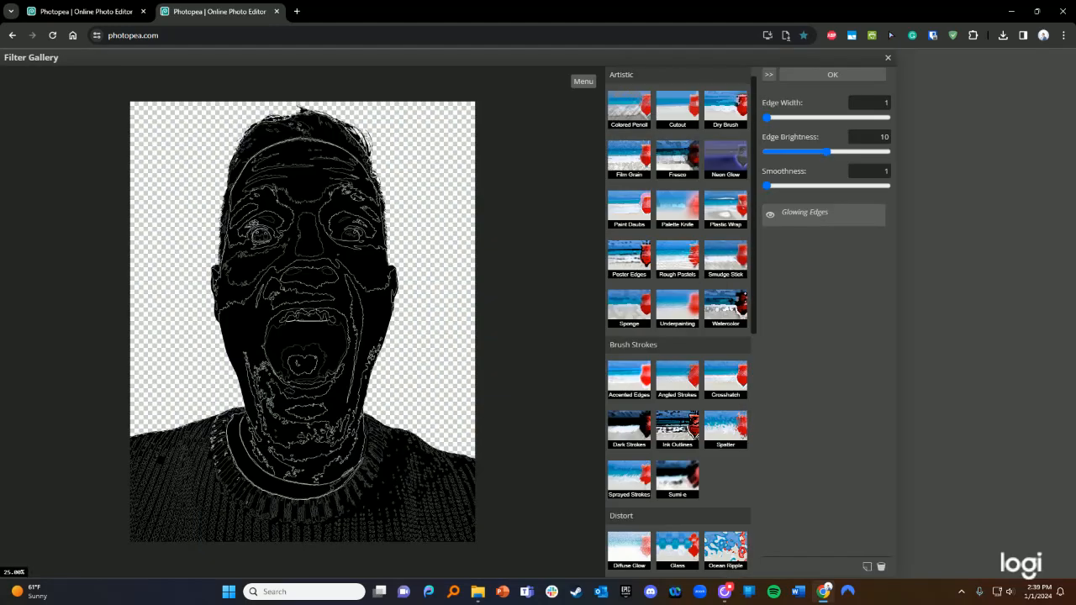
scroll(669, 310, down, 3)
scroll(664, 317, down, 5)
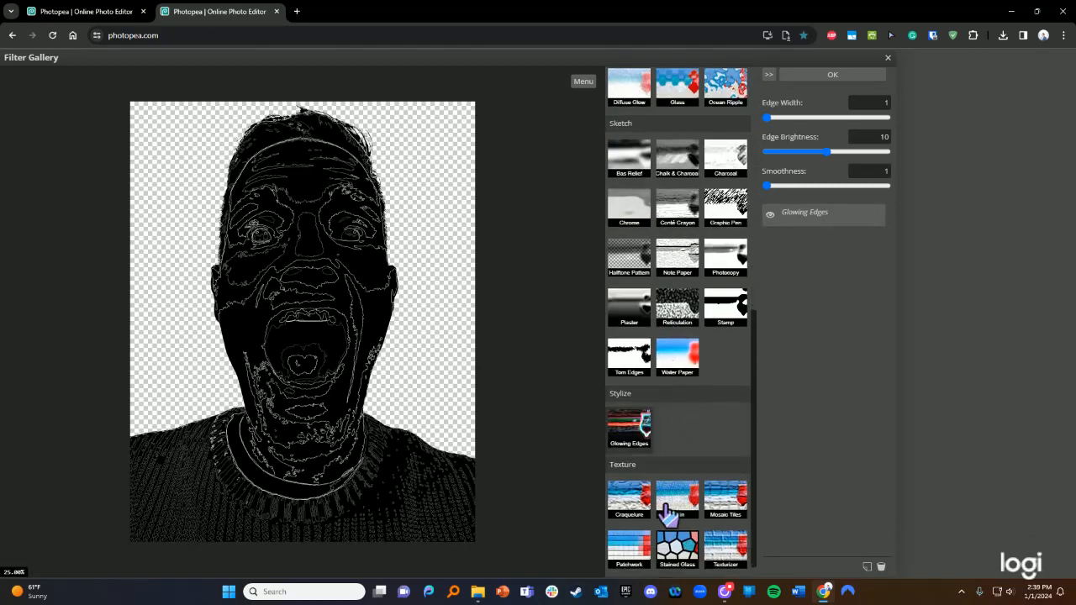
scroll(660, 512, up, 5)
scroll(672, 353, up, 3)
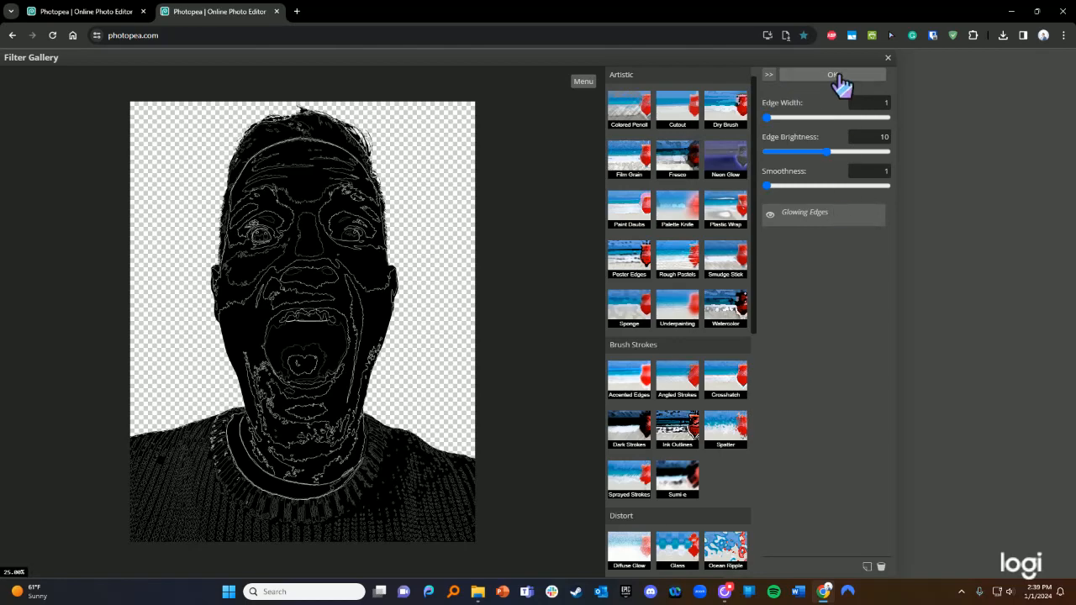
click(888, 61)
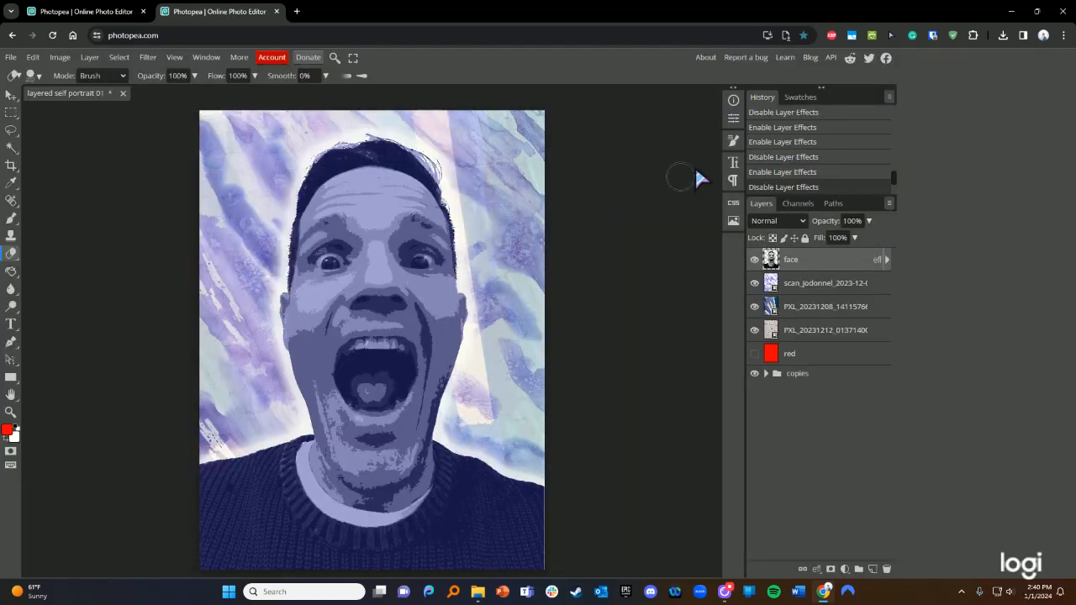
click(89, 59)
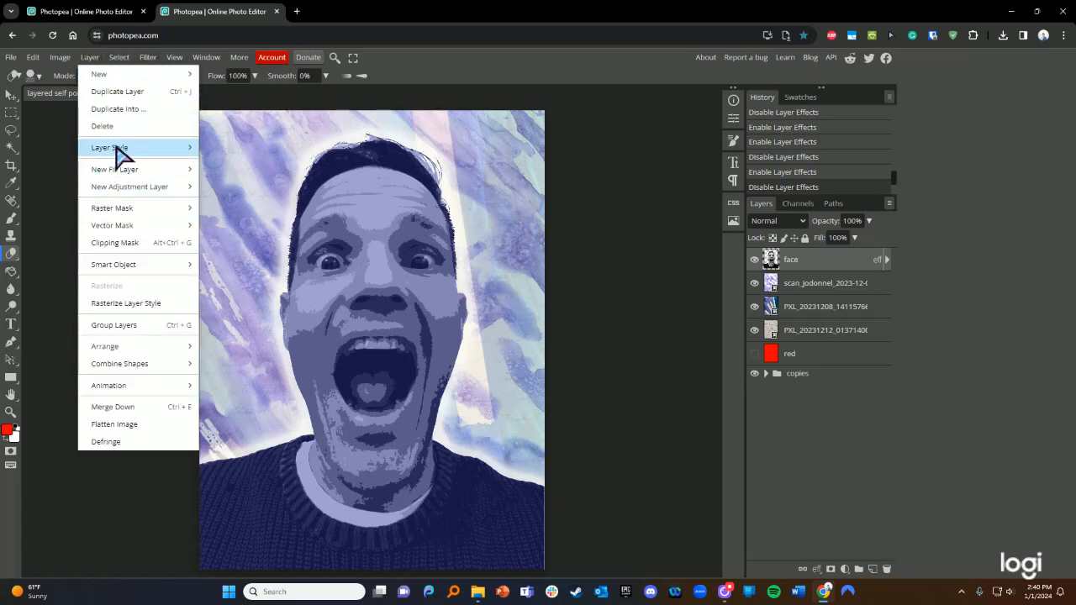
mouse_move(130, 158)
click(480, 35)
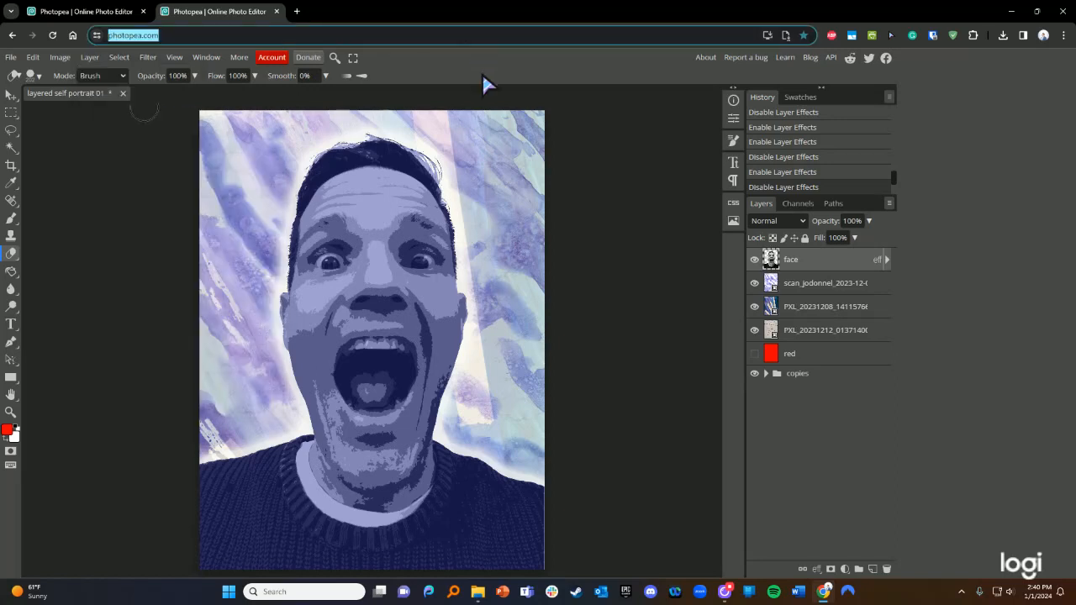
click(59, 59)
mouse_move(77, 96)
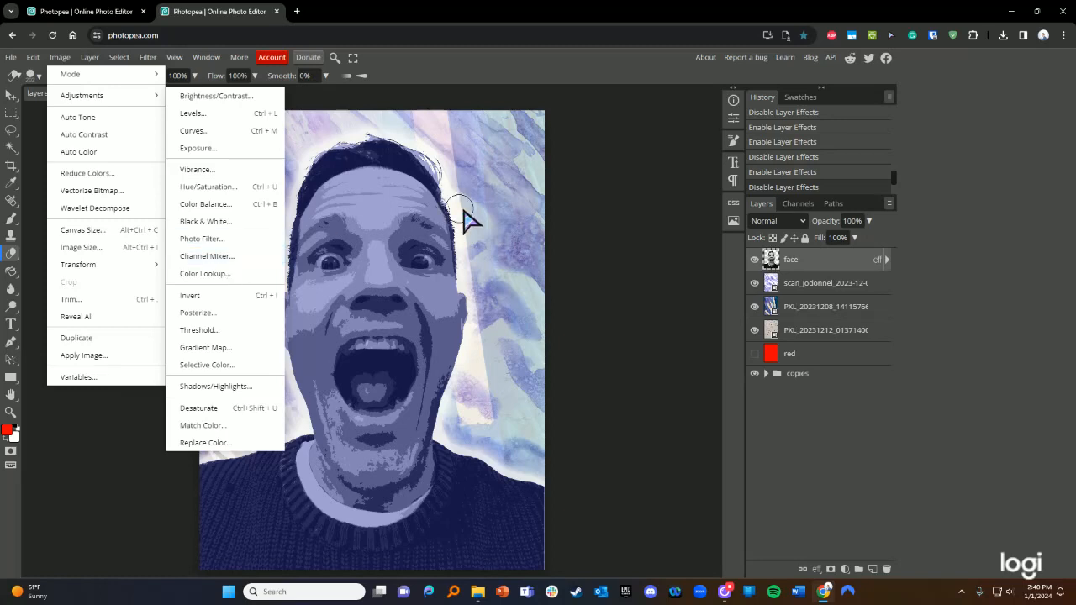
click(645, 271)
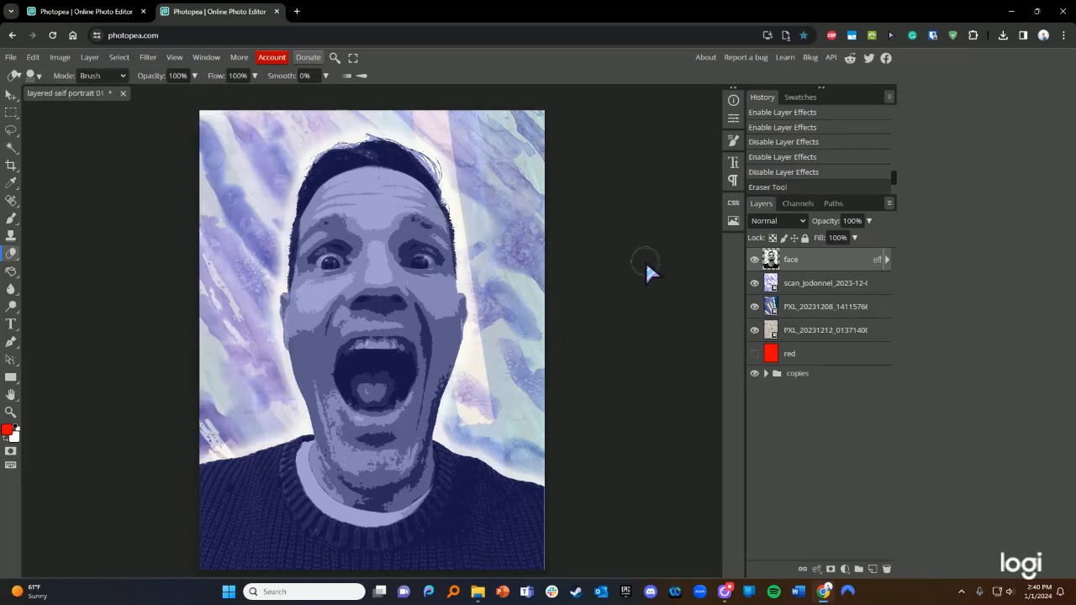
click(887, 260)
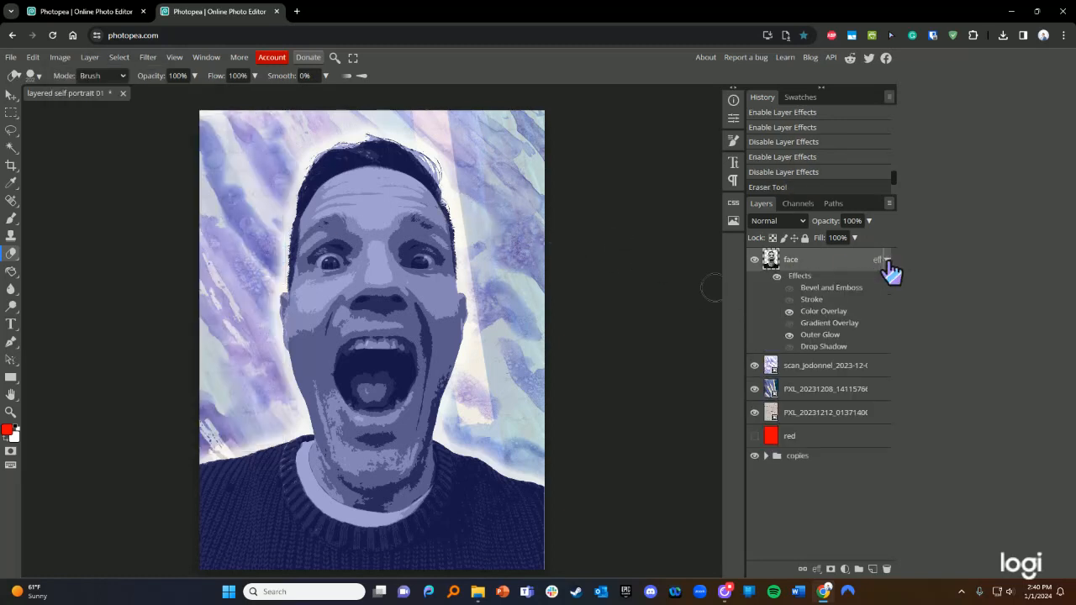
click(777, 276)
click(777, 278)
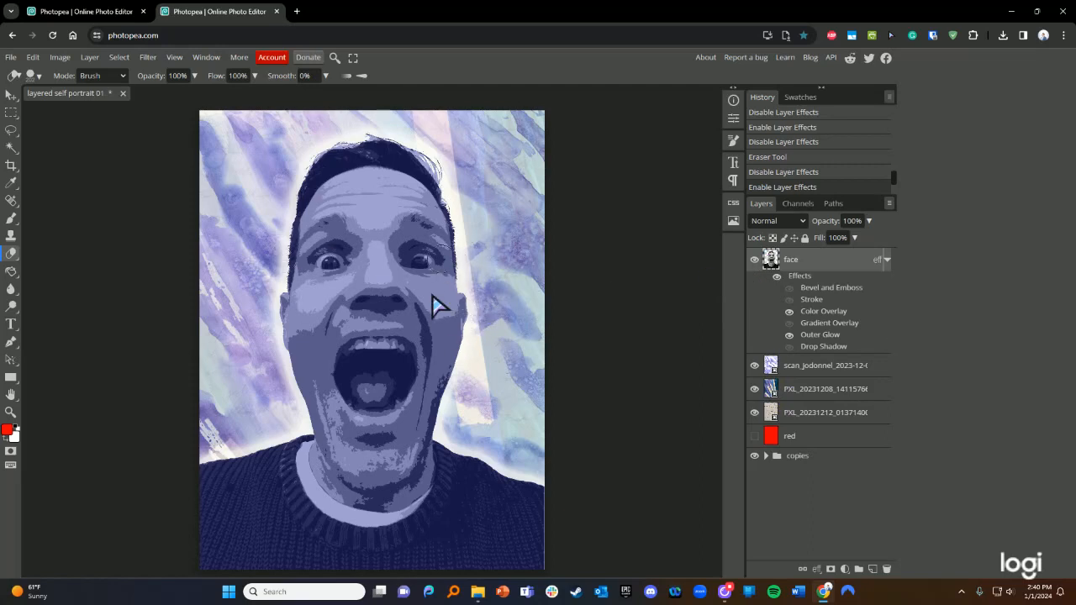
- Hide the face layer and drag the PXL_20231208 painted-tape layer above scan_jodonnel
click(803, 392)
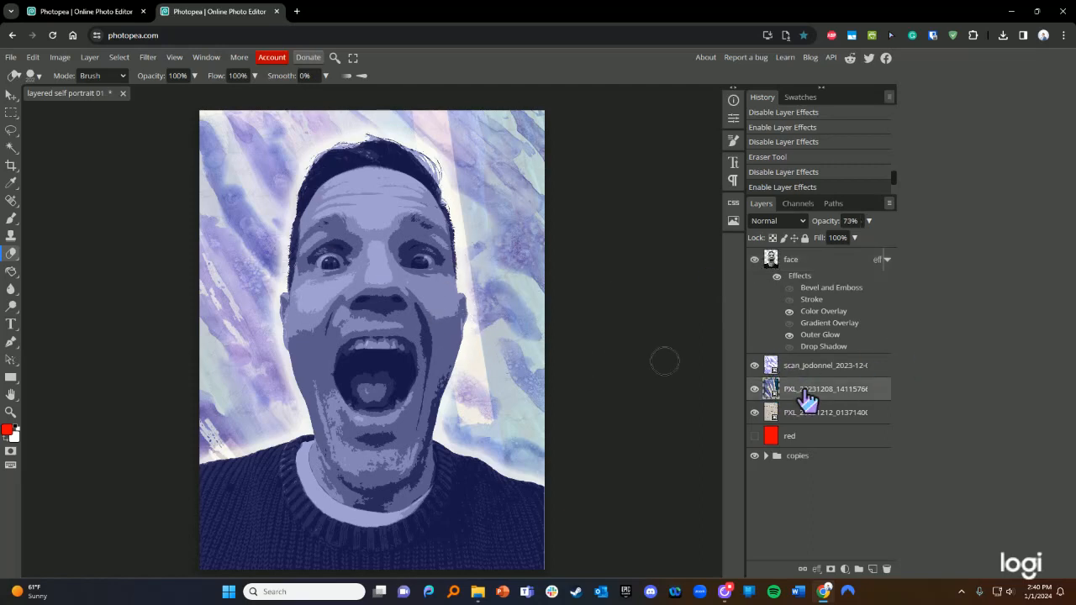
click(755, 260)
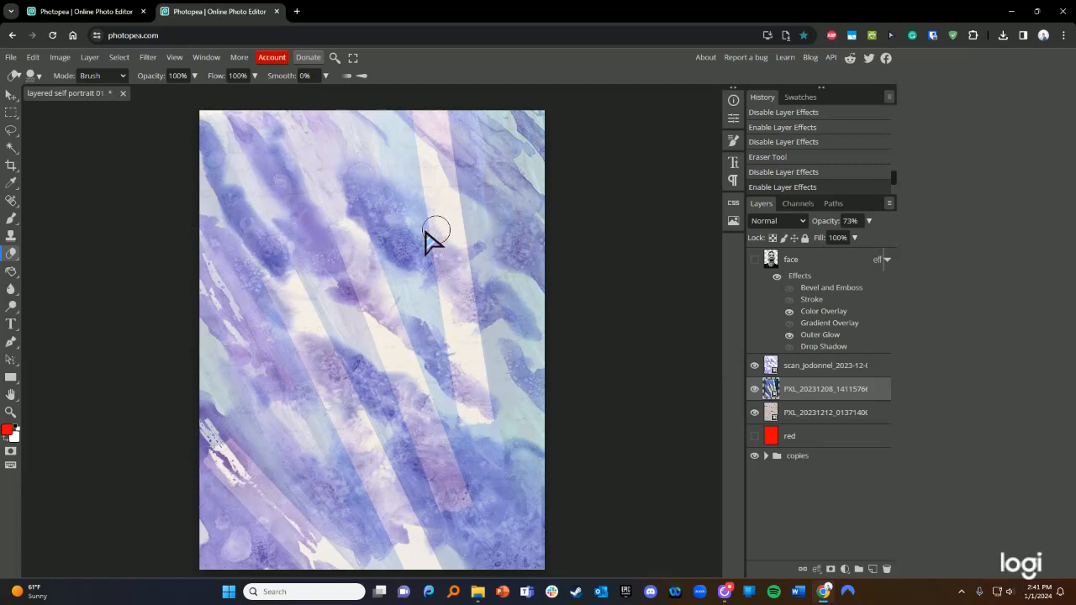
drag(815, 394, 818, 369)
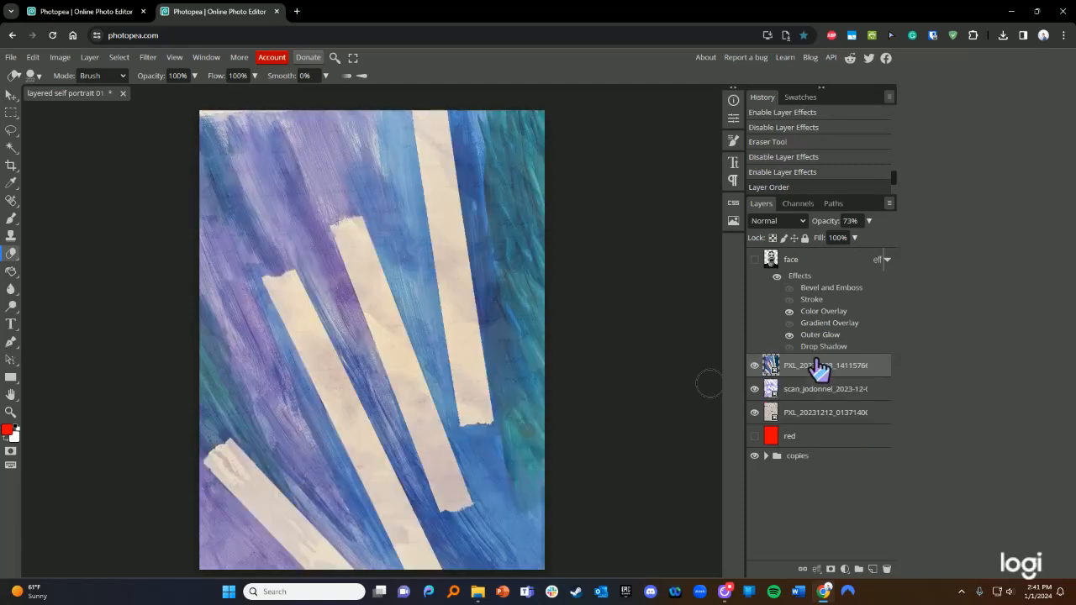
click(807, 413)
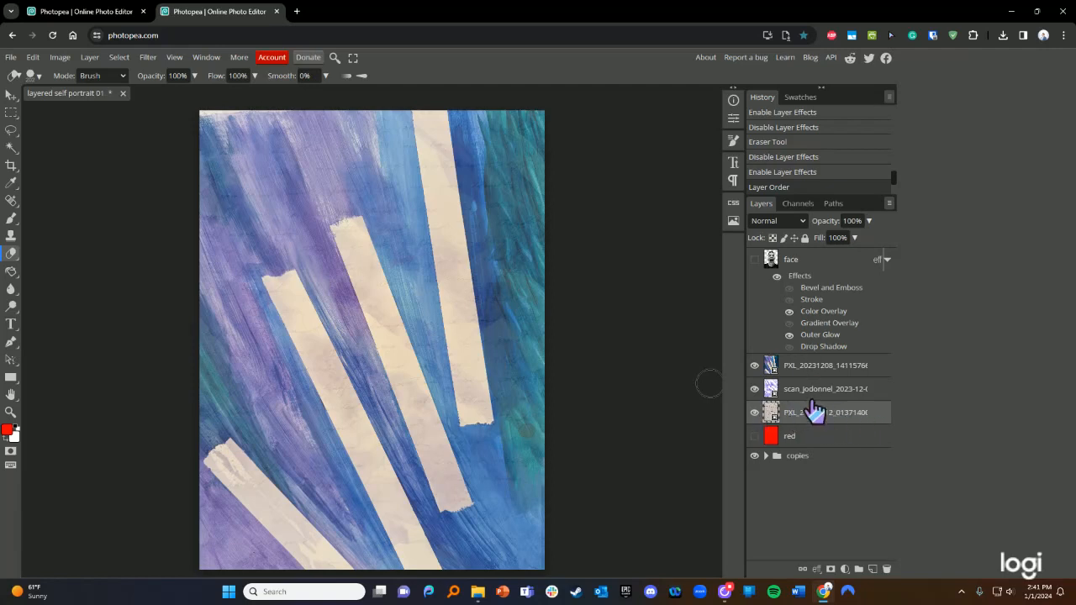
- Rename the painted-tape layer 'acrylic', the scan 'watercolor' and the bottom layer 'text'
click(812, 367)
double_click(811, 367)
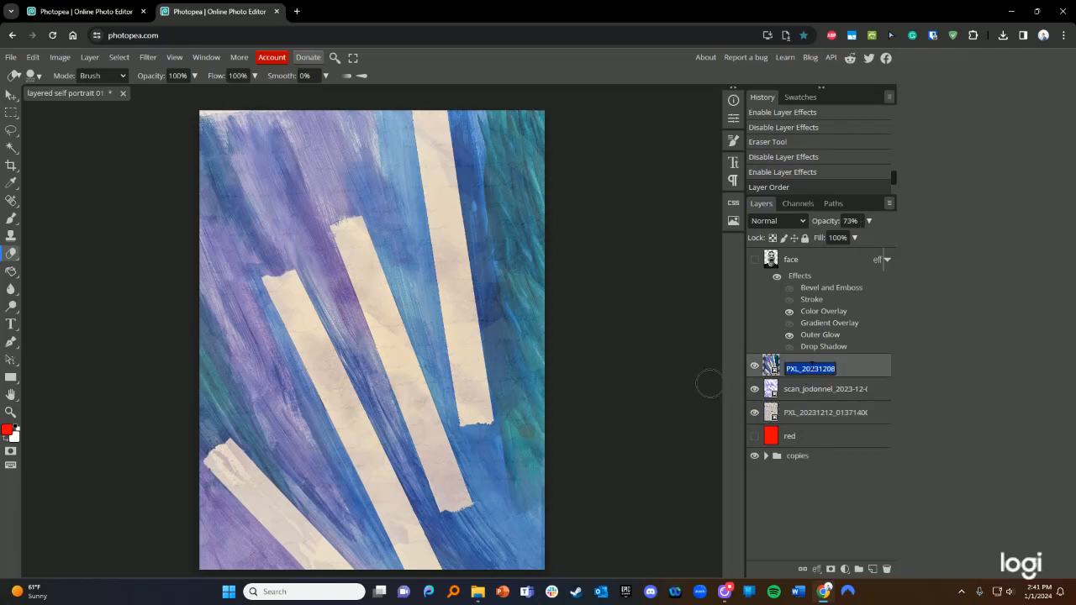
text(acrylic)
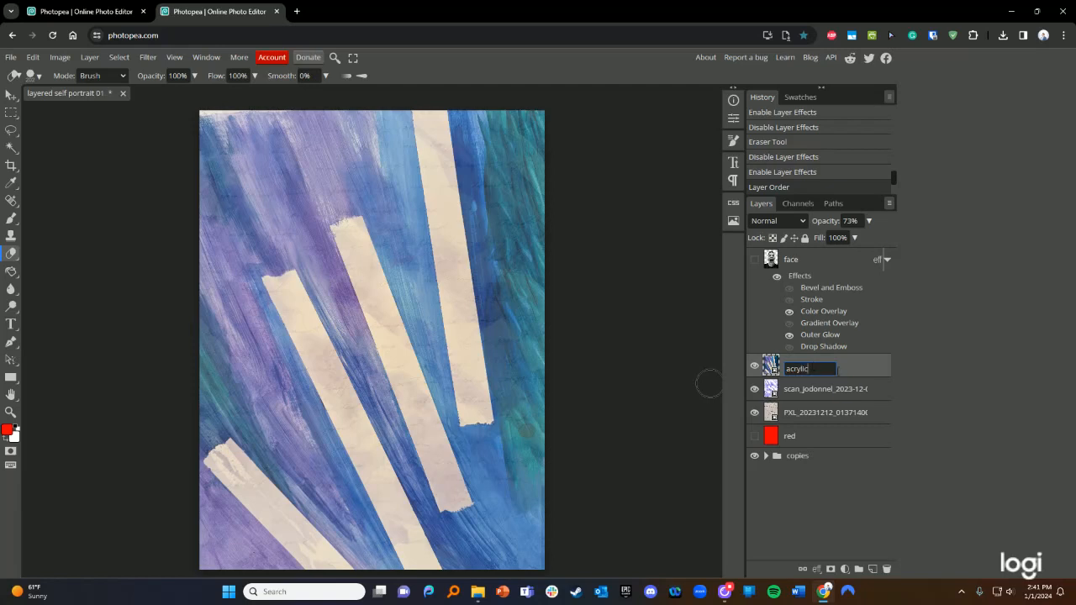
key(Return)
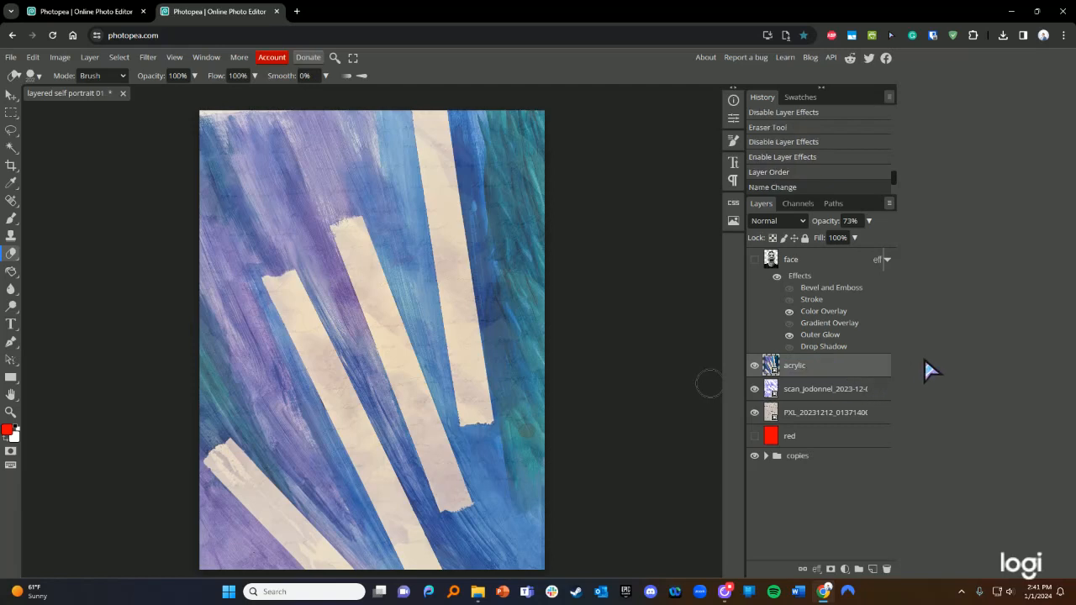
click(798, 392)
double_click(799, 392)
text(watercolor)
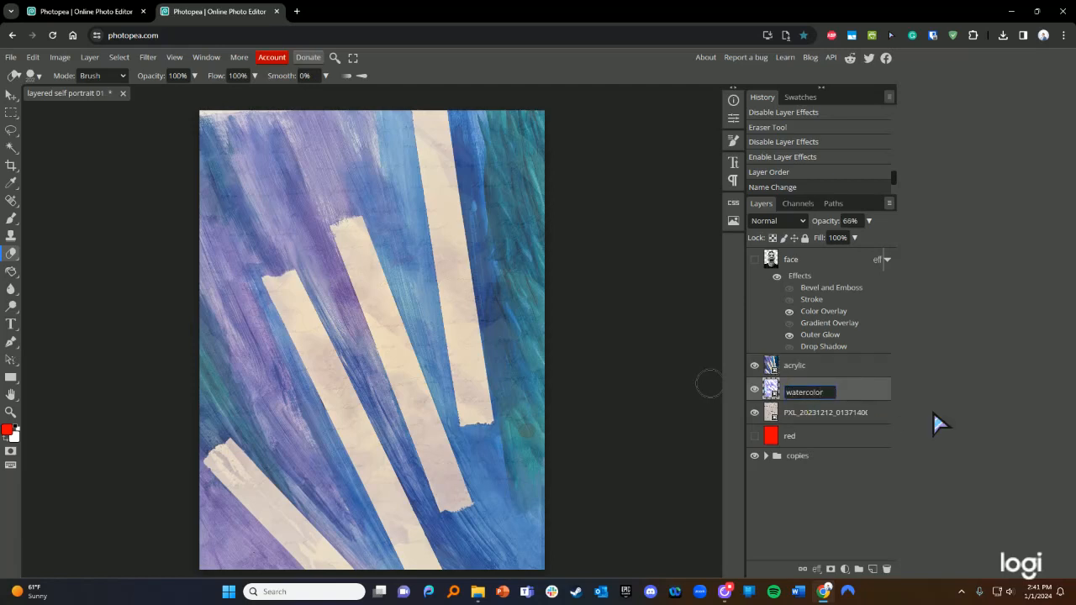
key(Return)
click(845, 416)
double_click(843, 416)
text(text)
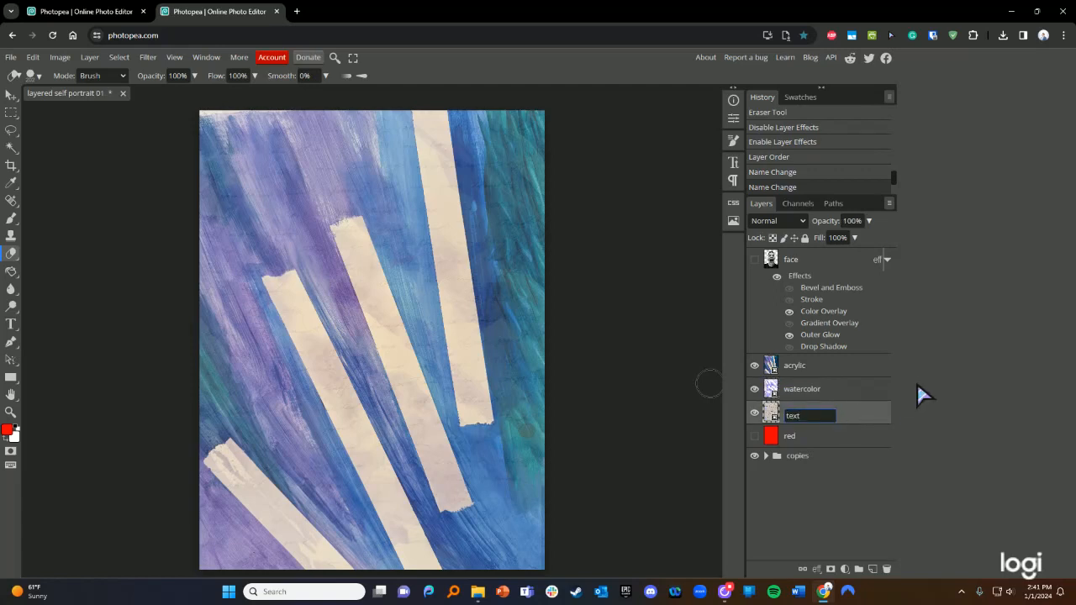
key(Return)
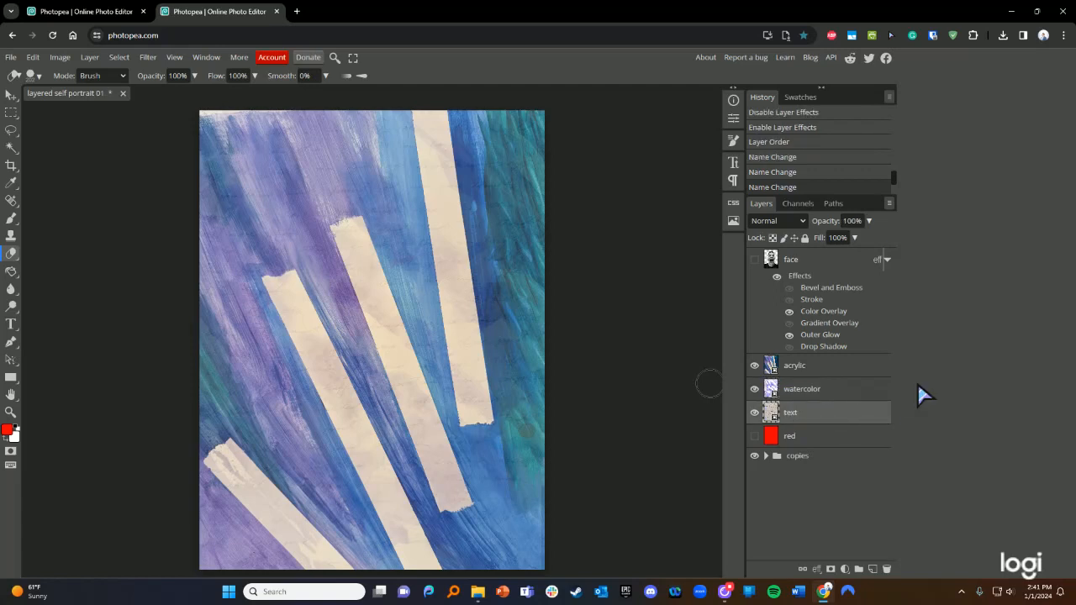
- Open the text layer's context menu, then the Image > Adjustments submenu
right_click(808, 412)
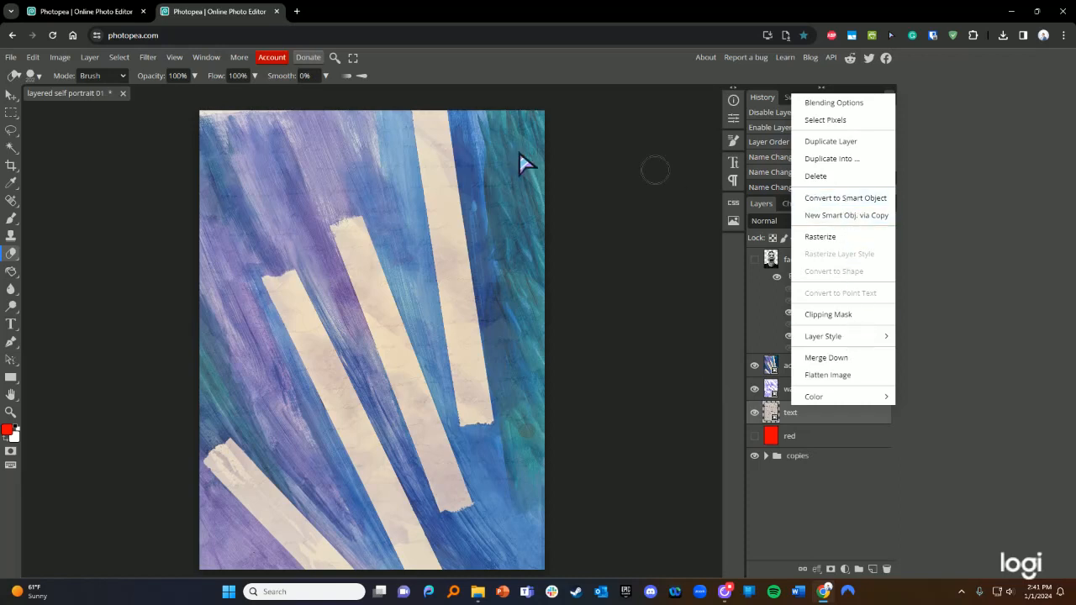
click(60, 57)
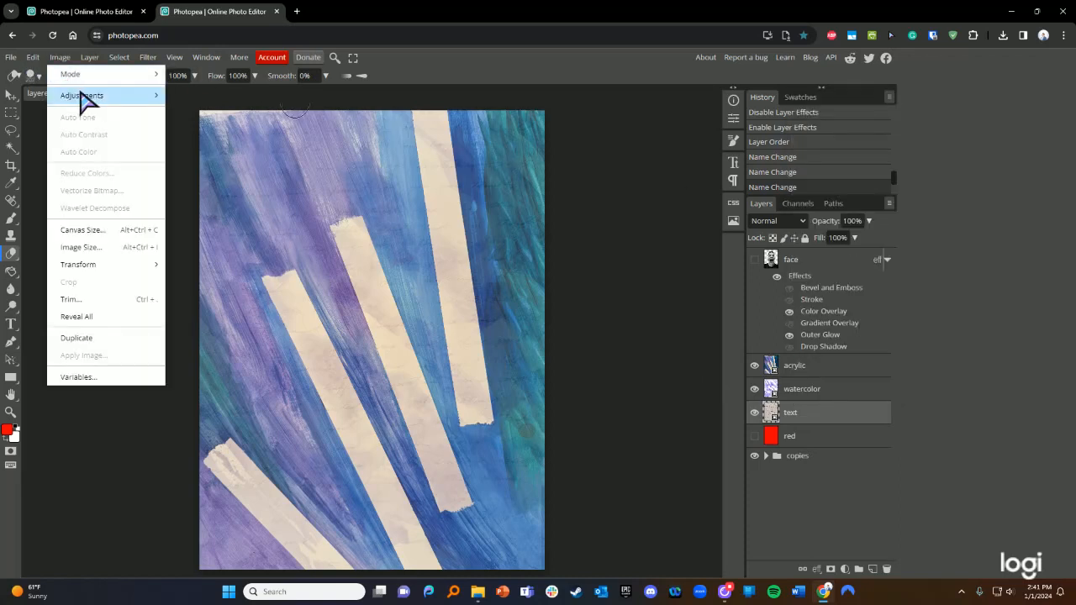
mouse_move(119, 95)
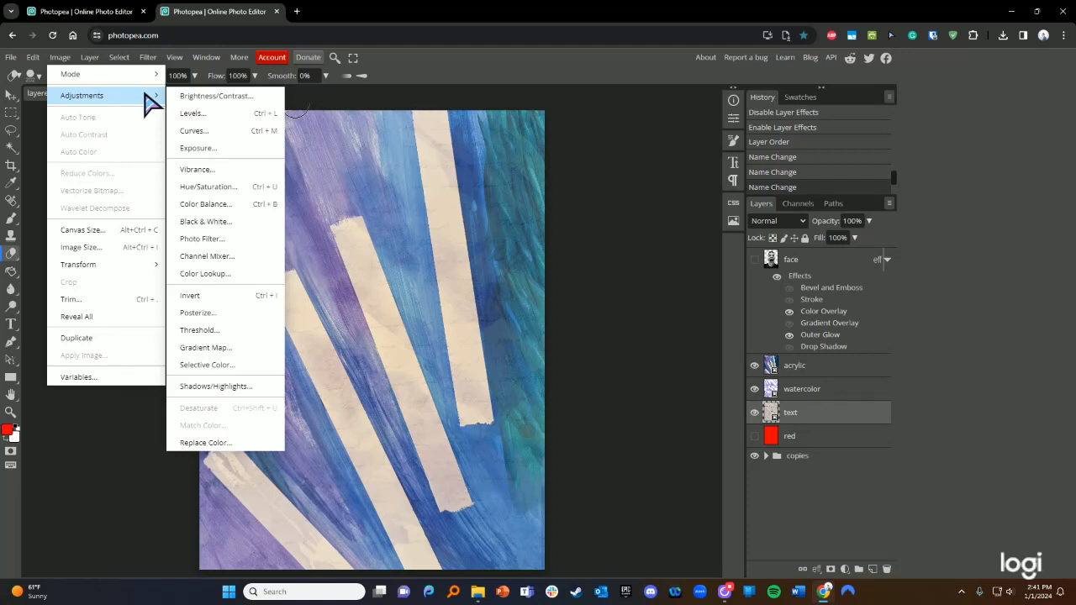
mouse_move(32, 60)
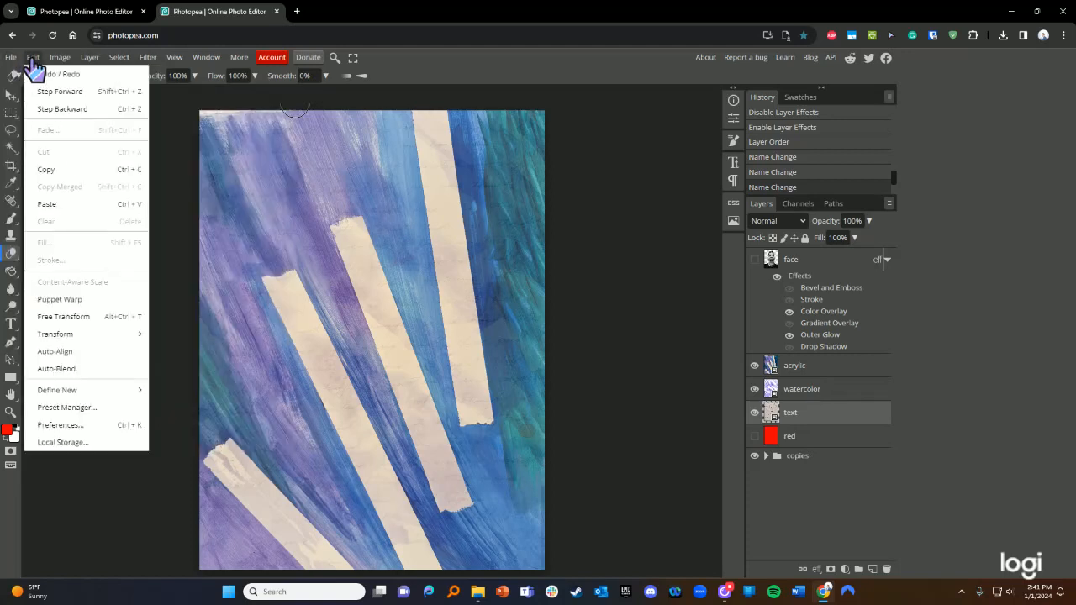
- Flip the text texture layer horizontally with Edit > Transform > Flip Horizontally
mouse_move(68, 336)
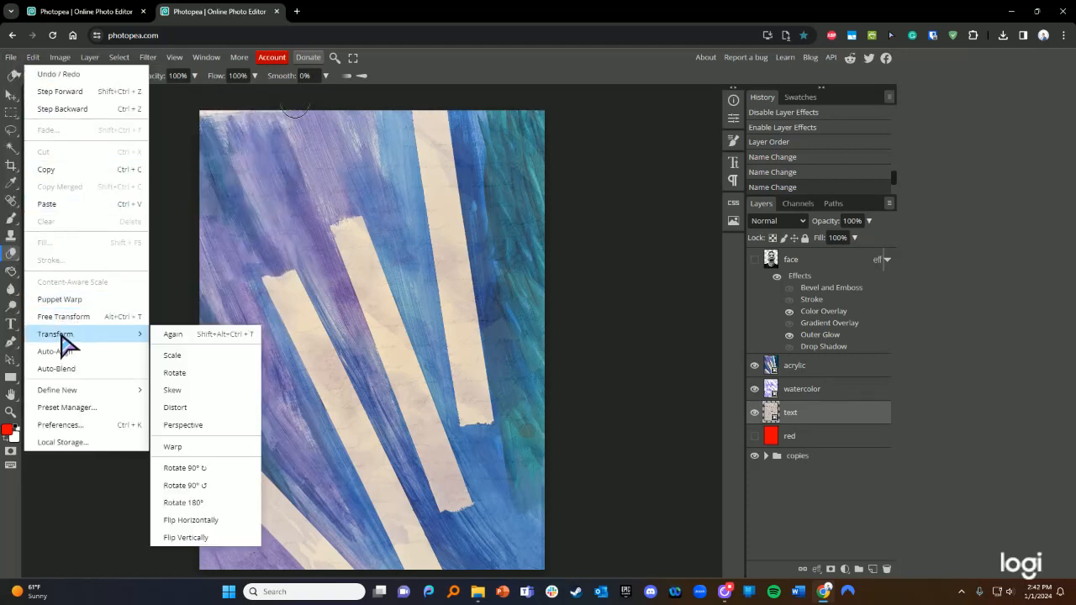
click(191, 520)
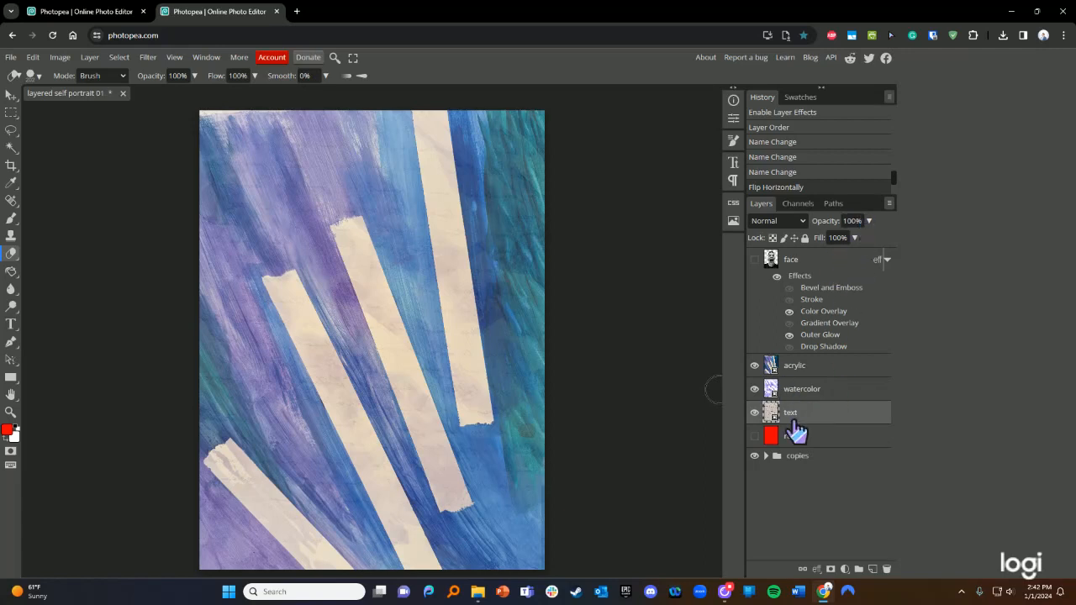
- Invert the handwriting layer to white on dark, show the face, and move acrylic above text
drag(794, 422, 821, 370)
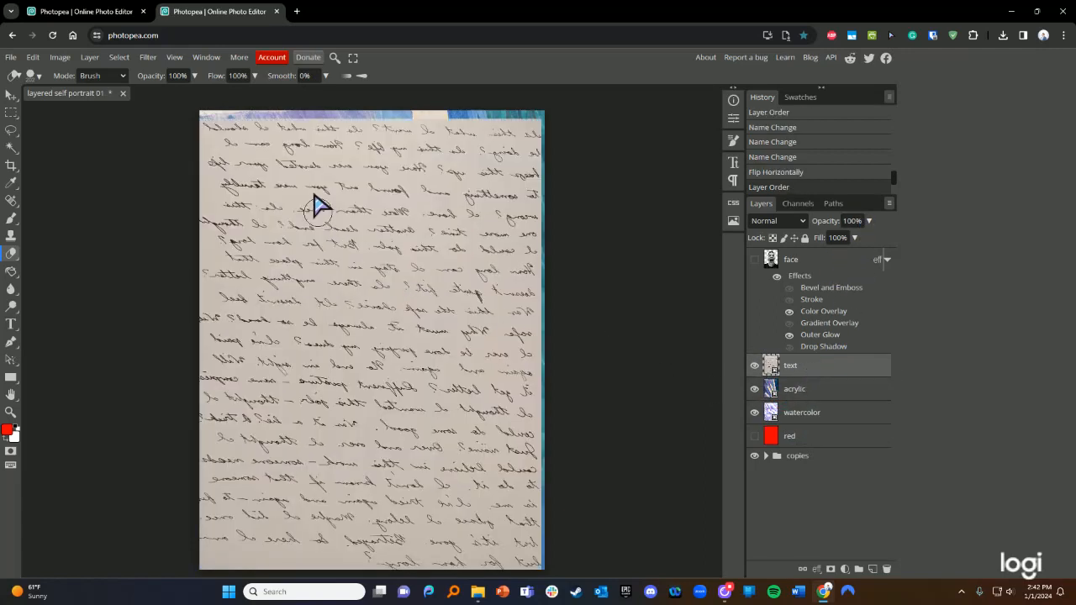
click(59, 57)
mouse_move(40, 66)
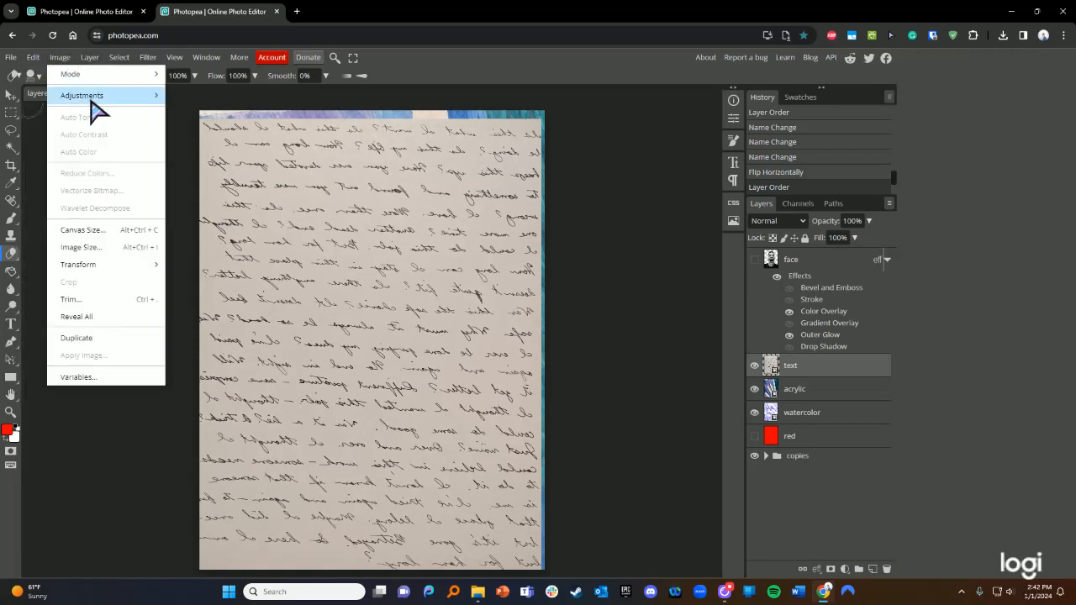
mouse_move(89, 98)
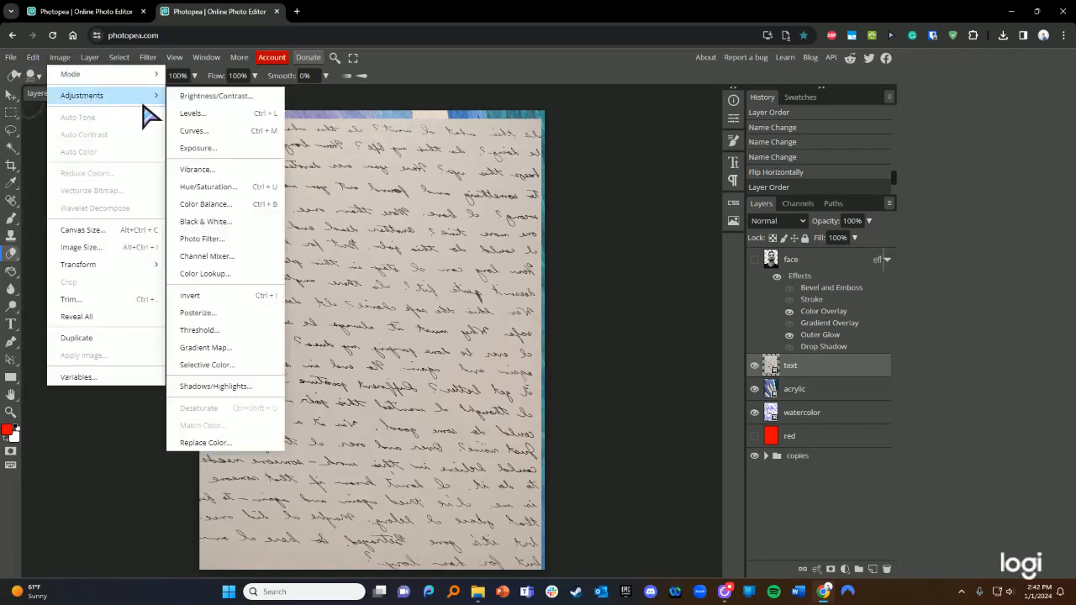
click(215, 296)
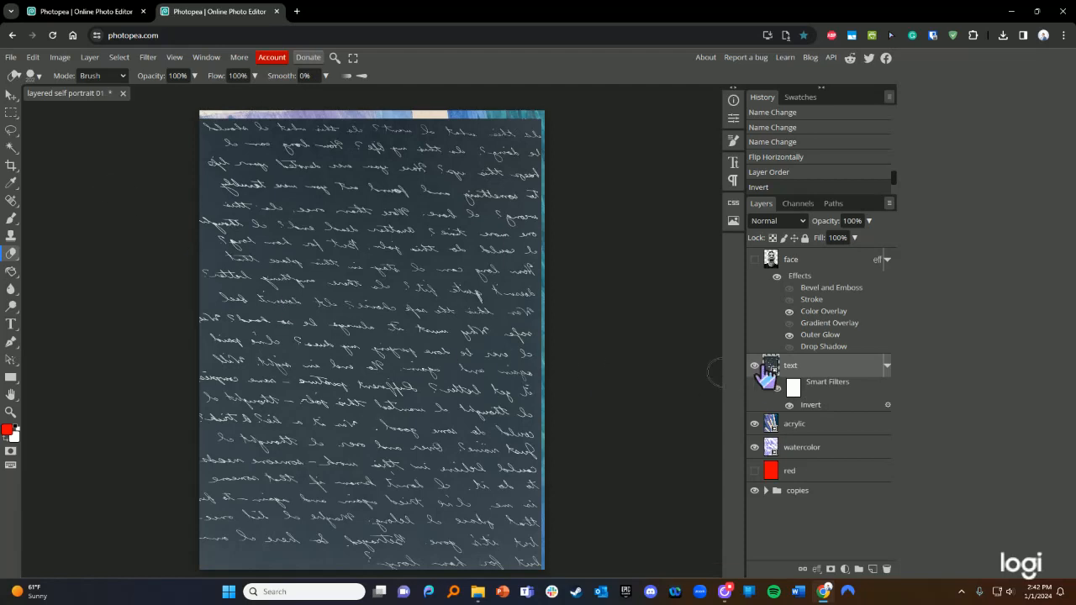
click(753, 259)
mouse_move(792, 431)
mouse_down()
mouse_move(776, 384)
mouse_move(812, 384)
mouse_move(827, 455)
mouse_move(814, 353)
mouse_move(819, 451)
mouse_up()
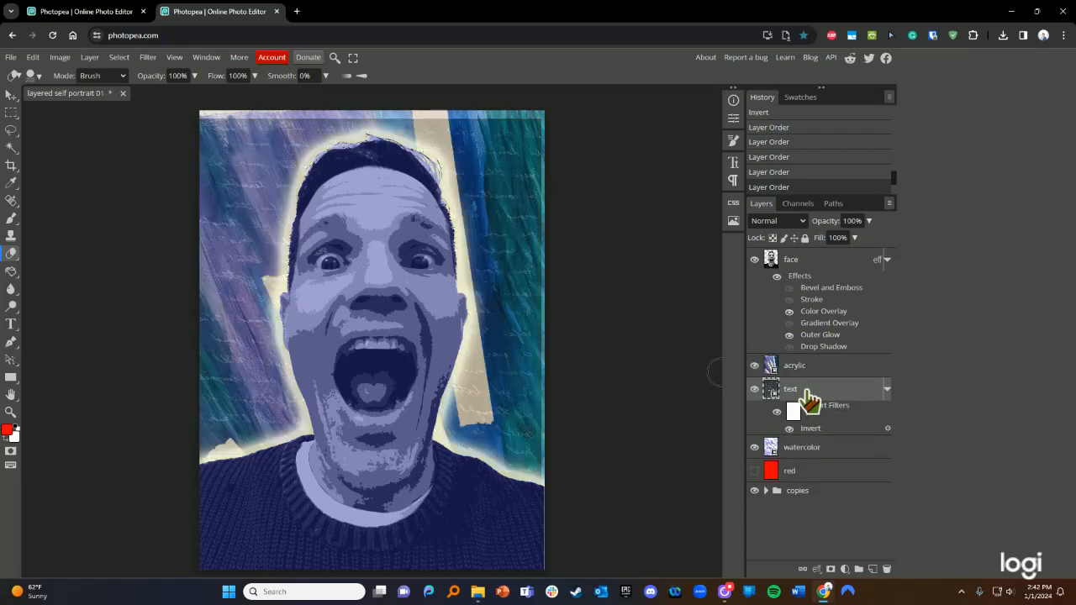
- Move the inverted text layer above acrylic and hide the face layer
drag(809, 399, 809, 374)
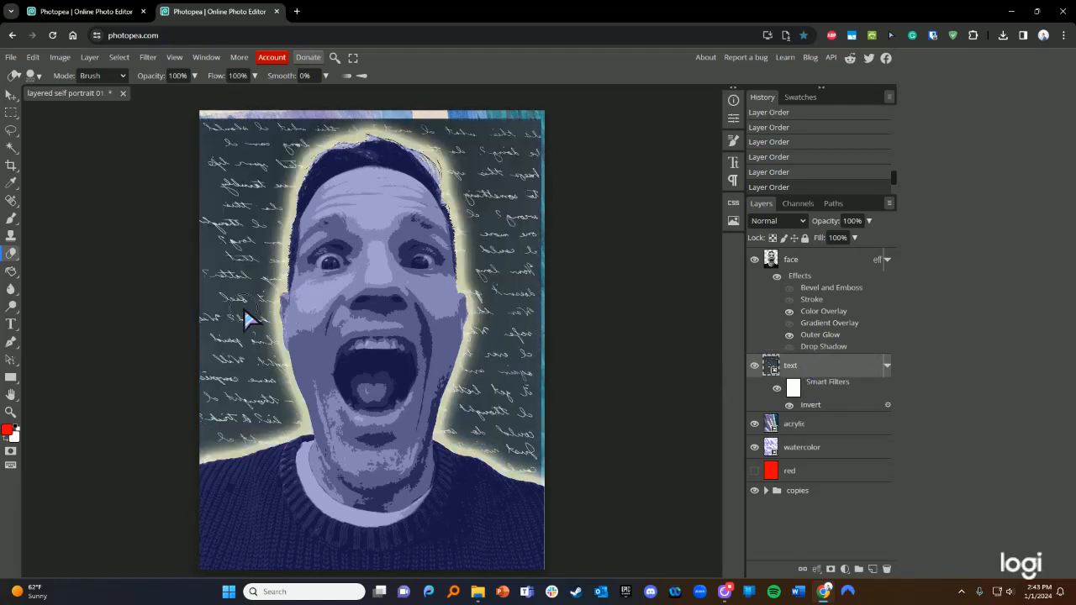
scroll(258, 310, left, 3)
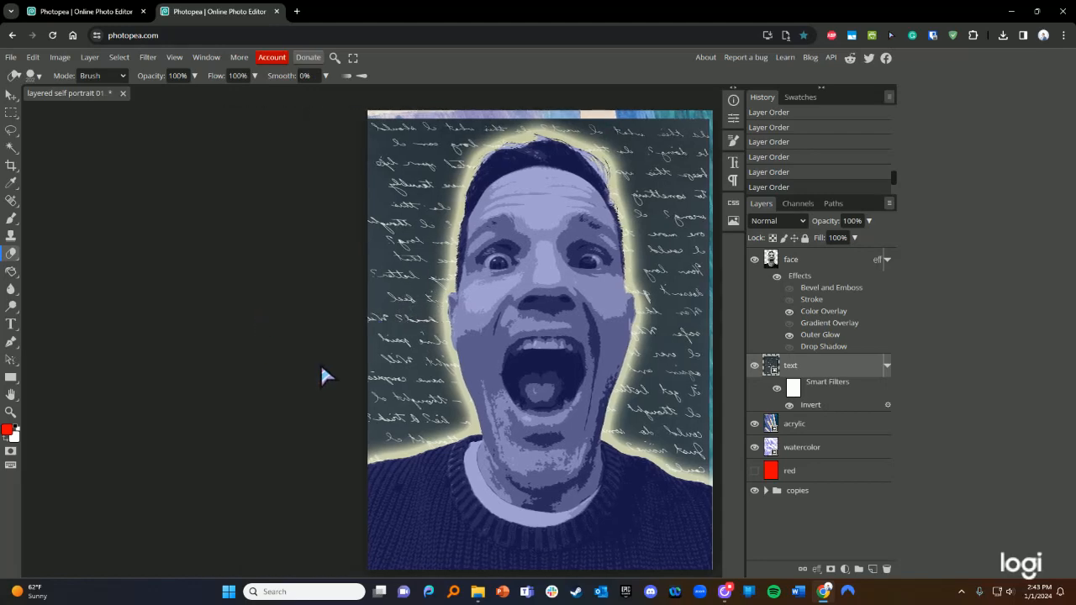
scroll(458, 412, up, 6)
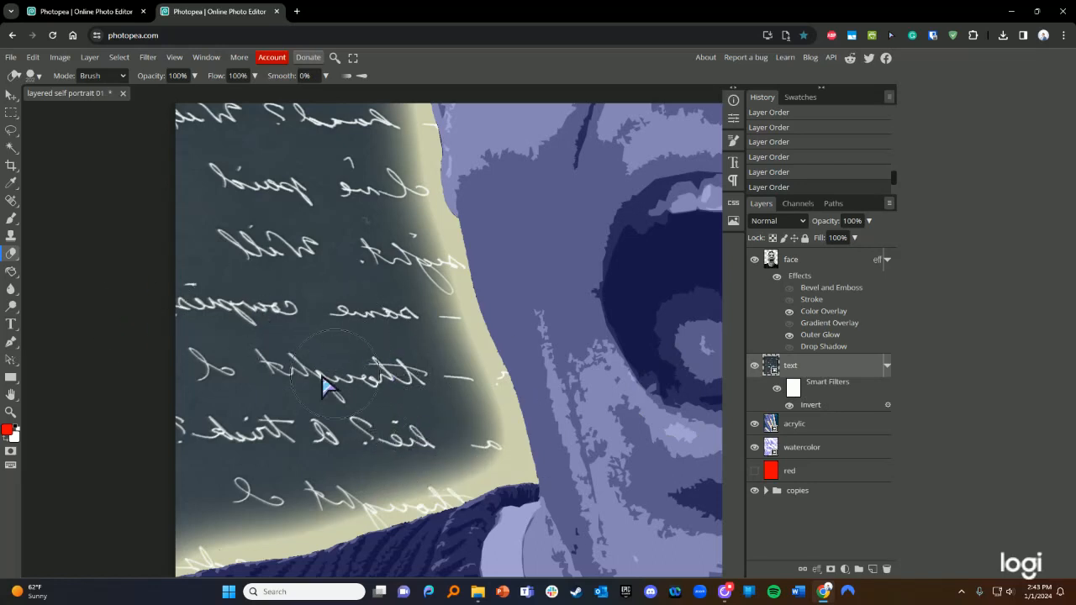
click(754, 259)
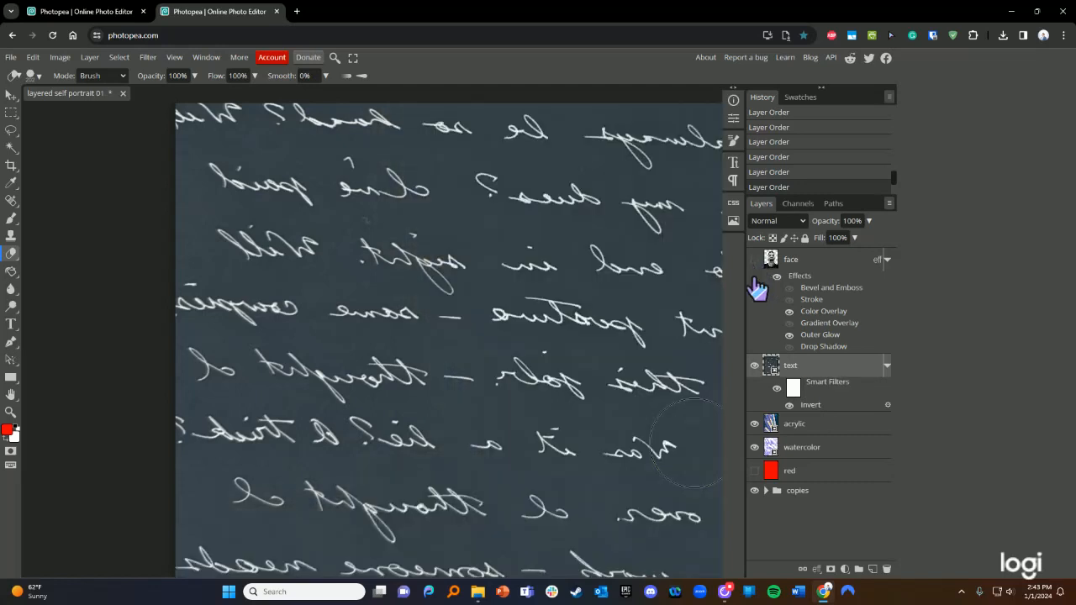
click(120, 60)
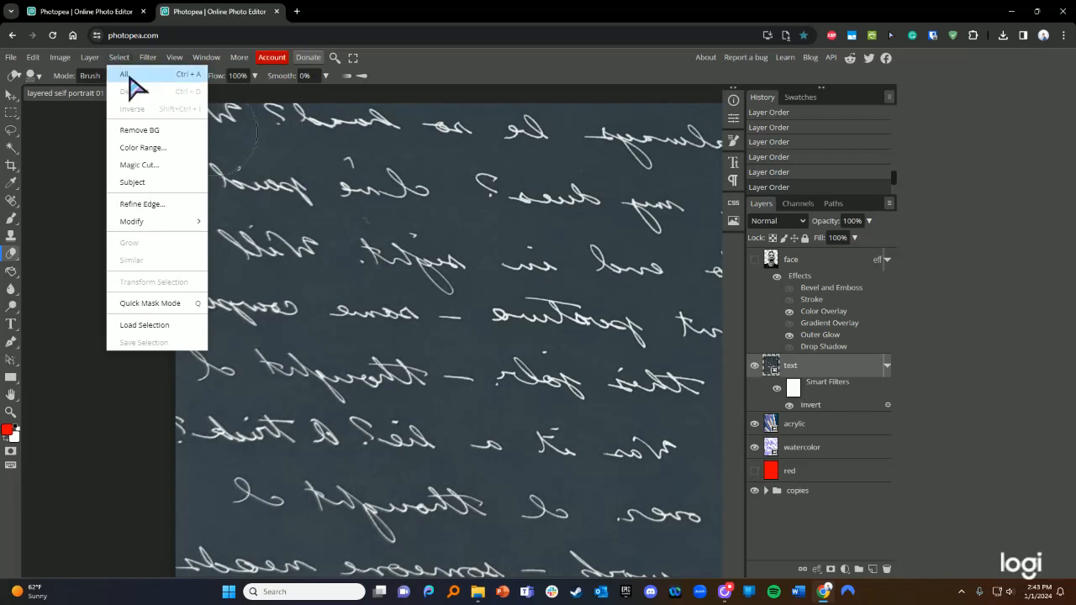
- Select the white handwriting strokes using Color Range with Fuzziness 200
click(149, 151)
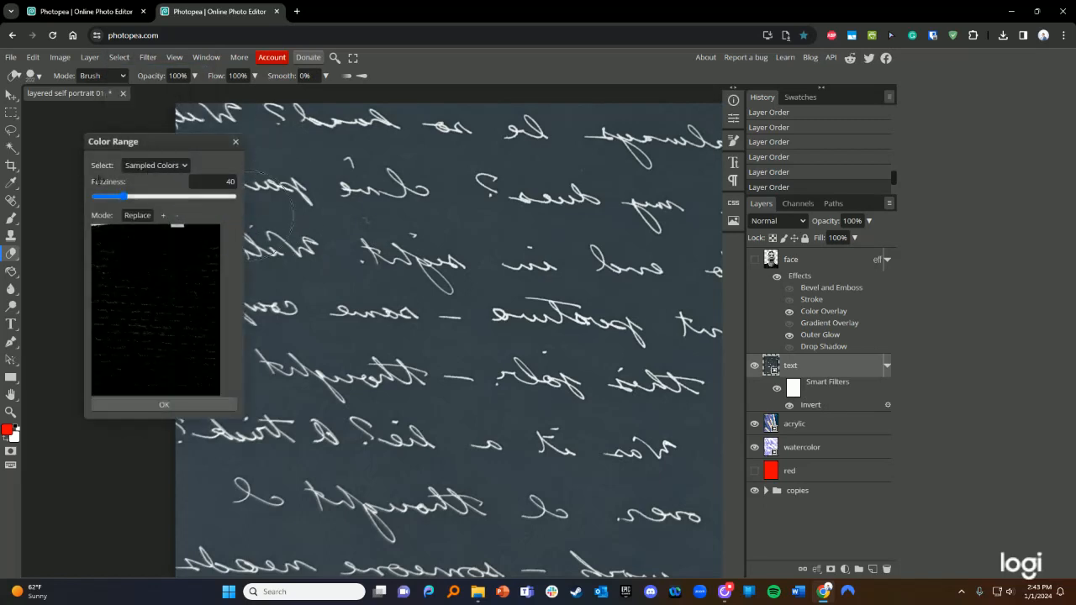
drag(120, 194, 245, 204)
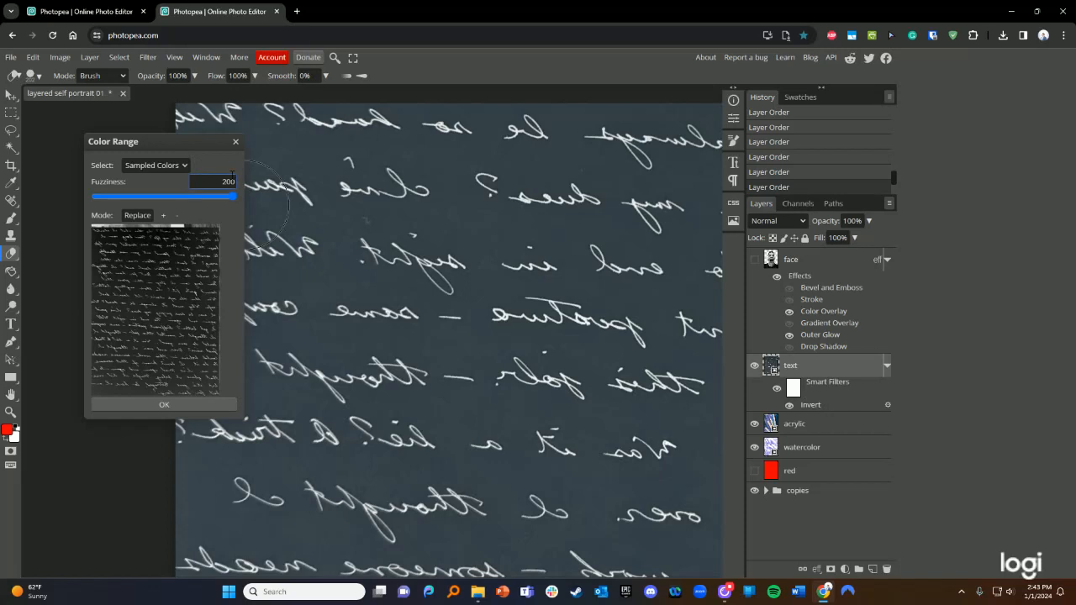
click(204, 407)
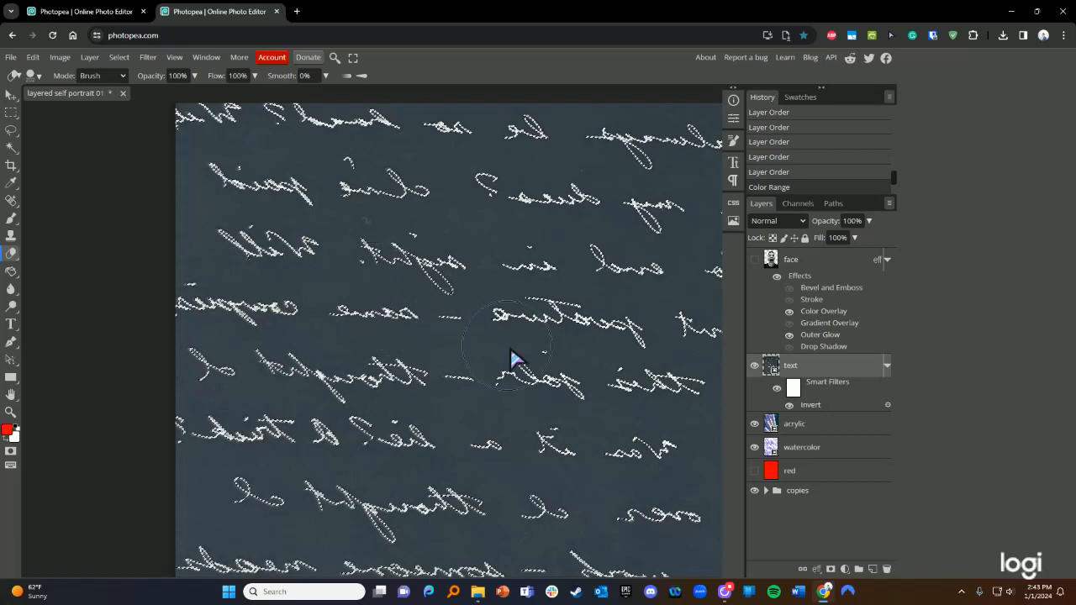
click(119, 57)
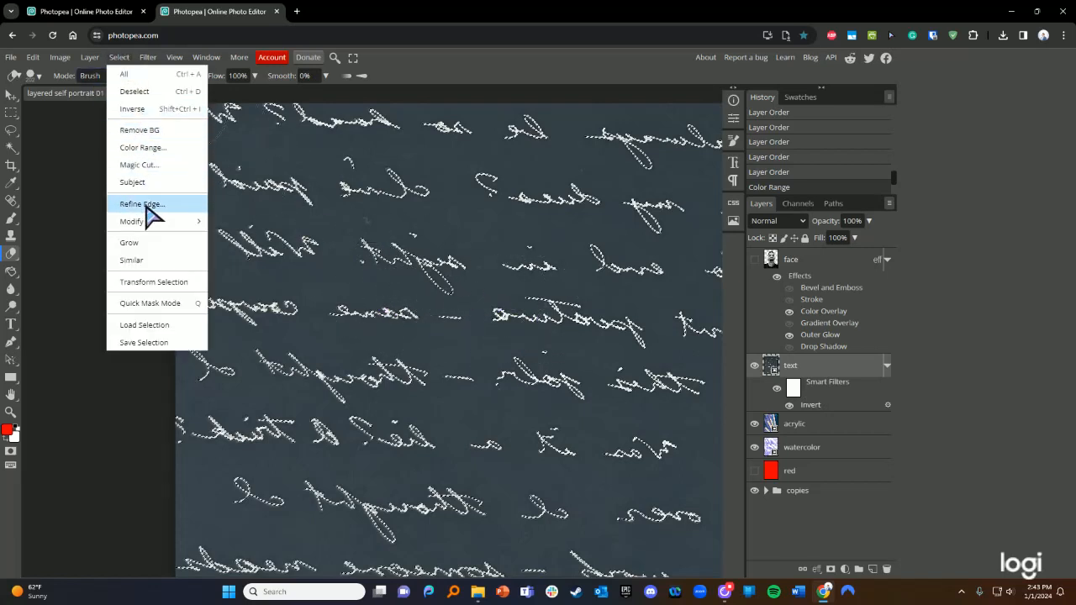
- Extend the selection to similar colours and resample the white handwriting in Color Range
click(132, 261)
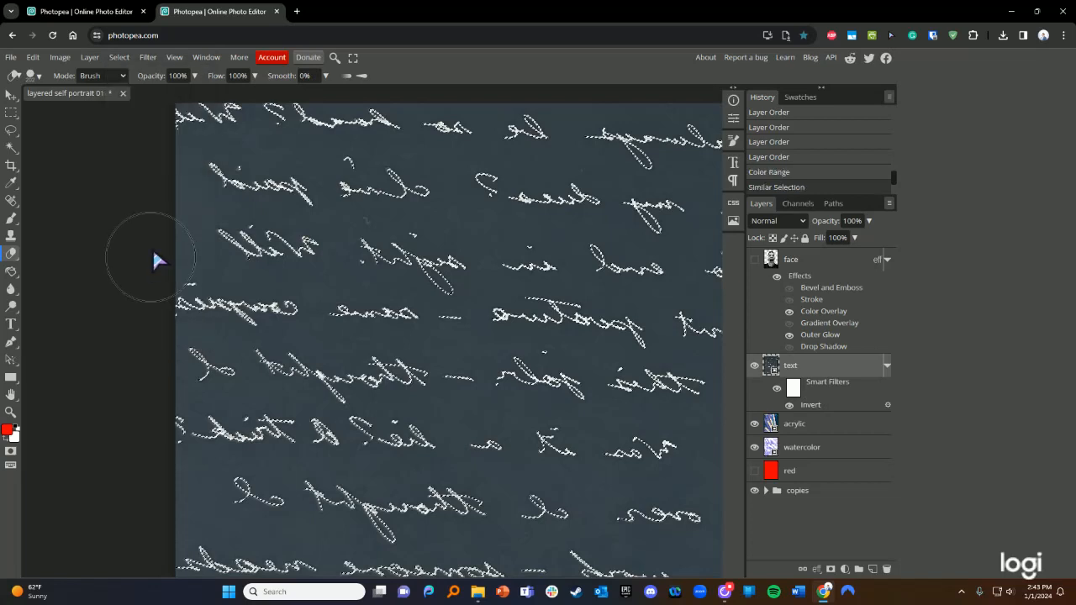
click(146, 59)
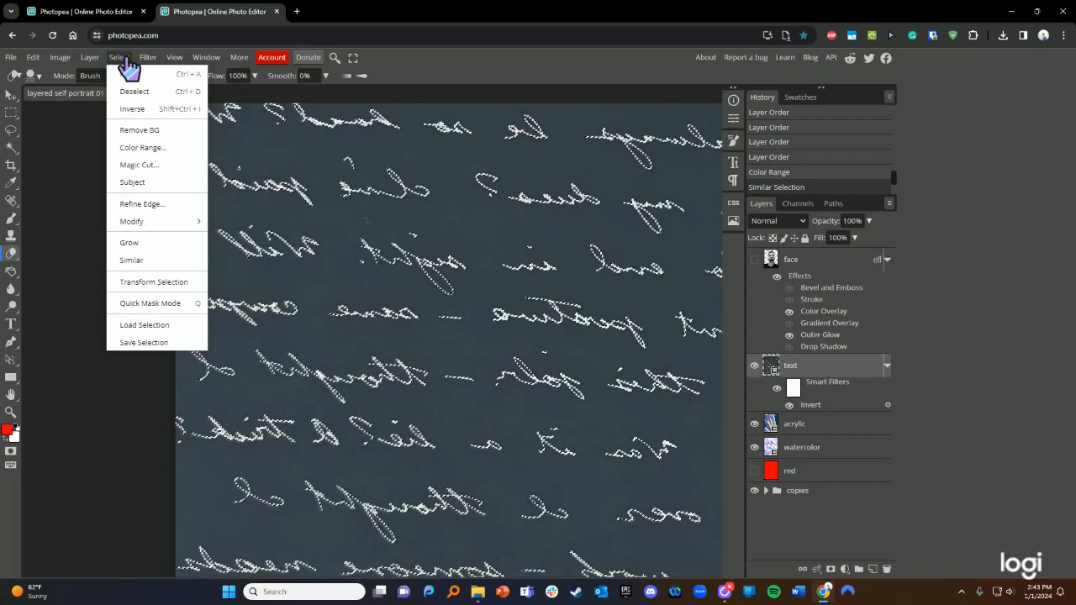
mouse_move(119, 59)
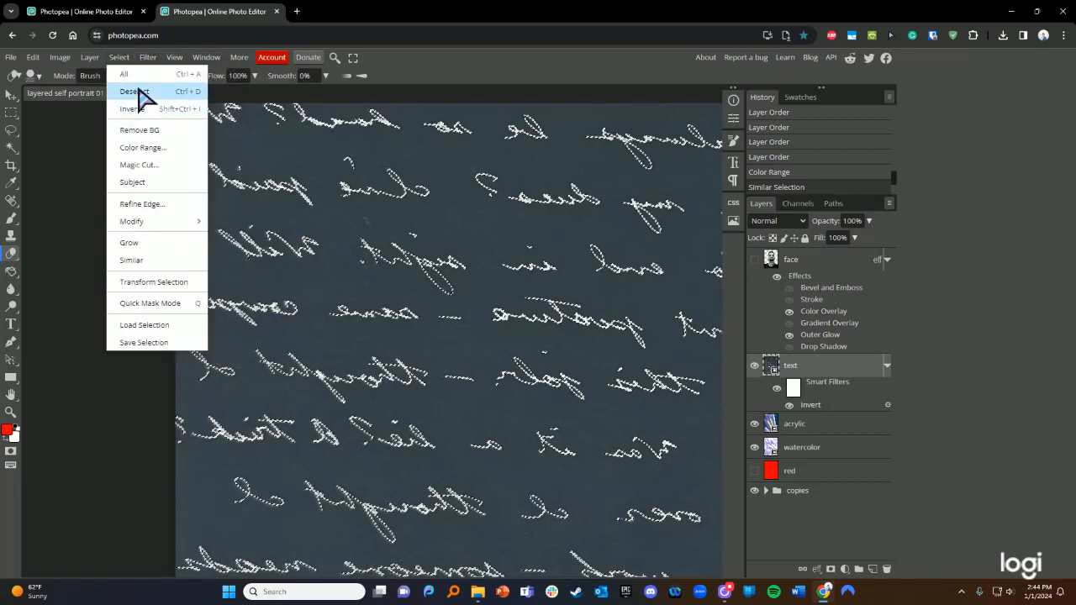
click(143, 147)
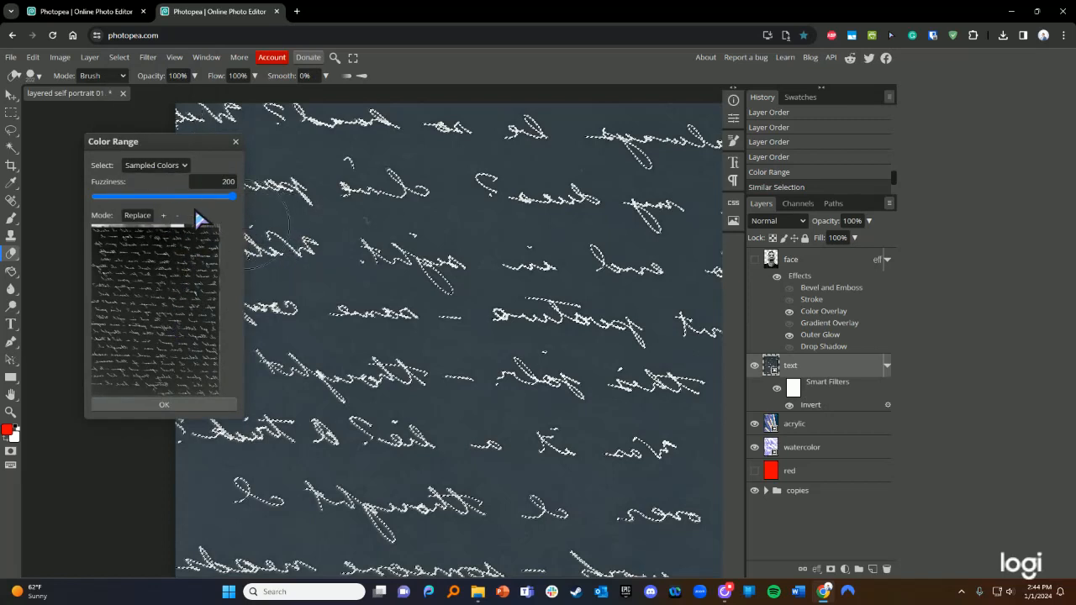
drag(172, 141, 156, 164)
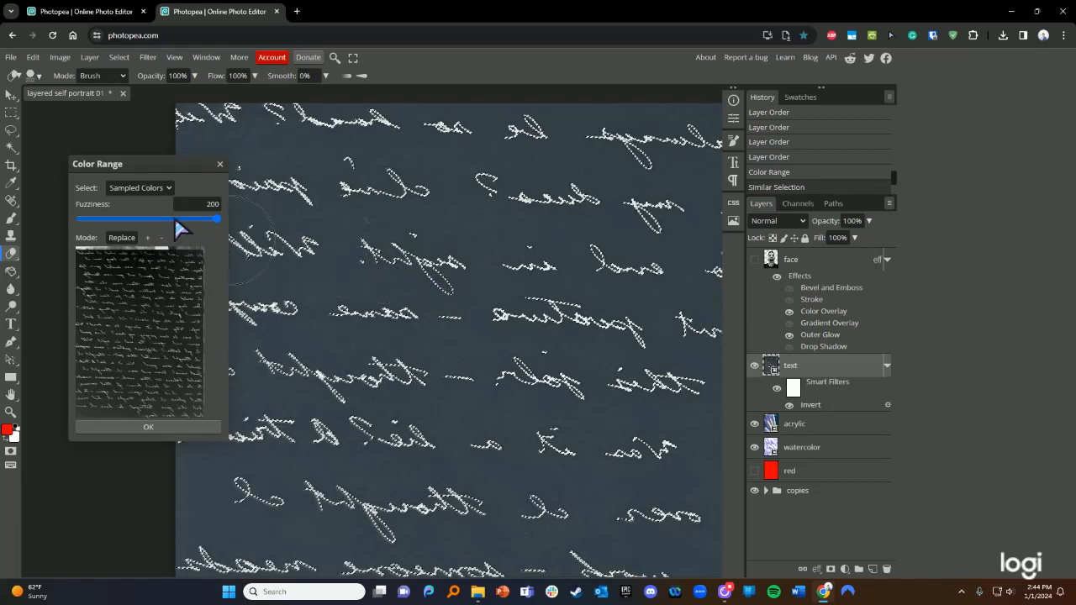
click(282, 195)
click(281, 188)
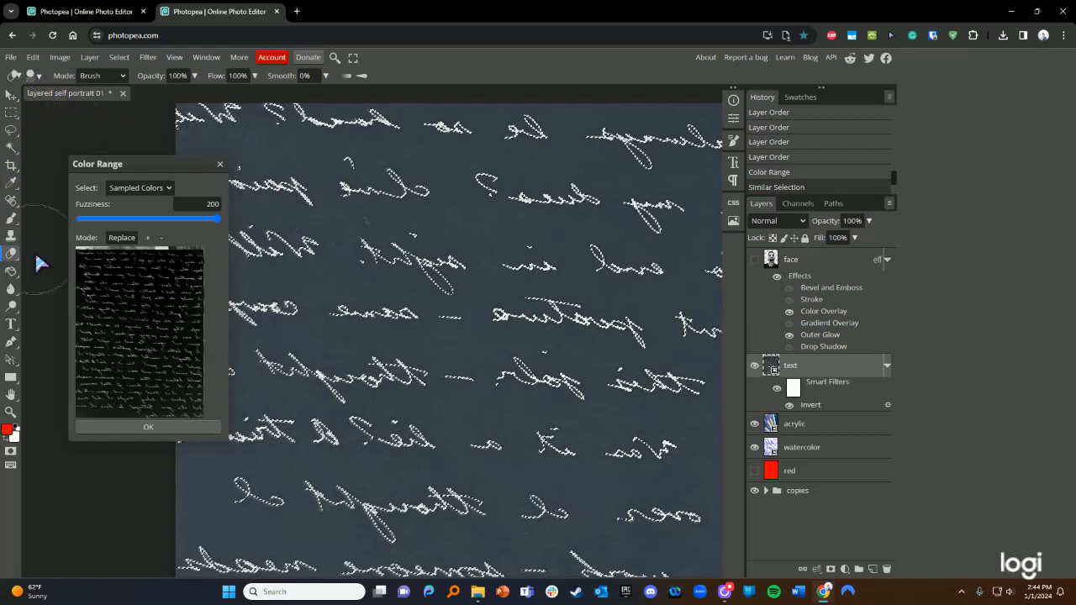
click(322, 377)
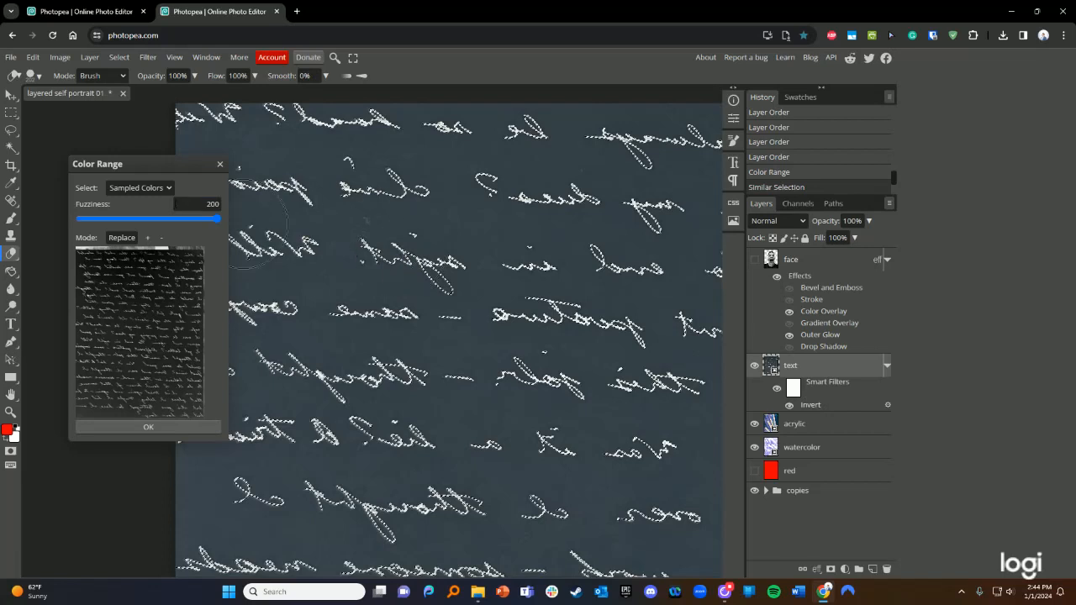
click(158, 427)
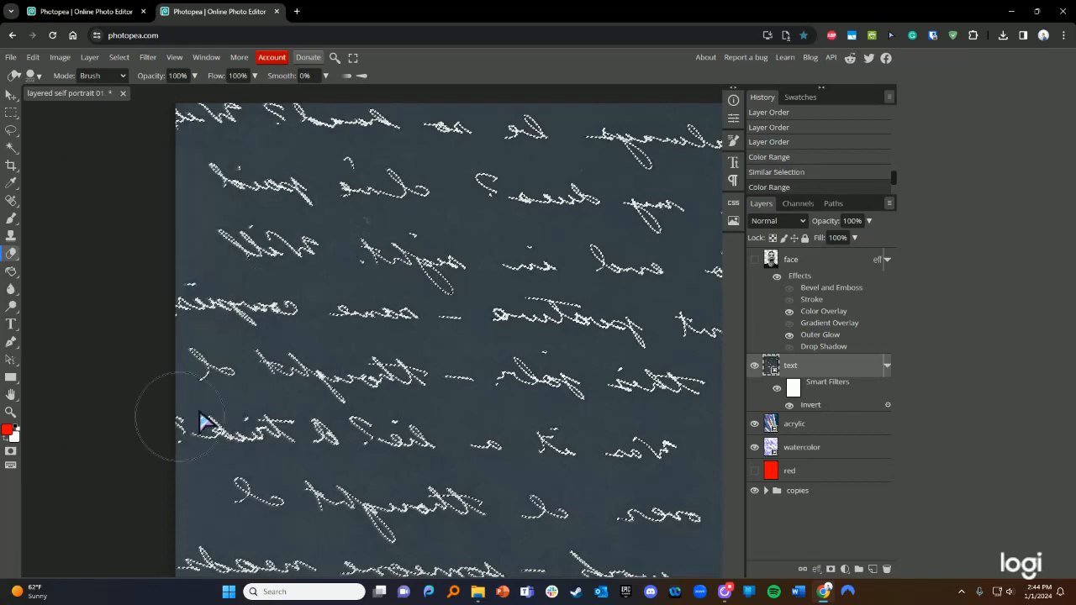
- Try painting on the handwriting layer at three spots
click(315, 368)
click(474, 298)
click(519, 301)
- Rasterize the text layer and toggle its visibility to check the result
double_click(814, 374)
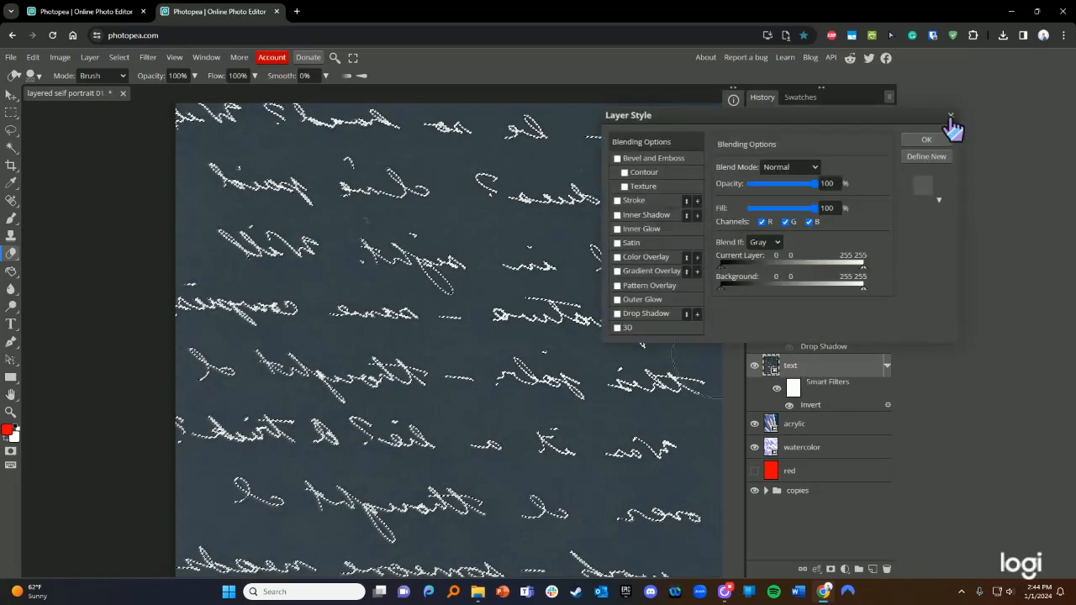
click(951, 115)
right_click(816, 370)
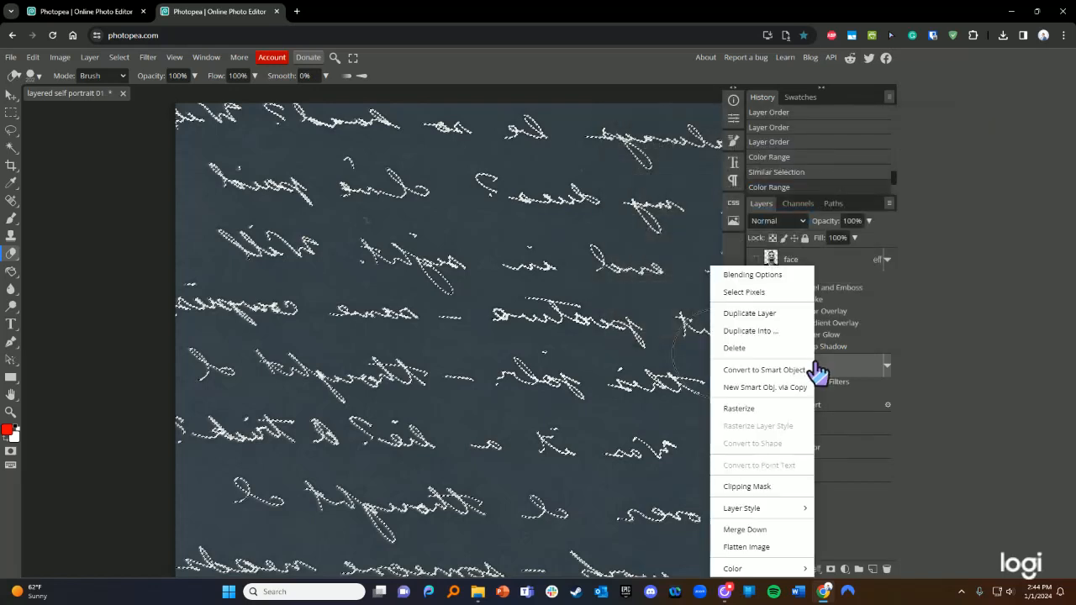
click(755, 410)
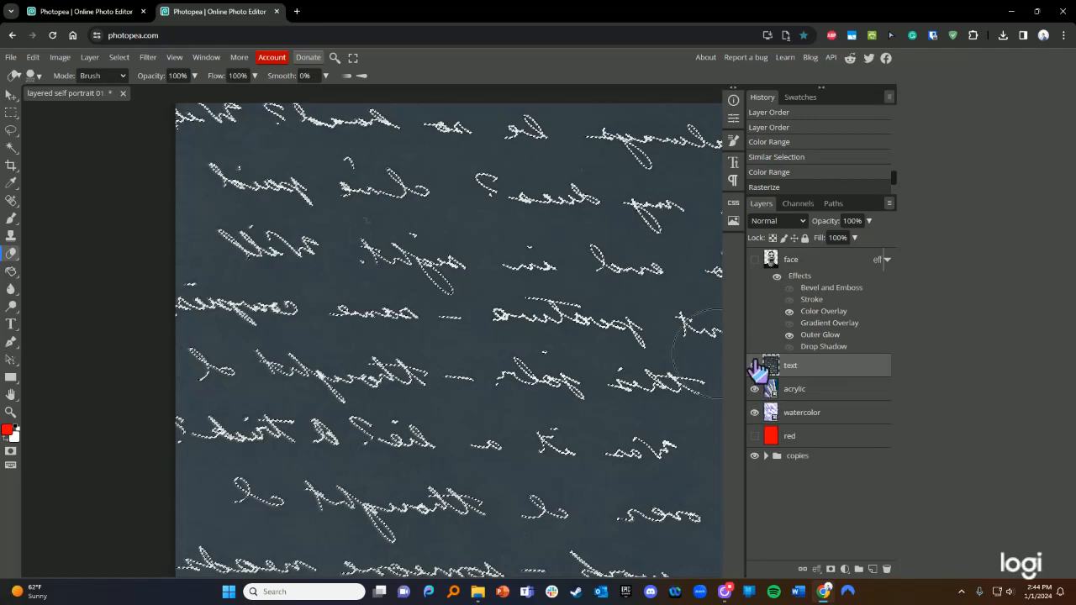
click(754, 367)
click(754, 366)
click(754, 366)
click(754, 366)
- Clear the selected handwriting, then restore it from the Rasterize history step
key(Delete)
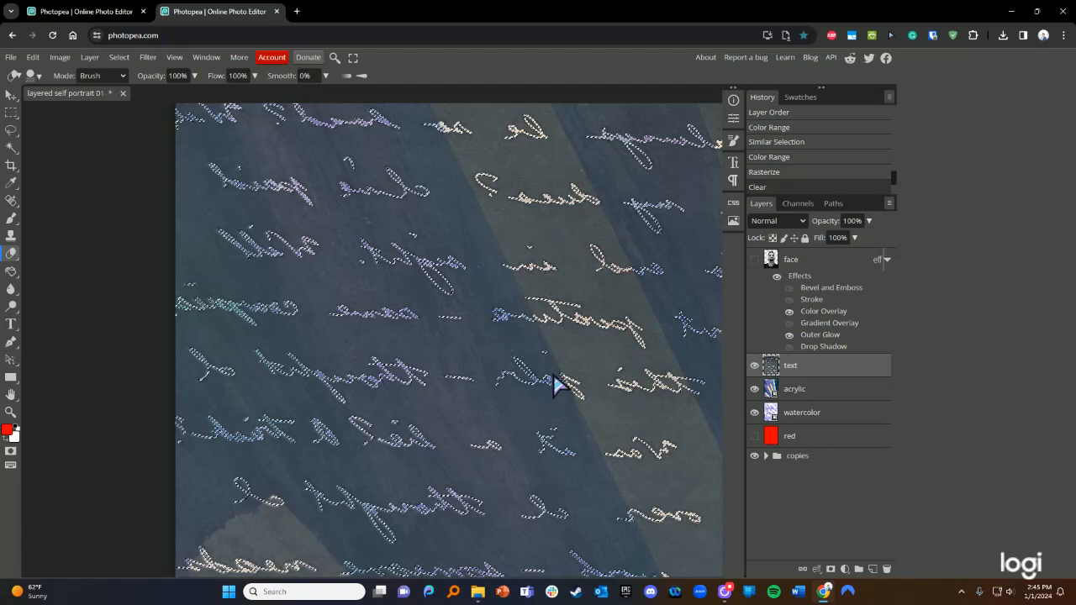
click(765, 173)
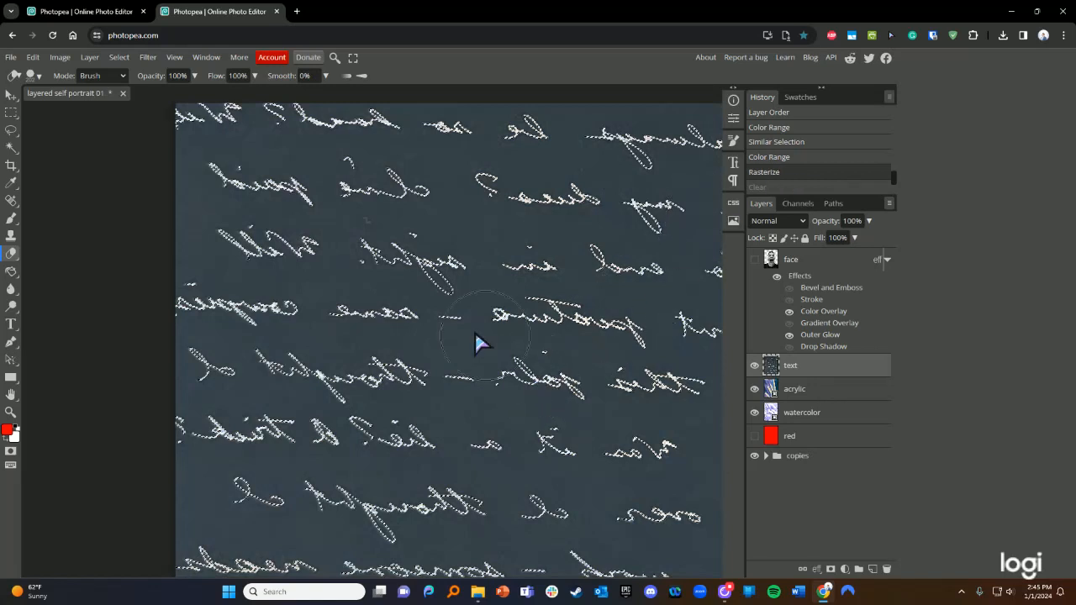
click(118, 57)
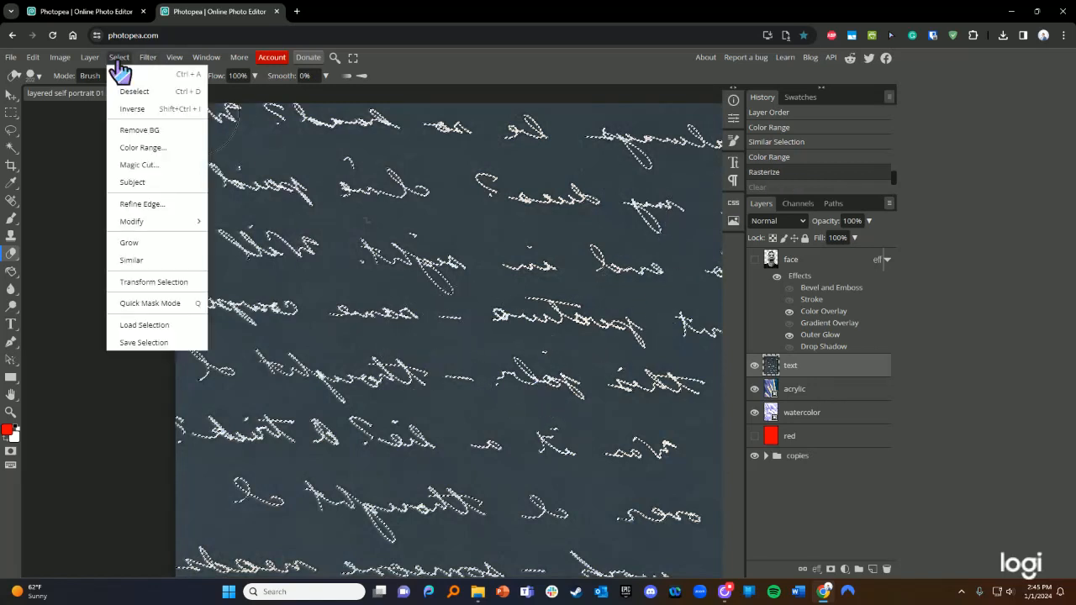
- Invert the selection and delete the dark background around the handwriting
click(135, 109)
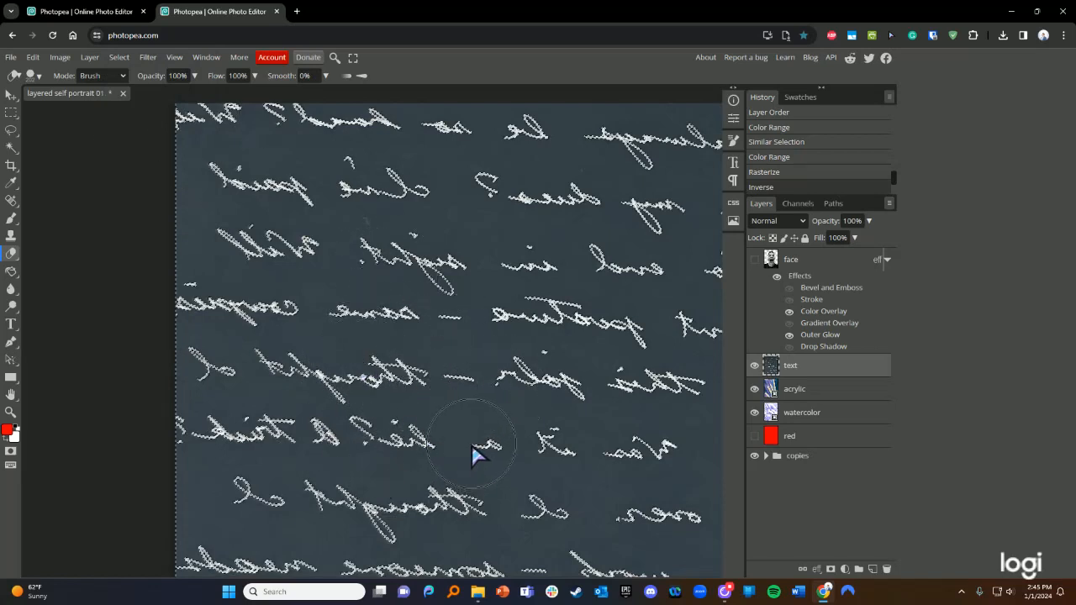
key(Delete)
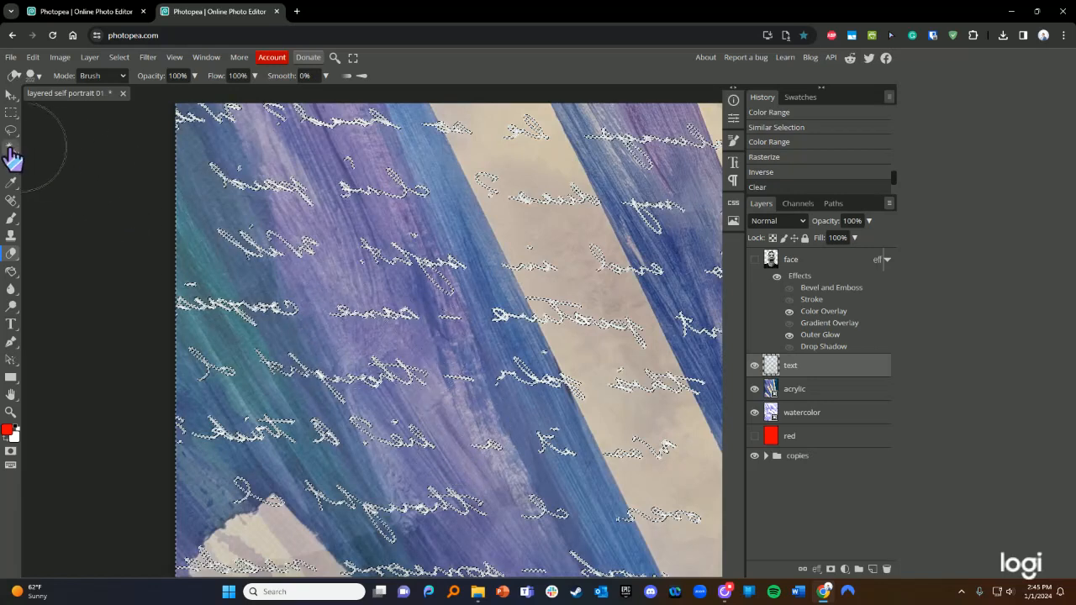
key(m)
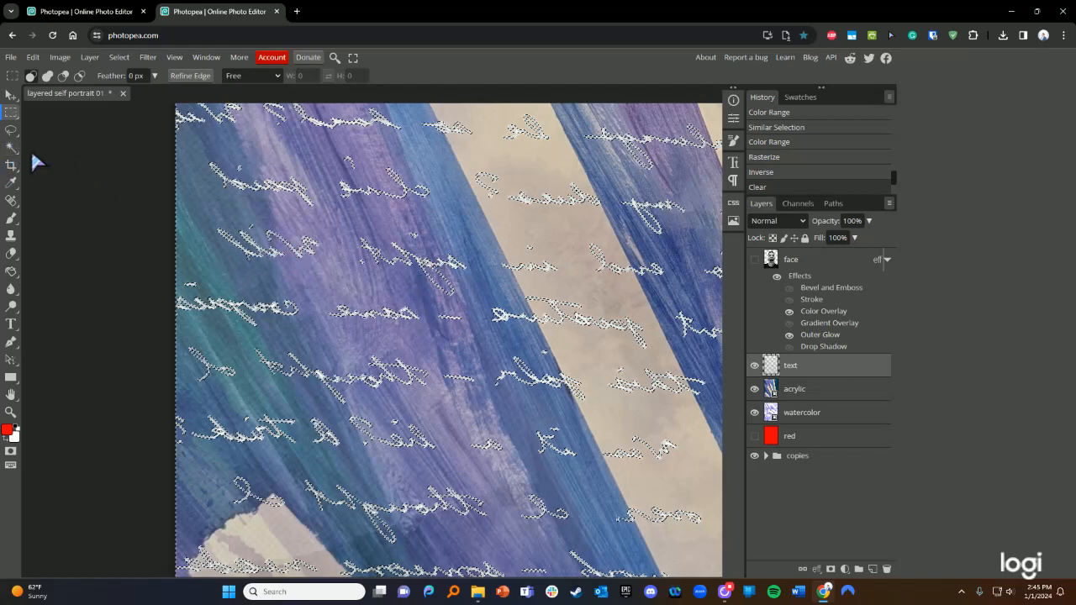
click(10, 148)
click(11, 113)
- Deselect the handwriting and make the face layer visible again
click(262, 259)
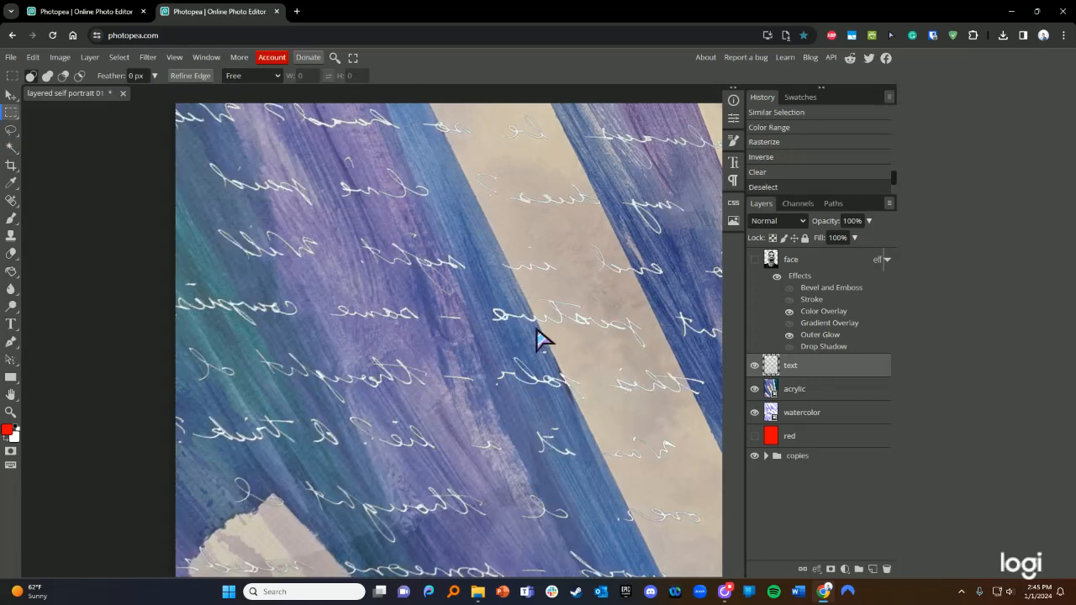
scroll(559, 326, right, 4)
scroll(560, 331, down, 2)
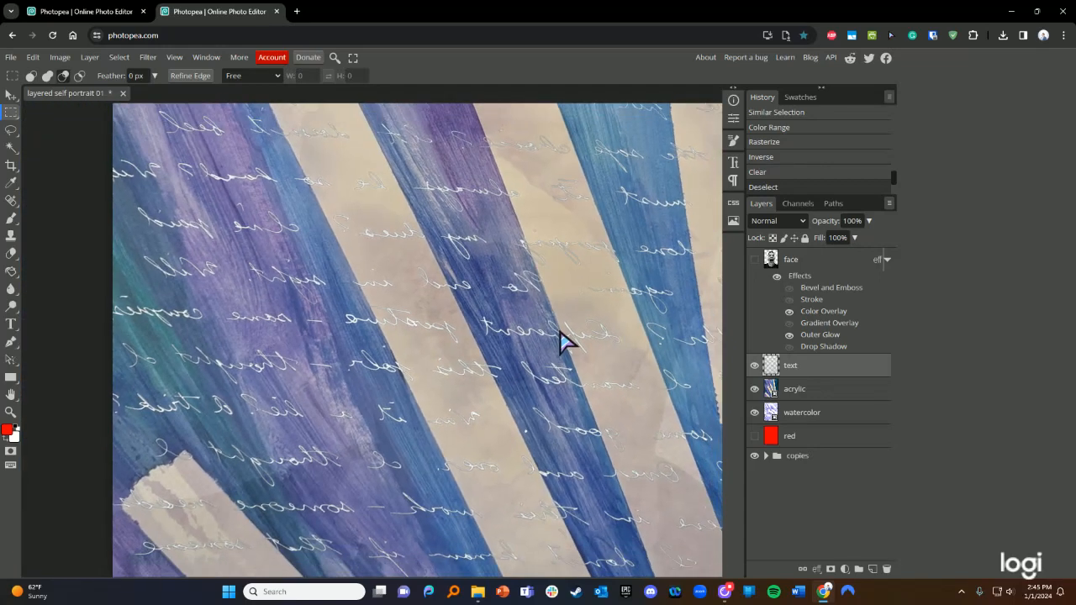
scroll(559, 332, down, 3)
scroll(560, 341, up, 2)
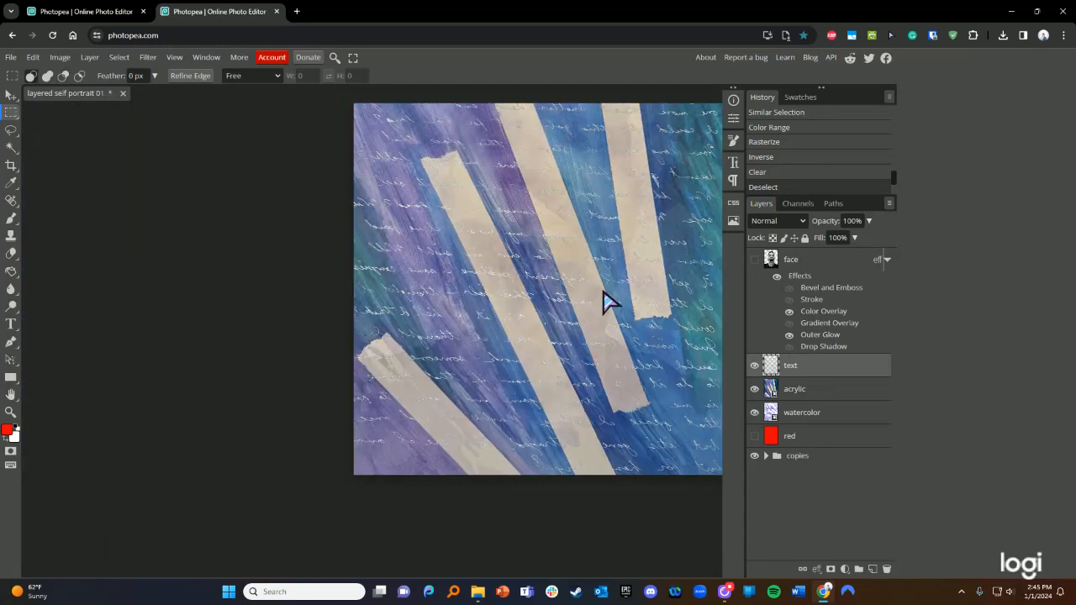
scroll(606, 289, up, 3)
scroll(466, 318, down, 1)
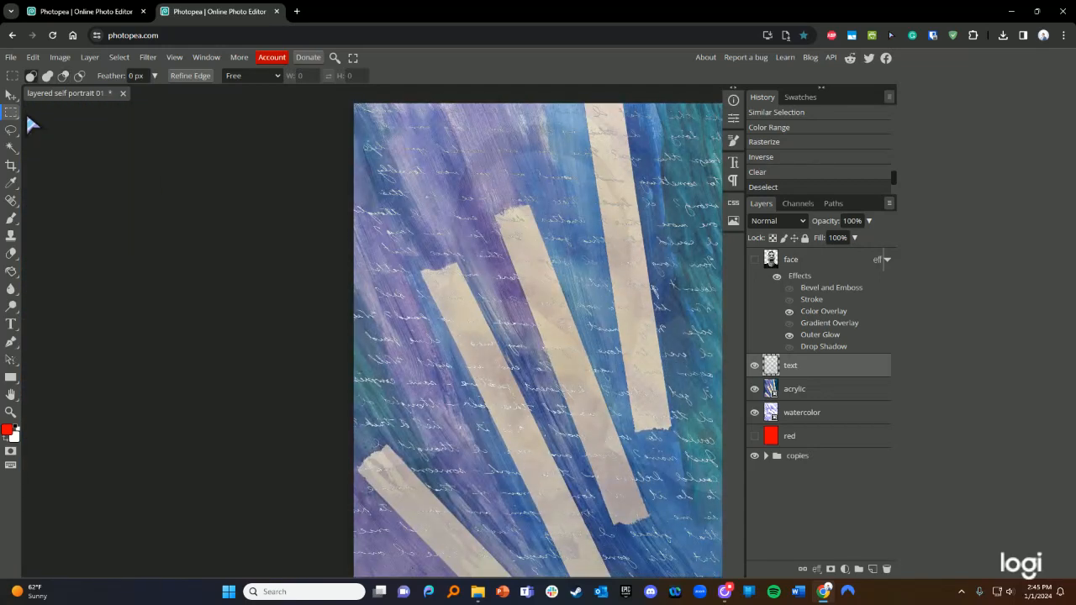
click(754, 259)
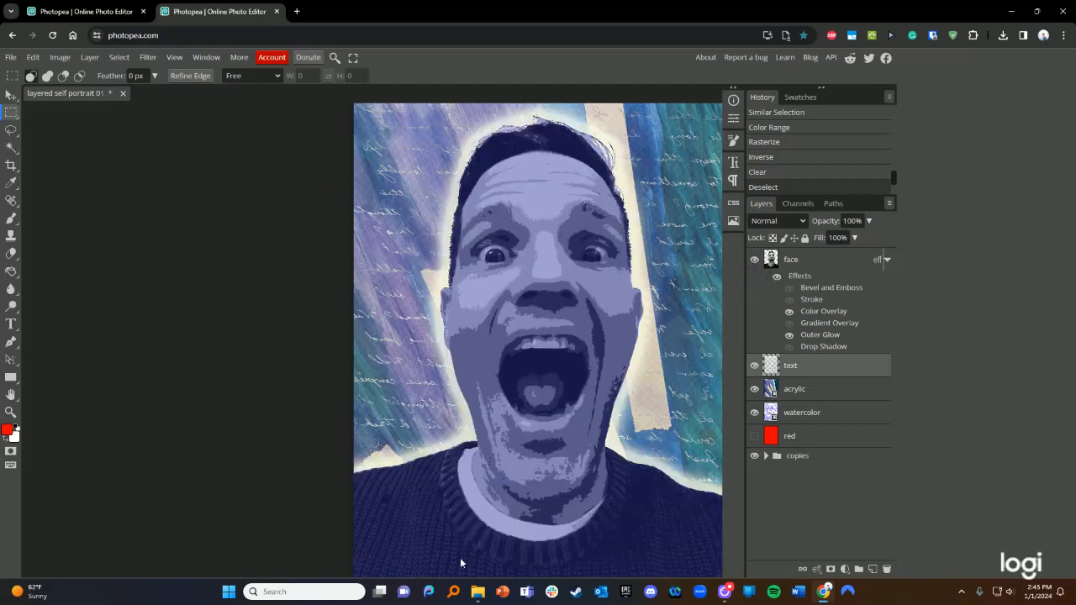
- Move the watercolor layer above acrylic and lower its opacity
scroll(266, 334, left, 2)
scroll(264, 343, right, 3)
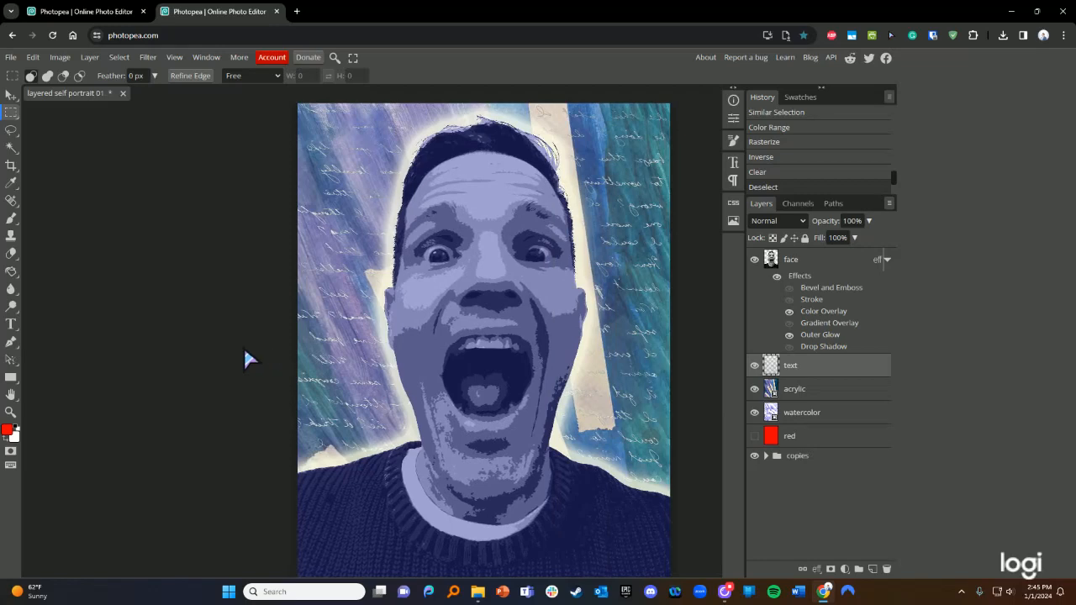
scroll(238, 349, down, 2)
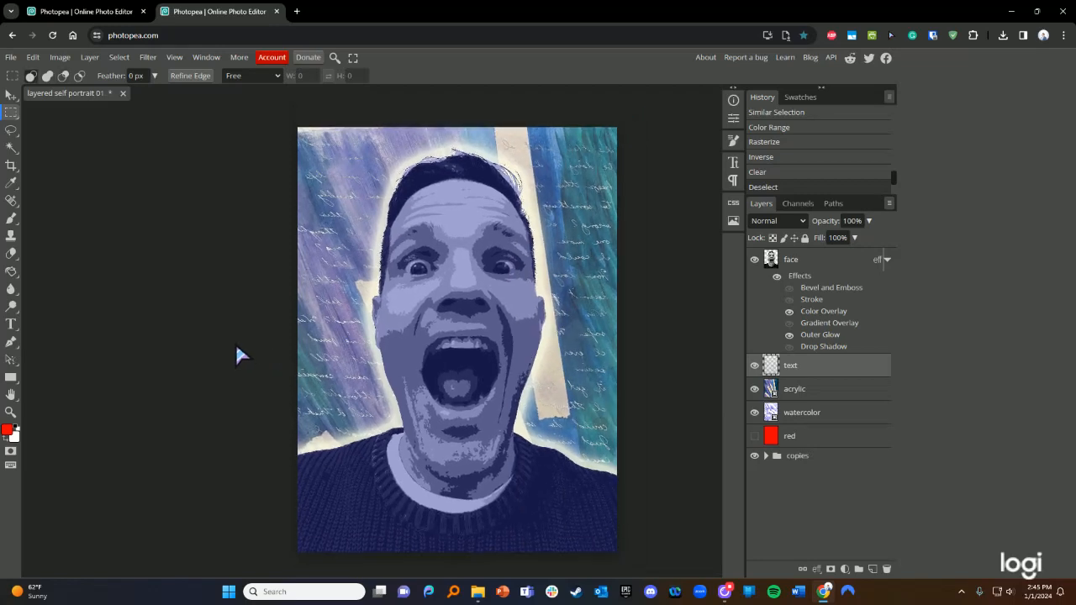
drag(785, 413, 790, 402)
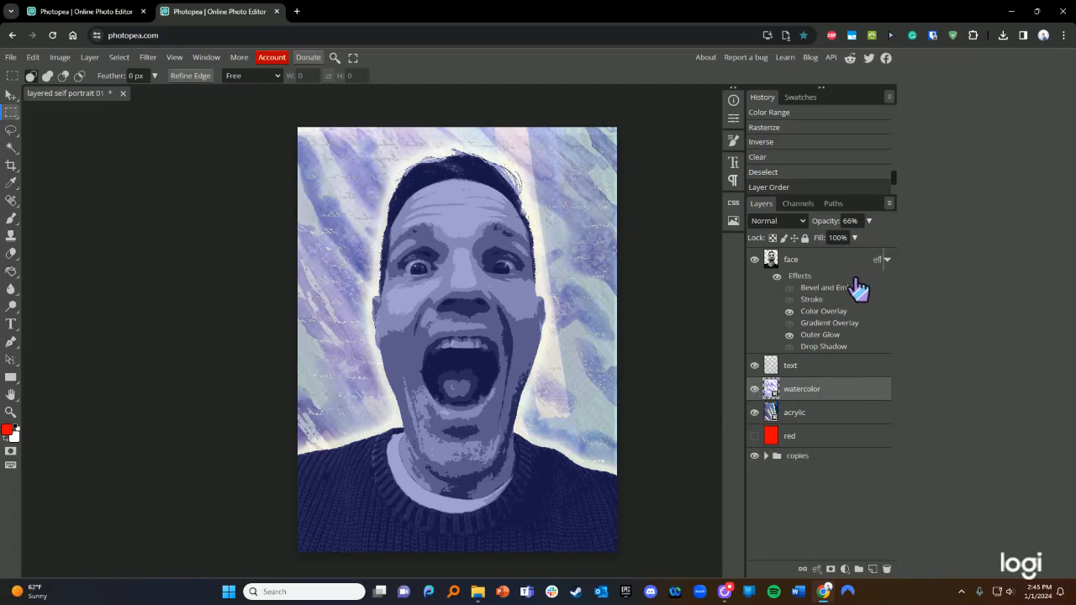
click(868, 221)
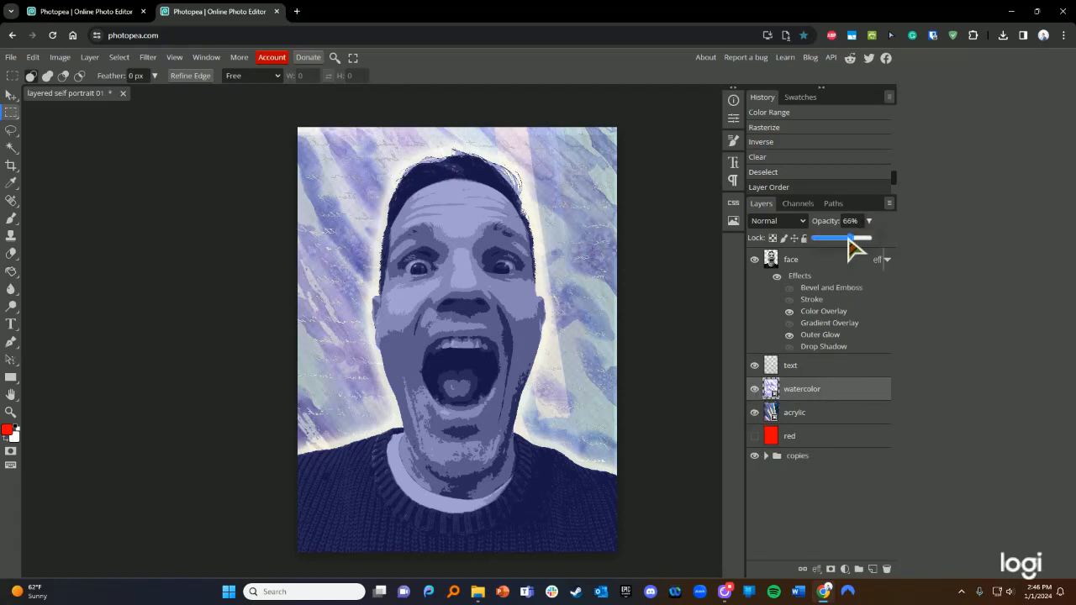
drag(849, 238, 836, 244)
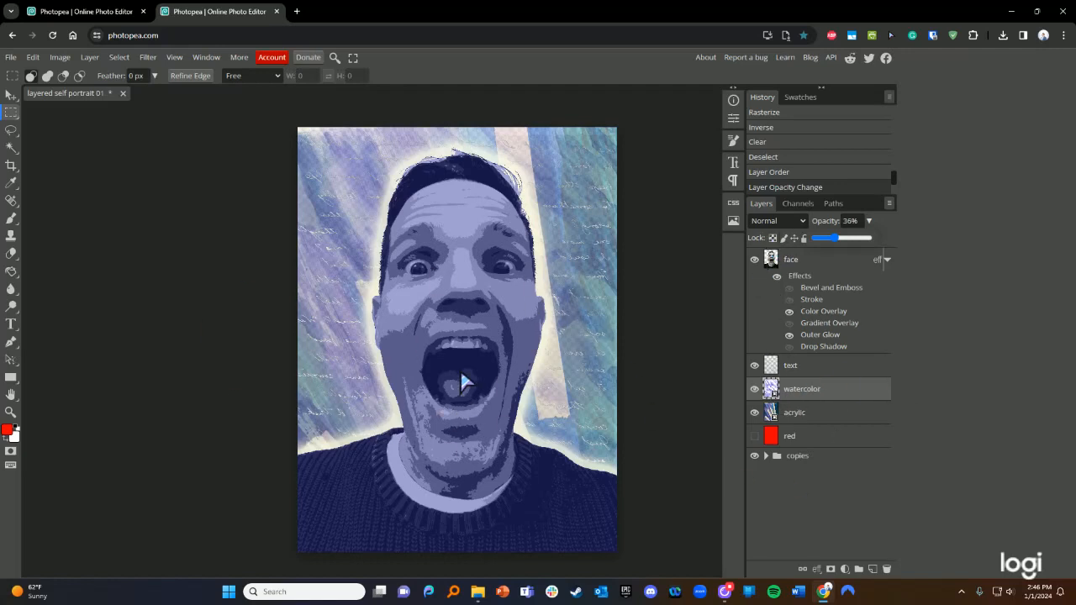
click(807, 266)
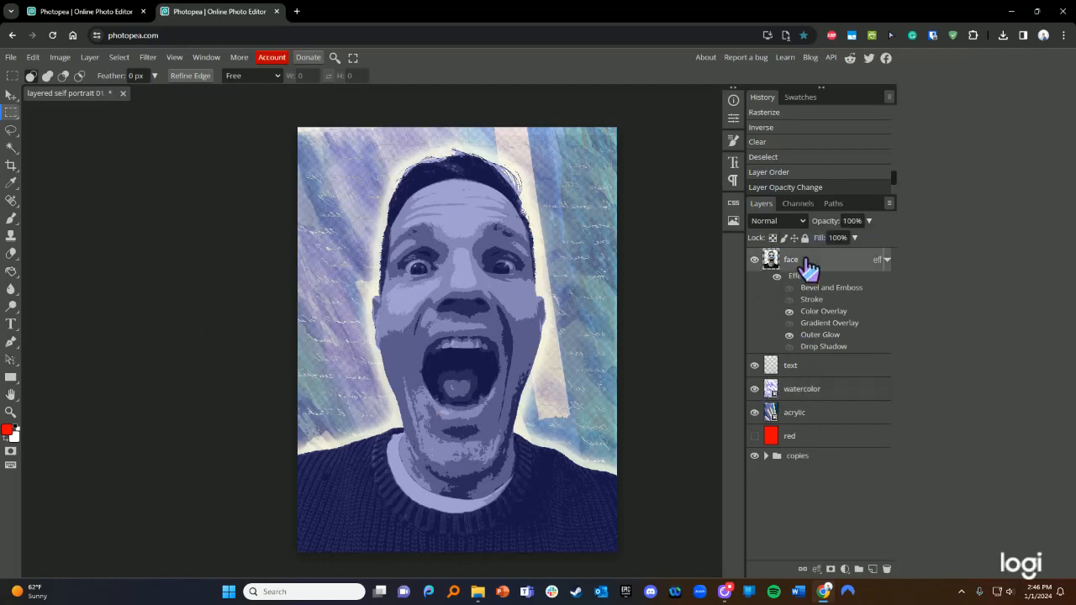
click(813, 372)
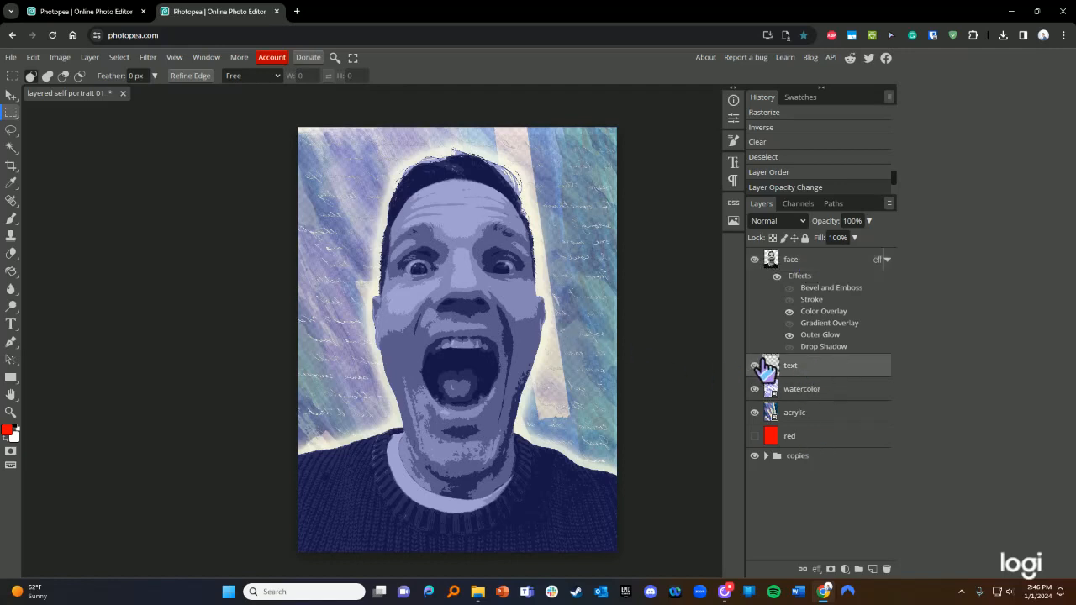
click(765, 457)
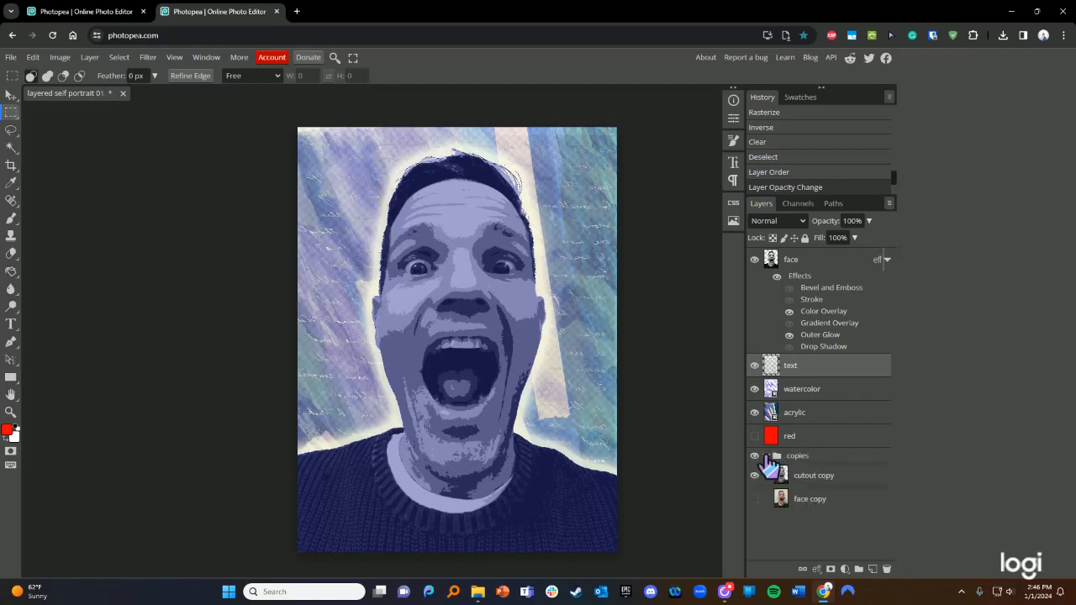
click(765, 456)
click(754, 366)
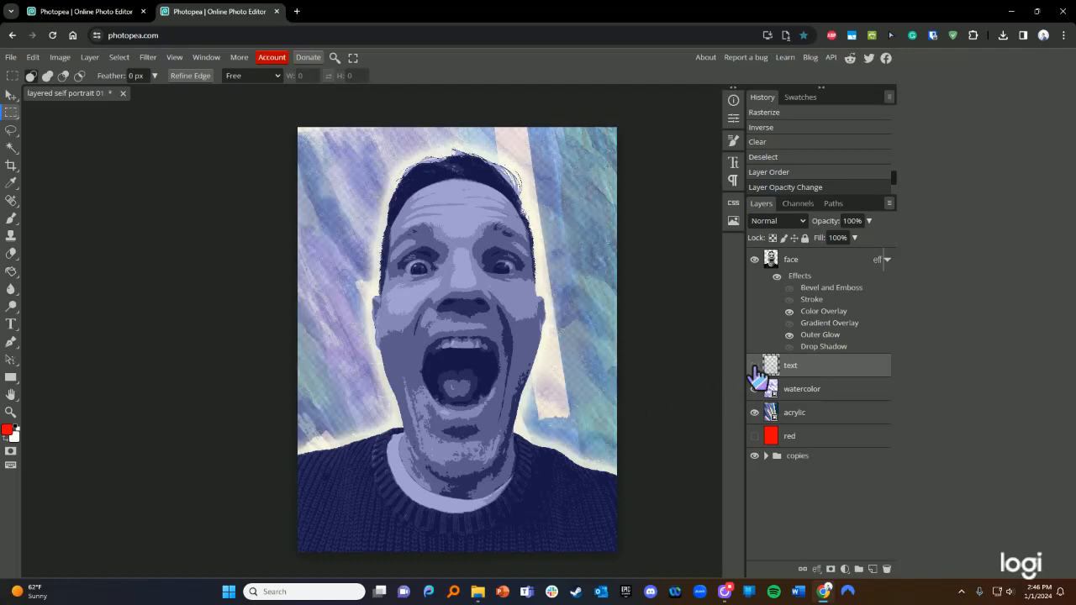
click(753, 366)
click(754, 367)
click(754, 367)
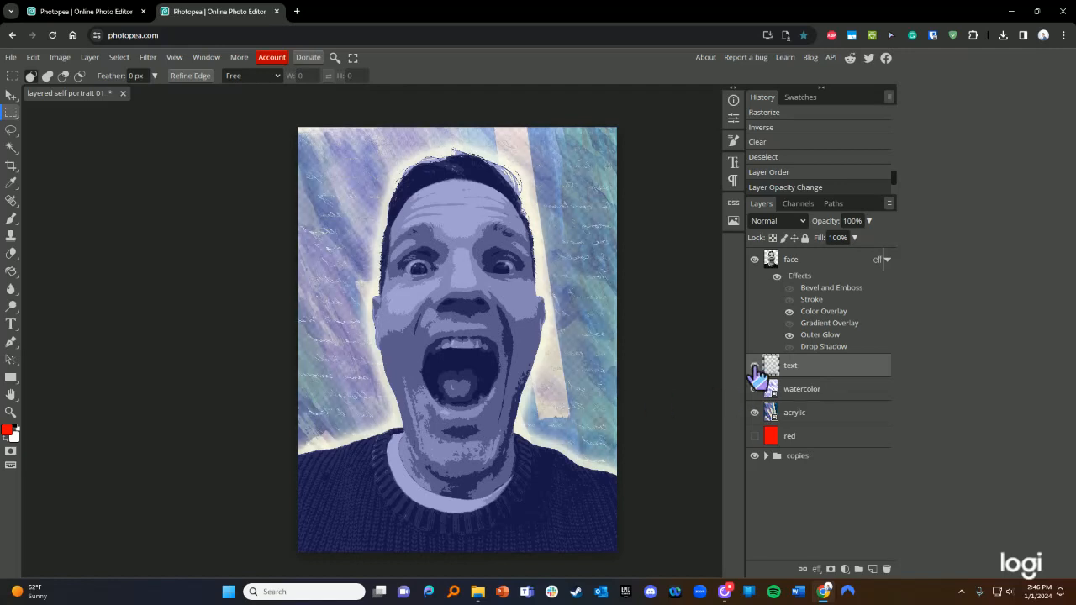
click(754, 368)
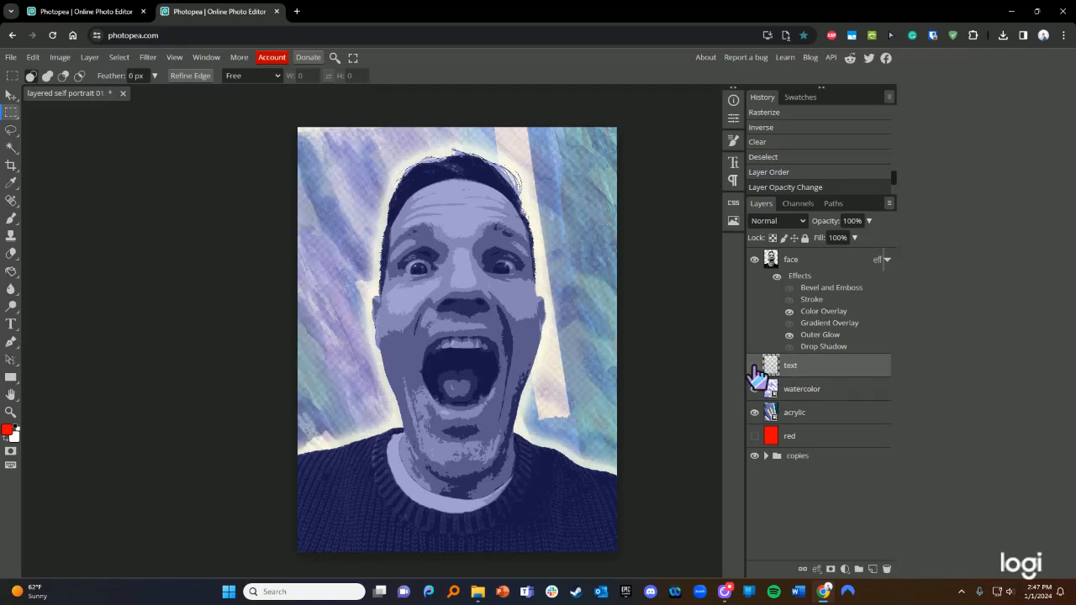
click(754, 260)
click(753, 259)
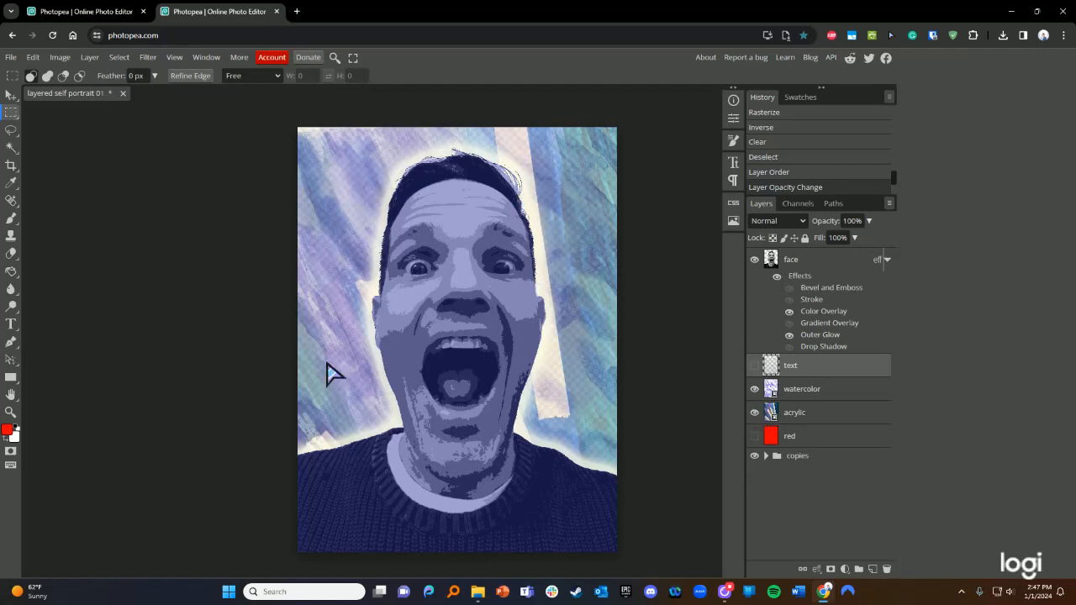
click(824, 408)
click(819, 388)
click(821, 368)
click(806, 271)
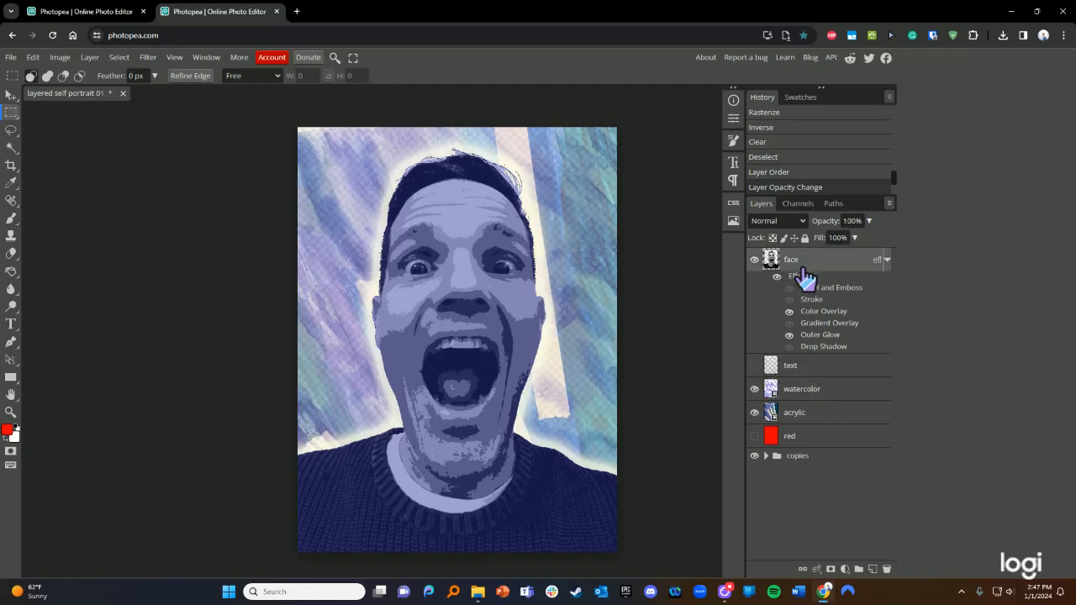
click(816, 370)
click(810, 390)
click(812, 413)
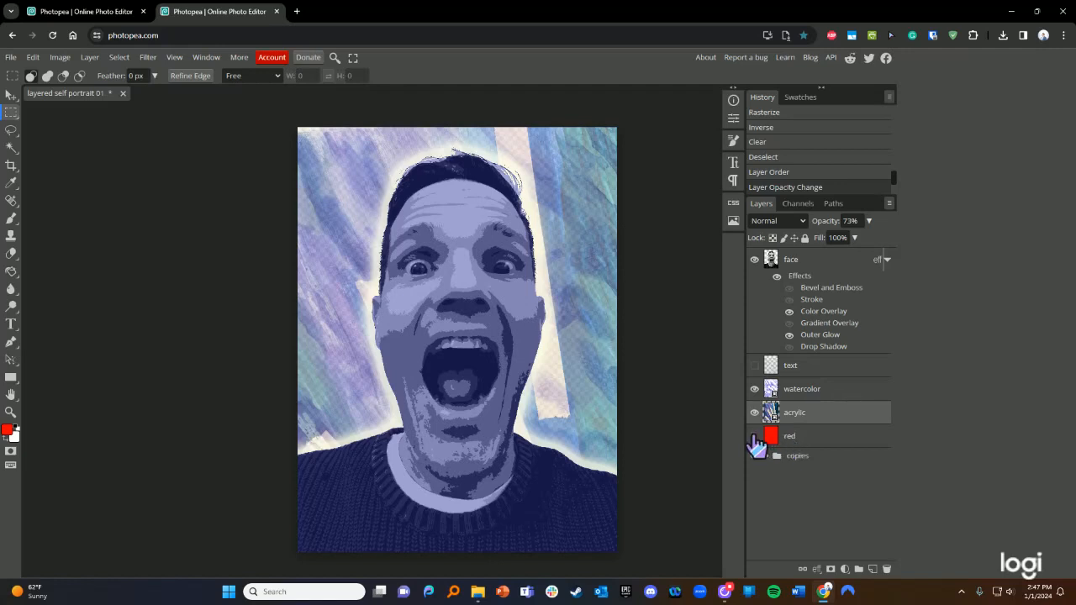
click(754, 436)
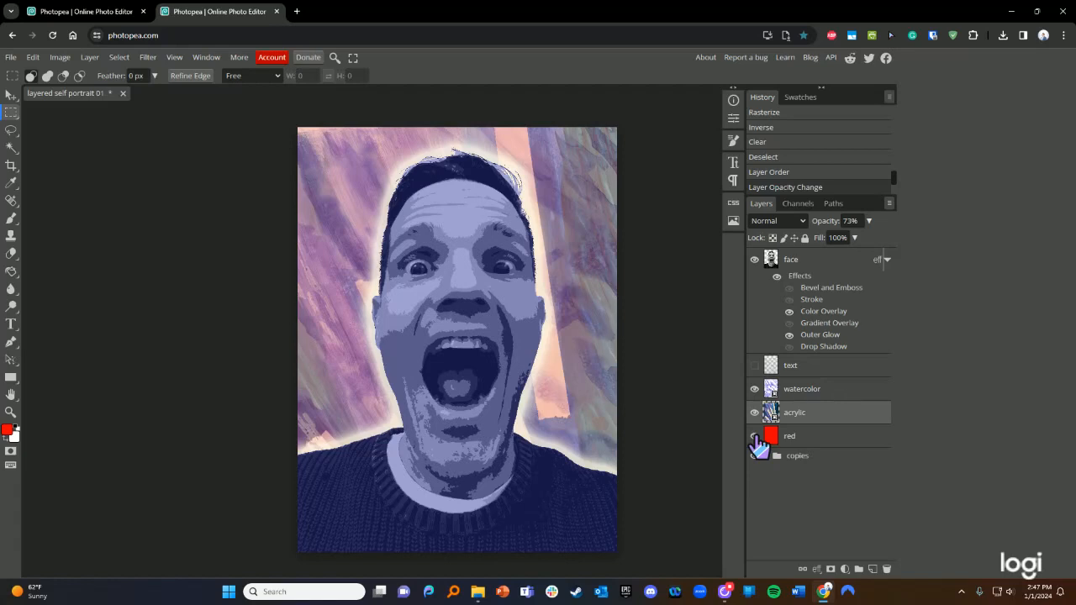
click(755, 436)
click(755, 436)
click(755, 436)
click(753, 366)
click(754, 437)
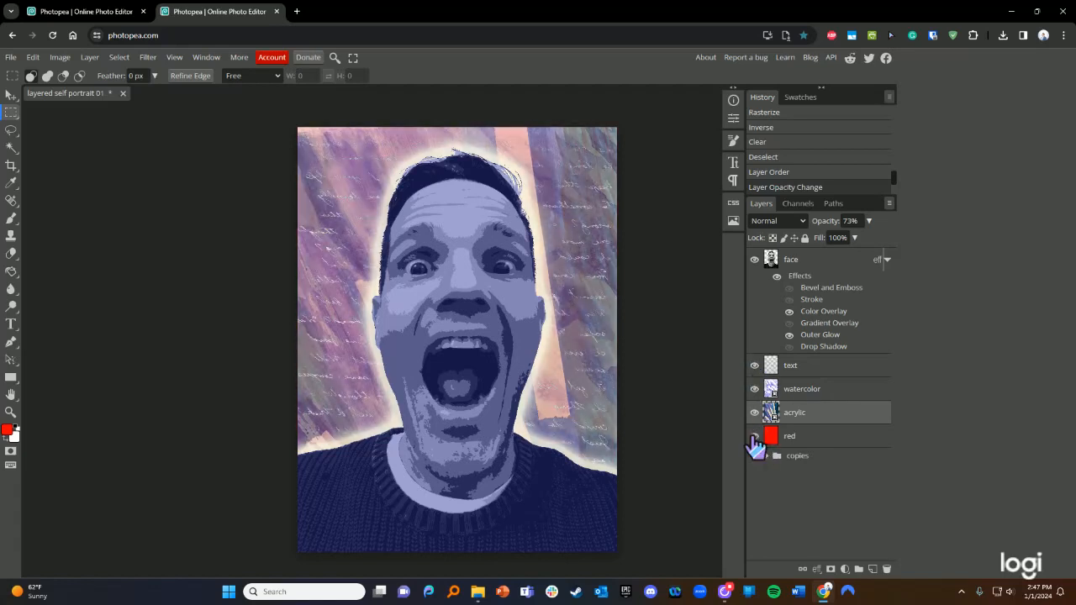
click(755, 436)
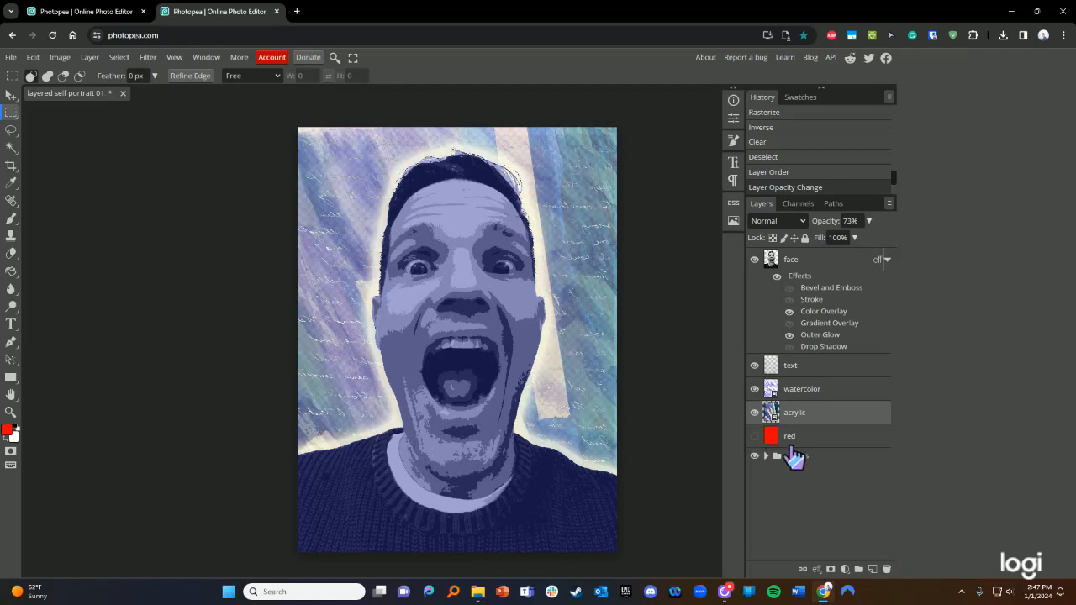
click(841, 439)
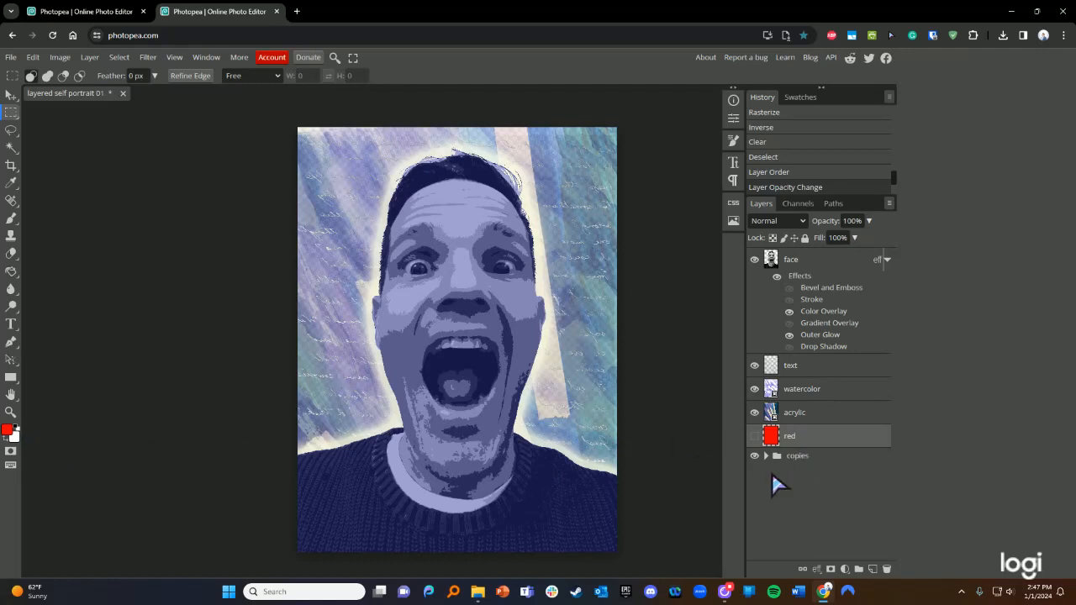
- Add a new layer named background above red and fill it with white
click(874, 571)
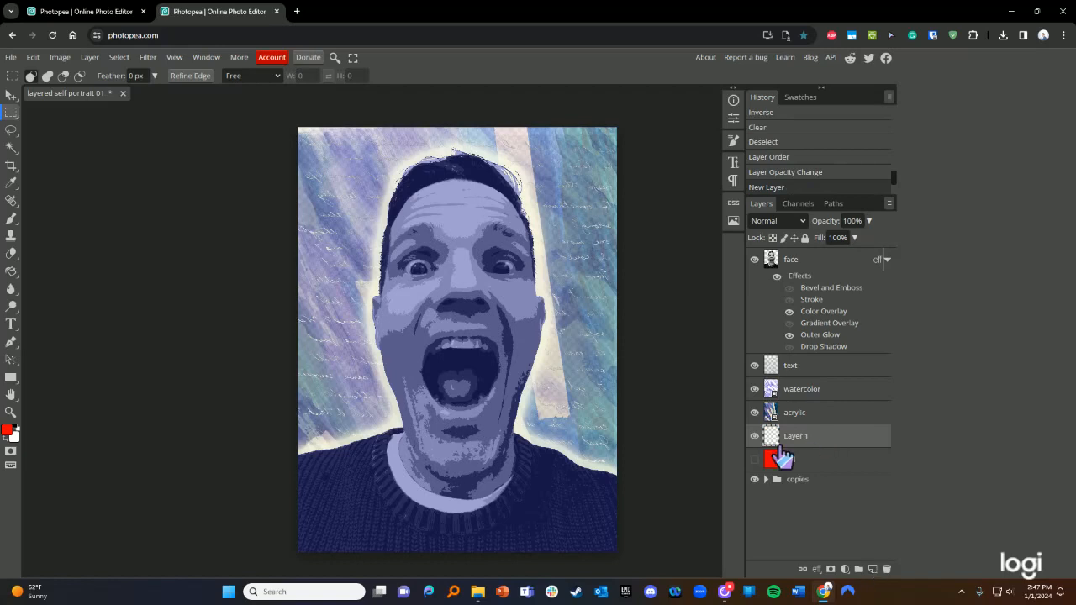
double_click(794, 439)
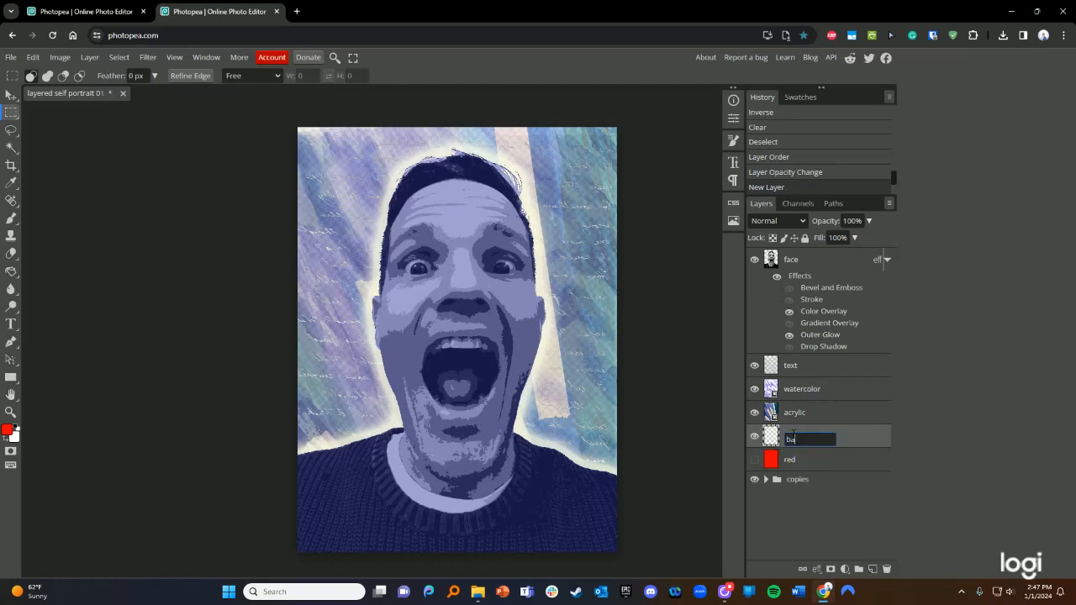
key(Return)
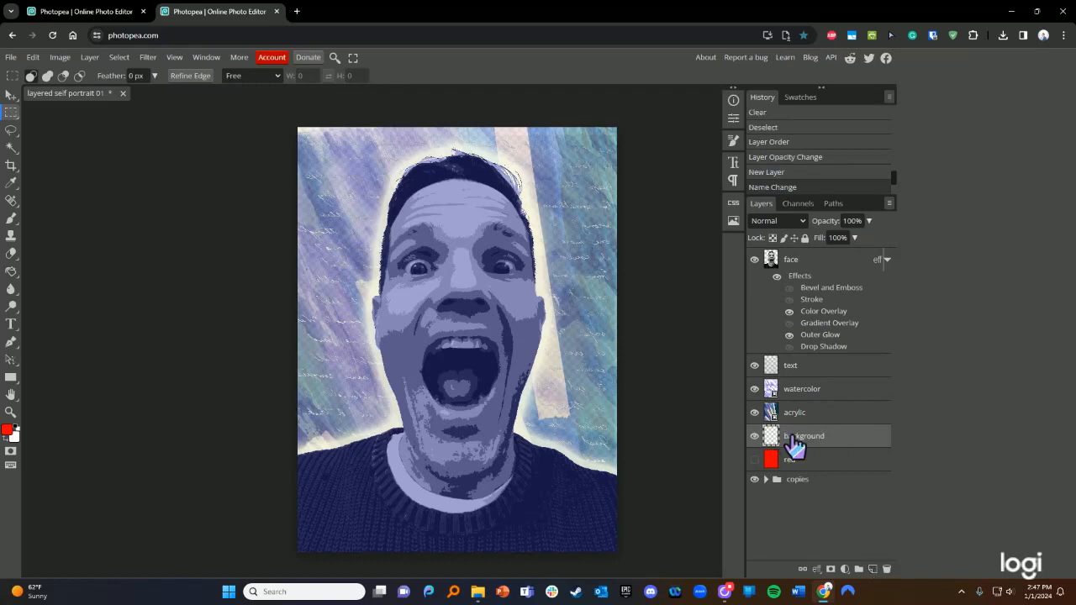
click(10, 272)
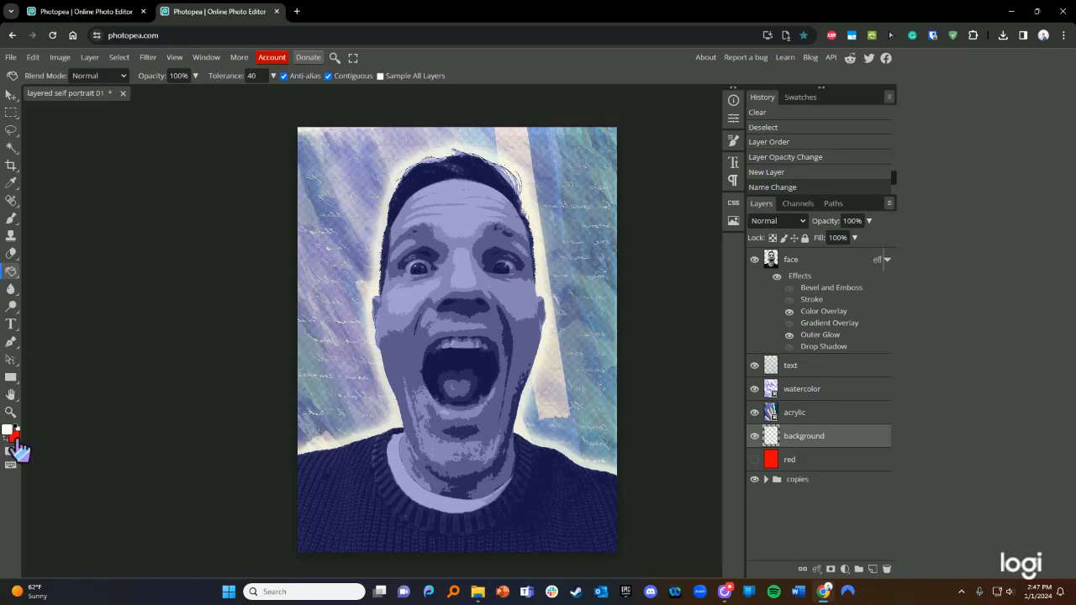
click(600, 343)
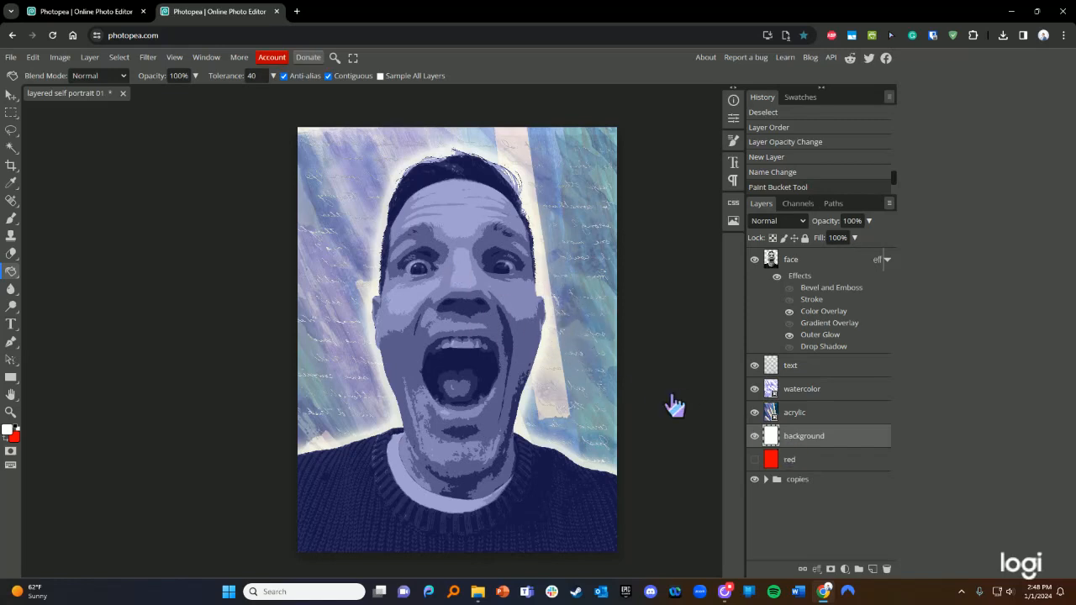
key(ctrl+z)
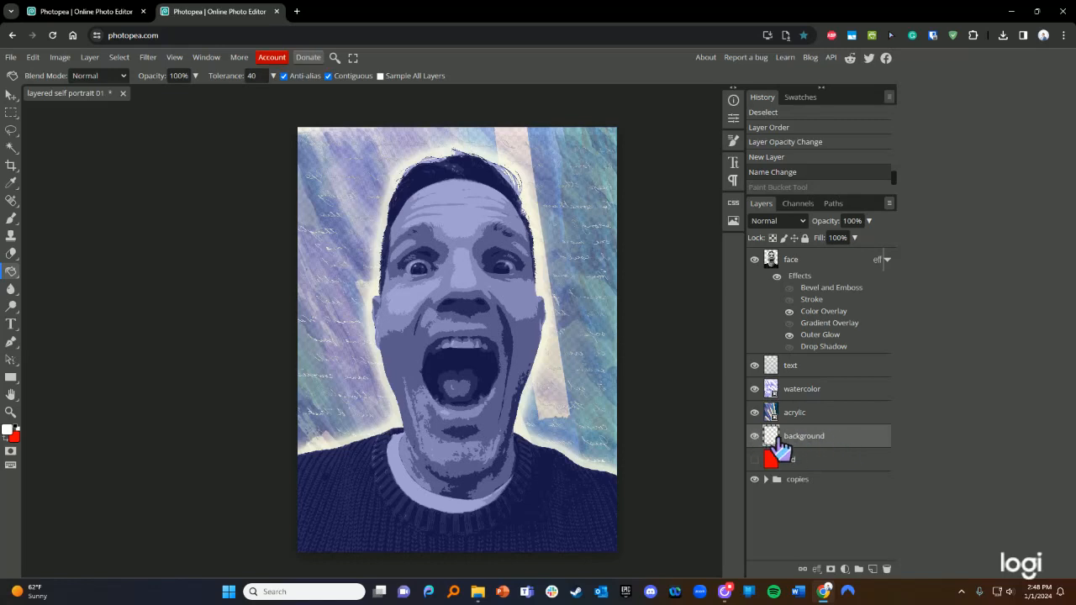
click(596, 389)
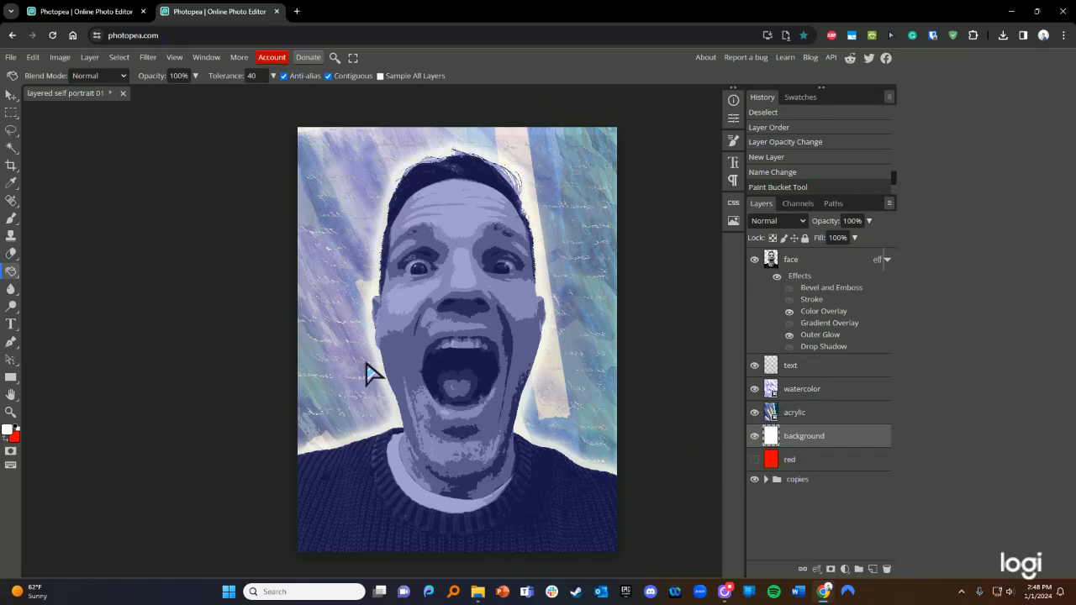
- Try a lighter paint-bucket fill on the face layer, then undo it
click(805, 262)
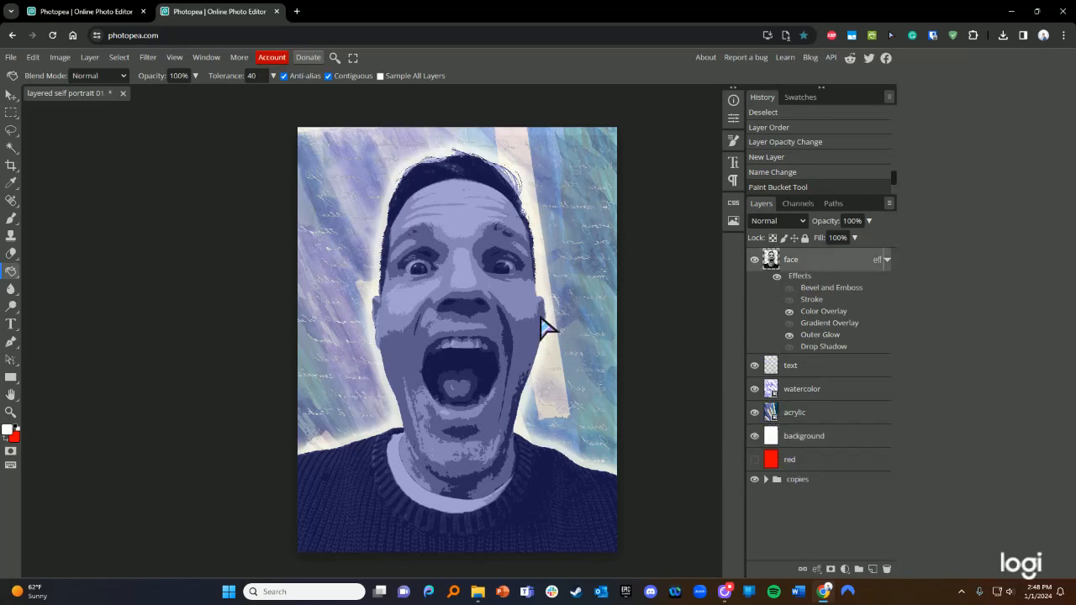
click(532, 349)
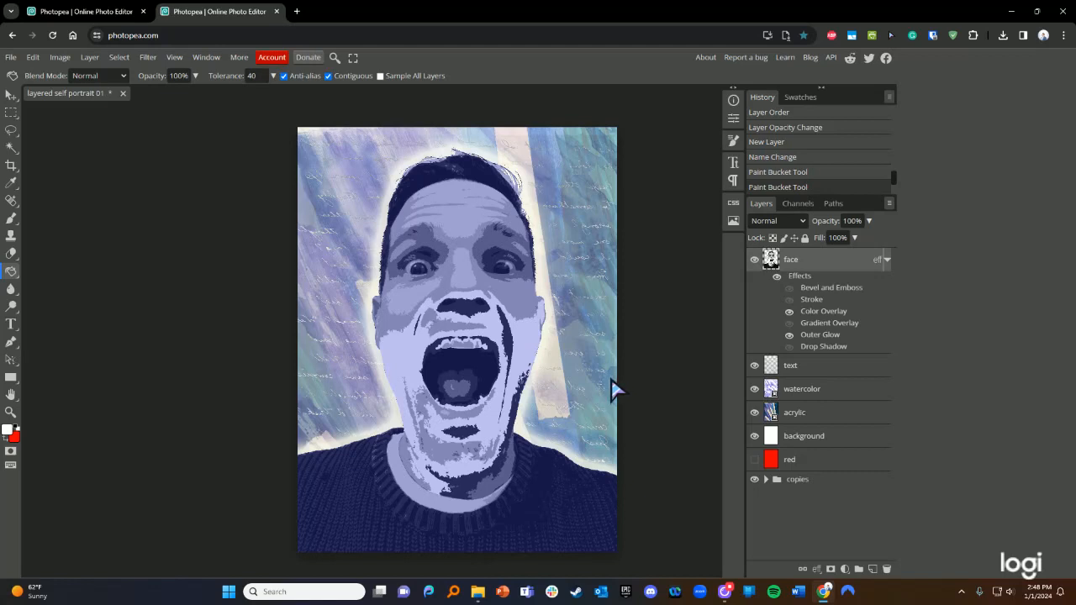
key(ctrl+z)
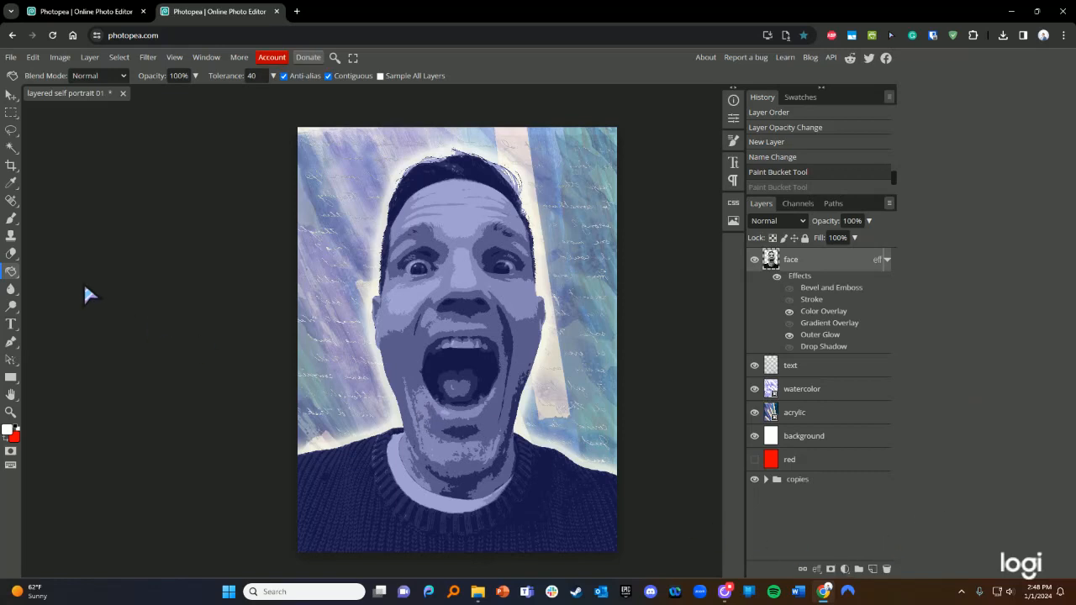
- Add a white raster mask to the face layer, undoing the black fill on it
click(830, 569)
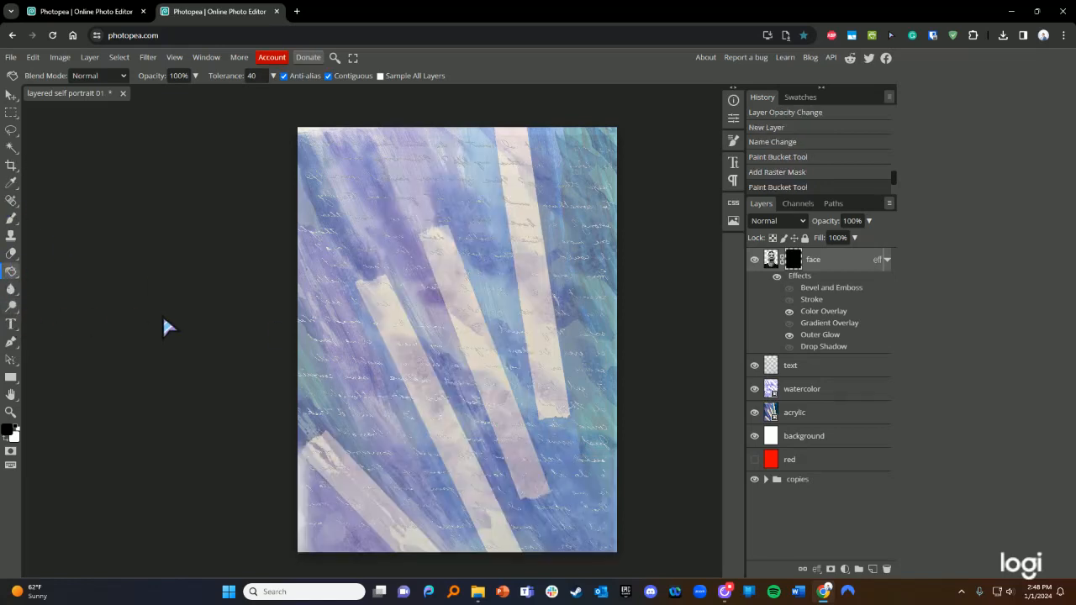
key(ctrl+z)
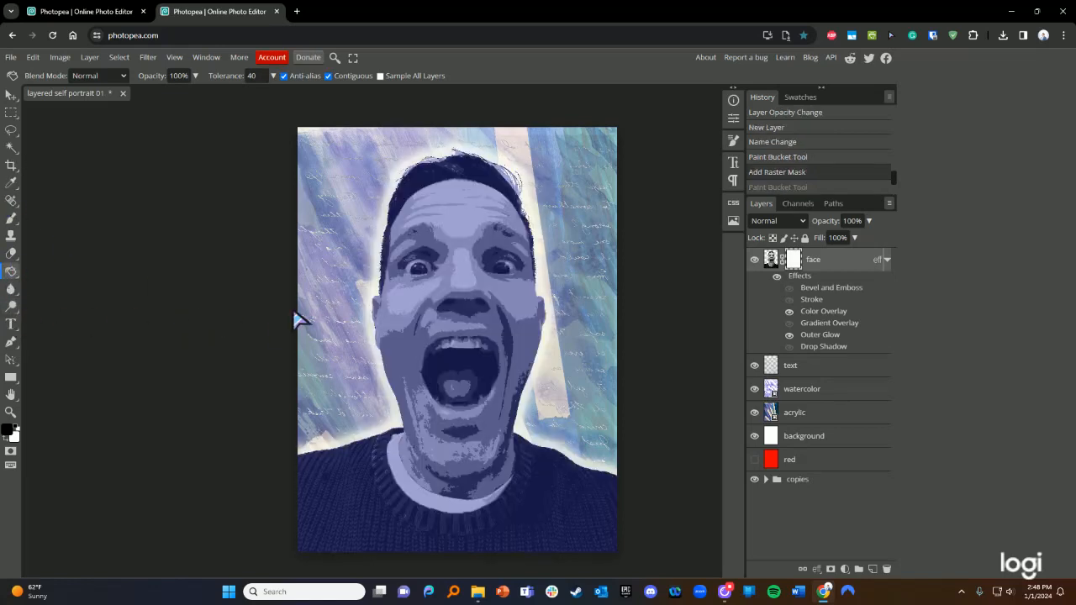
- Enlarge the brush and paint black on the face mask inside the open mouth
click(11, 220)
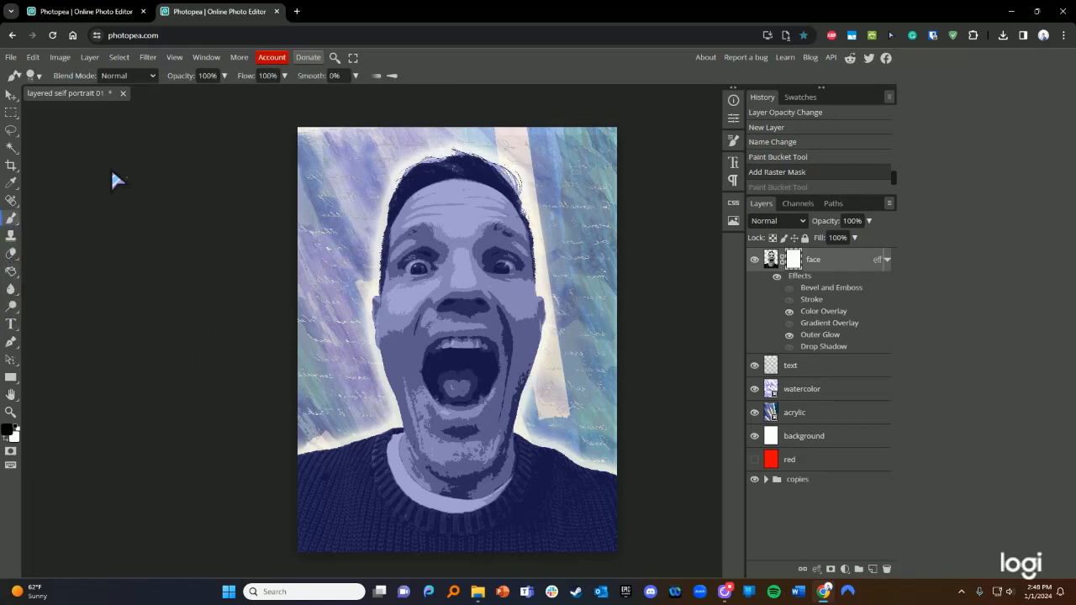
click(35, 76)
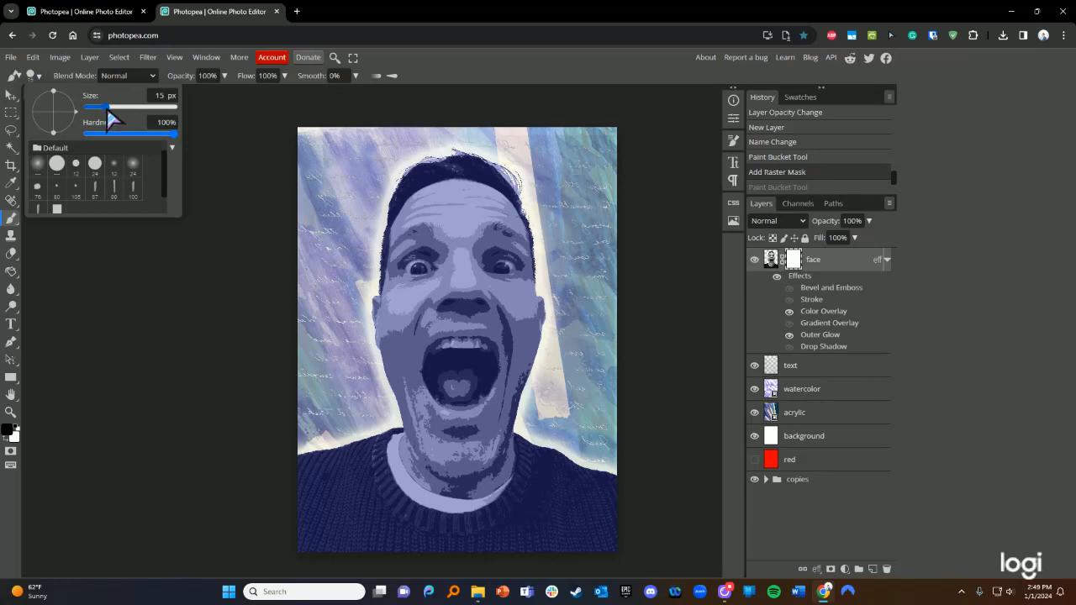
drag(107, 108, 123, 109)
scroll(485, 364, left, 3)
scroll(560, 374, right, 4)
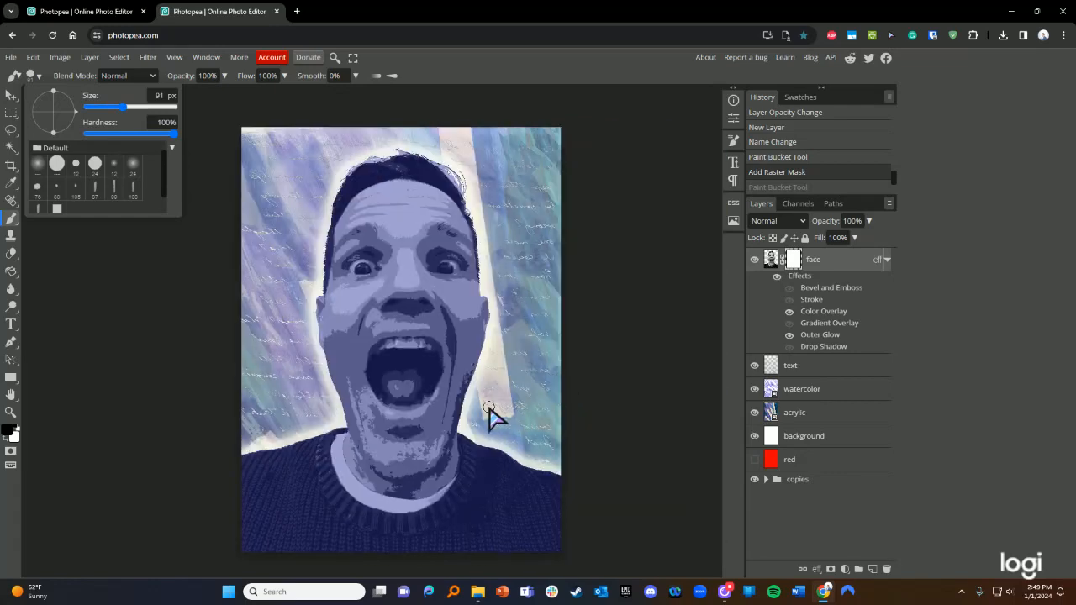
scroll(490, 409, up, 5)
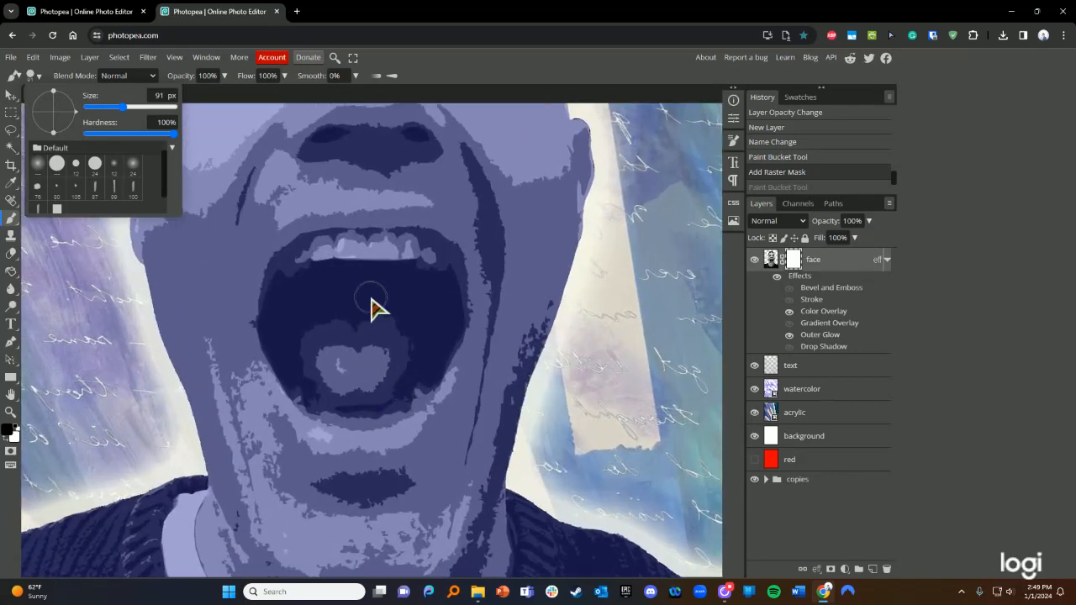
mouse_move(370, 298)
mouse_down()
mouse_move(341, 303)
mouse_move(408, 291)
mouse_move(409, 306)
mouse_up()
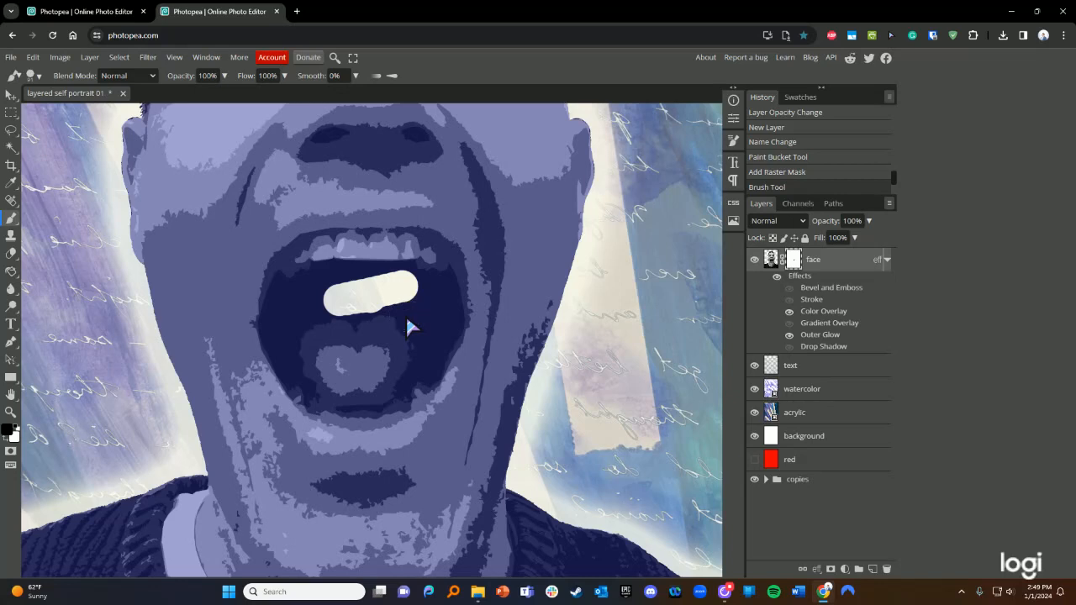
mouse_move(396, 312)
mouse_down()
mouse_move(431, 332)
mouse_move(424, 369)
mouse_move(442, 314)
mouse_move(431, 282)
mouse_move(288, 293)
mouse_move(276, 303)
mouse_move(283, 317)
mouse_move(279, 299)
mouse_move(283, 314)
mouse_move(306, 313)
mouse_move(330, 292)
mouse_move(406, 310)
mouse_move(421, 326)
mouse_move(401, 305)
mouse_move(353, 293)
mouse_move(299, 304)
mouse_move(301, 388)
mouse_move(290, 383)
mouse_move(277, 307)
mouse_move(310, 274)
mouse_move(353, 269)
mouse_move(432, 271)
mouse_move(442, 281)
mouse_move(461, 332)
mouse_move(437, 383)
mouse_move(430, 375)
mouse_move(412, 395)
mouse_move(430, 307)
mouse_move(367, 301)
mouse_up()
- Paint a curved black band on the face mask along the sweater collar
scroll(395, 336, down, 4)
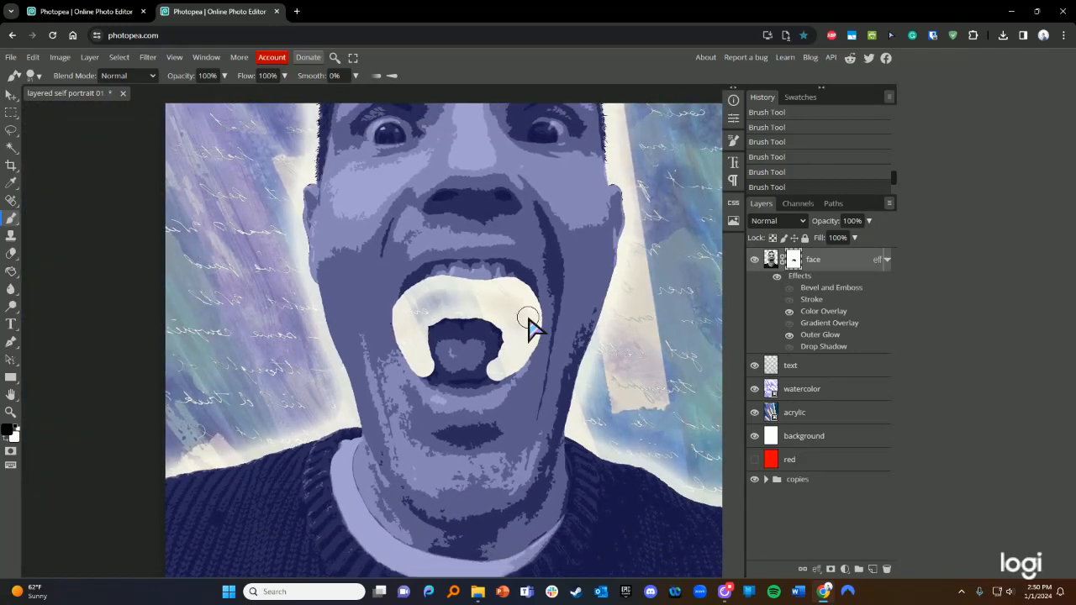
scroll(534, 328, up, 3)
scroll(504, 393, down, 2)
scroll(503, 393, up, 3)
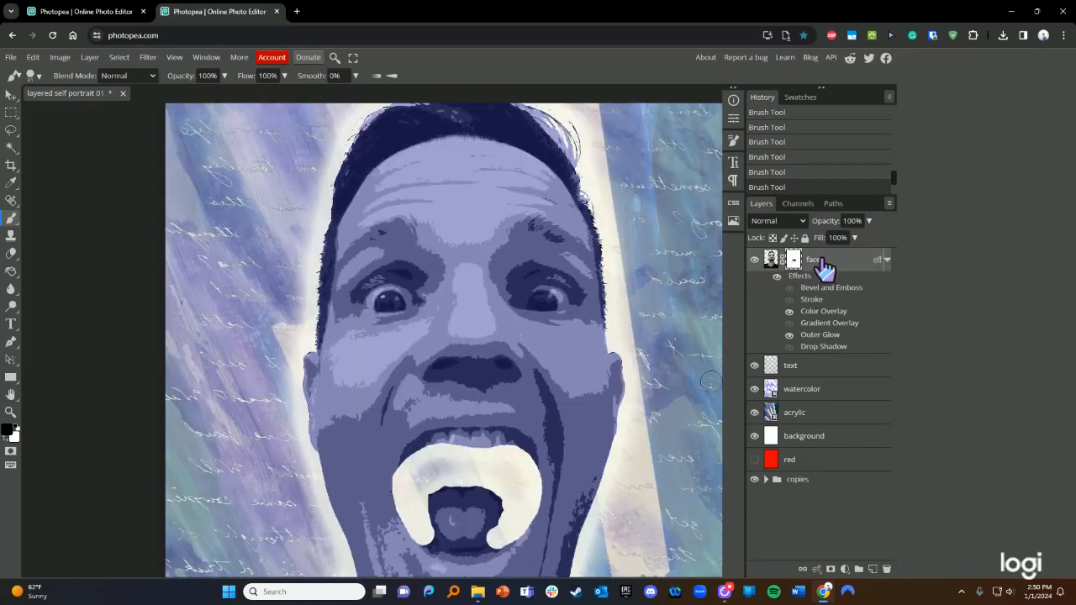
scroll(494, 467, down, 1)
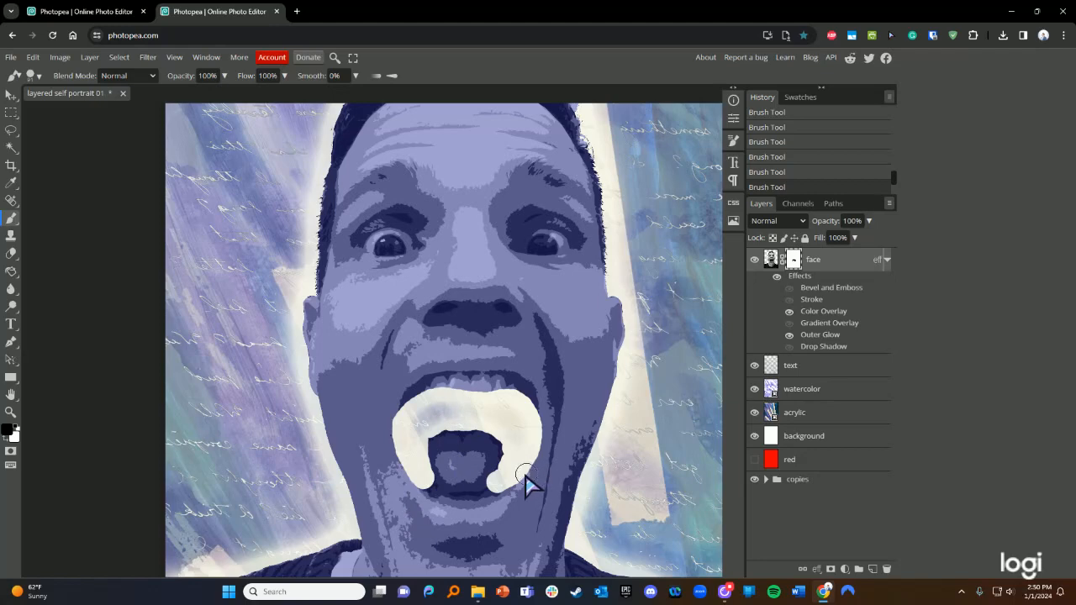
scroll(526, 475, down, 3)
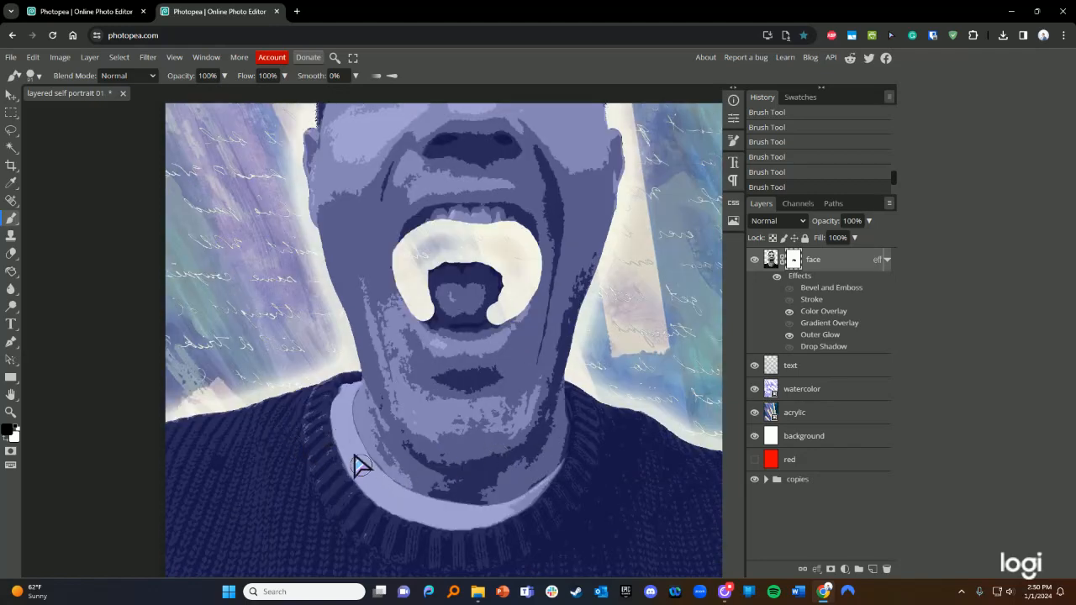
click(344, 399)
mouse_move(355, 459)
mouse_down()
mouse_move(418, 507)
mouse_move(483, 518)
mouse_move(436, 511)
mouse_move(509, 505)
mouse_move(569, 447)
mouse_up()
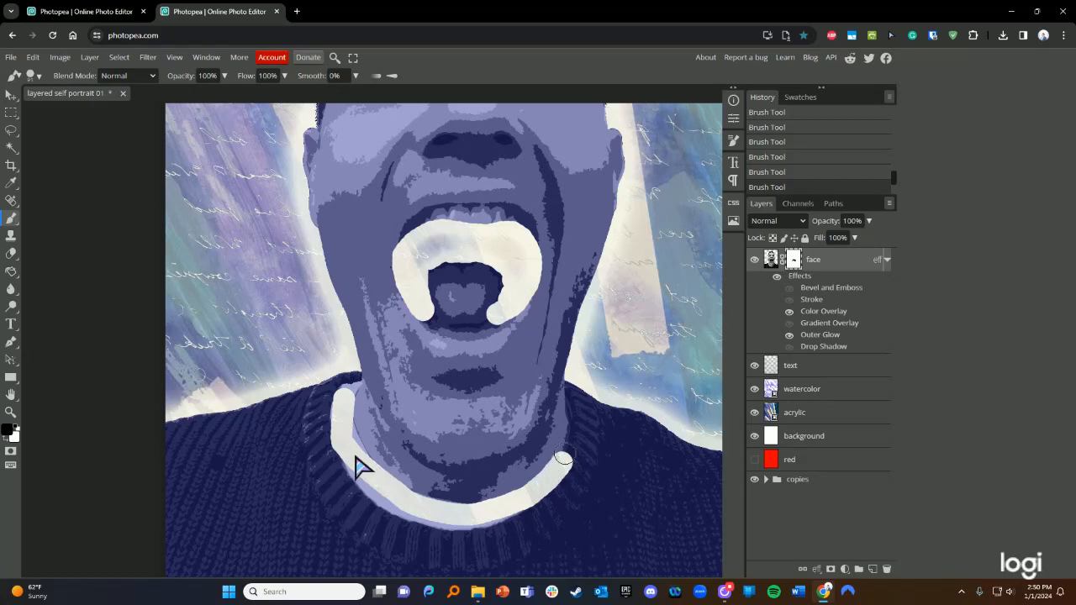
mouse_move(346, 459)
mouse_down()
mouse_move(381, 492)
mouse_move(442, 519)
mouse_move(496, 515)
mouse_move(548, 483)
mouse_up()
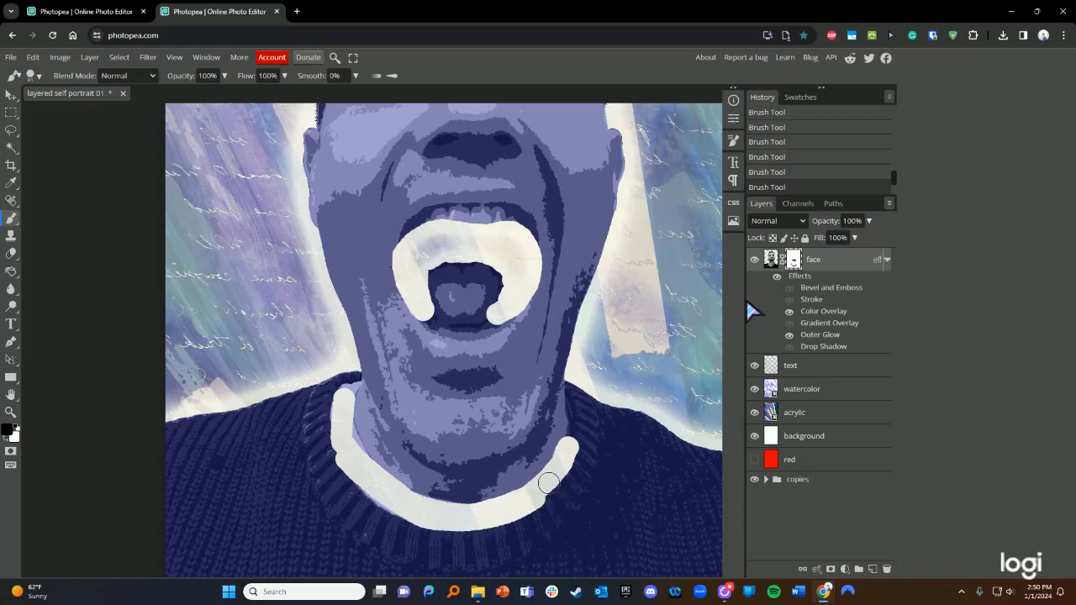
- Hide the face layer's Outer Glow effect and mask out the left and right pupils
click(789, 336)
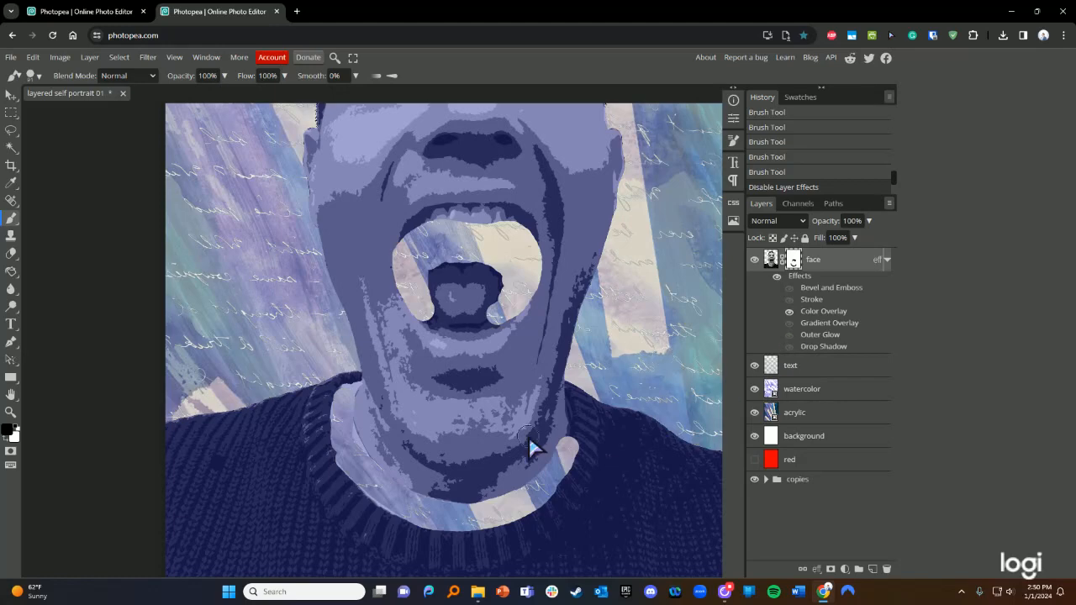
scroll(498, 406, down, 4)
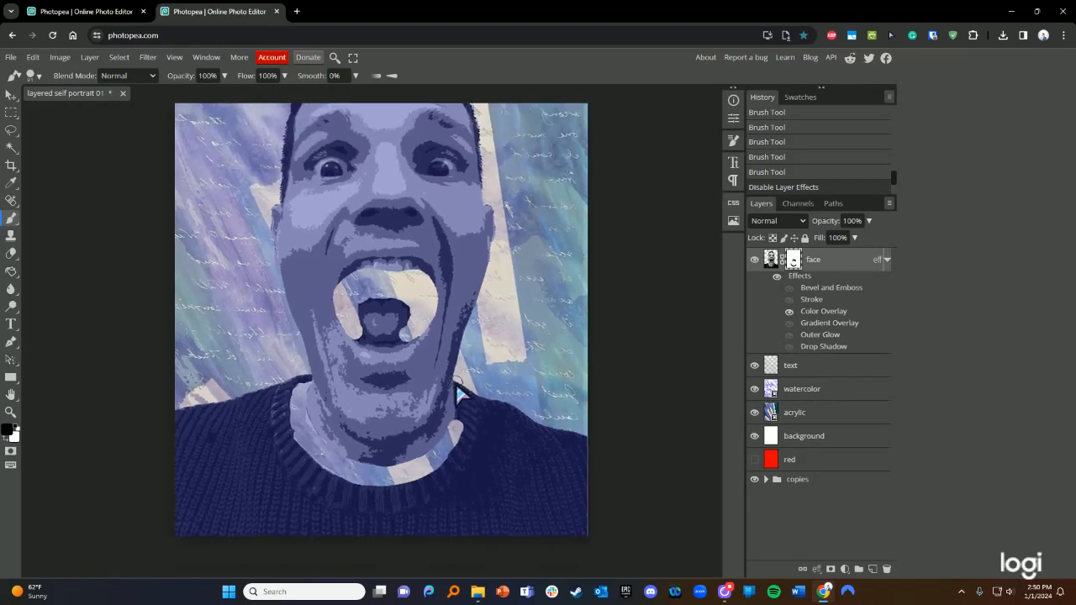
scroll(456, 383, down, 1)
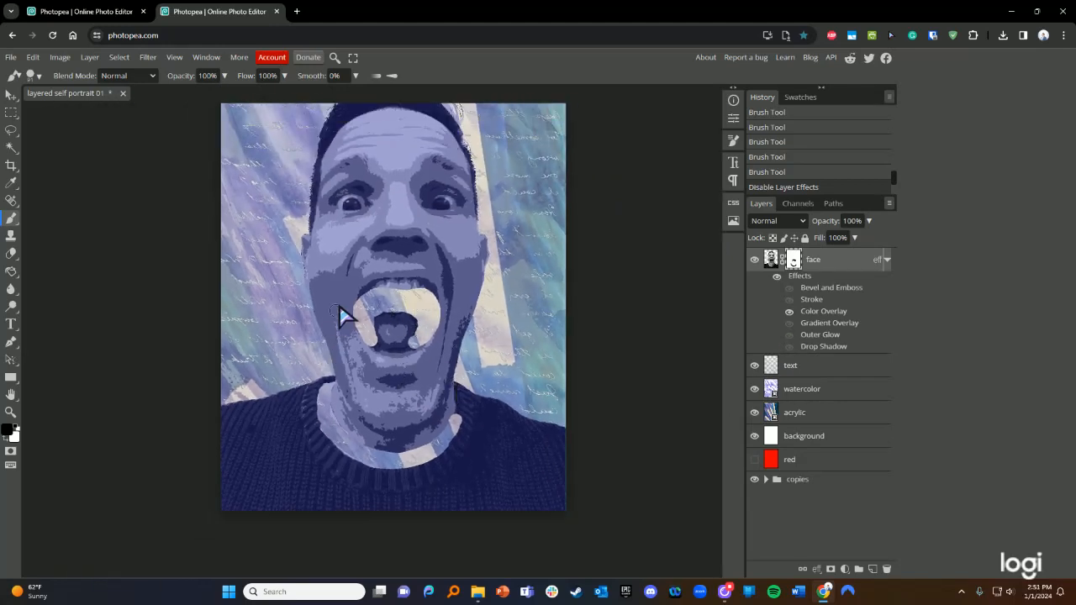
scroll(416, 369, down, 2)
scroll(418, 391, up, 4)
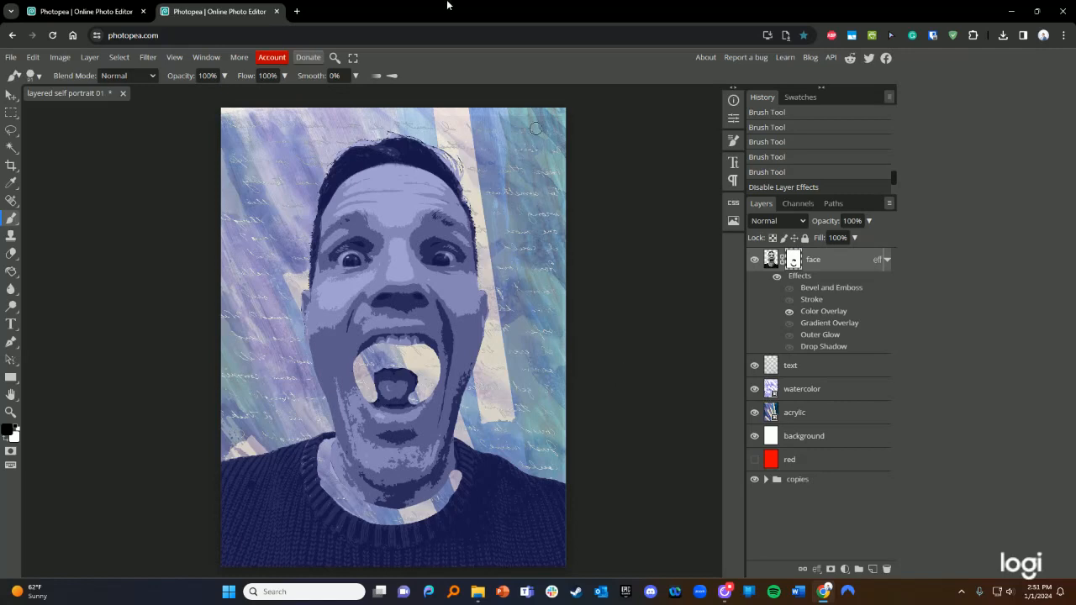
click(350, 261)
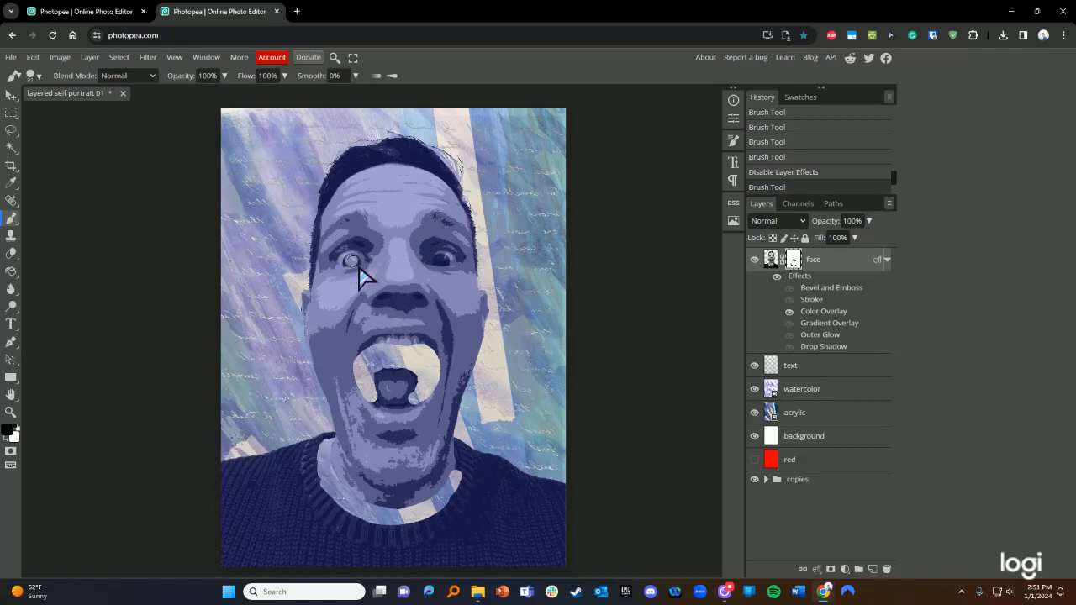
click(440, 261)
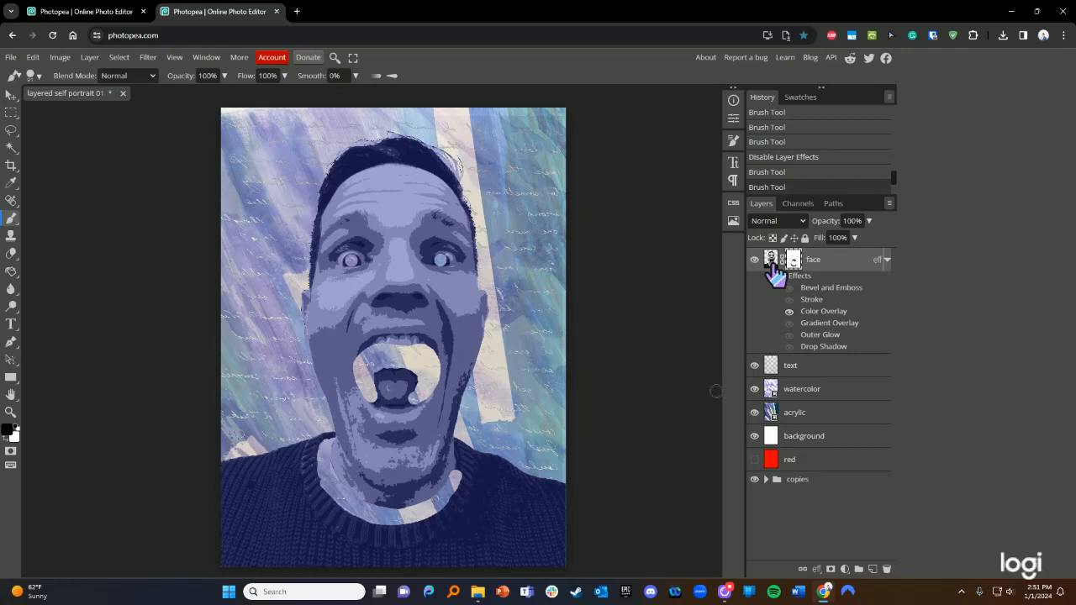
- Select the watercolor layer and revert History to the Add Raster Mask state
click(802, 395)
click(803, 414)
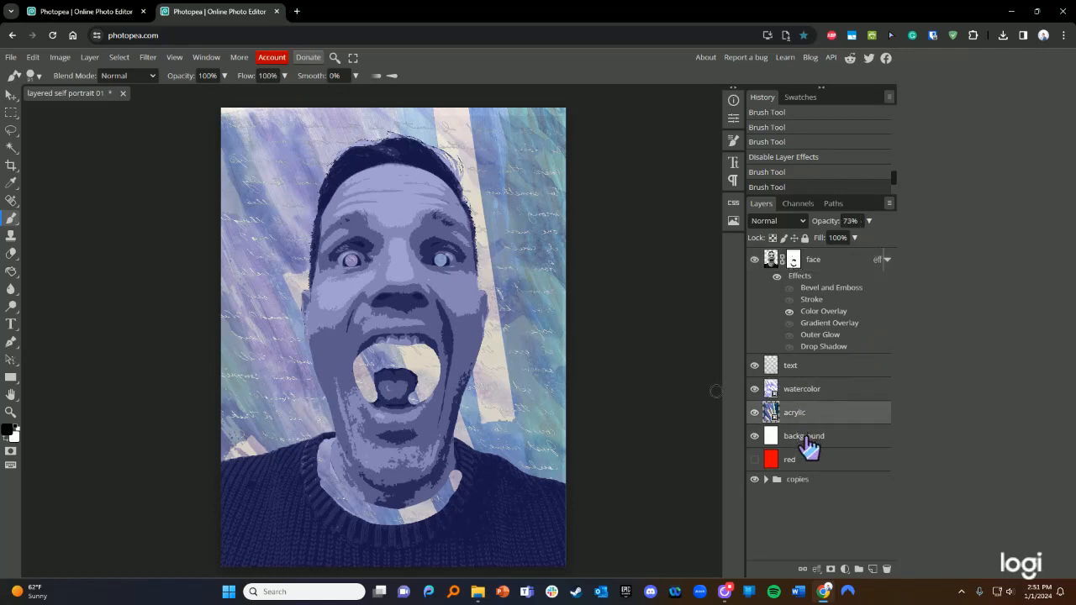
click(818, 389)
click(811, 365)
click(809, 390)
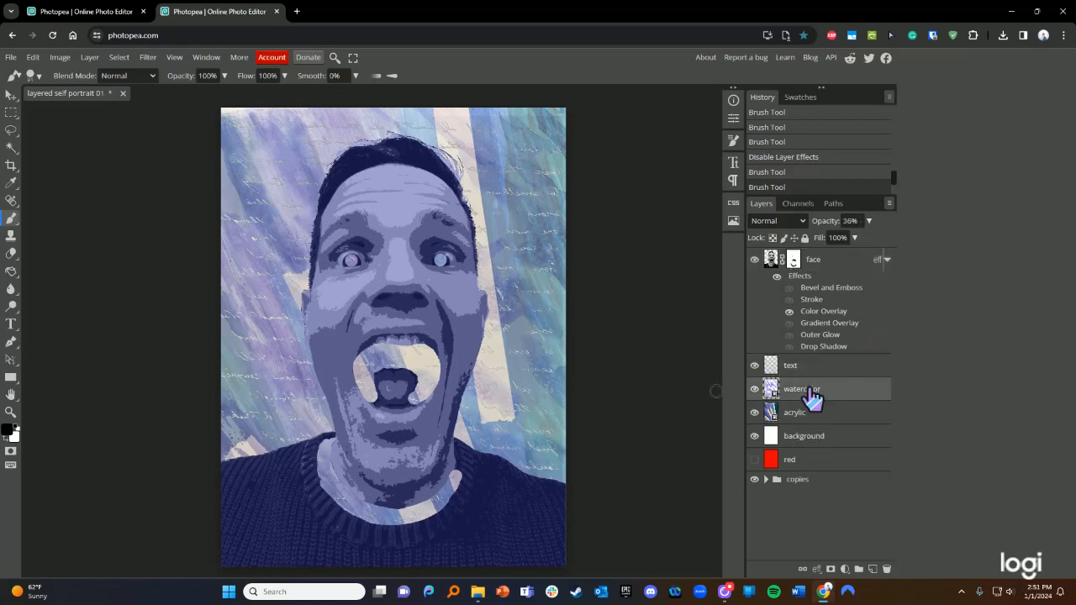
click(806, 415)
click(814, 392)
scroll(792, 173, up, 5)
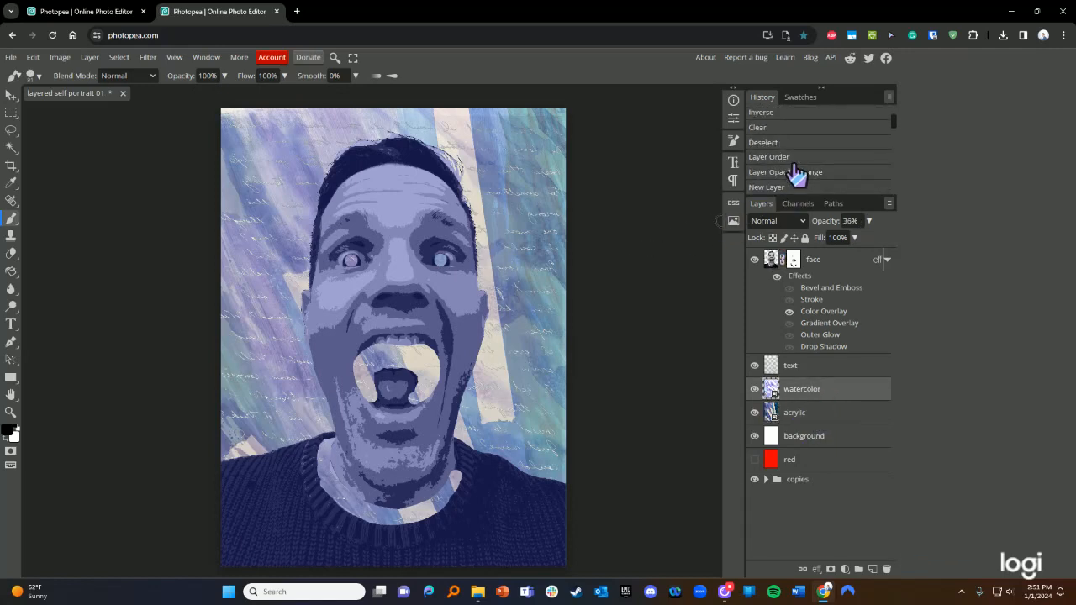
scroll(793, 171, down, 3)
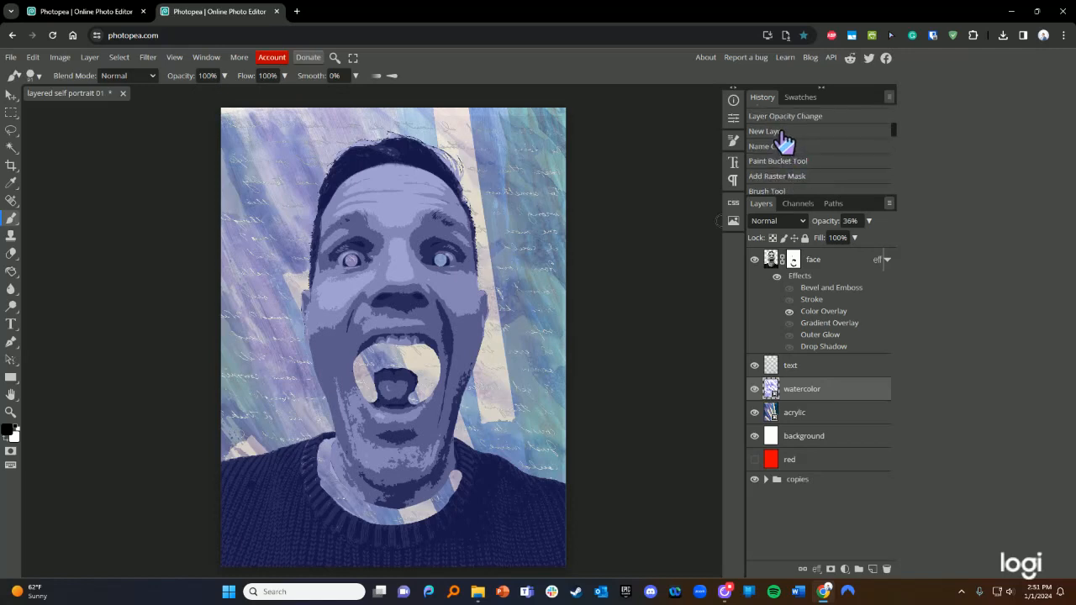
click(781, 133)
click(787, 160)
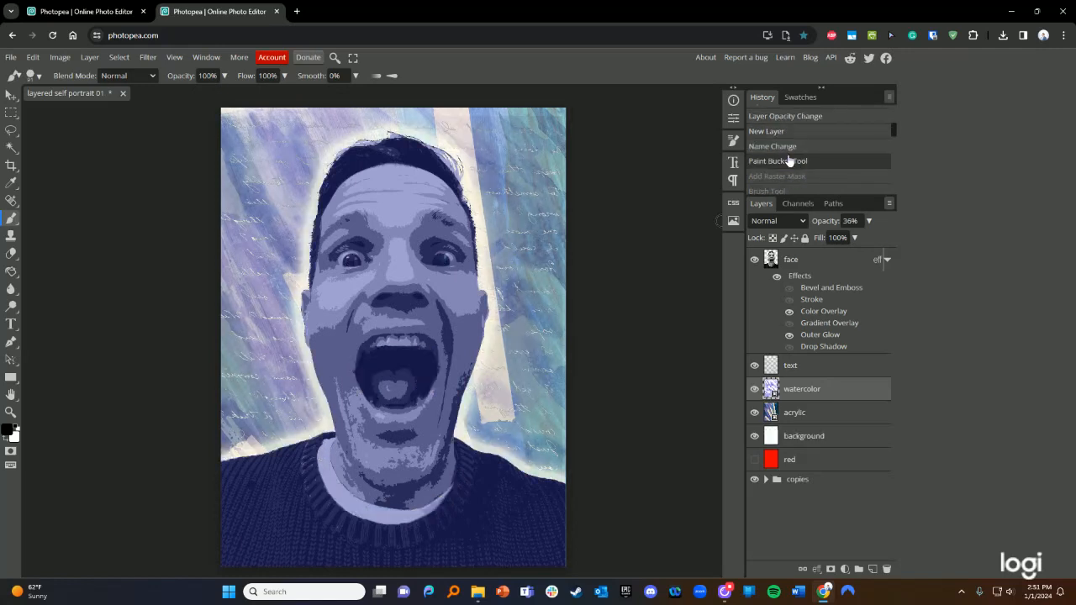
click(791, 177)
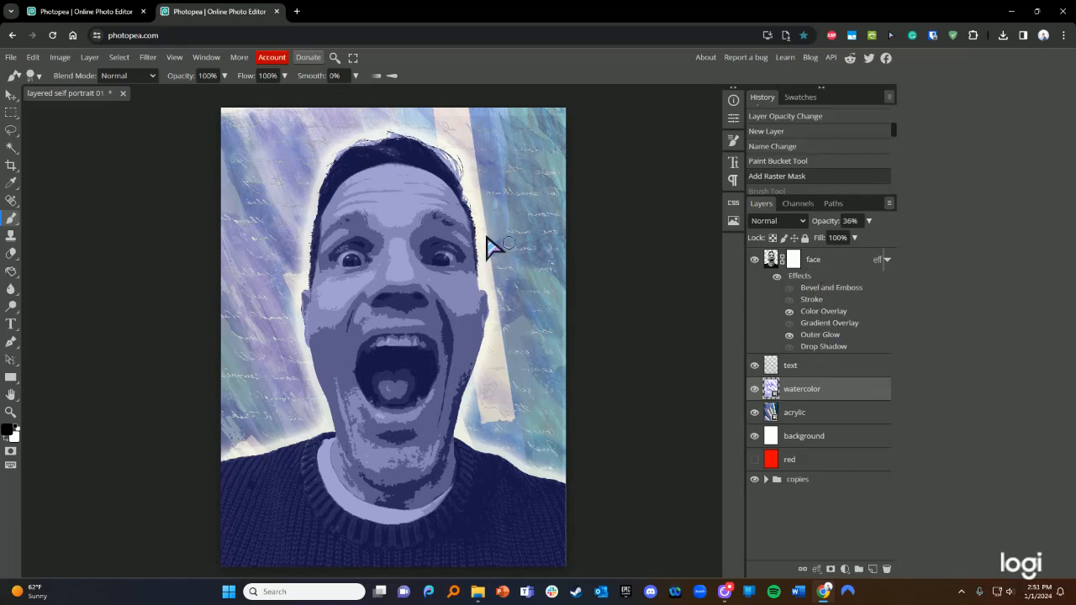
- Rasterize the watercolor smart-object layer into plain pixels
click(60, 57)
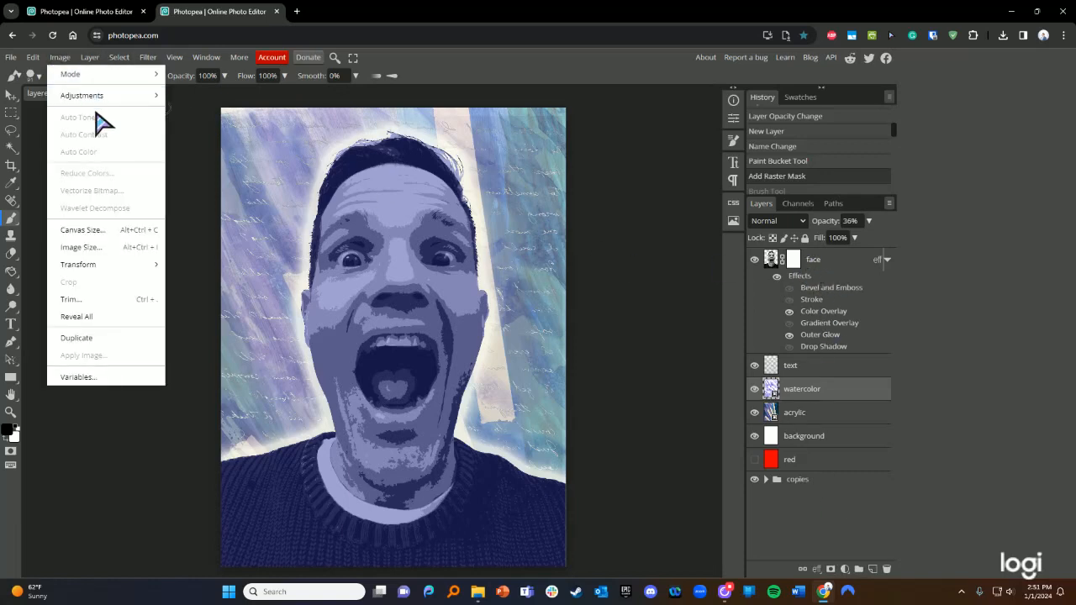
click(179, 470)
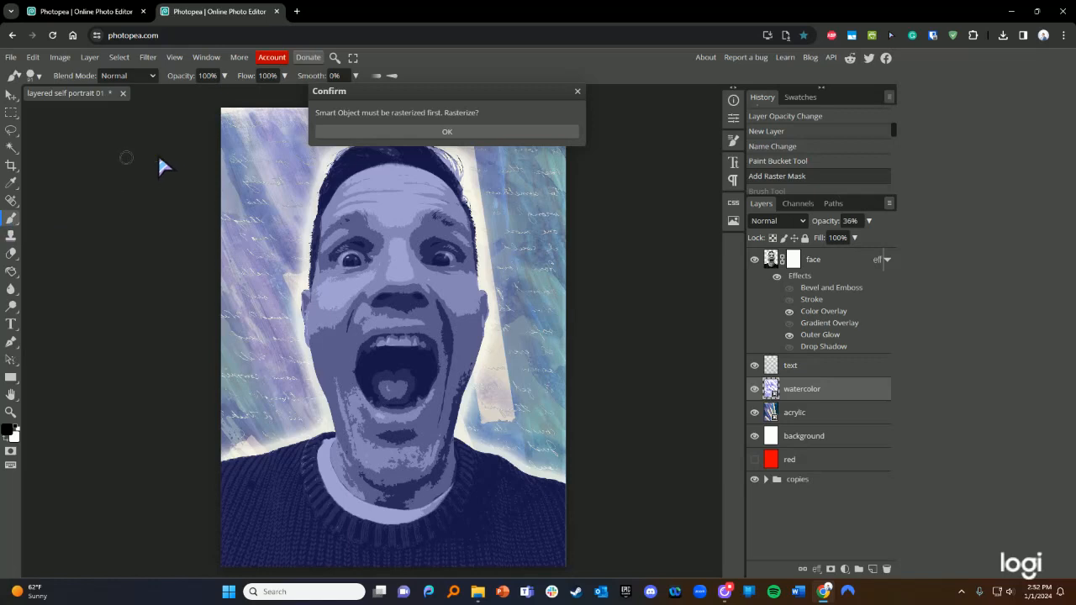
click(429, 131)
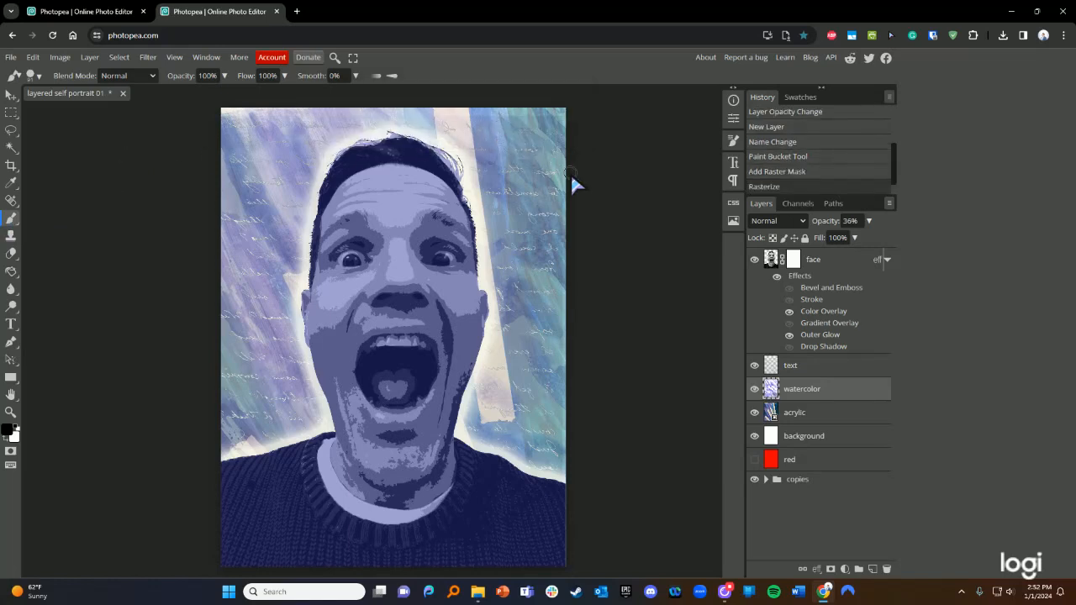